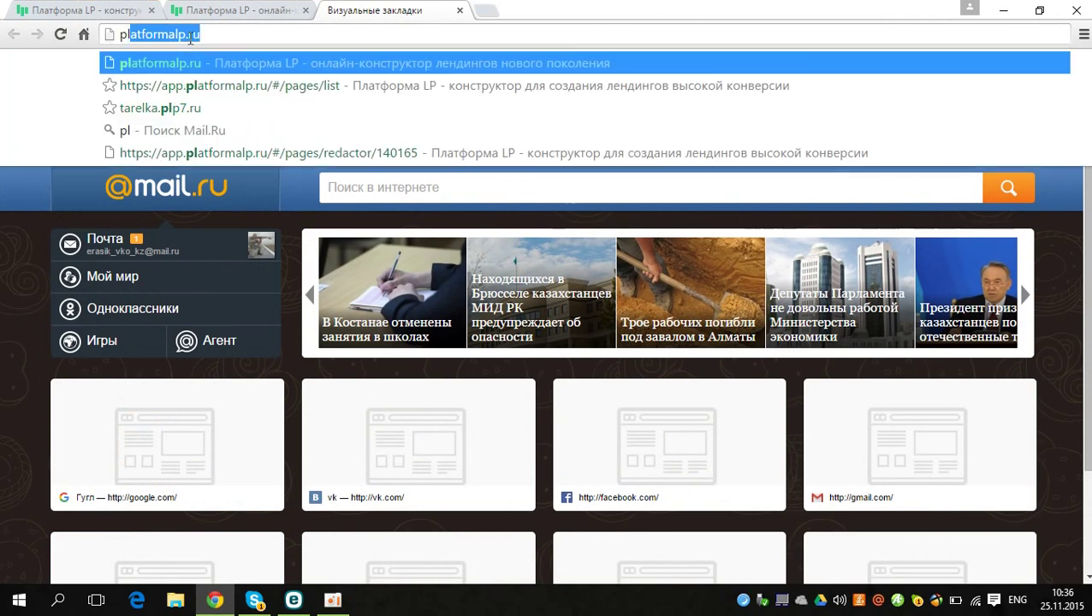
# Step: Load platformalp.ru from the address bar and close the extra Визуальные закладки tab
pyautogui.press('Return')
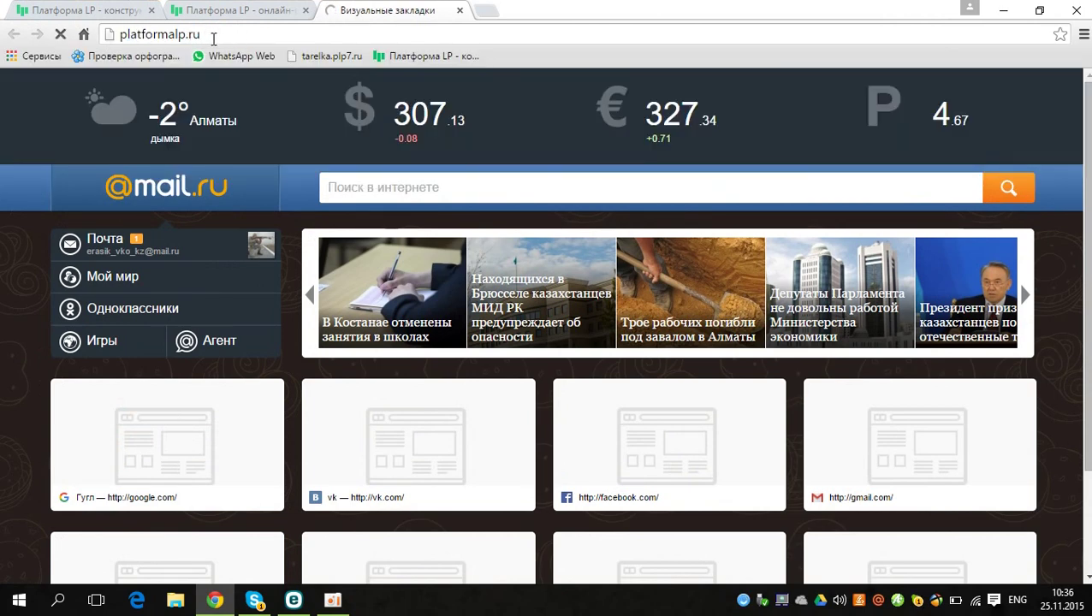
pyautogui.tripleClick(217, 33)
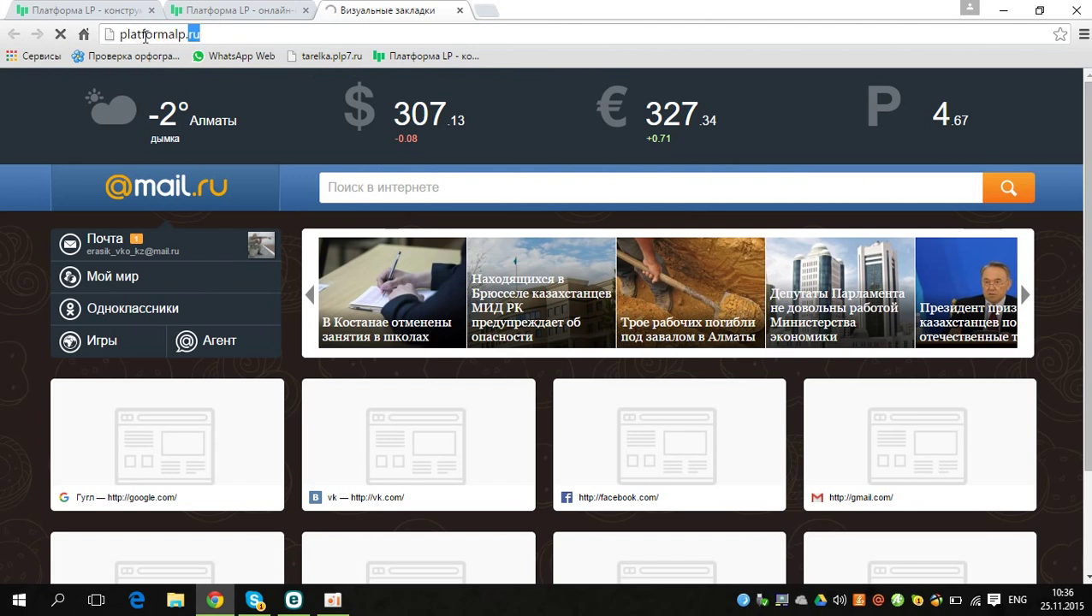
pyautogui.click(459, 11)
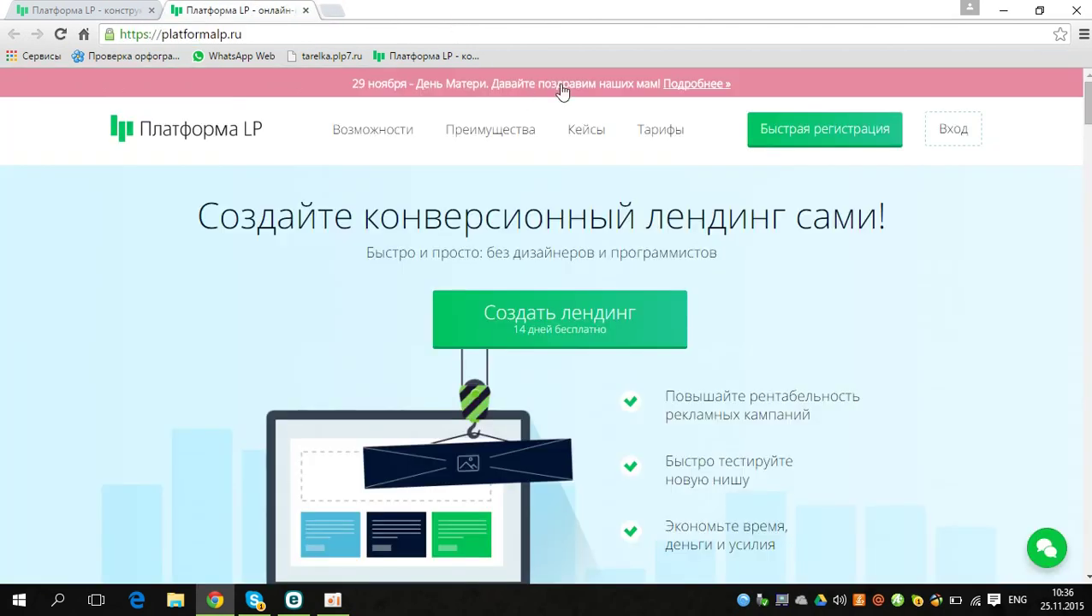
# Step: Sign up through Быстрая регистрация with a name and e-mail address, then enter the new account
pyautogui.click(790, 143)
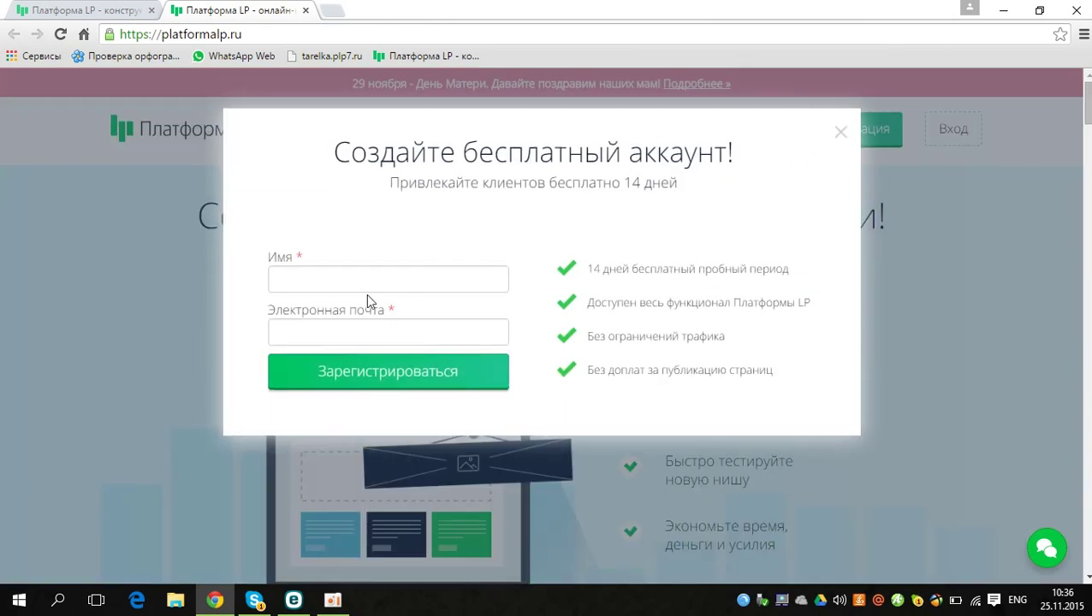
pyautogui.click(334, 284)
pyautogui.write('rfgtvbdtdrt')
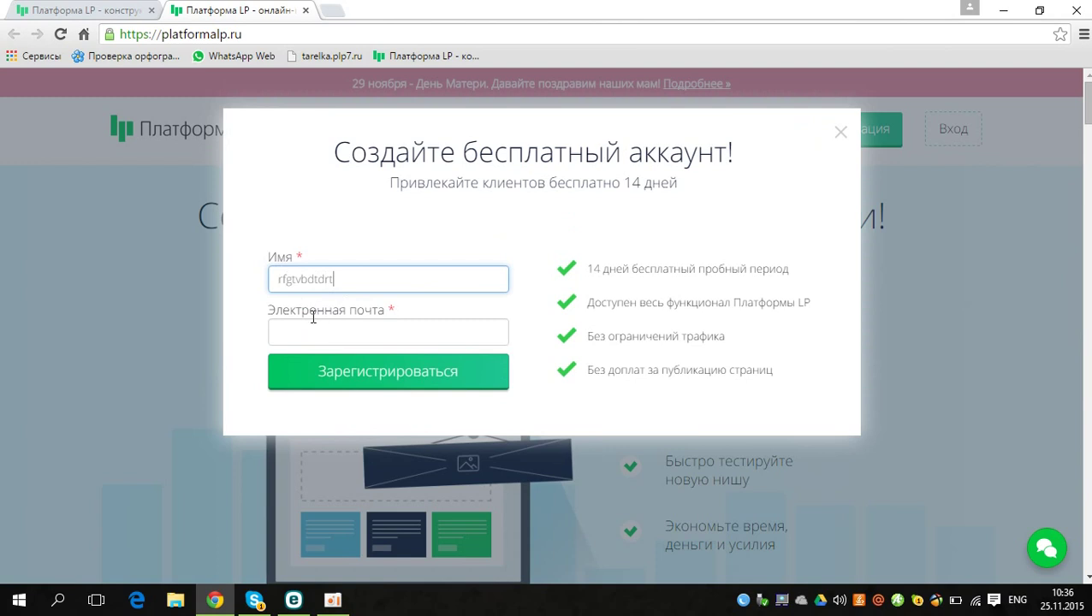
pyautogui.click(297, 329)
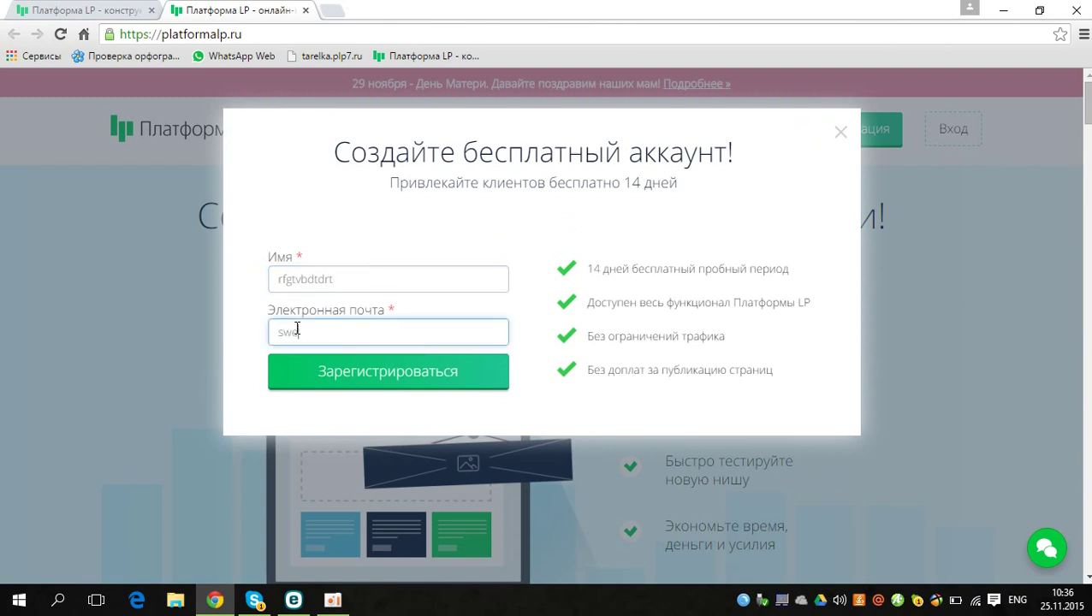
pyautogui.click(370, 374)
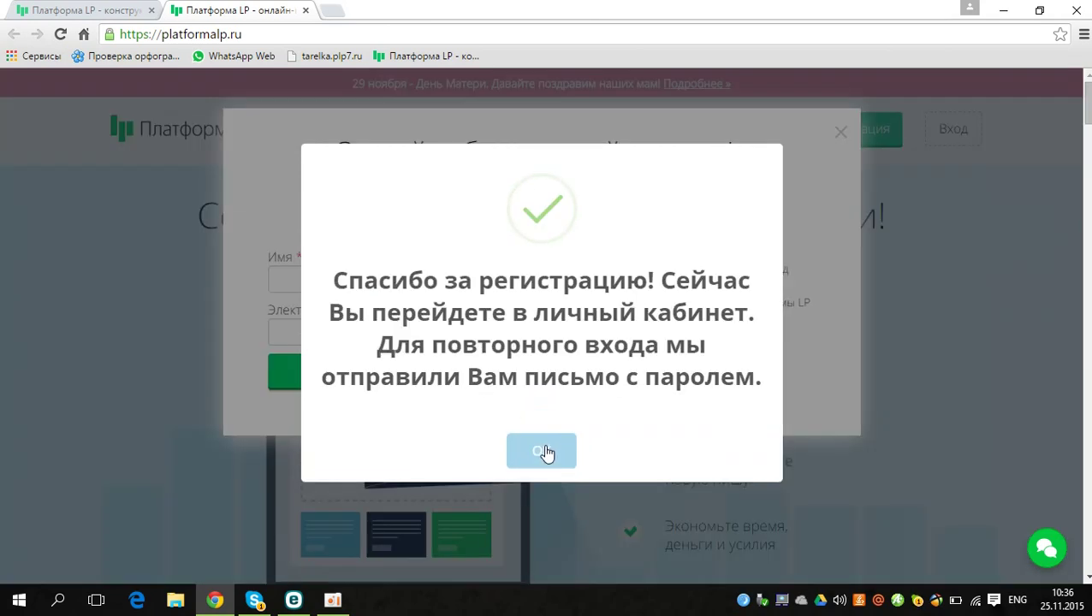
pyautogui.click(548, 445)
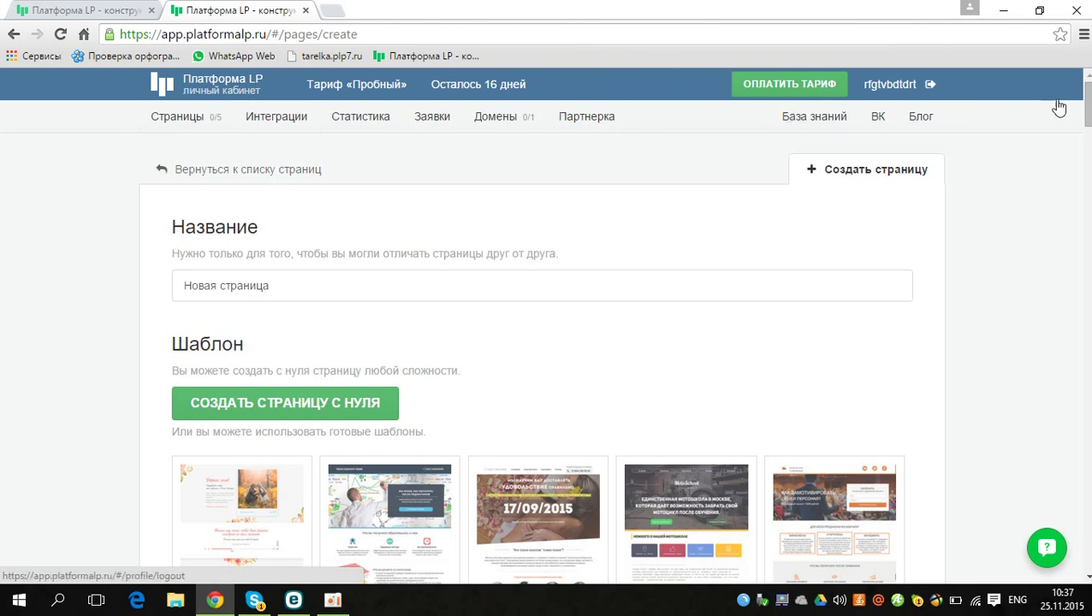
# Step: Scroll the template gallery down to the Beats headphones template and preview it
pyautogui.scroll(-2, 789, 166)
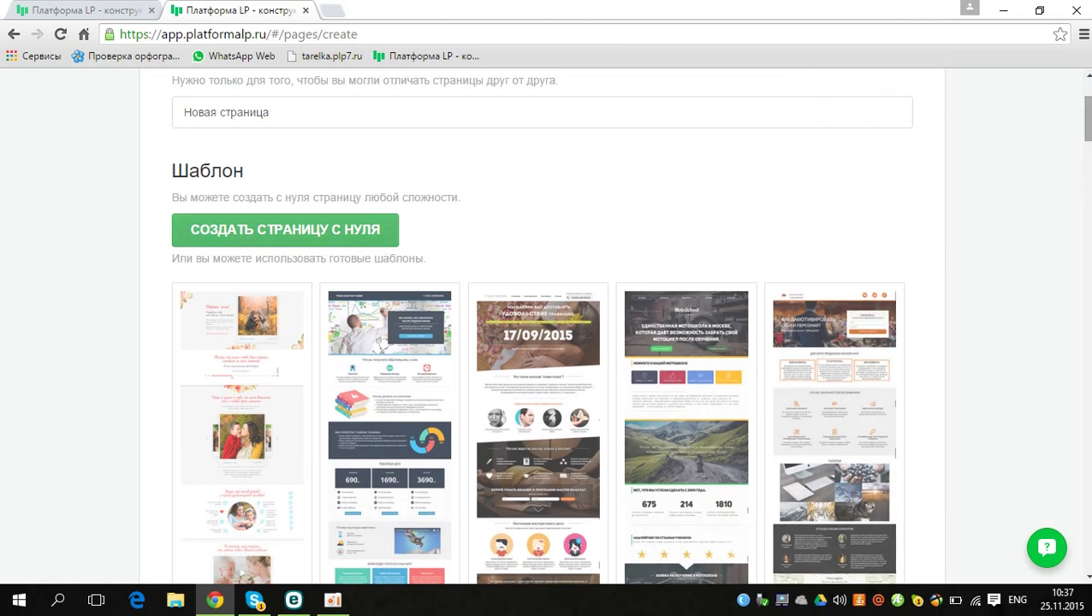
pyautogui.scroll(-10, 546, 325)
pyautogui.scroll(-2, 1089, 190)
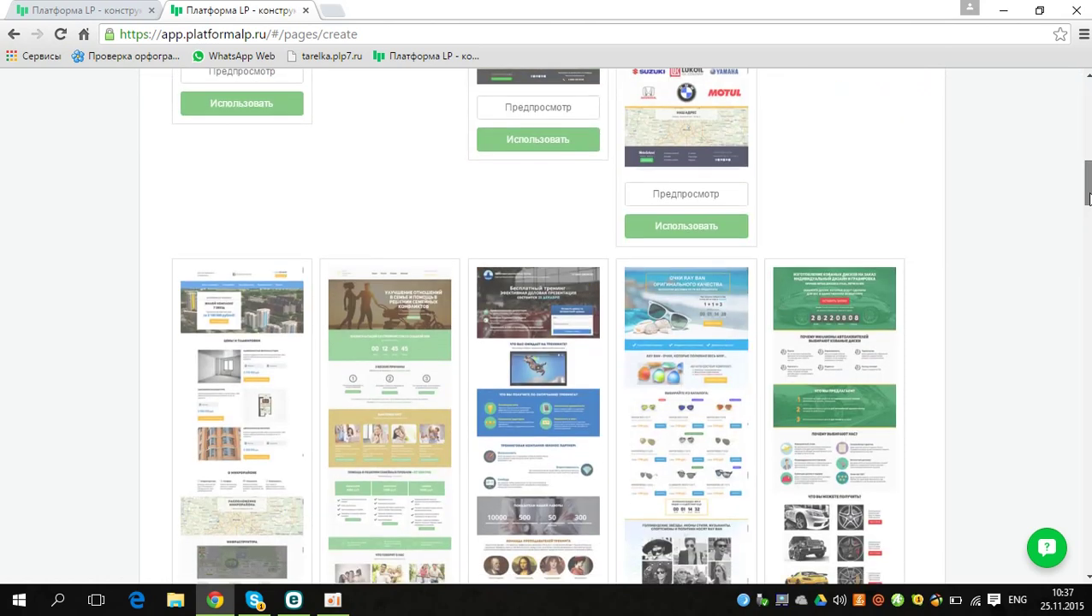
pyautogui.moveTo(1089, 190); pyautogui.dragTo(1087, 364)
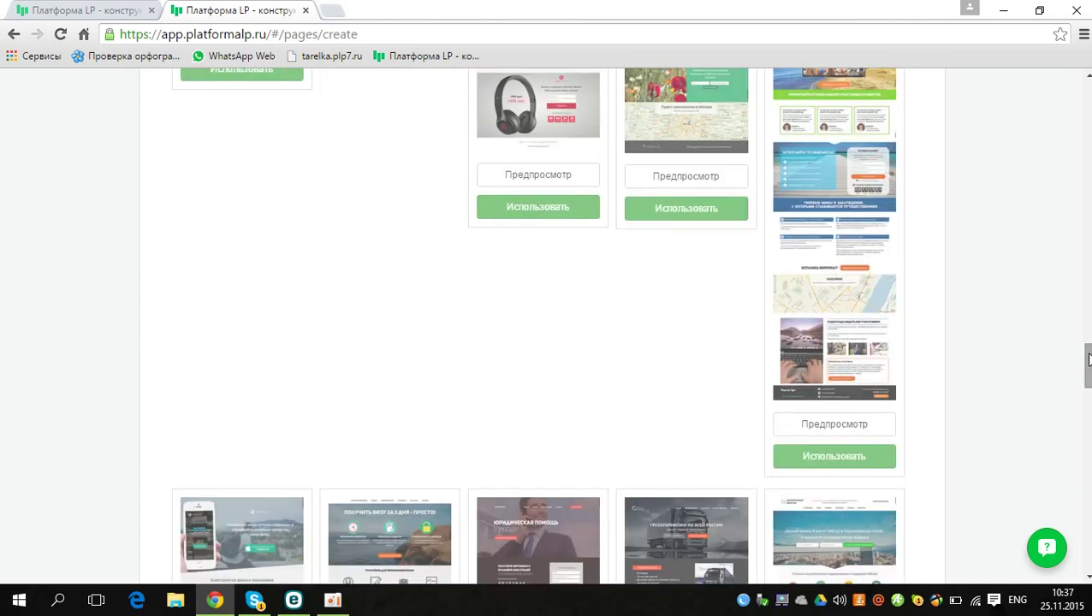
pyautogui.click(563, 178)
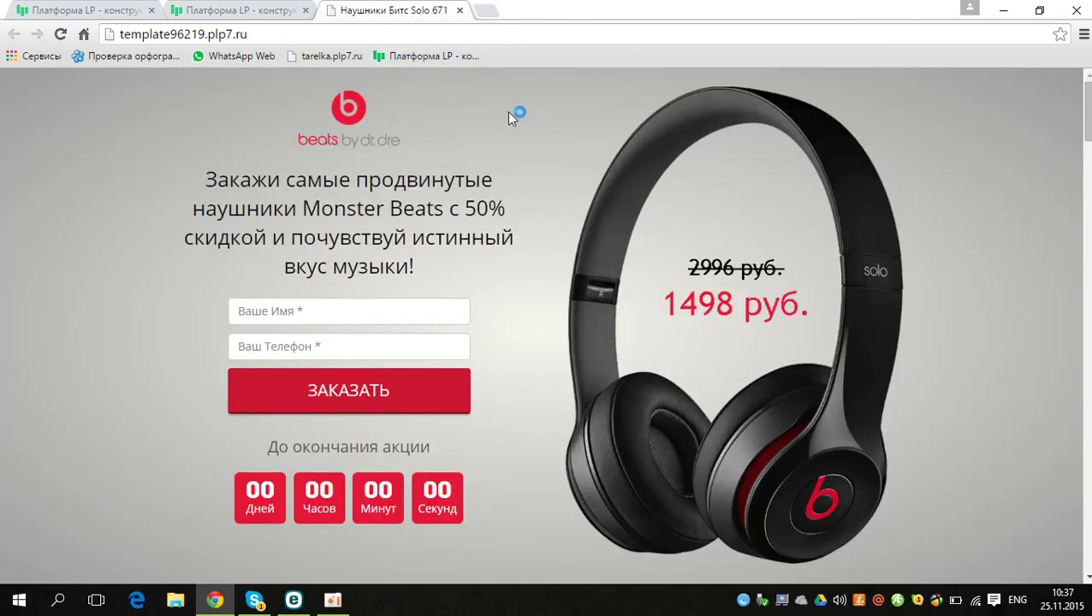
# Step: Scroll through the headphones template preview, then close the preview tab
pyautogui.scroll(-1, 471, 139)
pyautogui.scroll(-10, 473, 141)
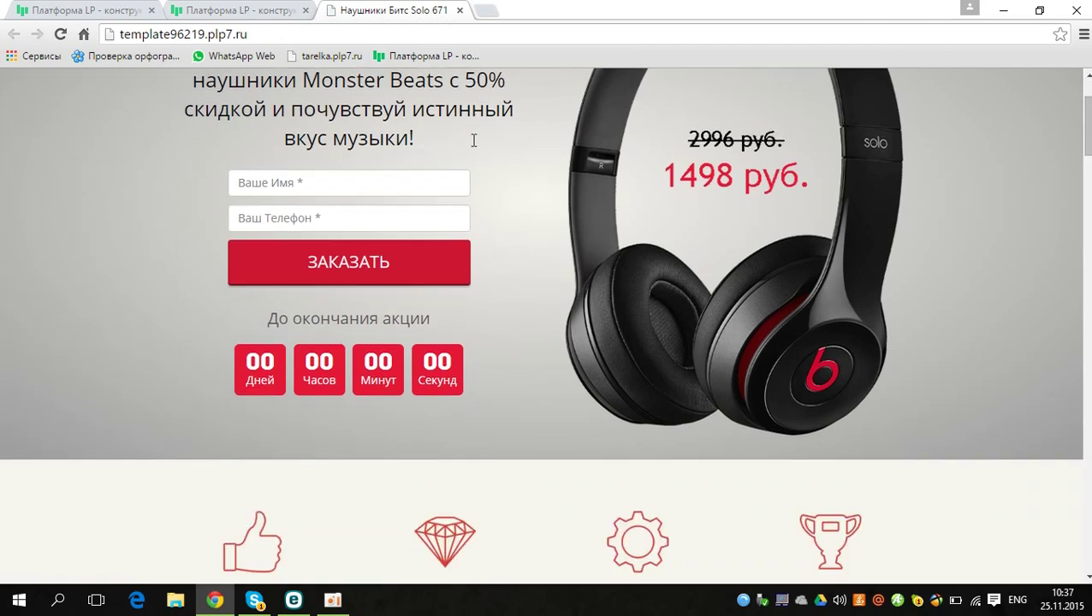
pyautogui.scroll(-2, 474, 147)
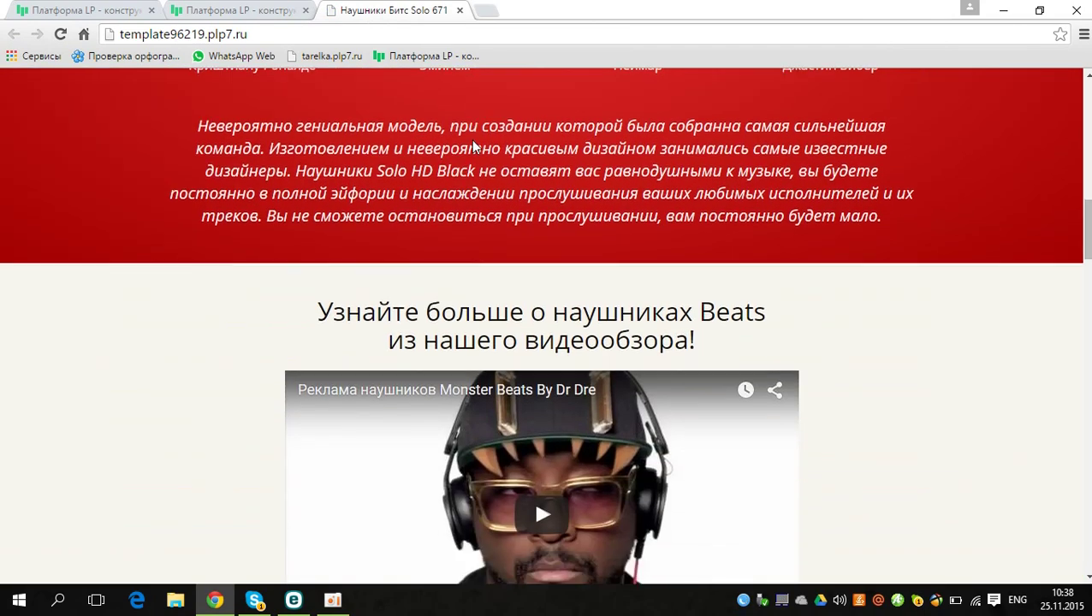
pyautogui.click(461, 10)
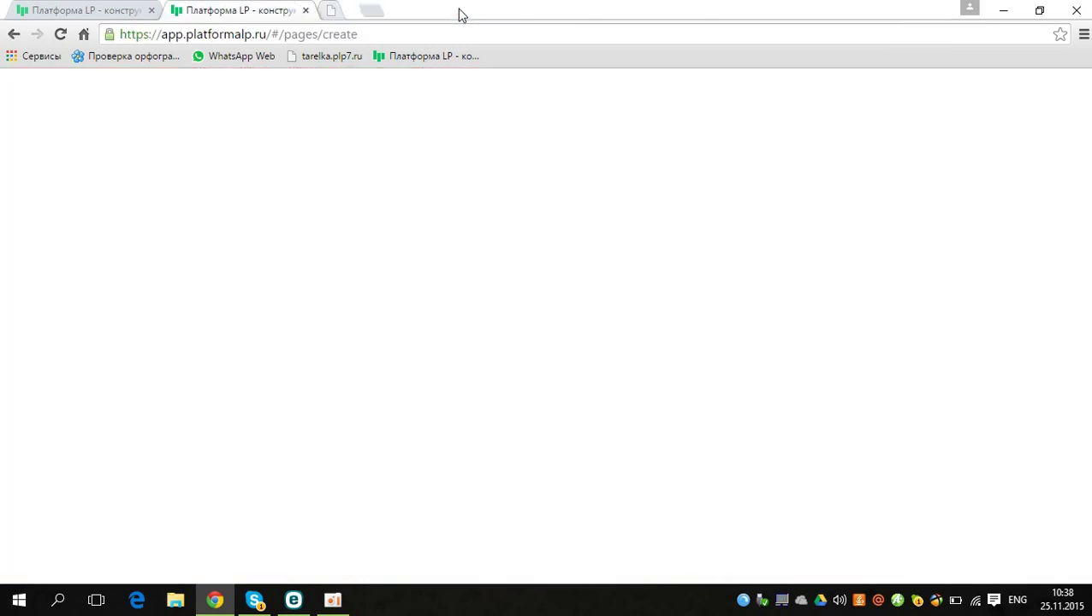
# Step: Create a page from the headphones template with Да, создать, and dismiss the editor intro and tips
pyautogui.click(520, 212)
pyautogui.click(427, 389)
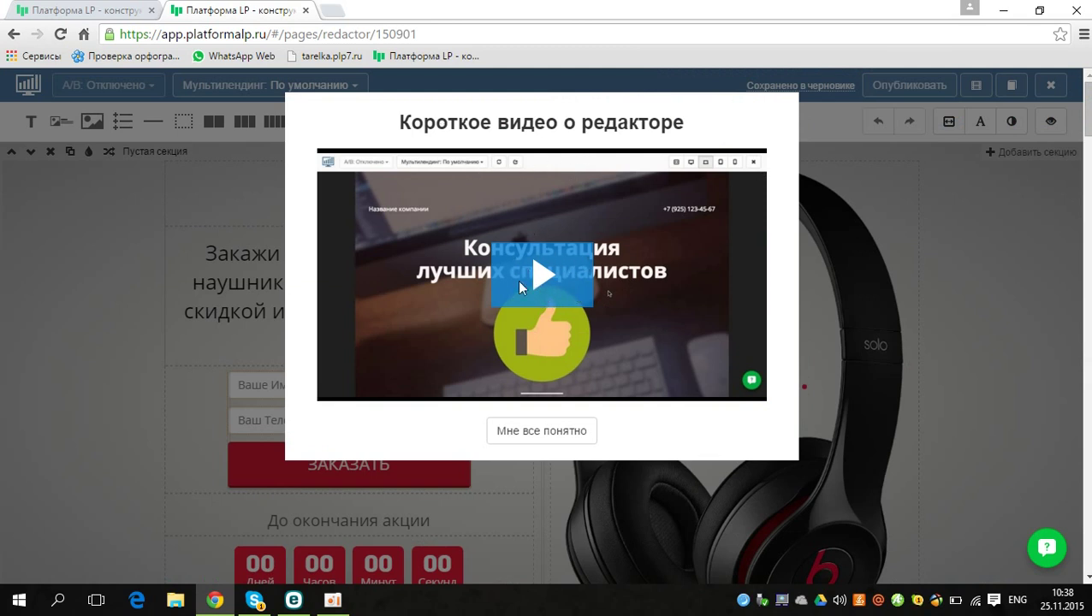
pyautogui.click(536, 439)
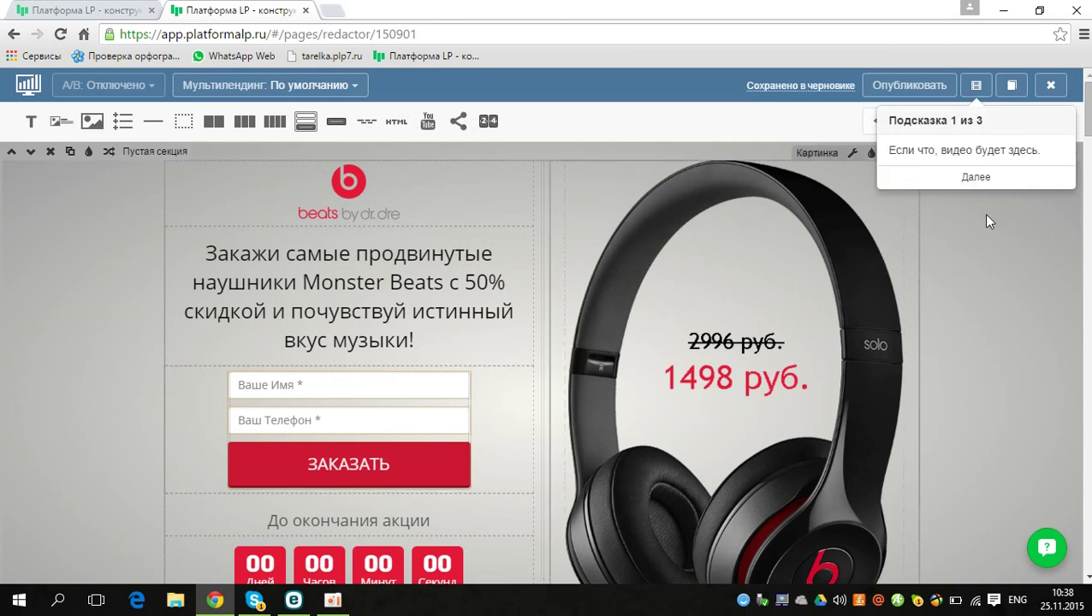
pyautogui.click(976, 177)
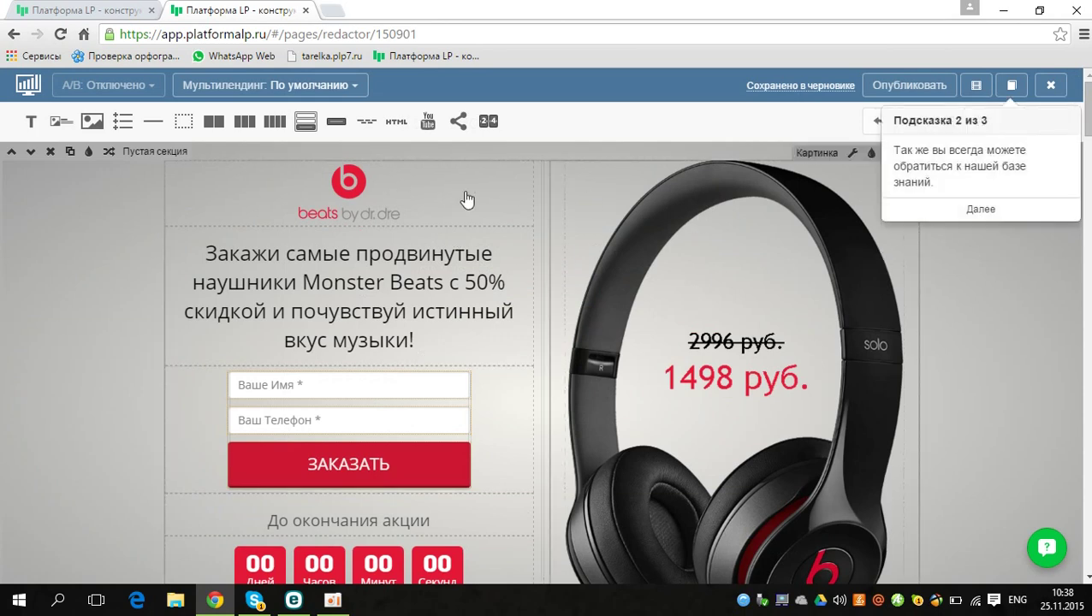
pyautogui.click(933, 211)
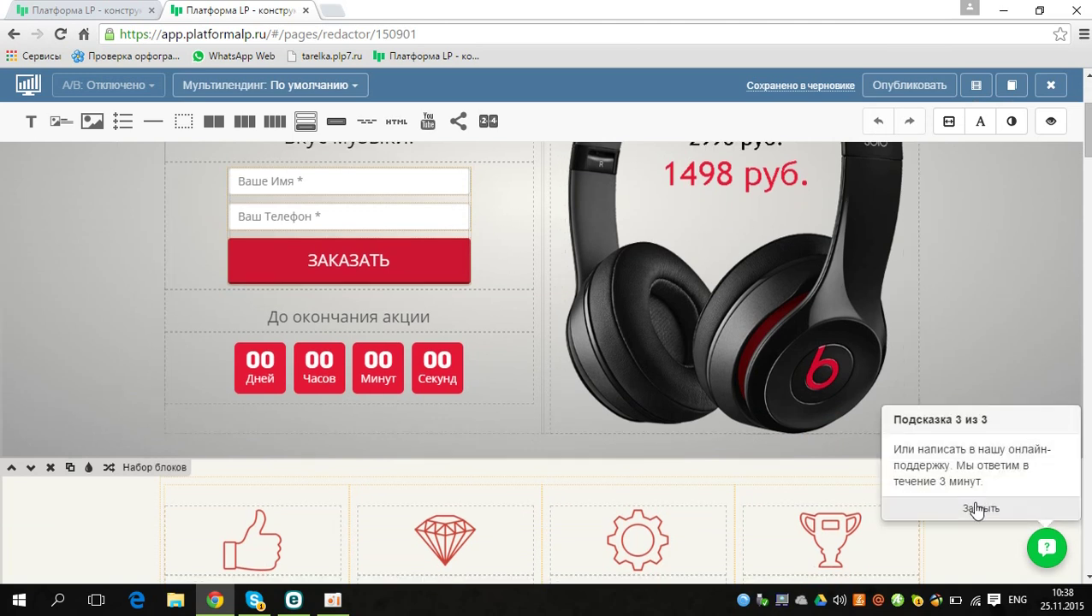
pyautogui.click(980, 506)
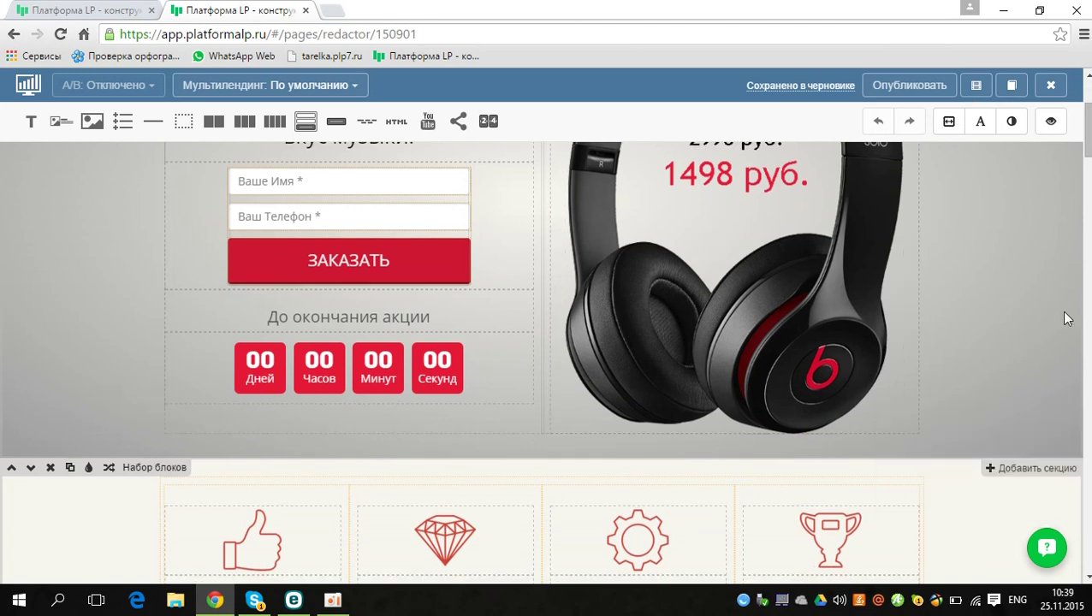
pyautogui.moveTo(1086, 128); pyautogui.dragTo(1086, 107)
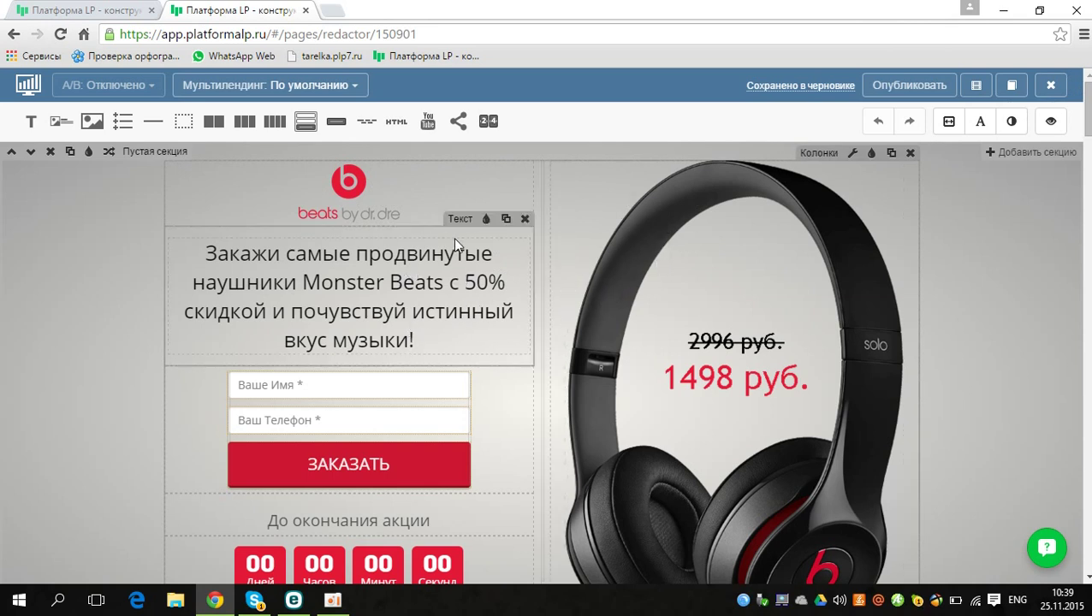
# Step: Swap the beats by dr.dre logo for the medal-ribbon icon from the image picker
pyautogui.click(373, 186)
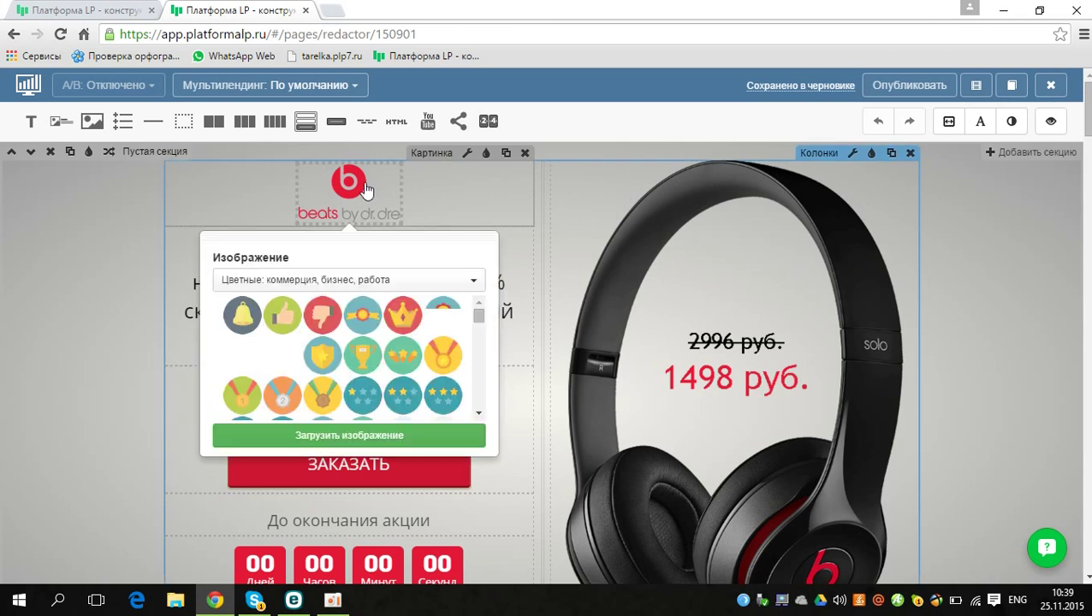
pyautogui.click(360, 319)
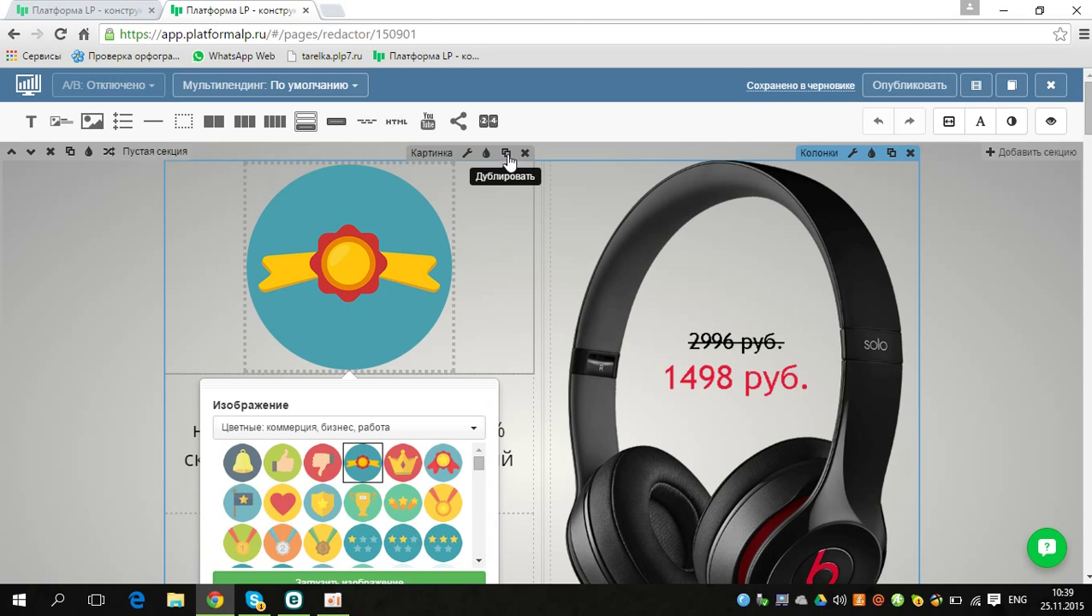
pyautogui.click(507, 154)
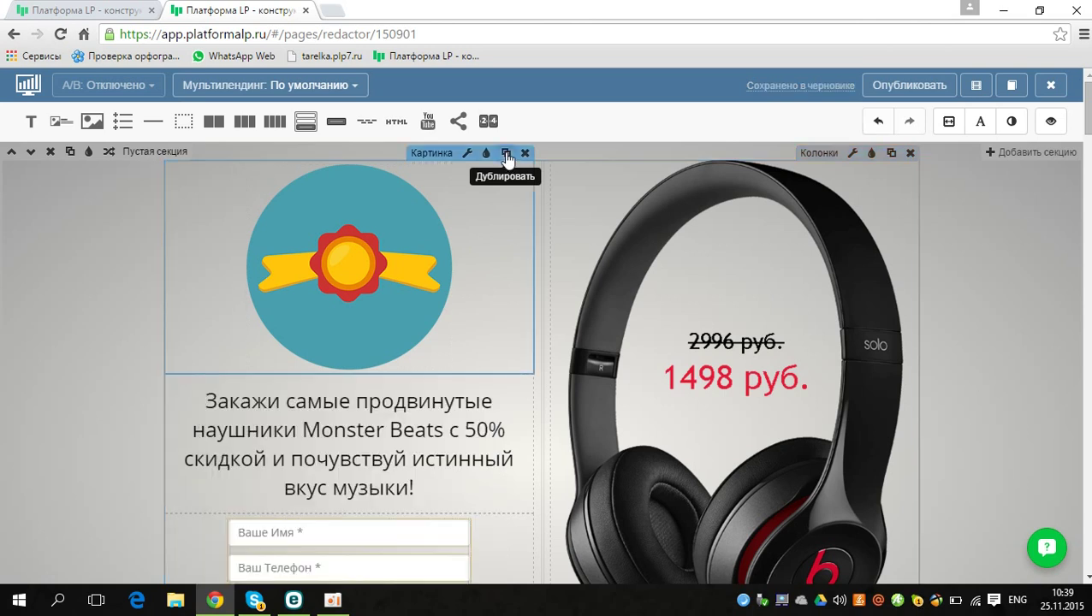
# Step: Duplicate the badge image, delete the copy, and open the badge's widget style settings
pyautogui.click(507, 154)
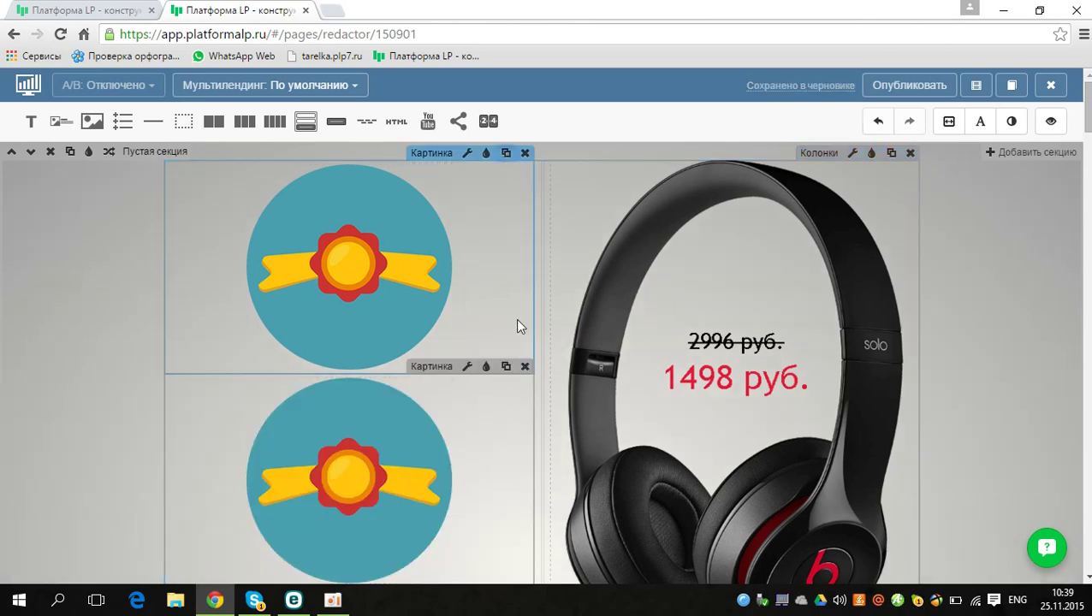
pyautogui.click(525, 154)
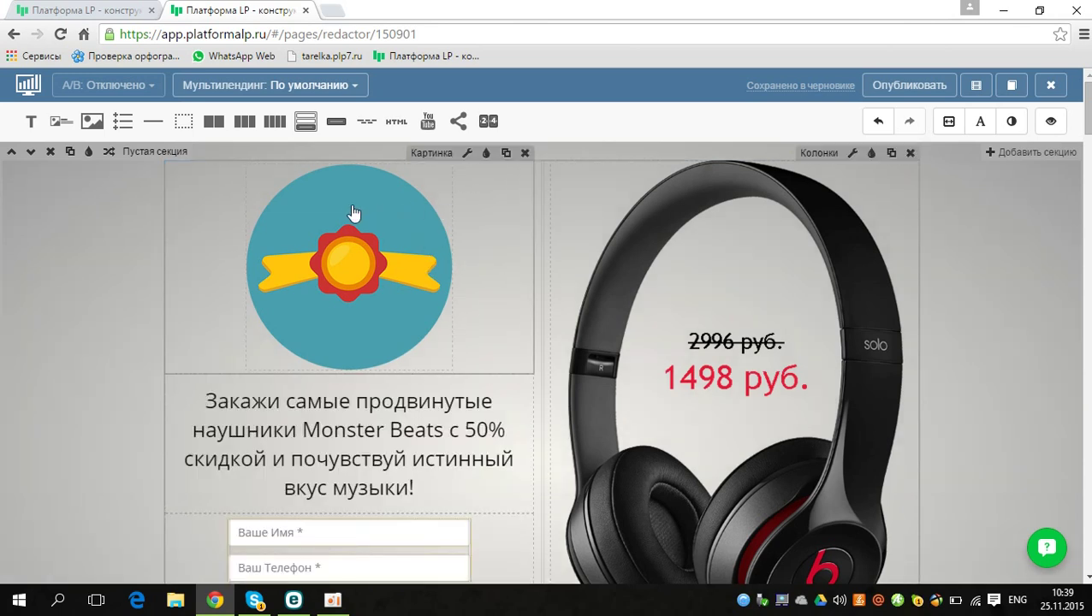
pyautogui.click(487, 162)
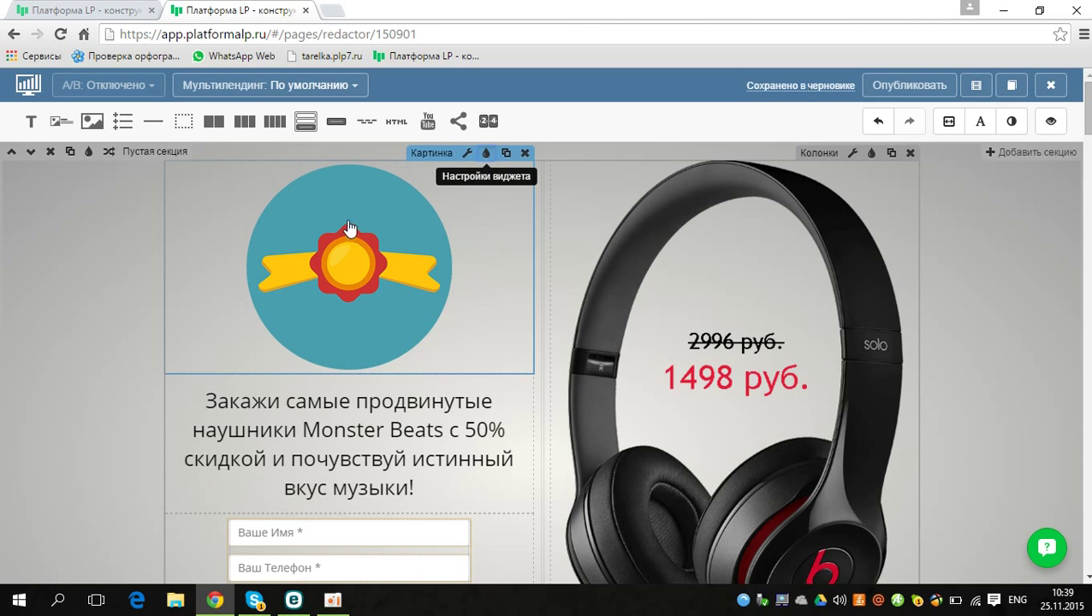
pyautogui.click(486, 159)
# Step: Give the badge block a solid rgb(36,5,237) background fill at 52% opacity
pyautogui.click(339, 202)
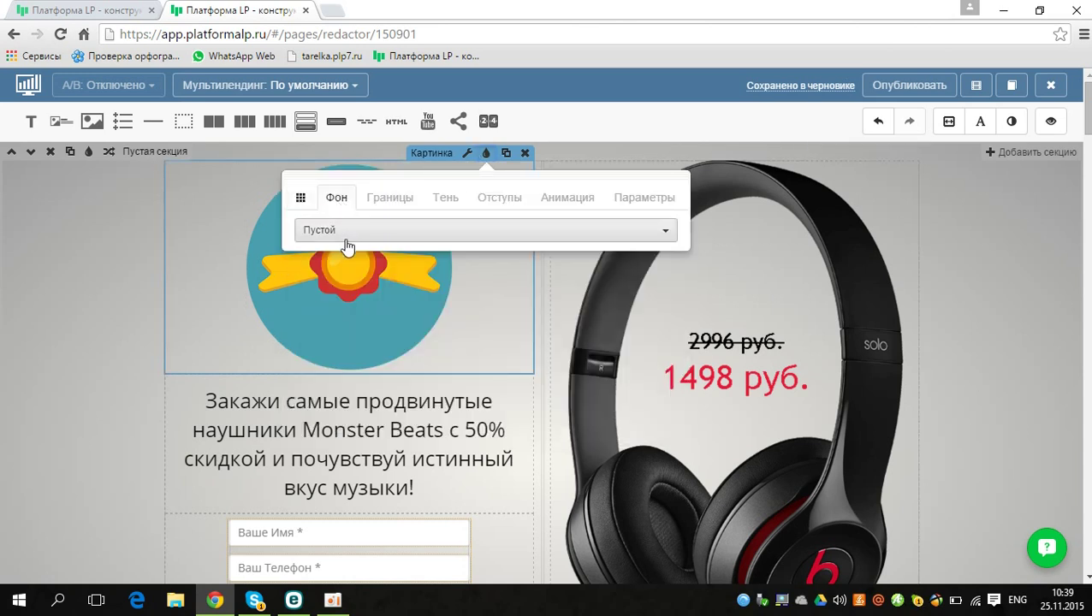
pyautogui.click(344, 239)
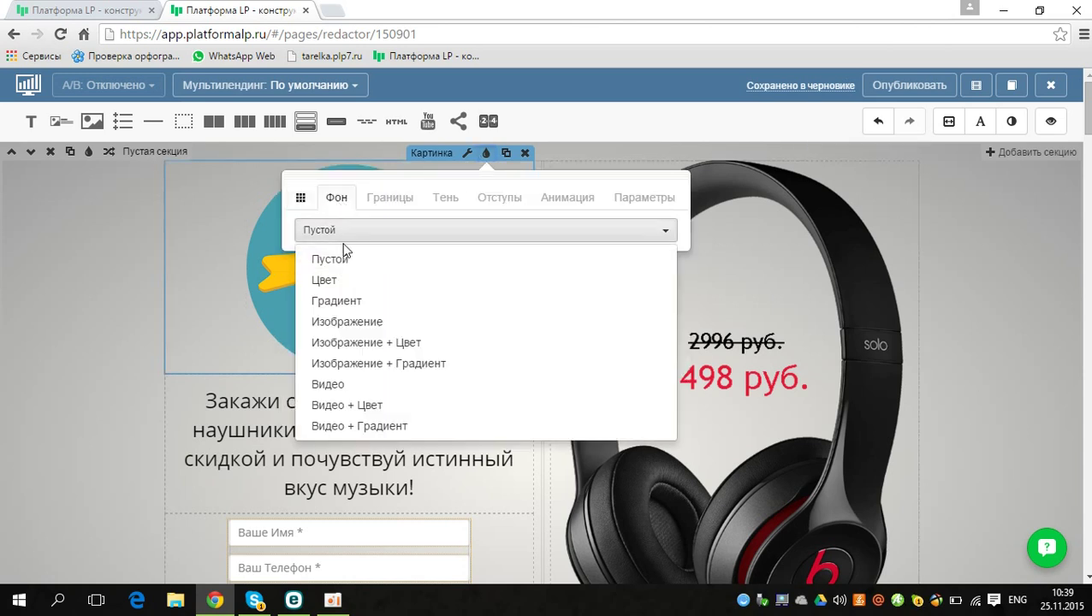
pyautogui.click(338, 286)
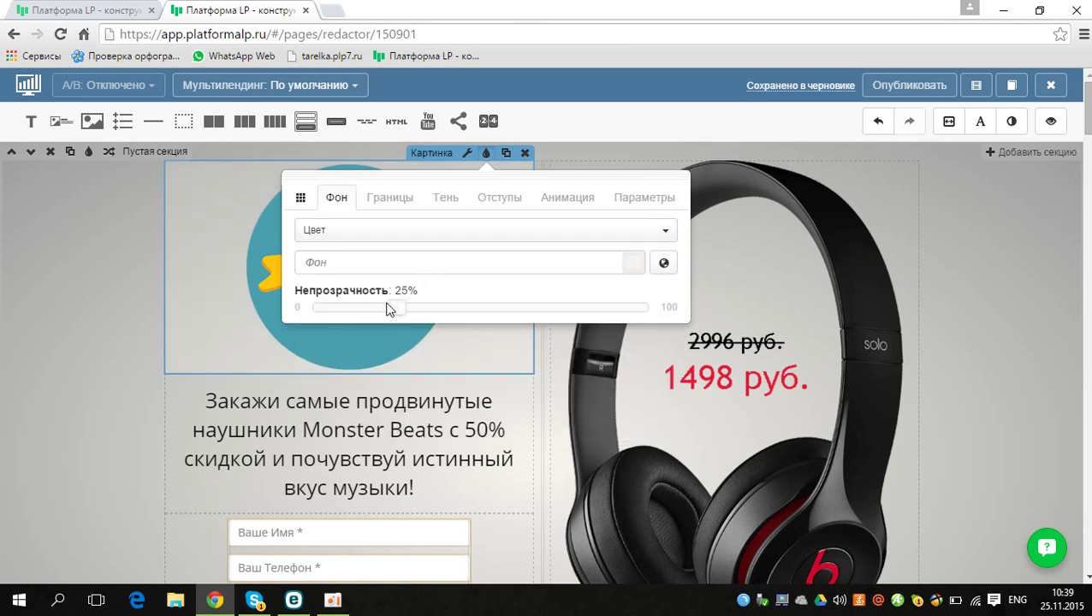
pyautogui.moveTo(405, 311); pyautogui.dragTo(441, 312)
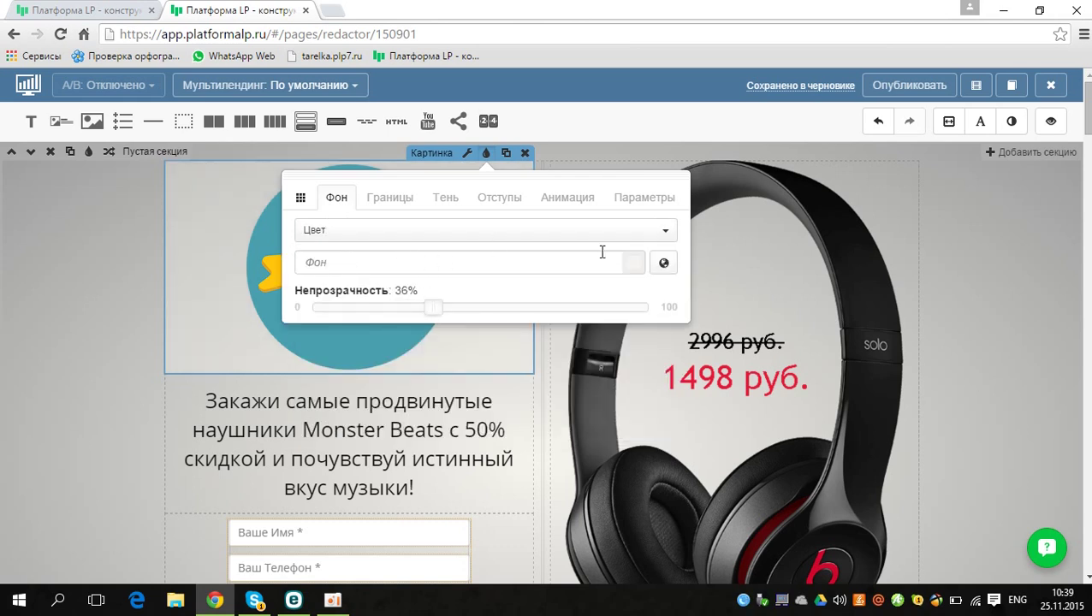
pyautogui.click(634, 266)
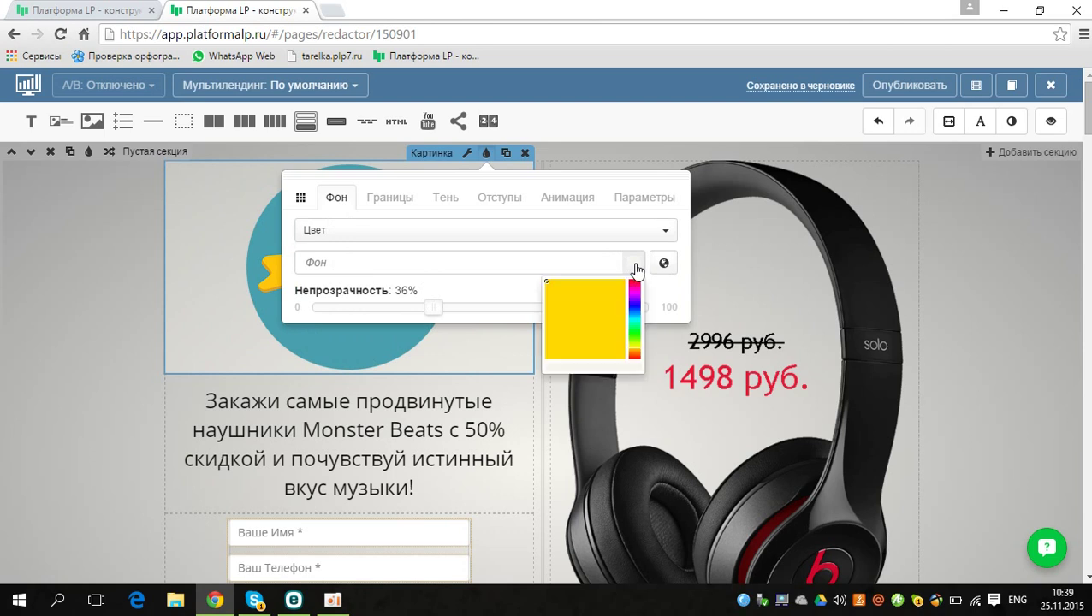
pyautogui.click(608, 287)
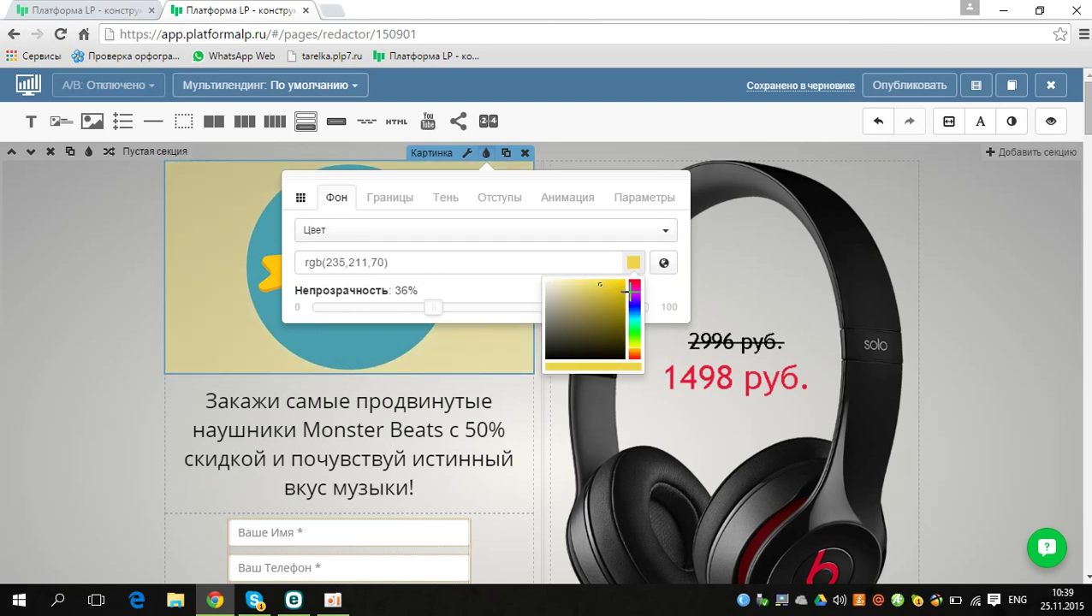
pyautogui.click(611, 304)
pyautogui.moveTo(564, 264); pyautogui.dragTo(493, 309)
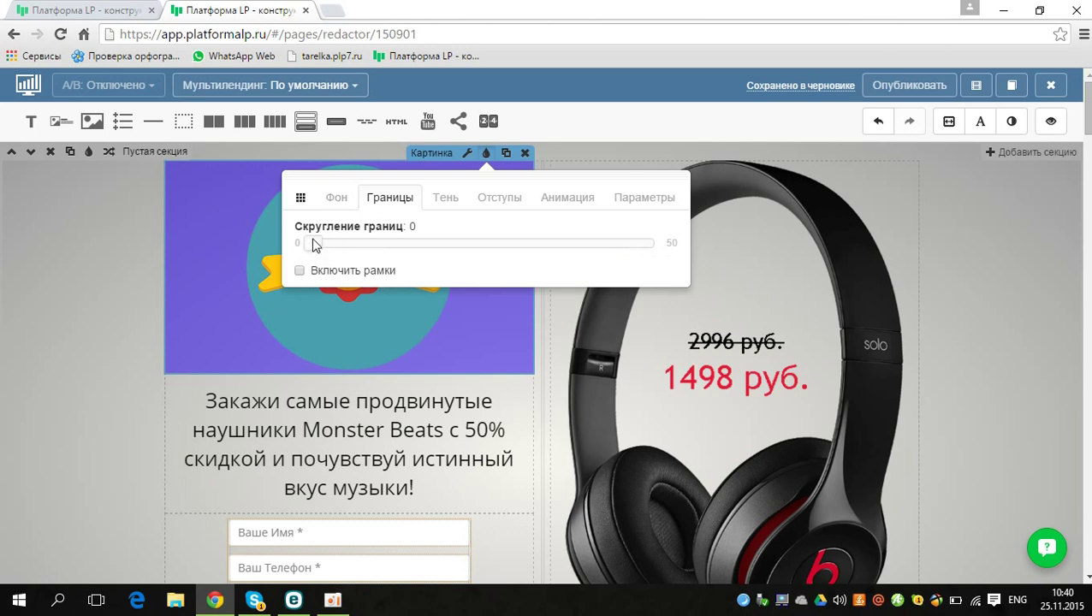
# Step: Round the badge block's corners to 50 and enable a drop shadow with a chosen preset
pyautogui.moveTo(338, 249); pyautogui.dragTo(658, 257)
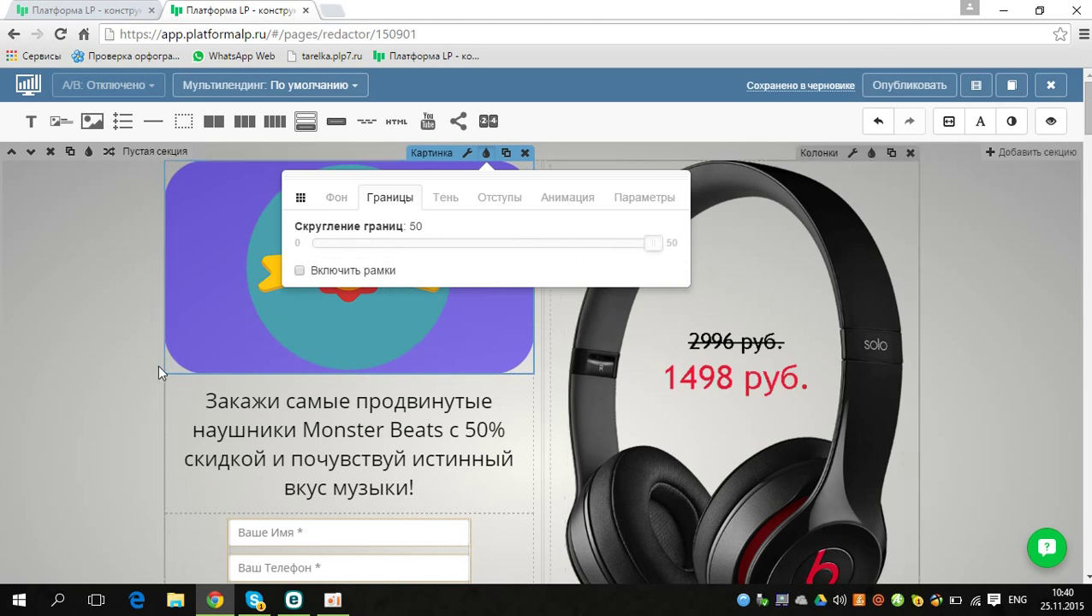
pyautogui.click(445, 202)
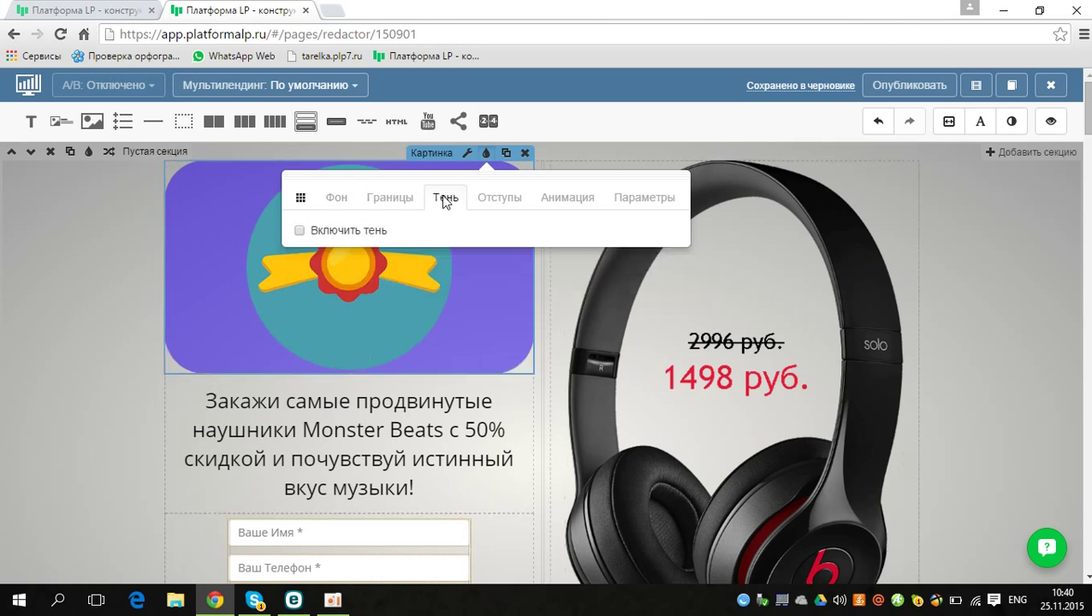
pyautogui.click(301, 231)
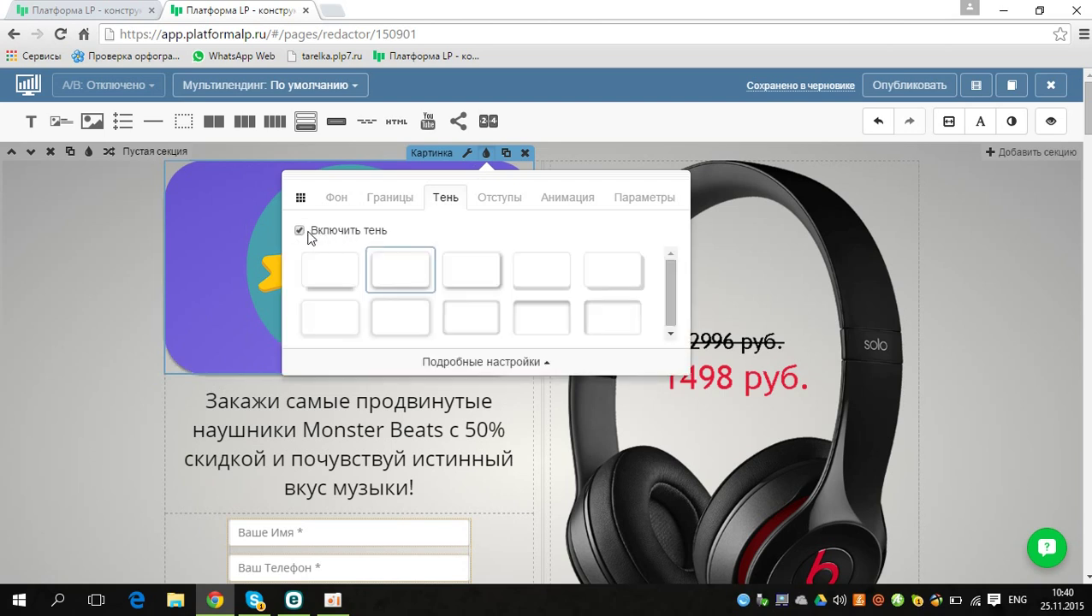
pyautogui.click(338, 272)
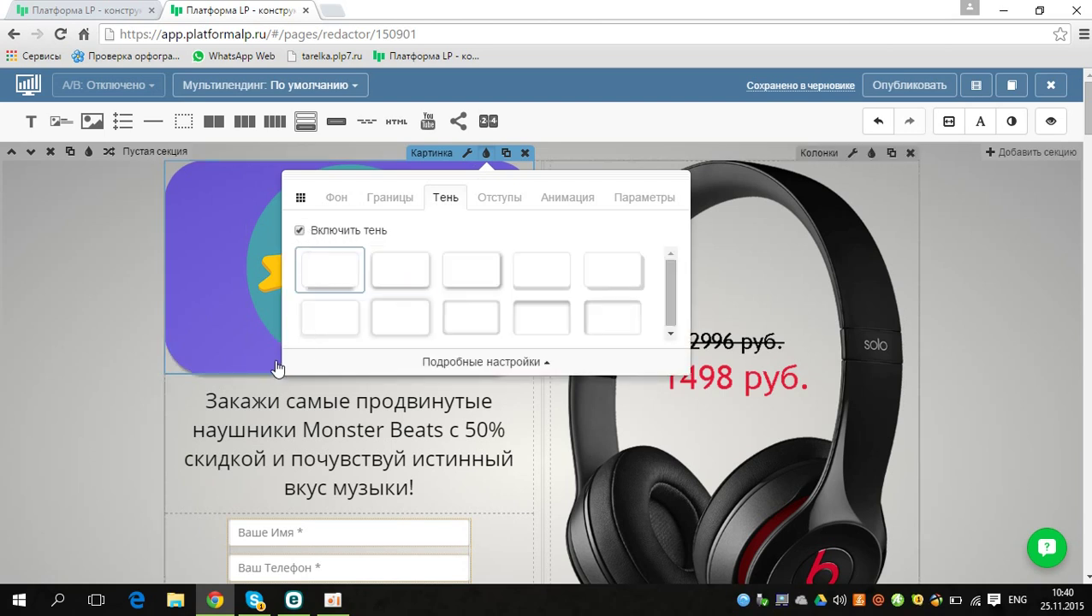
pyautogui.click(532, 314)
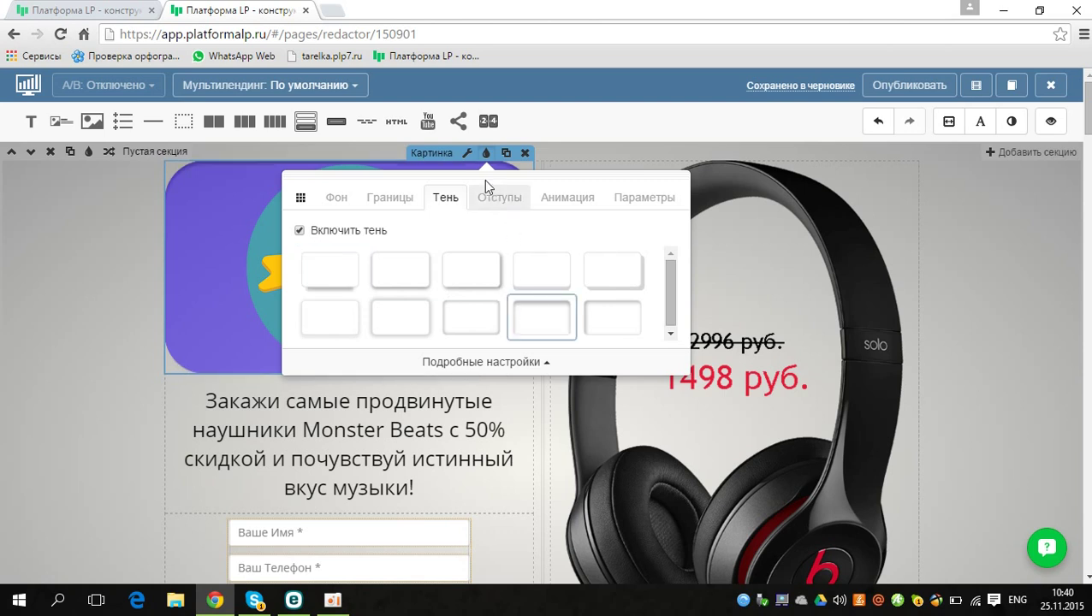
pyautogui.click(501, 200)
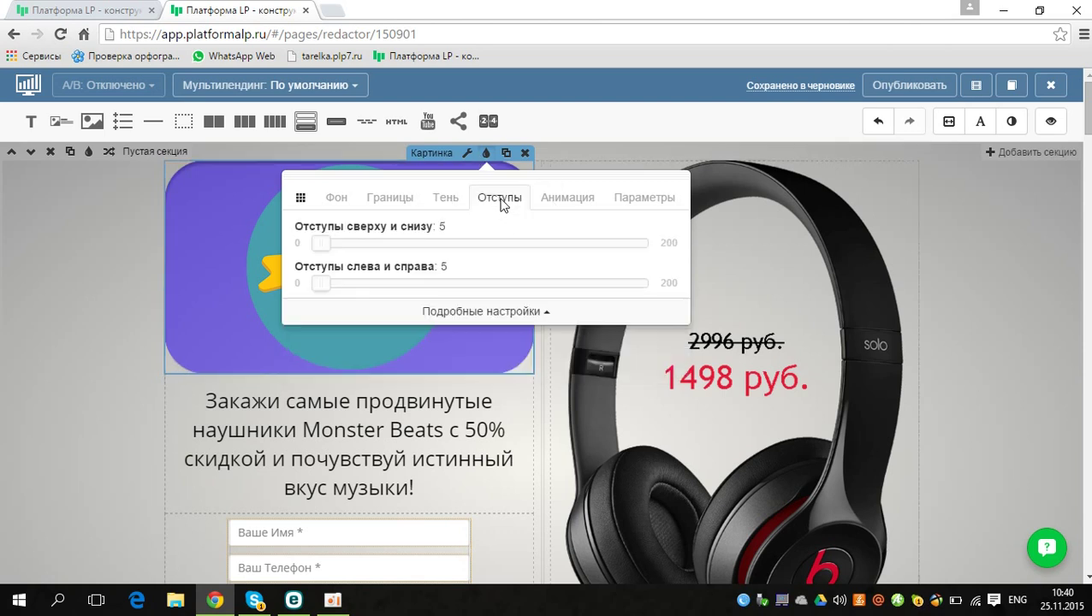
# Step: Set the badge paddings to 0 and enable the Flash animation on scroll into view
pyautogui.moveTo(323, 241); pyautogui.dragTo(306, 285)
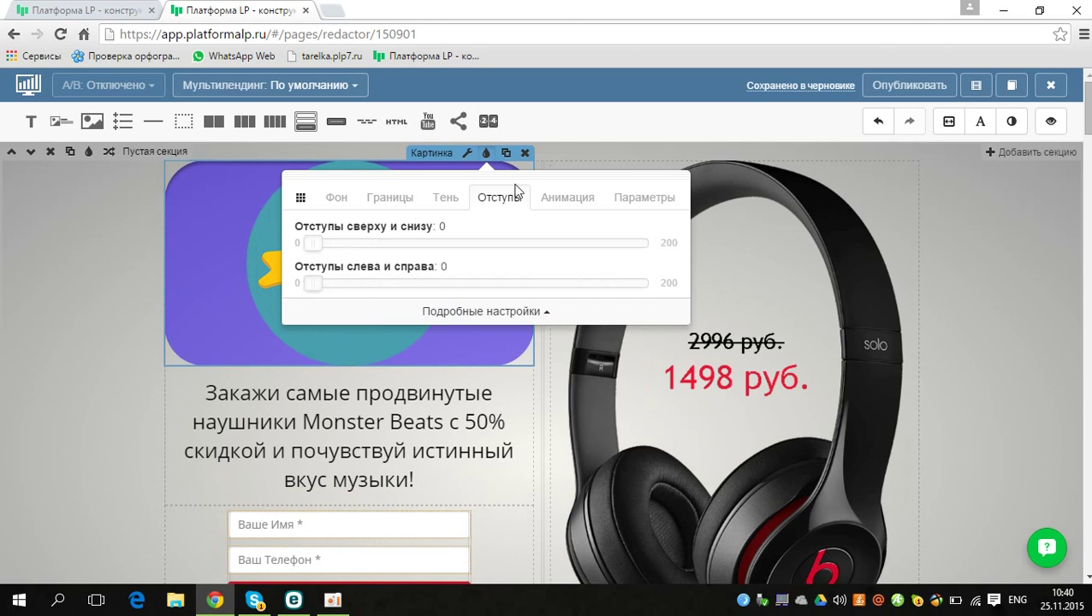
pyautogui.click(570, 204)
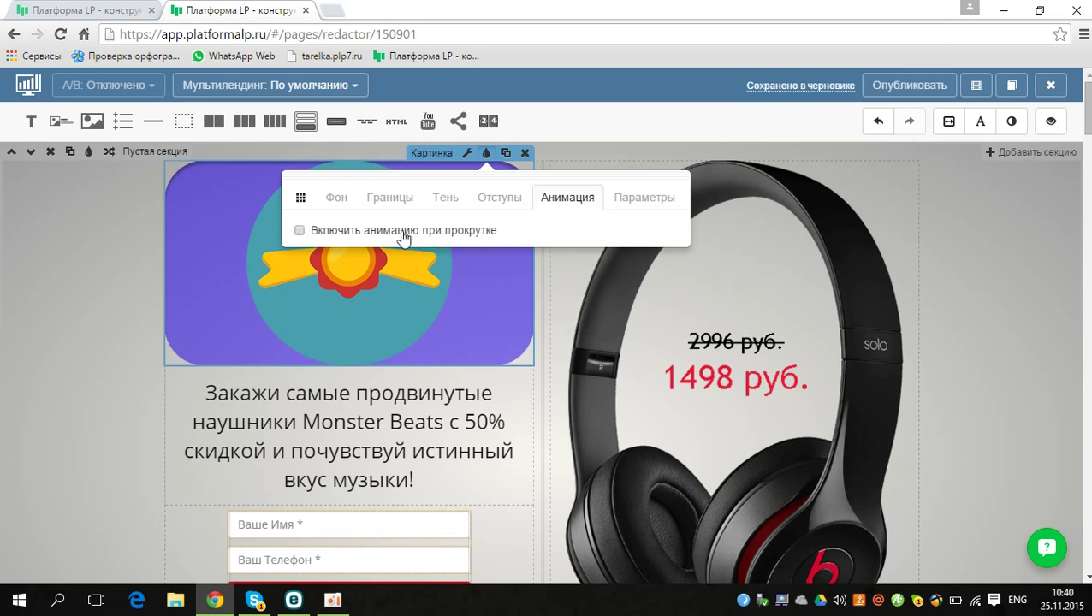
pyautogui.click(358, 232)
pyautogui.click(337, 276)
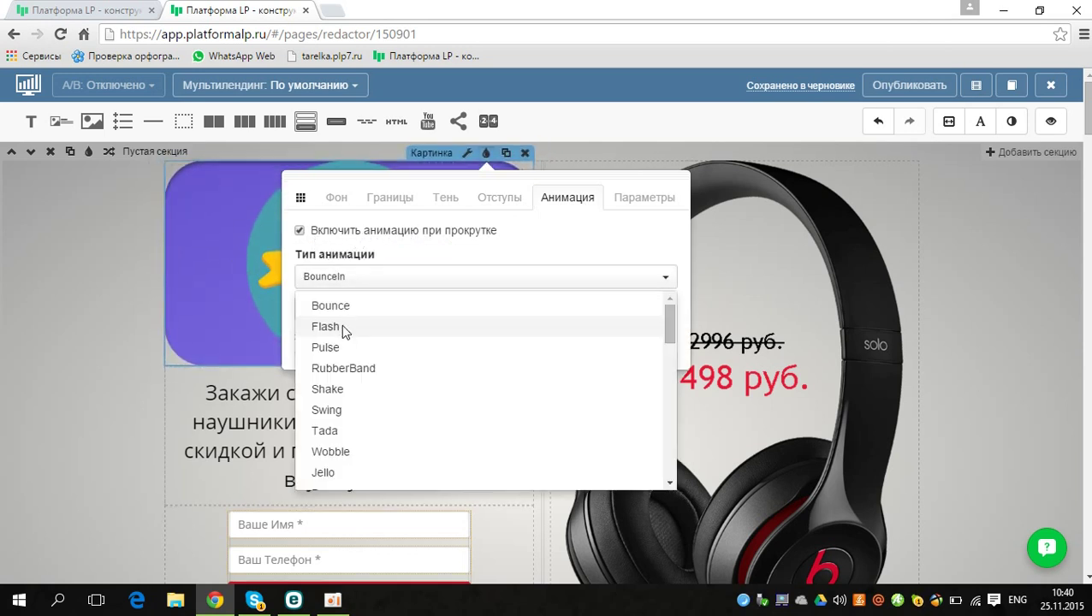
pyautogui.click(341, 326)
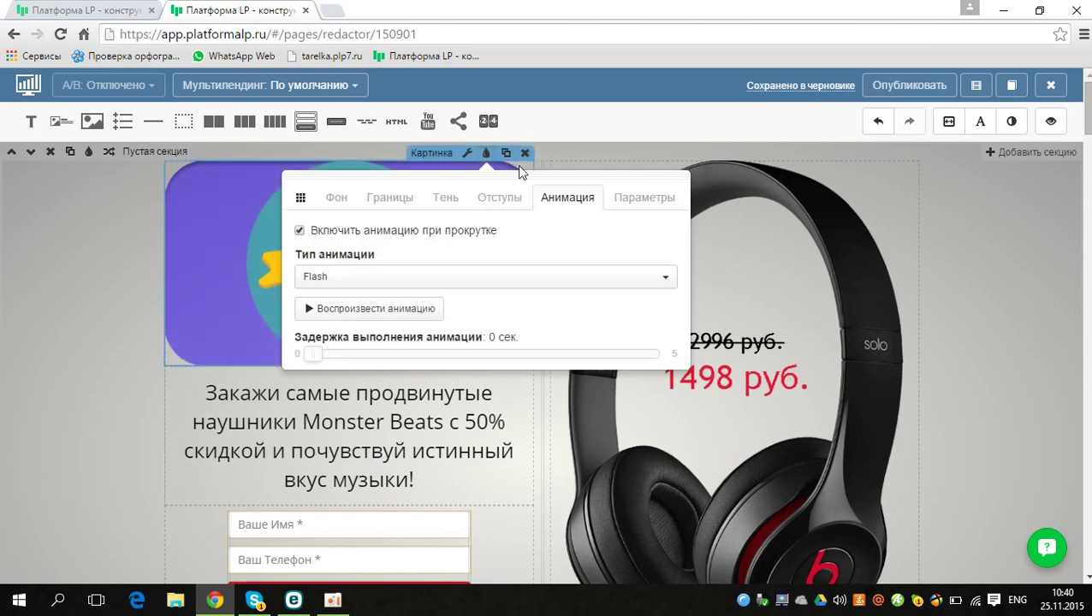
# Step: Close the badge widget settings and bring up the hero section's settings
pyautogui.click(629, 202)
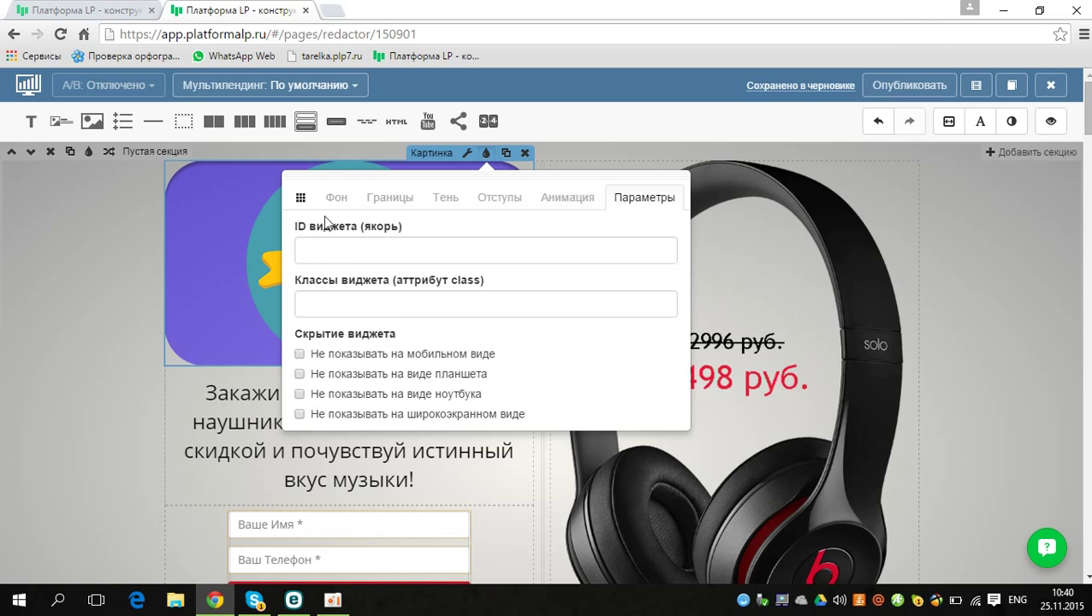
pyautogui.click(84, 190)
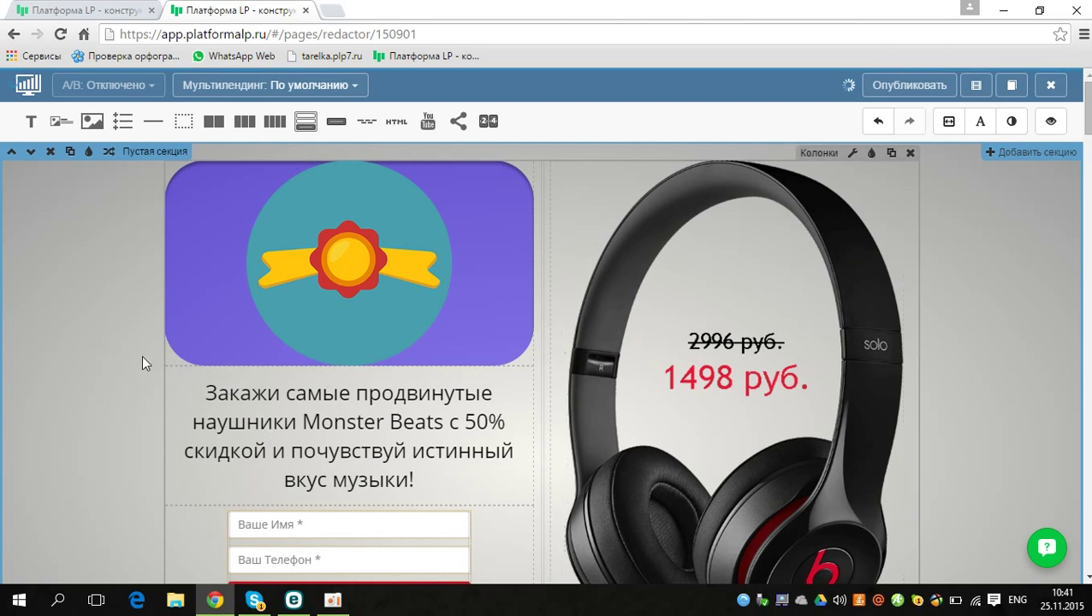
pyautogui.click(89, 152)
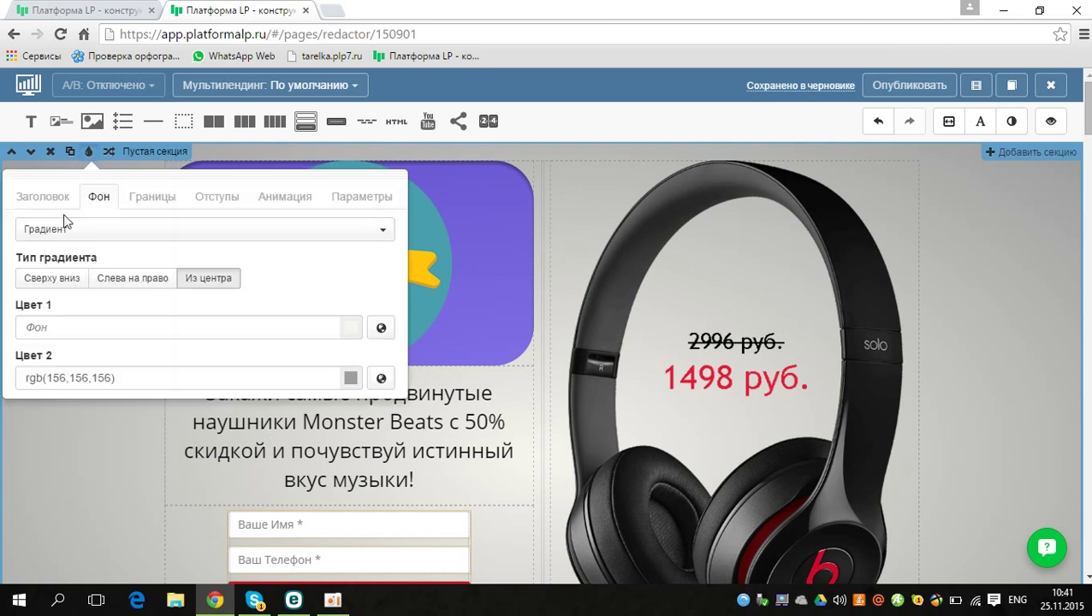
# Step: Switch the hero background type from Градиент to Изображение and start uploading an image from the computer
pyautogui.click(96, 233)
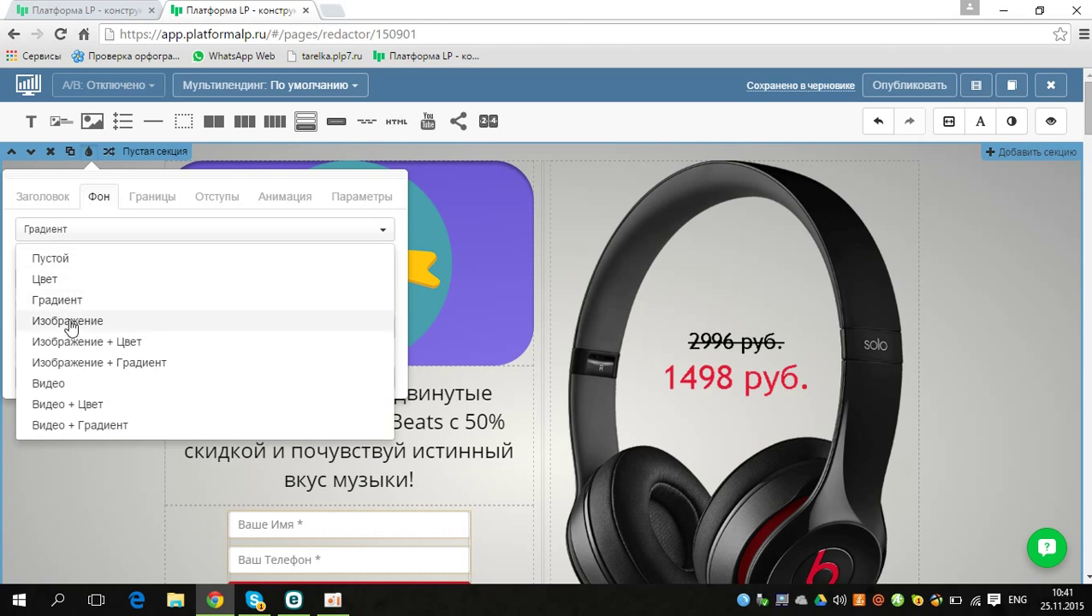
pyautogui.click(71, 321)
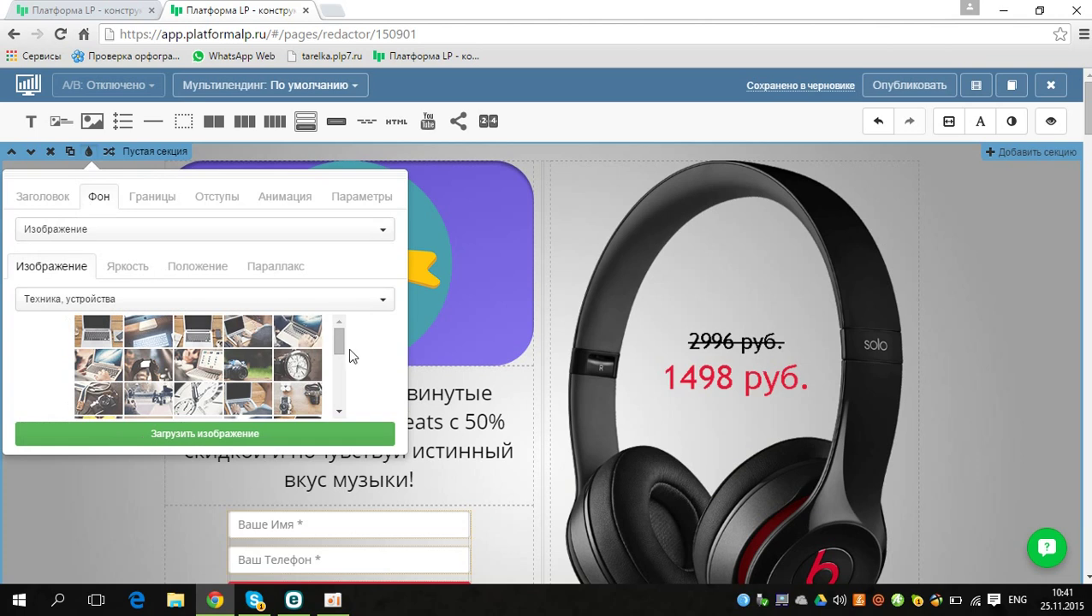
pyautogui.moveTo(340, 343); pyautogui.dragTo(341, 385)
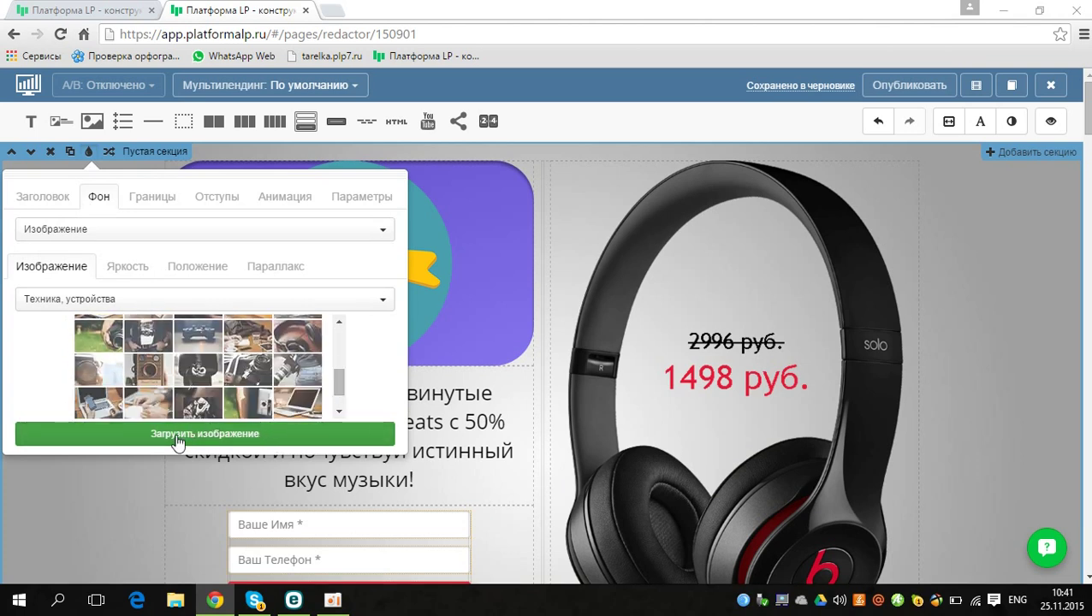
pyautogui.click(131, 441)
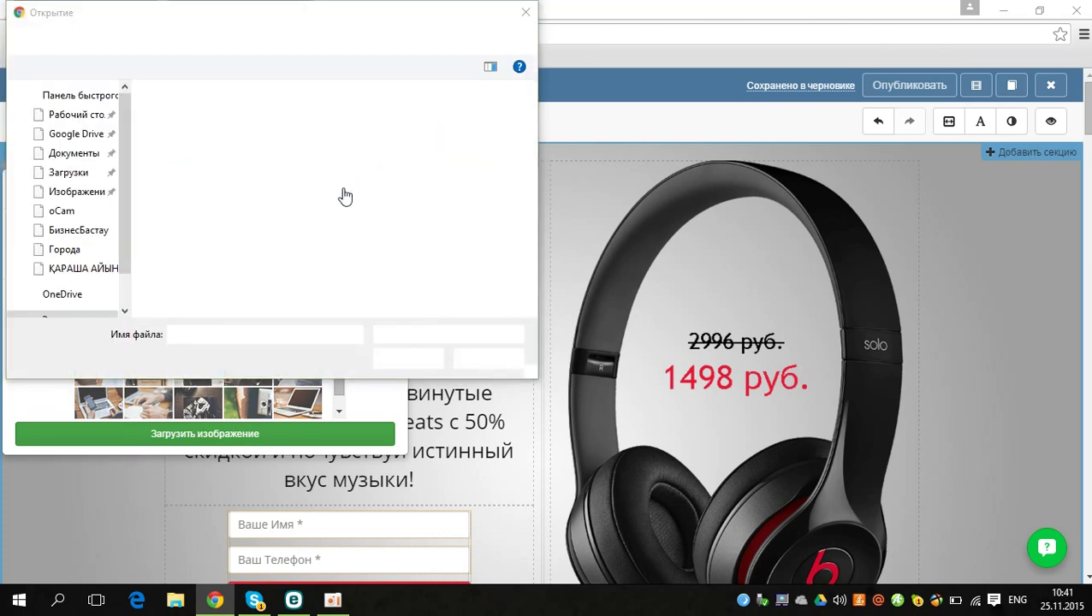
# Step: Upload the desktop photo 364961_350574 as the hero background and close the section settings
pyautogui.click(187, 242)
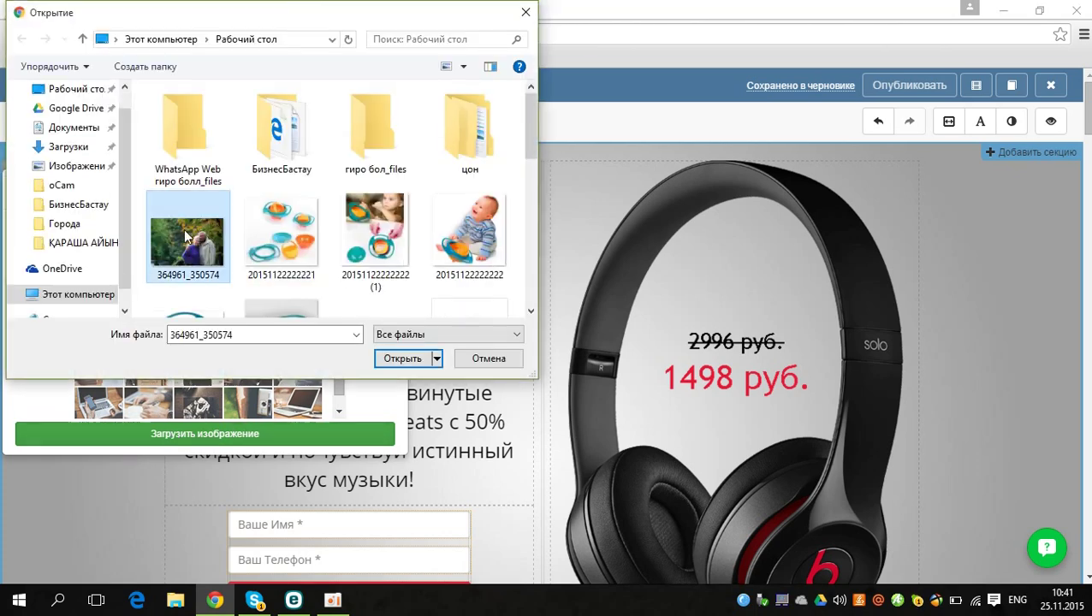
pyautogui.click(402, 358)
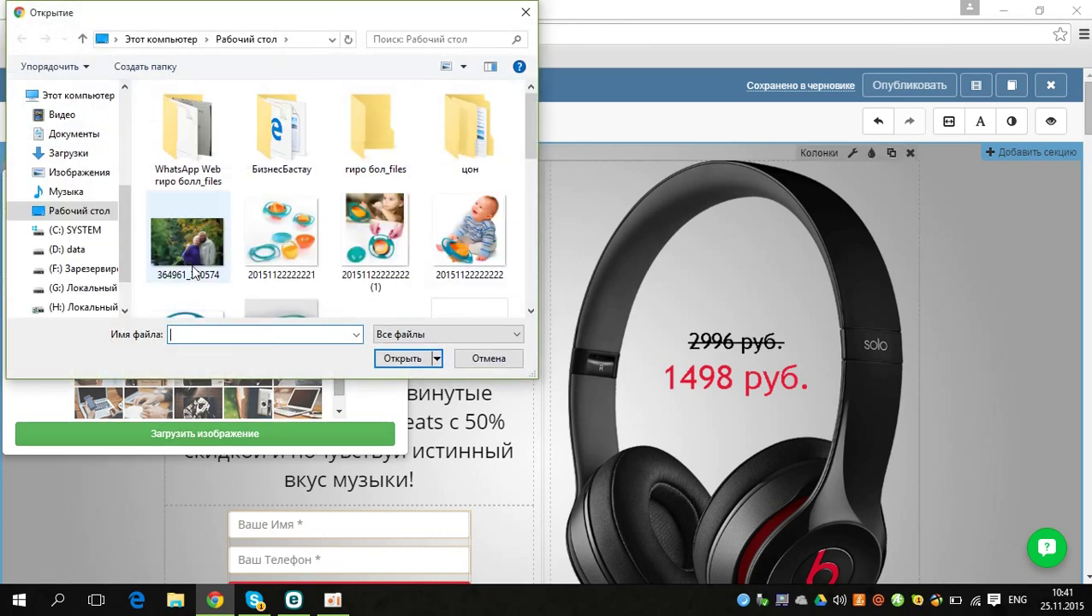
pyautogui.click(195, 265)
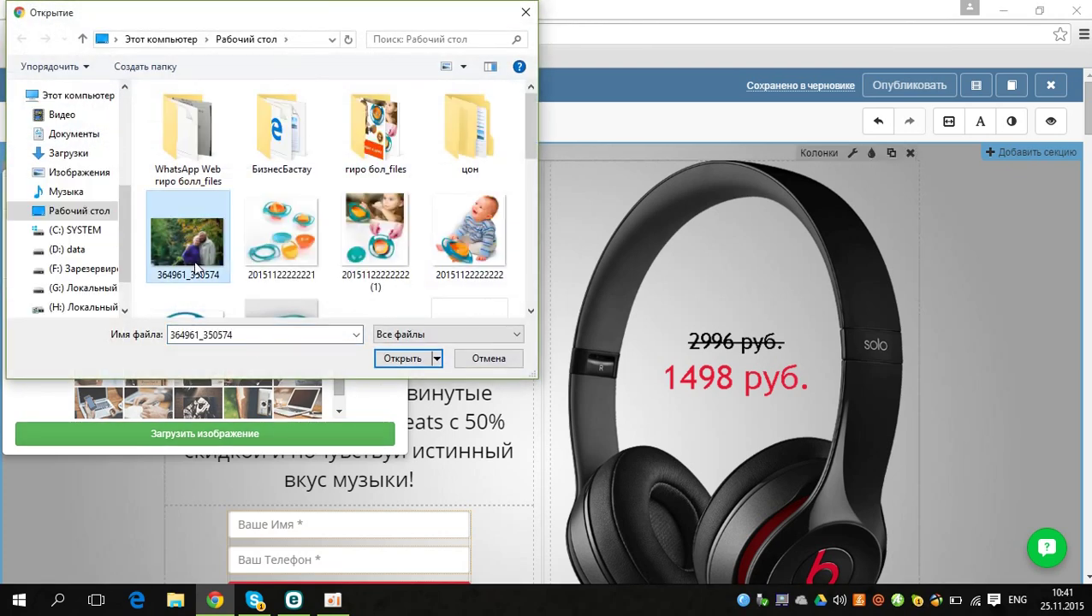
pyautogui.click(402, 360)
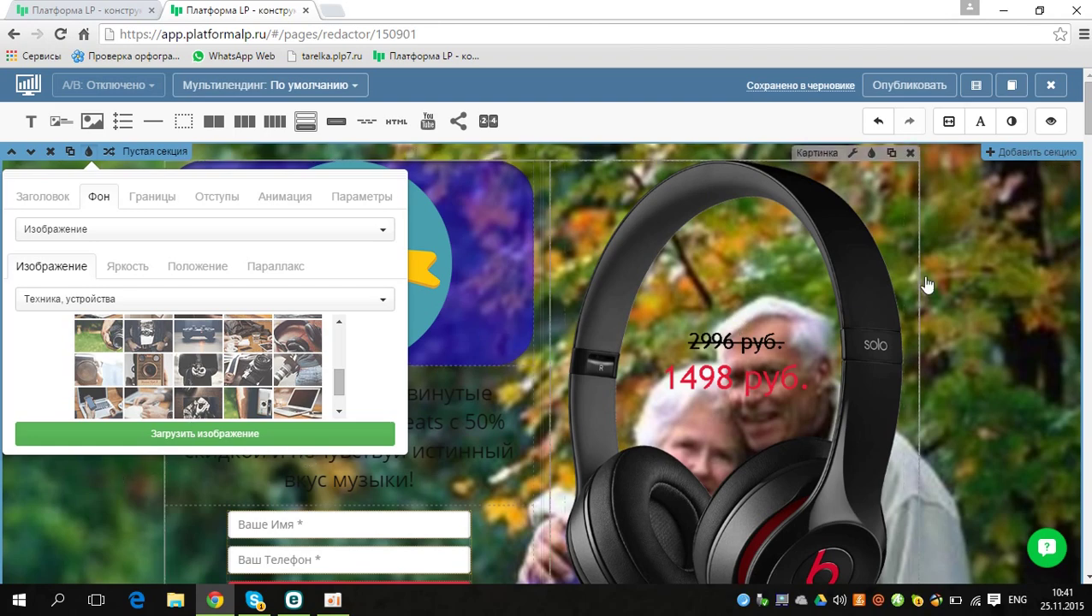
pyautogui.moveTo(1087, 130)
pyautogui.mouseDown()
pyautogui.moveTo(1087, 142)
pyautogui.moveTo(1085, 115)
pyautogui.moveTo(1086, 135)
pyautogui.moveTo(1085, 125)
pyautogui.mouseUp()
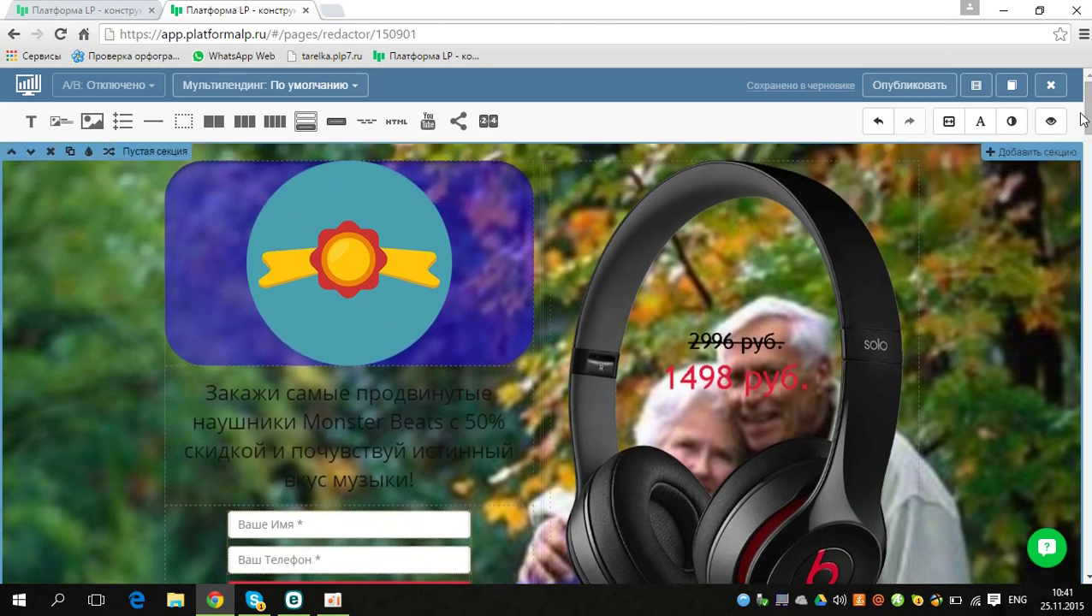
pyautogui.click(89, 154)
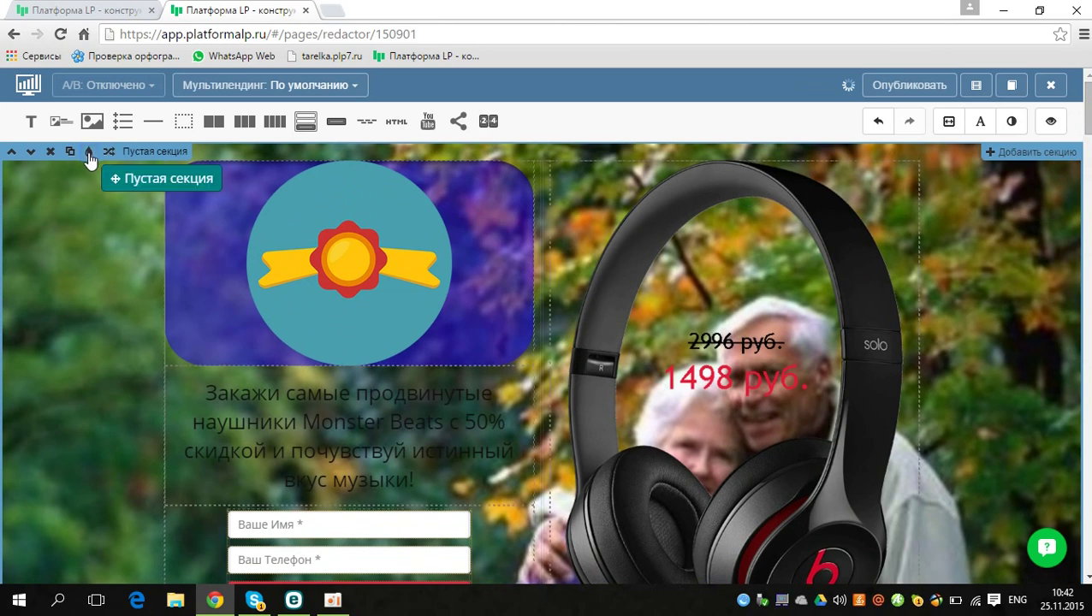
# Step: Reopen the hero's Фон settings and set the Яркость slider to 40%
pyautogui.click(89, 154)
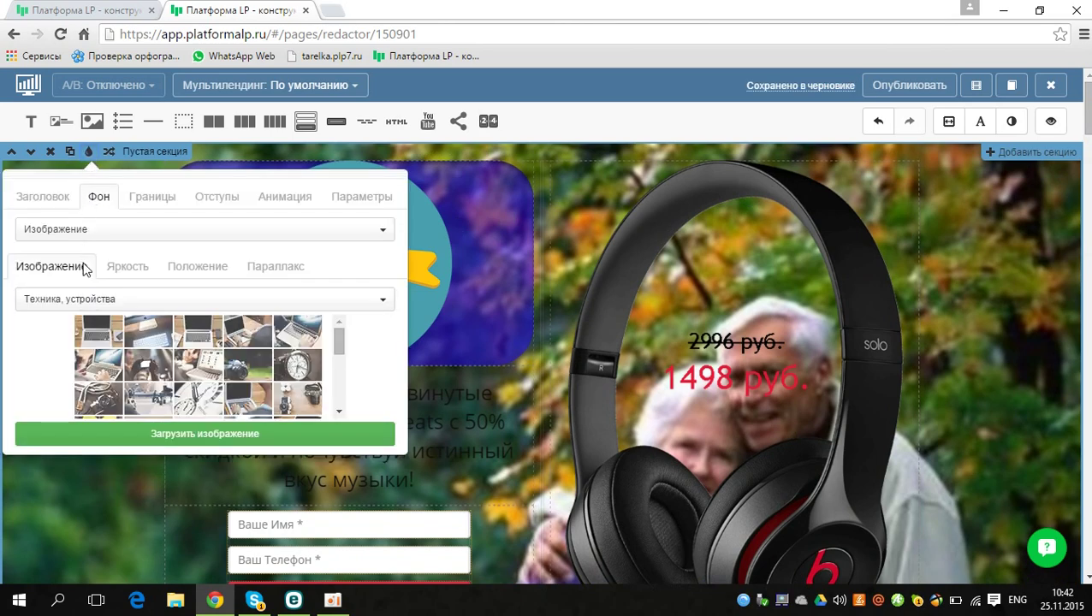
pyautogui.click(131, 272)
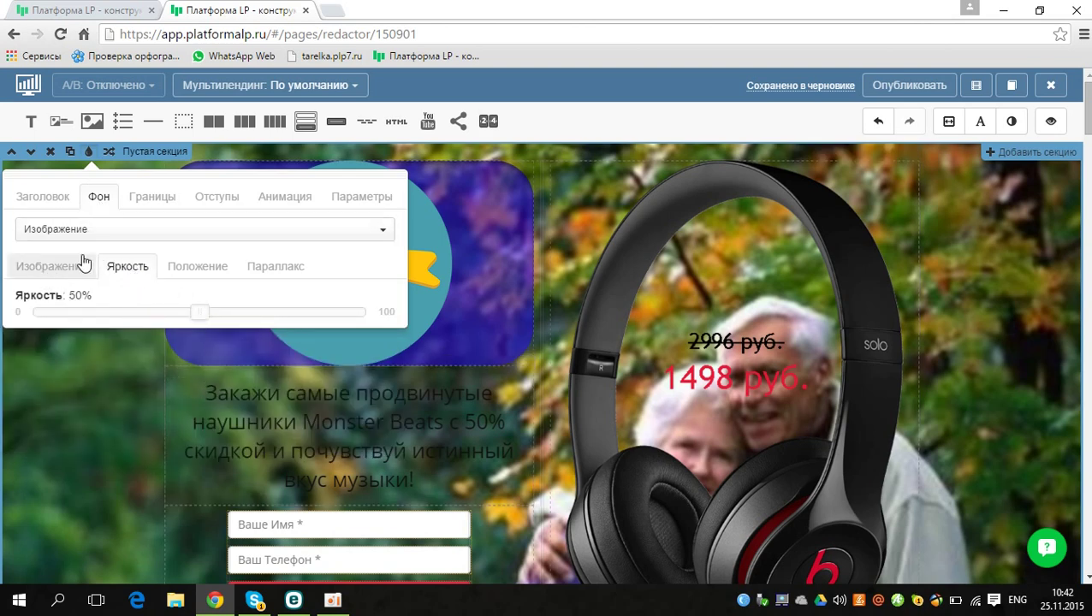
pyautogui.click(96, 267)
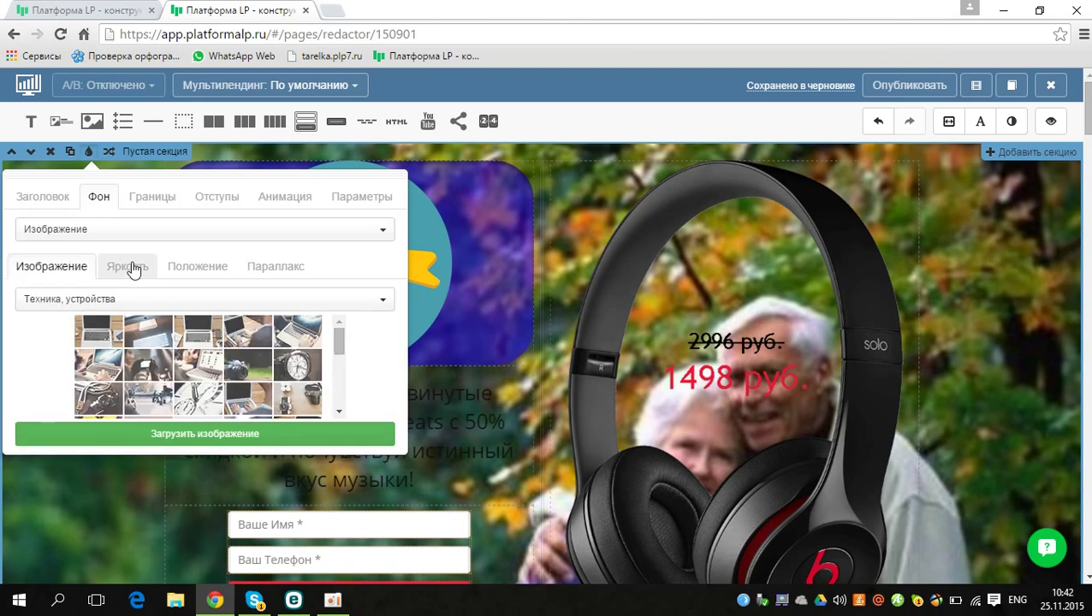
pyautogui.click(135, 270)
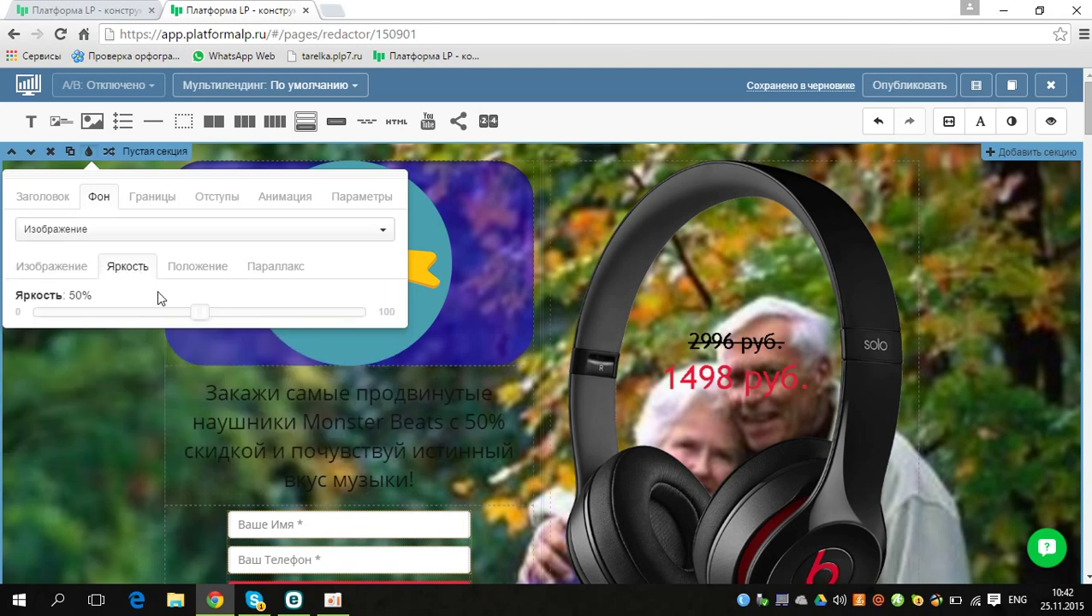
pyautogui.moveTo(134, 313); pyautogui.dragTo(81, 312)
pyautogui.click(163, 313)
pyautogui.moveTo(218, 316); pyautogui.dragTo(165, 319)
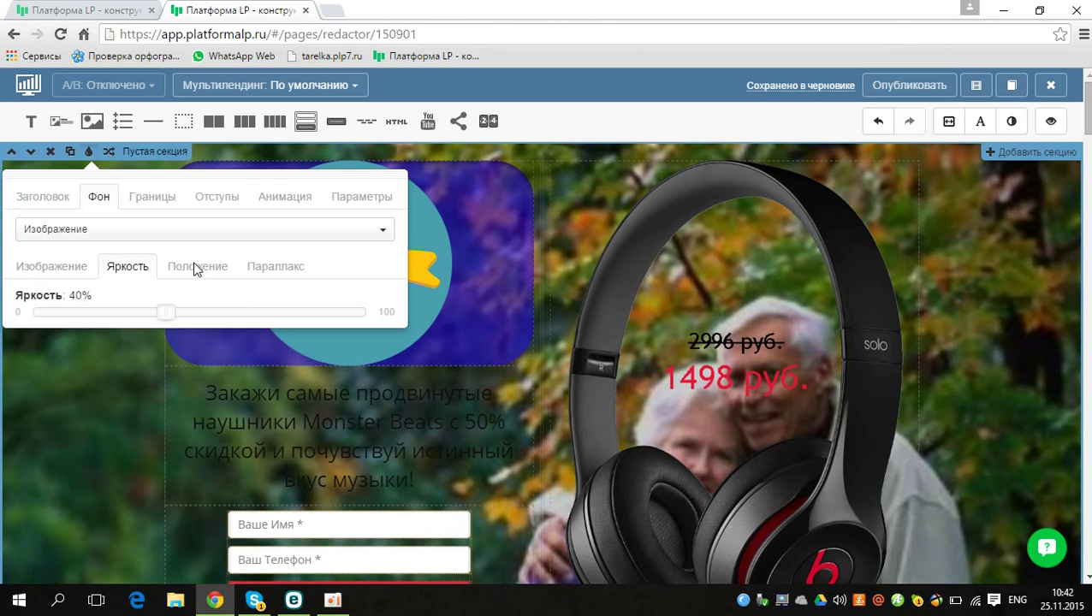
# Step: Set the background photo's Положение to Заполнить область after trying mosaic and original size
pyautogui.click(197, 267)
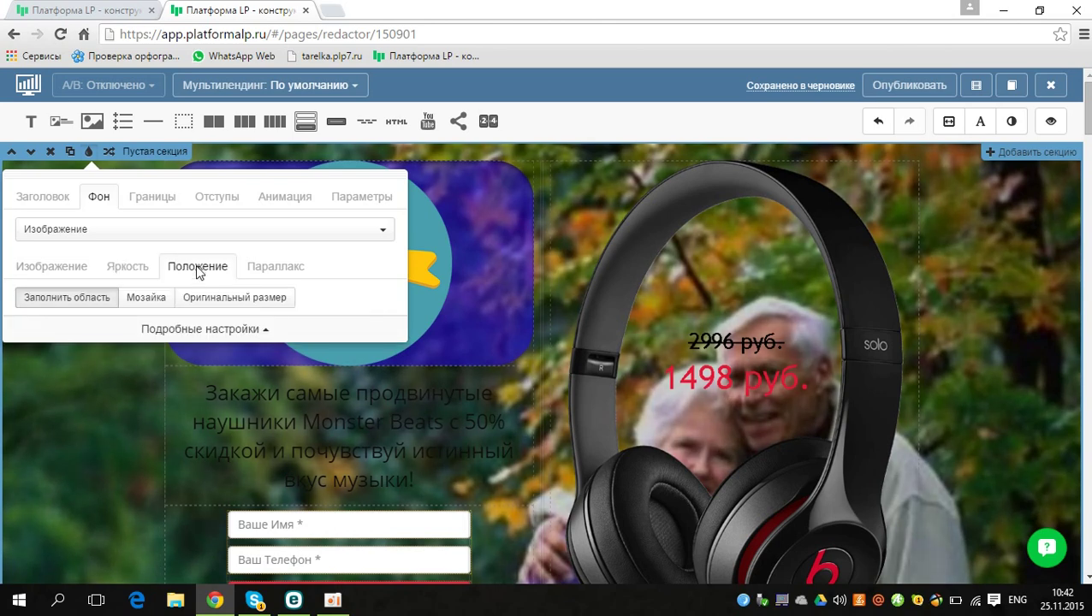
pyautogui.click(154, 302)
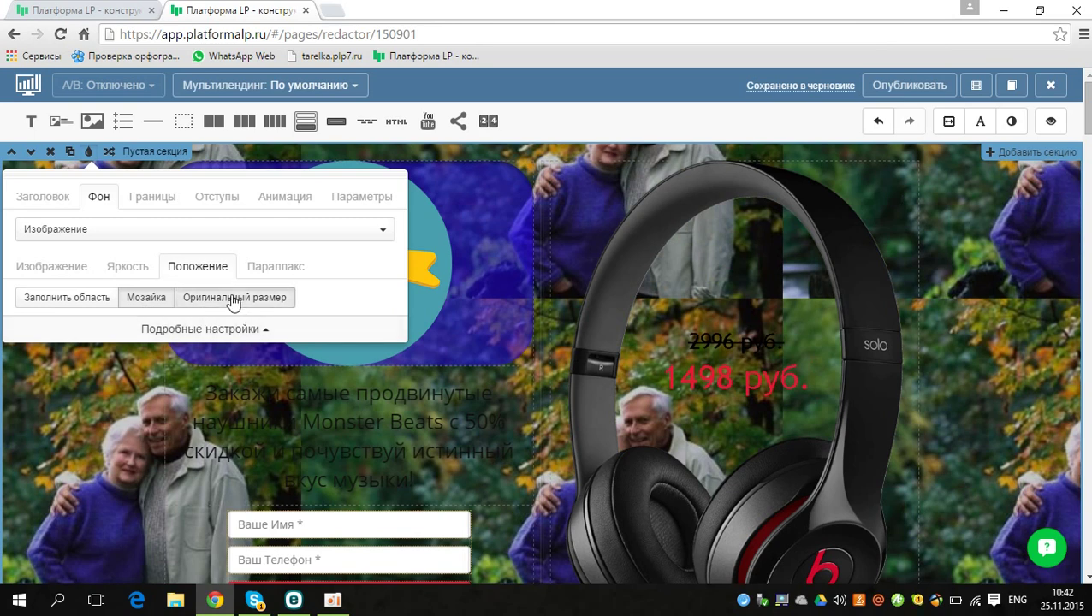
pyautogui.click(229, 300)
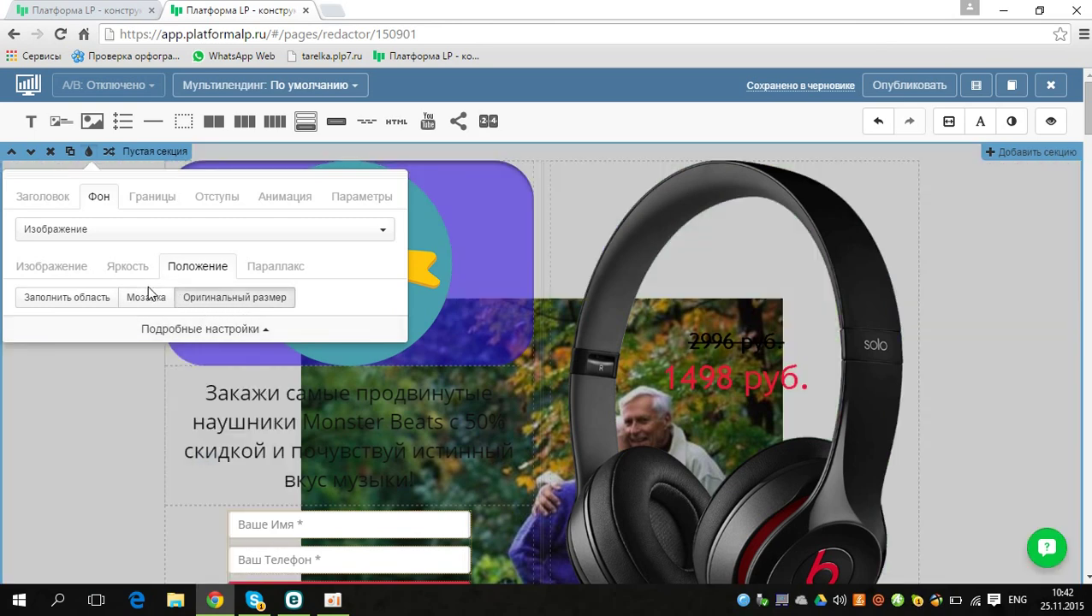
pyautogui.click(73, 299)
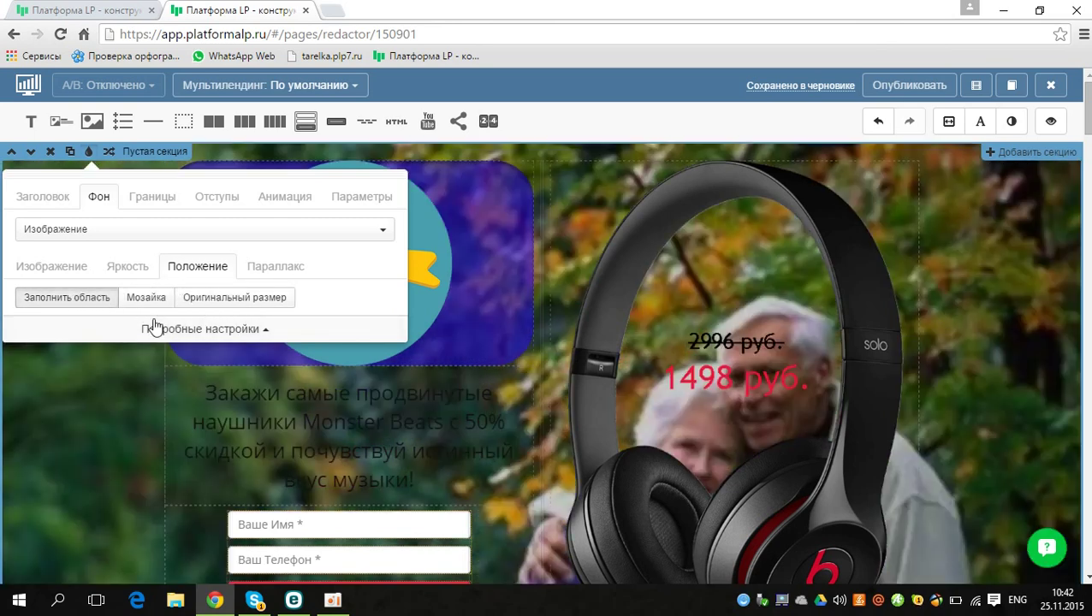
# Step: In Подробные настройки, set Повтор to Вертикально and align the photo to Сверху and Справа
pyautogui.click(157, 331)
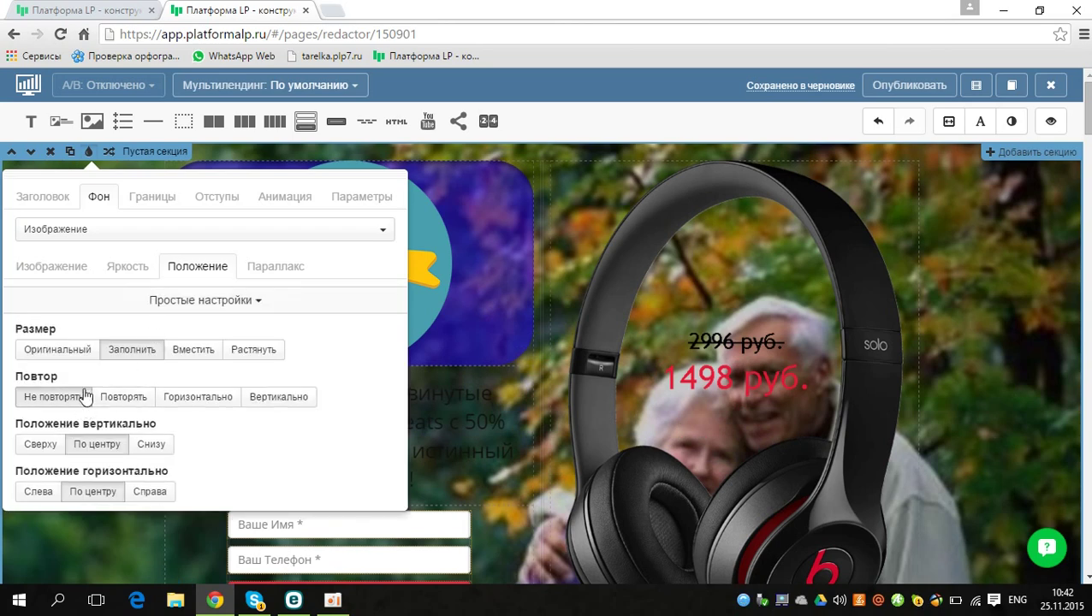
pyautogui.click(125, 398)
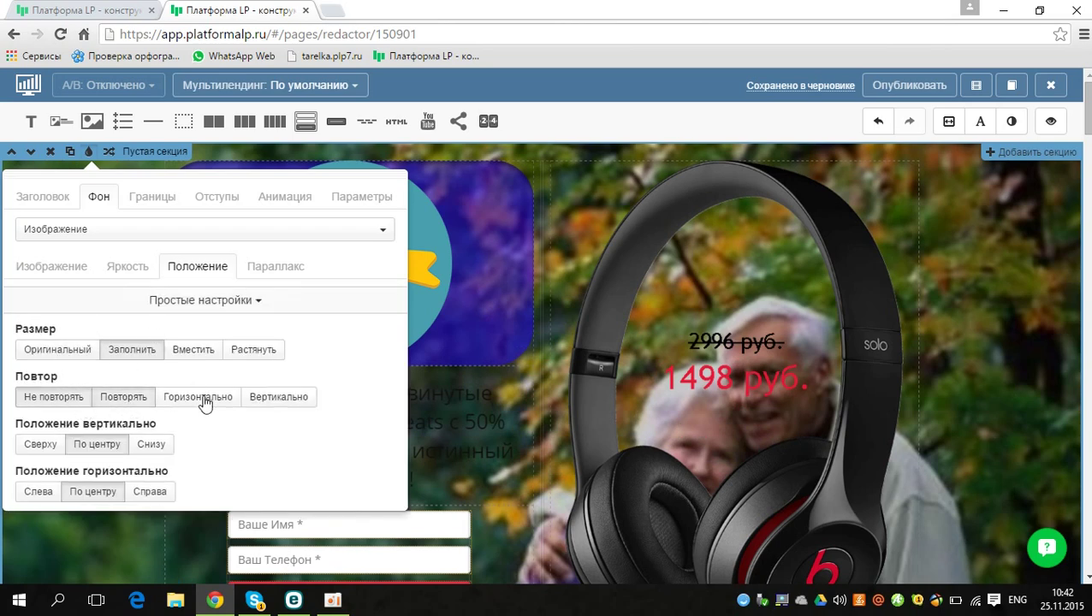
pyautogui.click(279, 397)
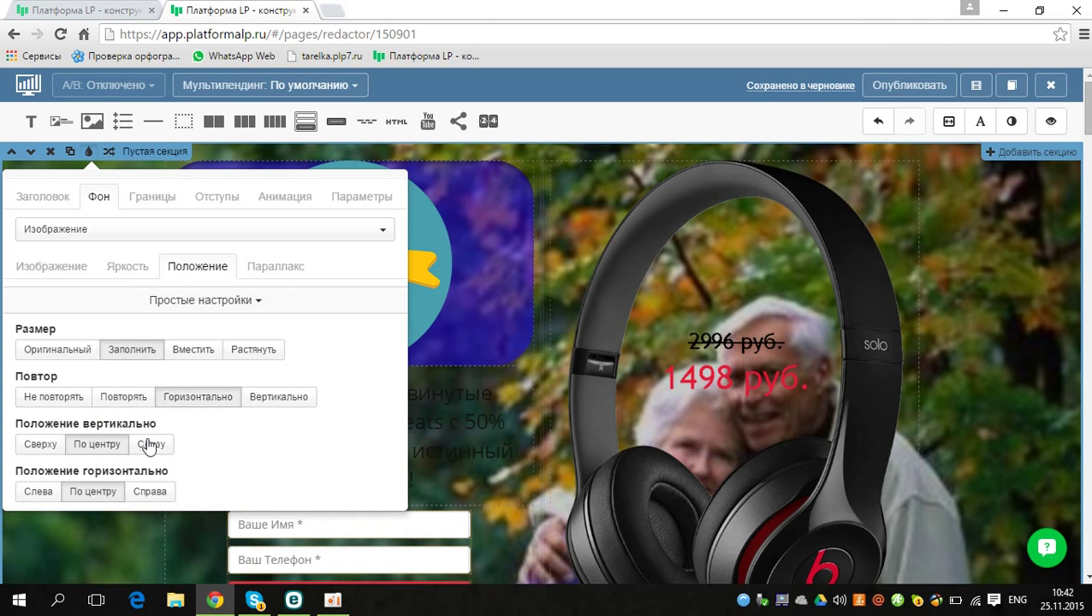
pyautogui.click(41, 447)
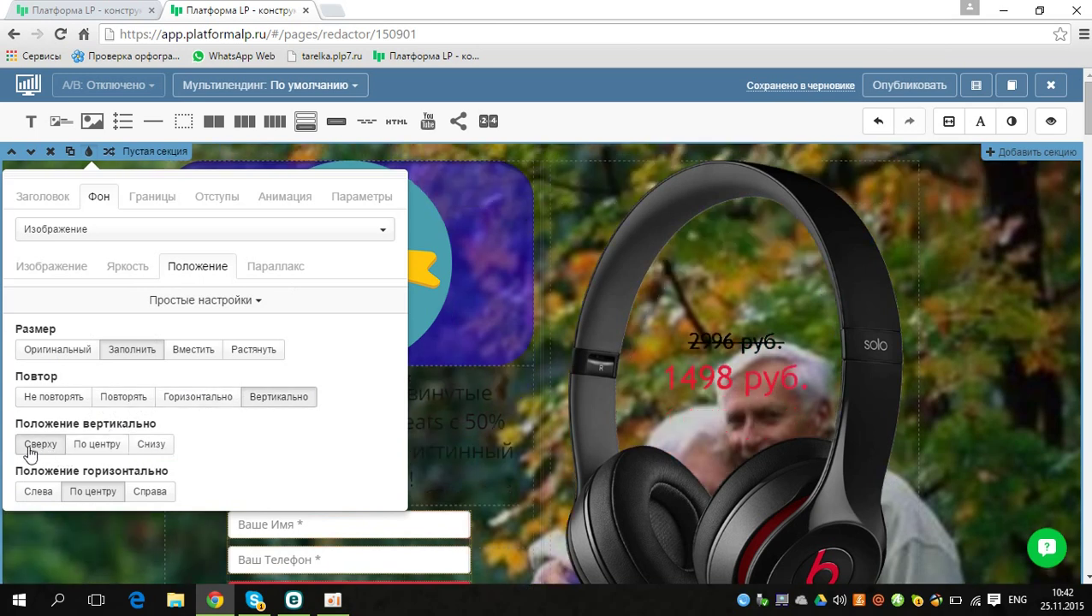
pyautogui.click(57, 495)
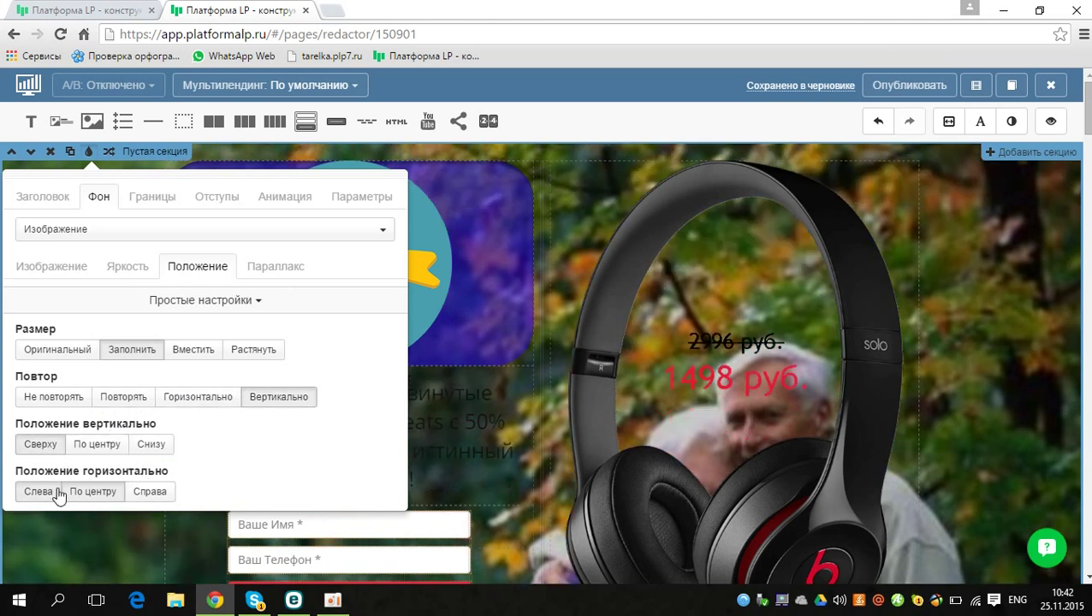
pyautogui.click(160, 494)
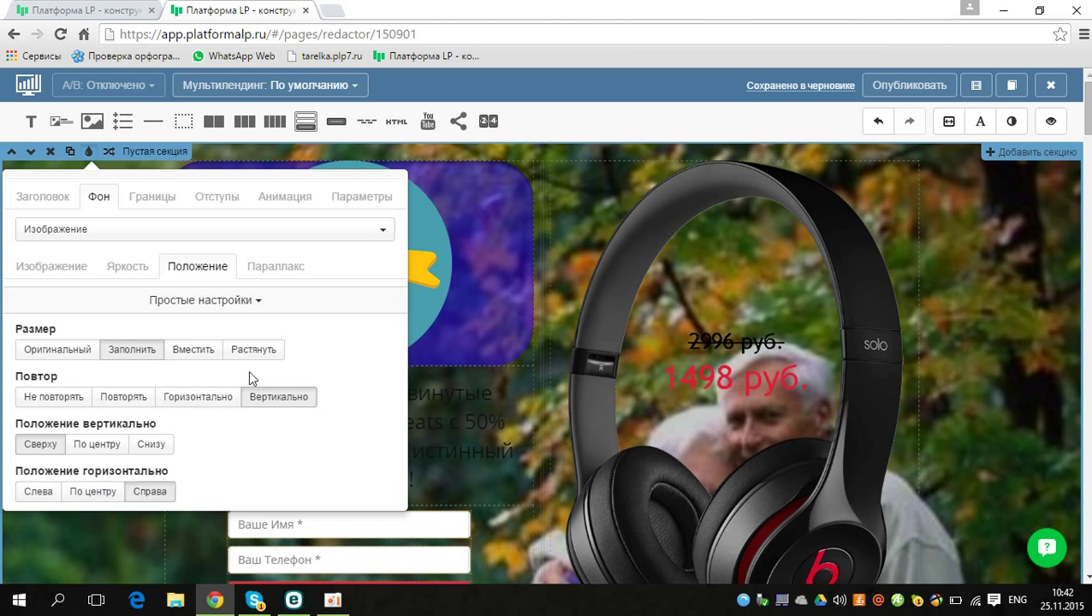
# Step: Try a Линия top border, revert it to Пусто, then raise top-and-bottom padding to 141
pyautogui.click(149, 200)
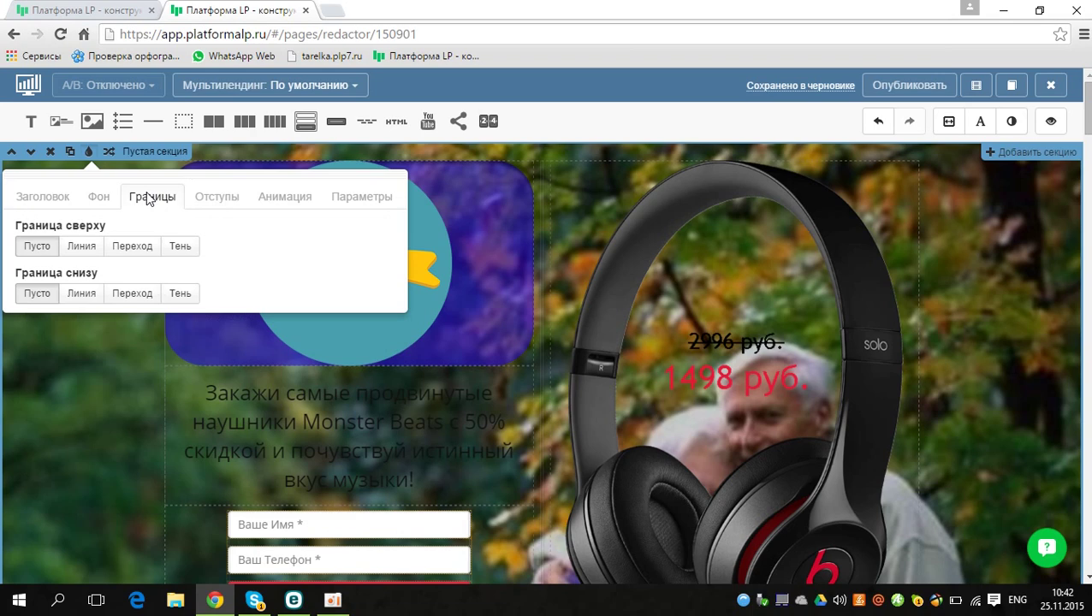
pyautogui.click(84, 254)
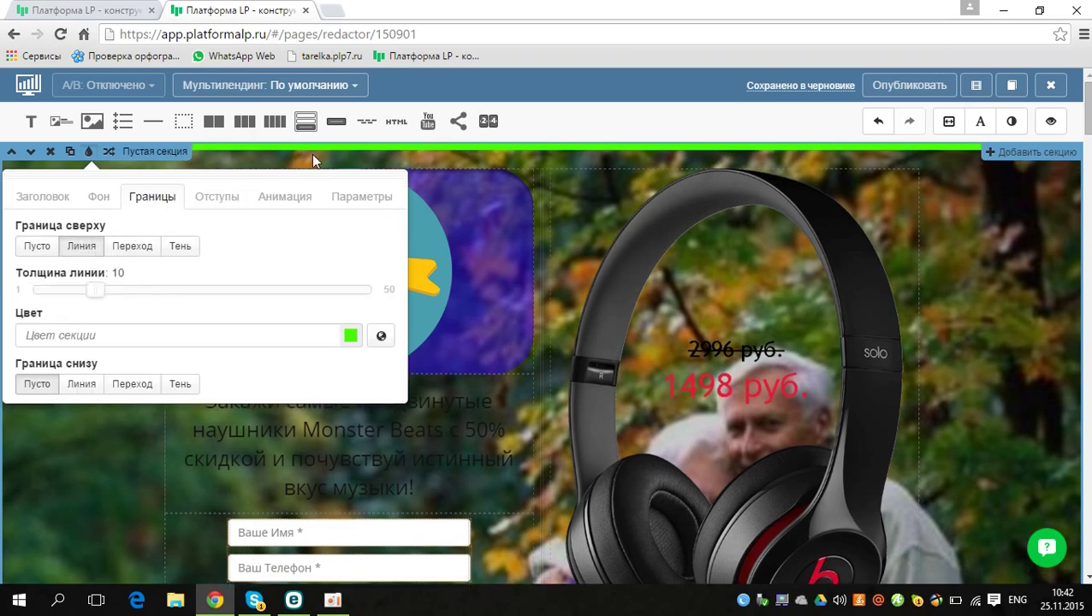
pyautogui.click(42, 254)
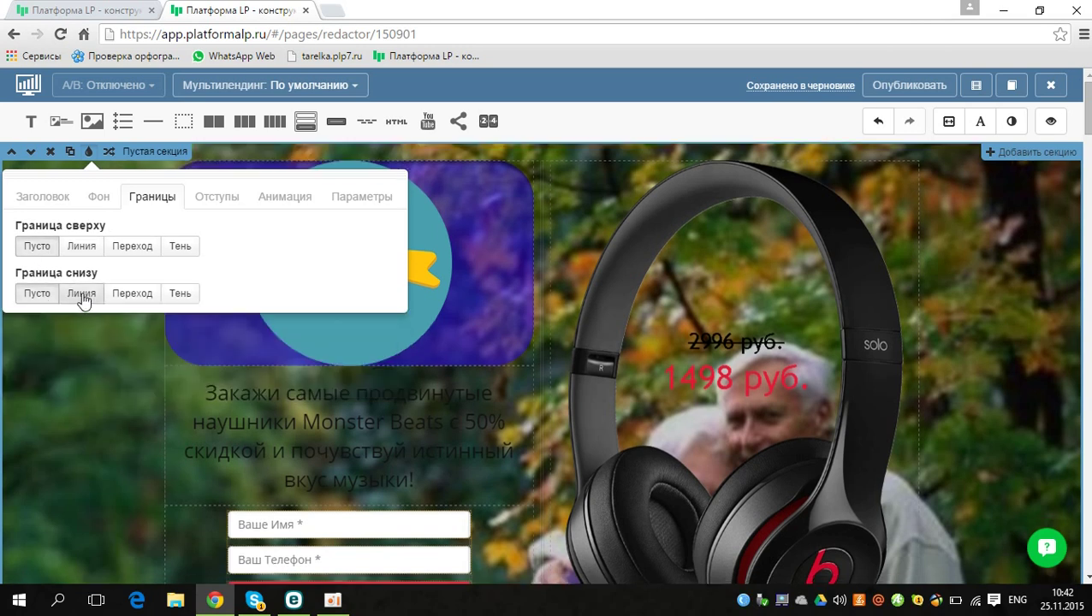
pyautogui.click(219, 198)
pyautogui.moveTo(80, 245); pyautogui.dragTo(305, 246)
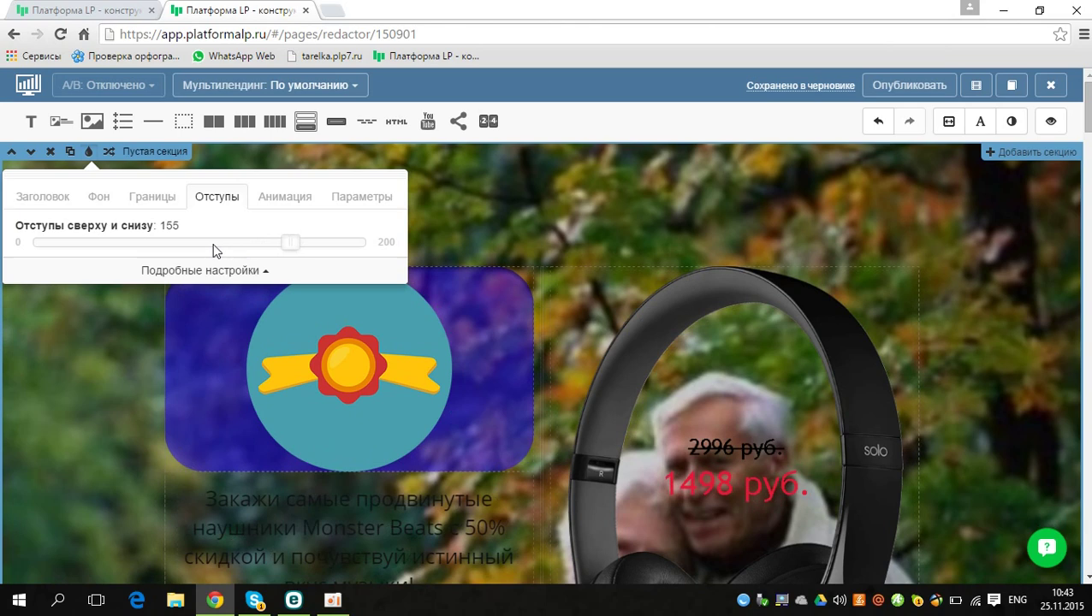
# Step: Drag the top-and-bottom padding to 0, check Анимация and Параметры, then close the section settings
pyautogui.moveTo(214, 250); pyautogui.dragTo(10, 253)
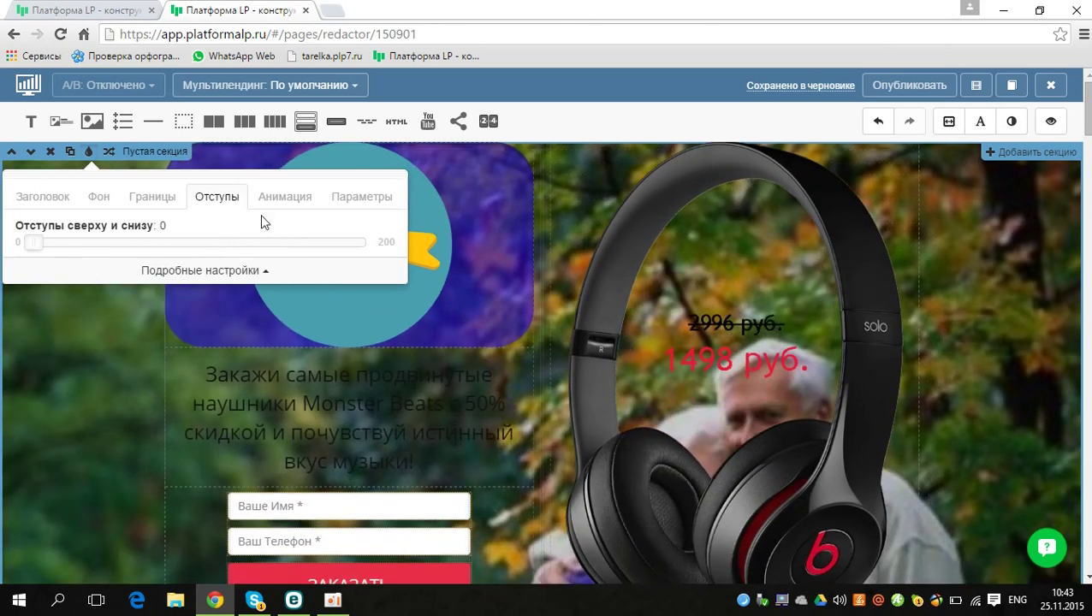
pyautogui.click(288, 200)
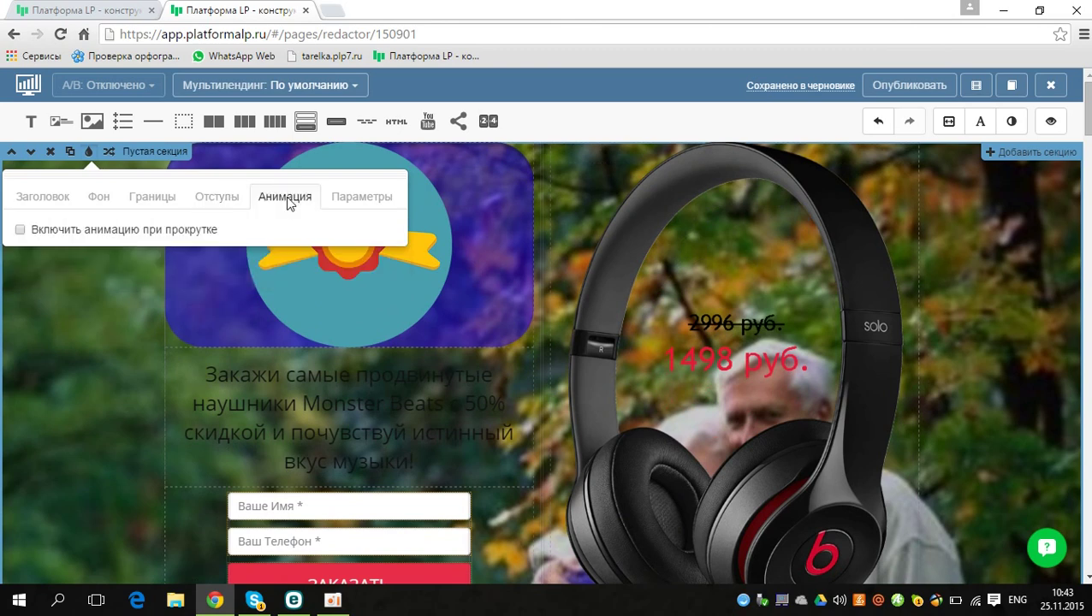
pyautogui.click(377, 202)
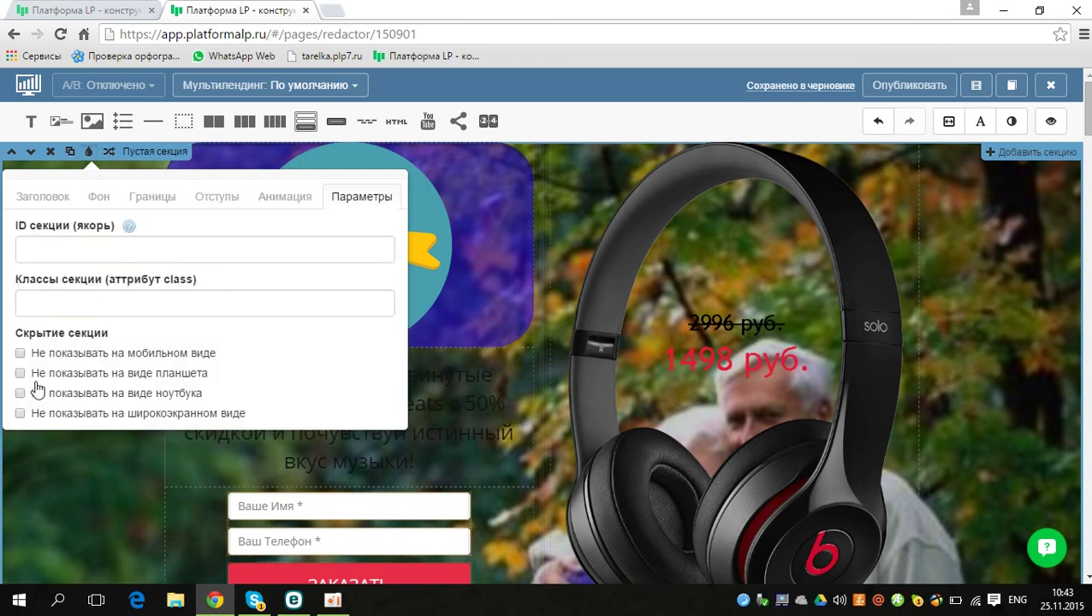
pyautogui.click(47, 465)
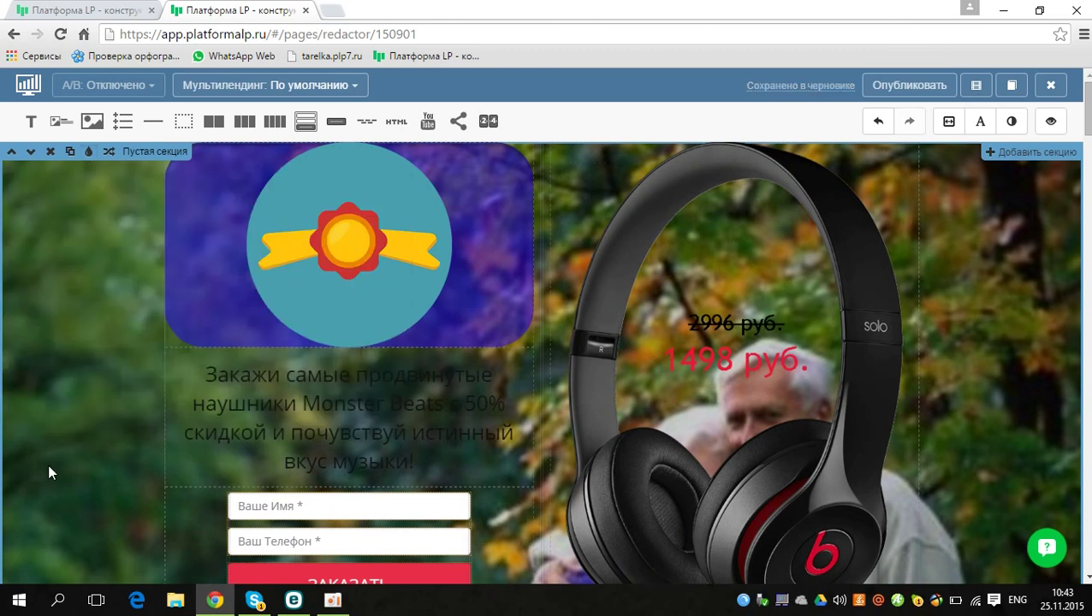
pyautogui.click(71, 154)
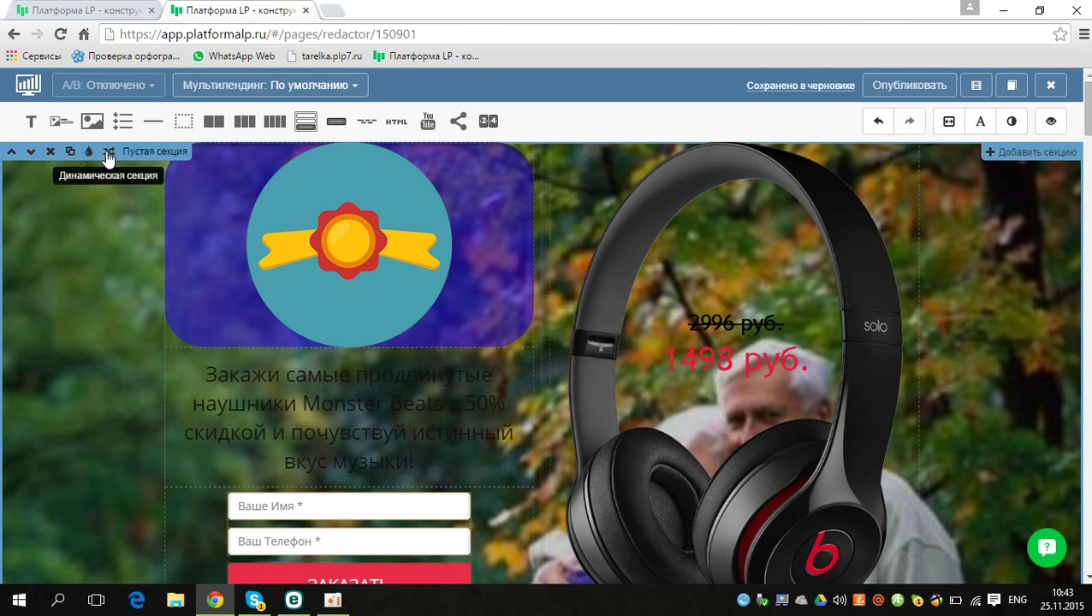
pyautogui.click(31, 120)
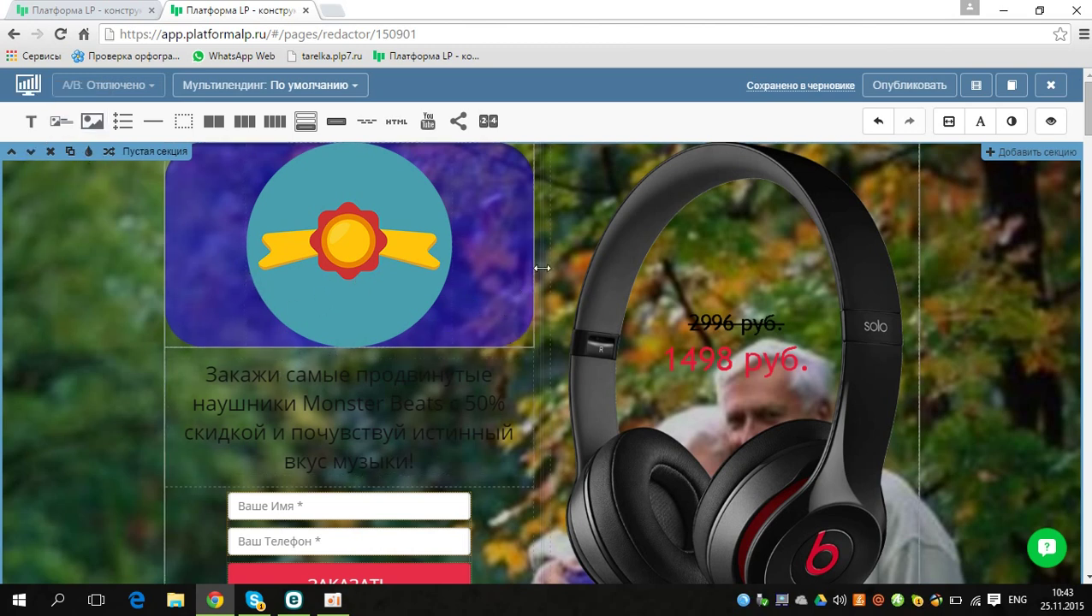
# Step: Drag the hero column divider left, aiming for a 36.5% : 63.5% column split
pyautogui.moveTo(542, 267)
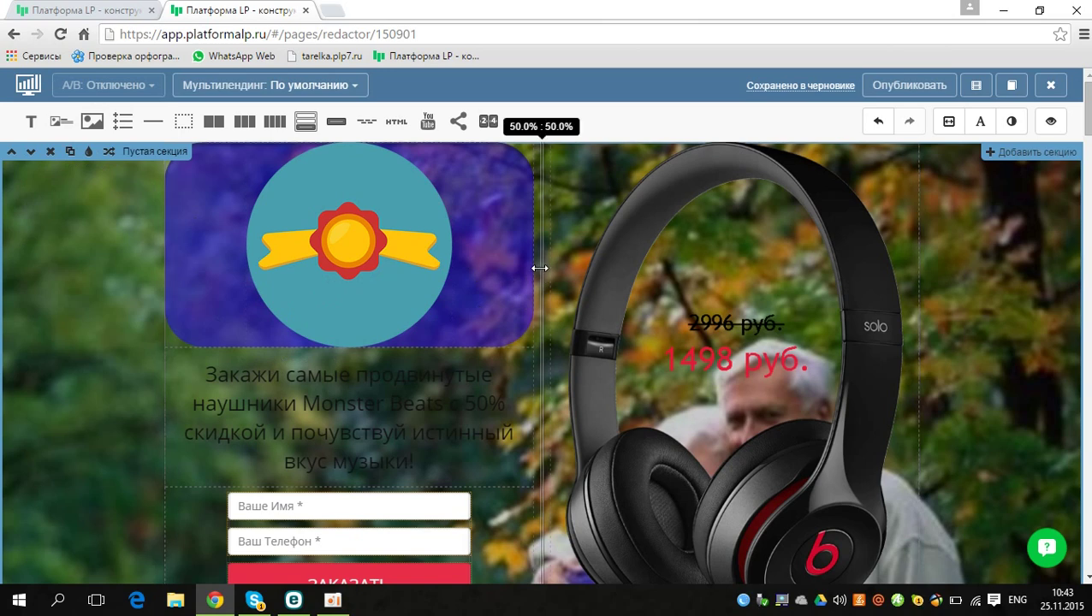
pyautogui.moveTo(541, 242); pyautogui.dragTo(507, 259)
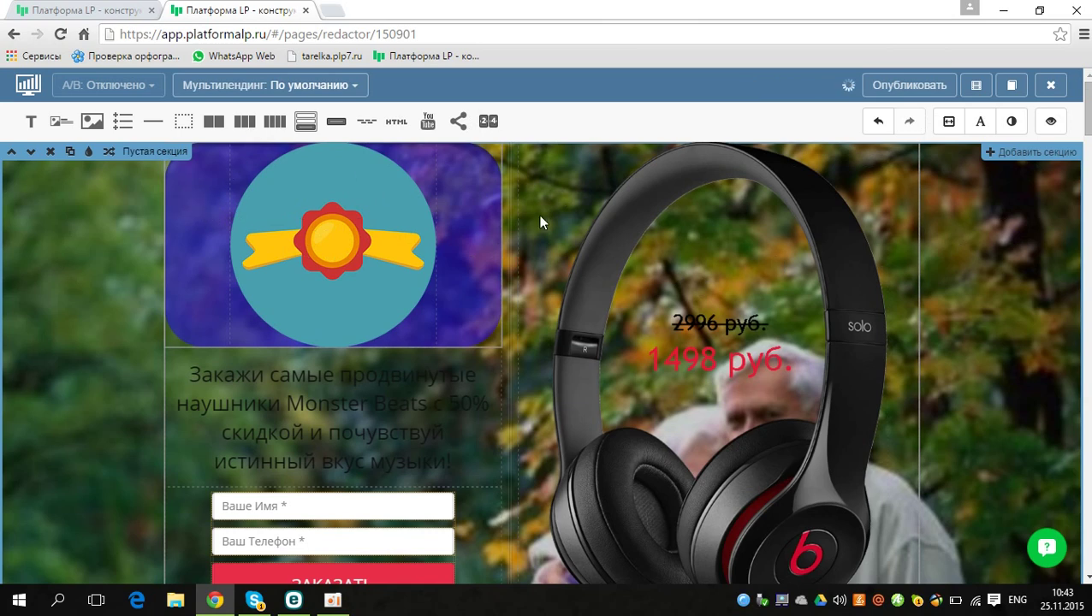
pyautogui.moveTo(216, 122); pyautogui.dragTo(219, 127)
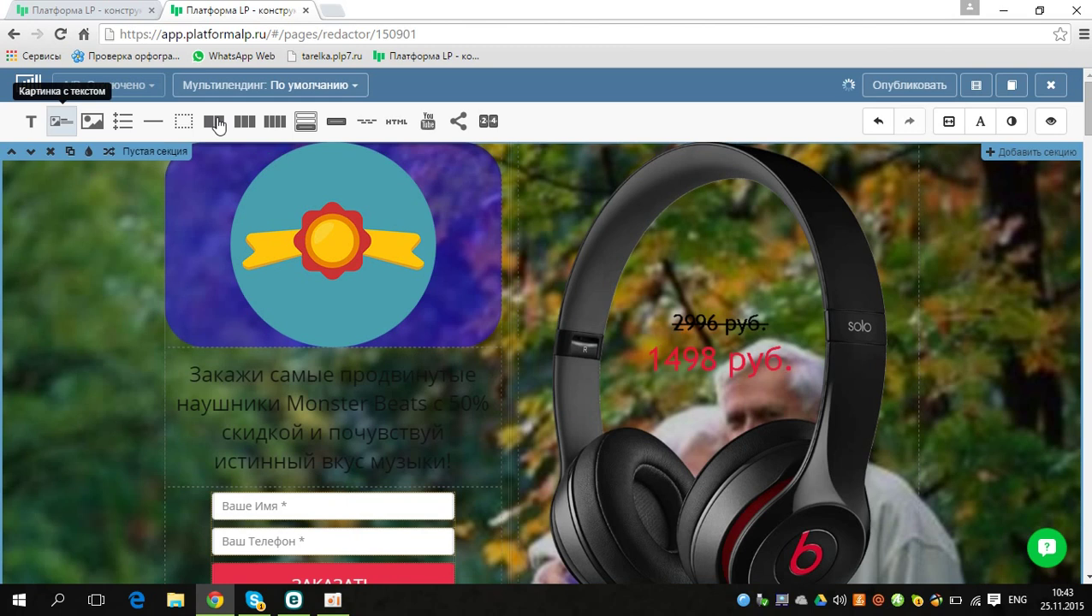
# Step: Set the headline block's Отступы to 14 top-and-bottom and 7 on the sides
pyautogui.click(463, 396)
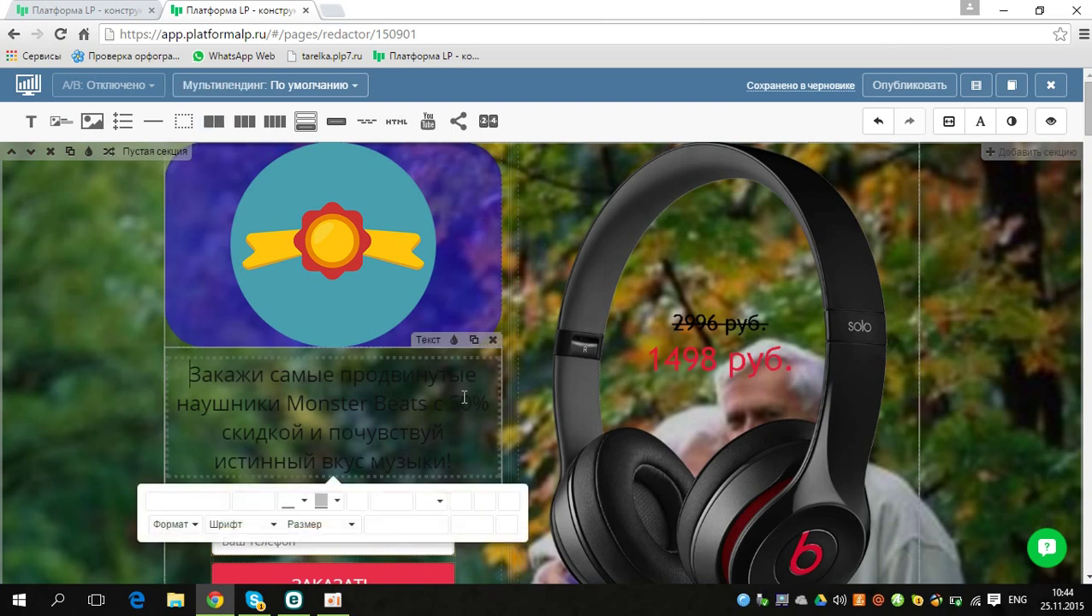
pyautogui.click(455, 342)
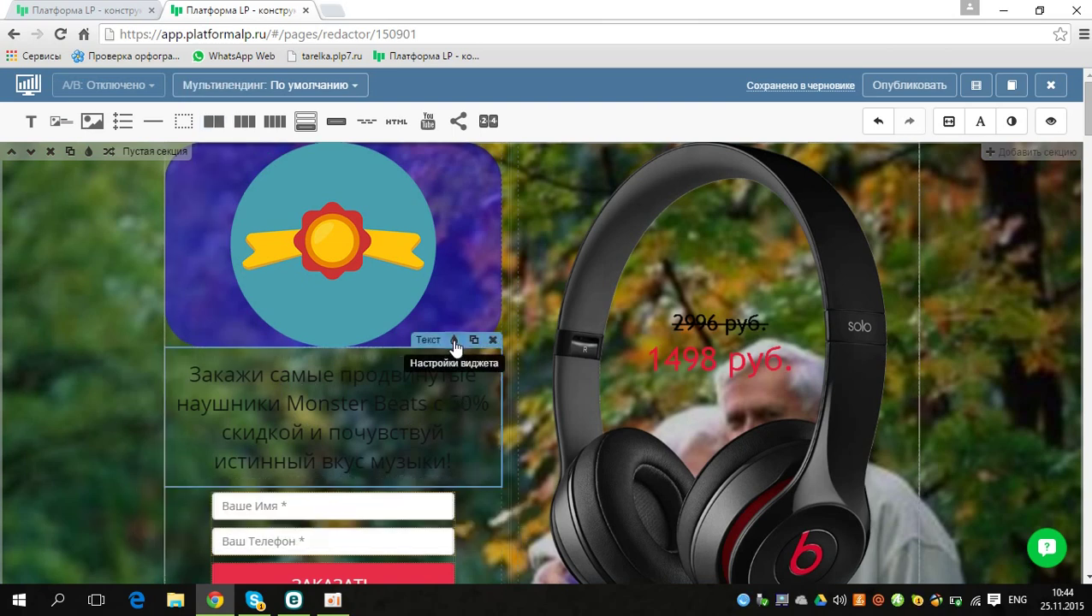
pyautogui.click(454, 342)
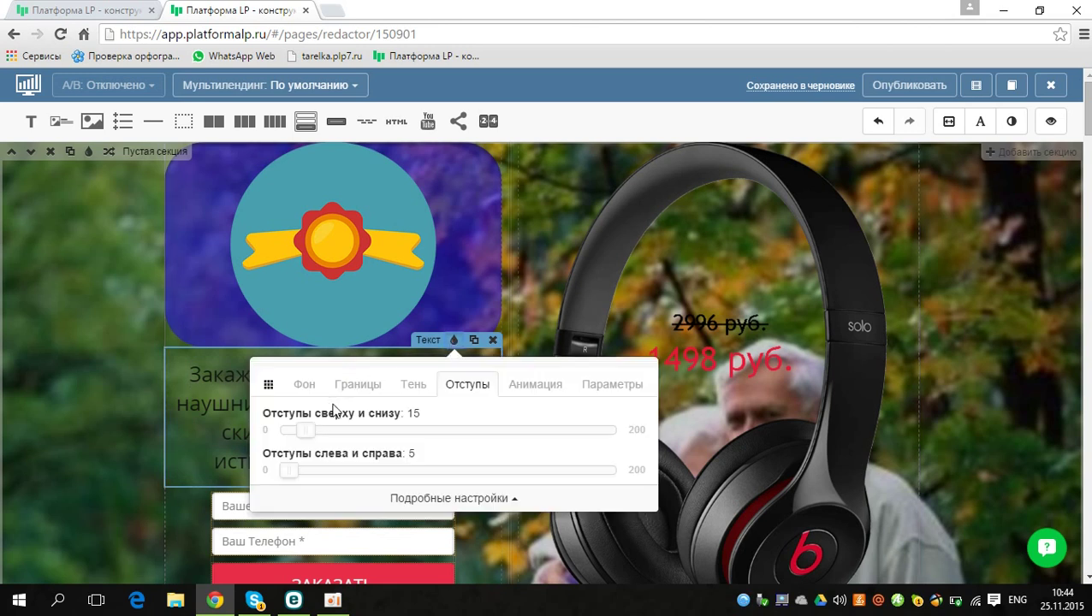
pyautogui.moveTo(306, 430); pyautogui.dragTo(293, 430)
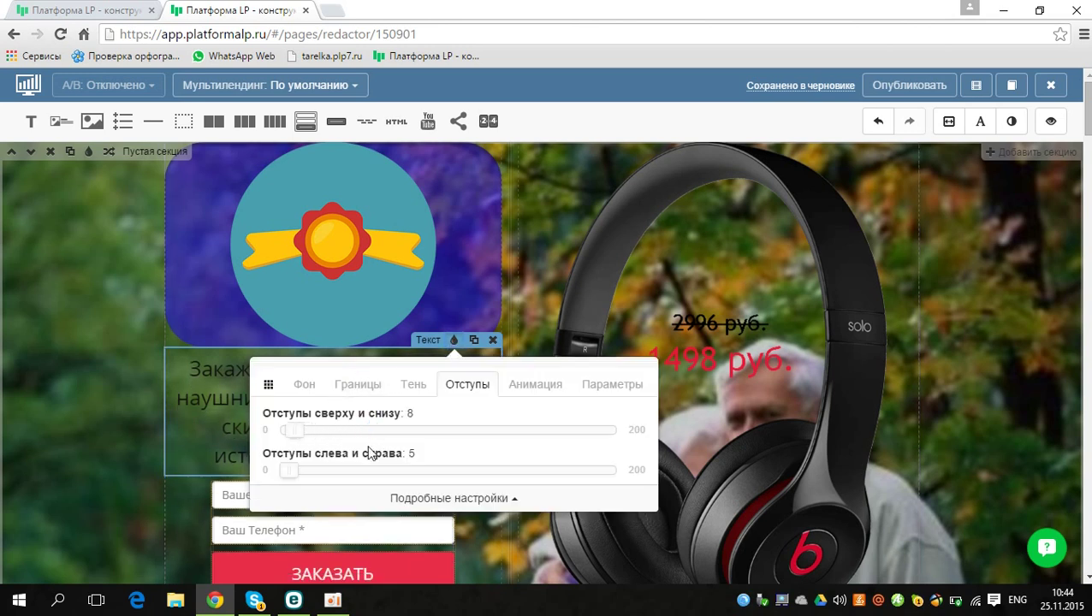
pyautogui.click(379, 429)
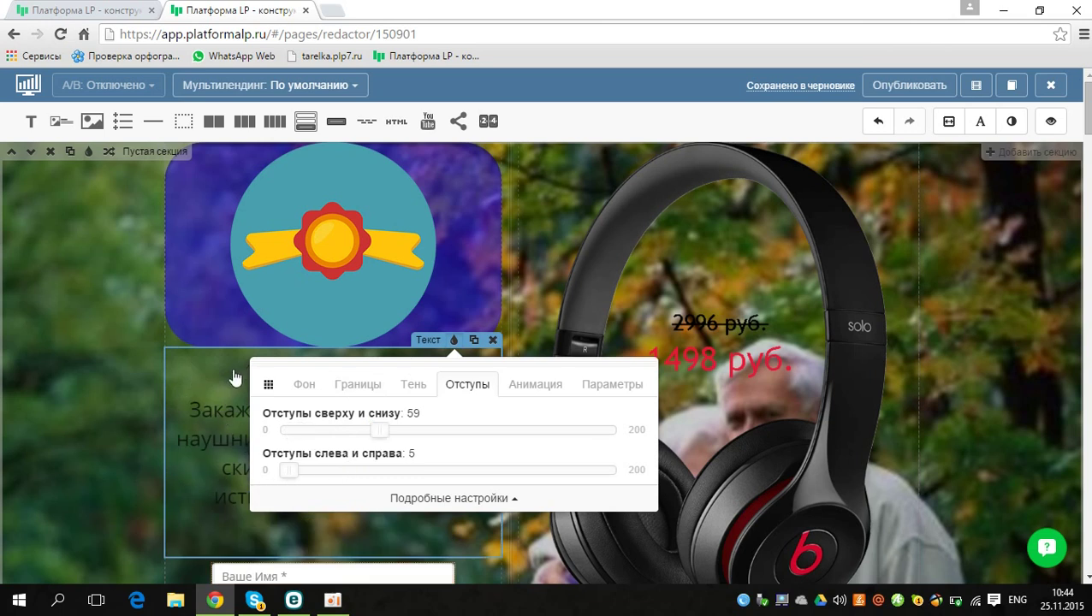
pyautogui.click(343, 470)
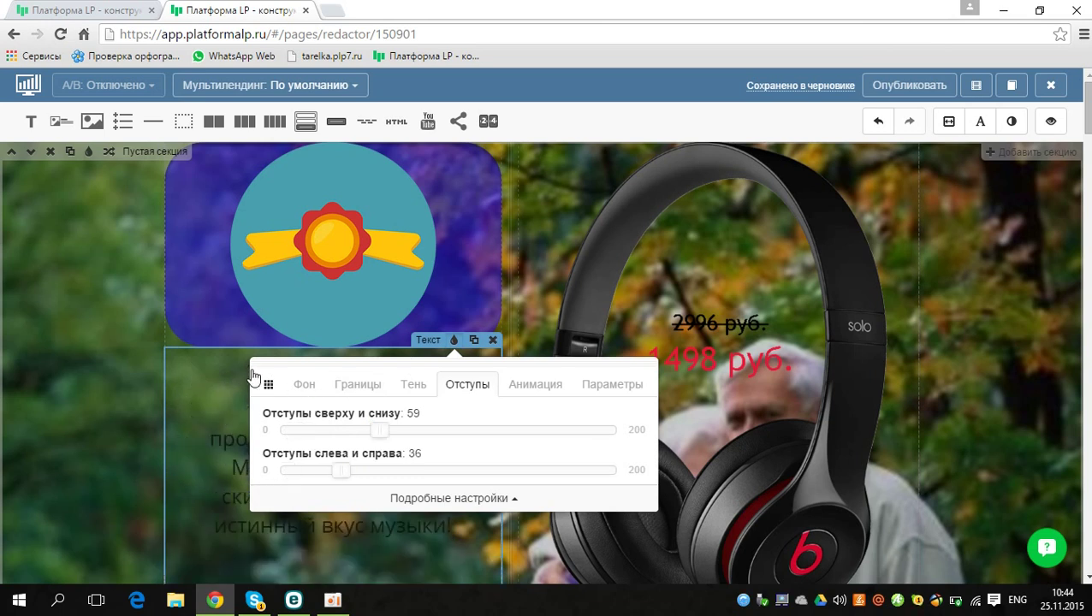
pyautogui.click(278, 470)
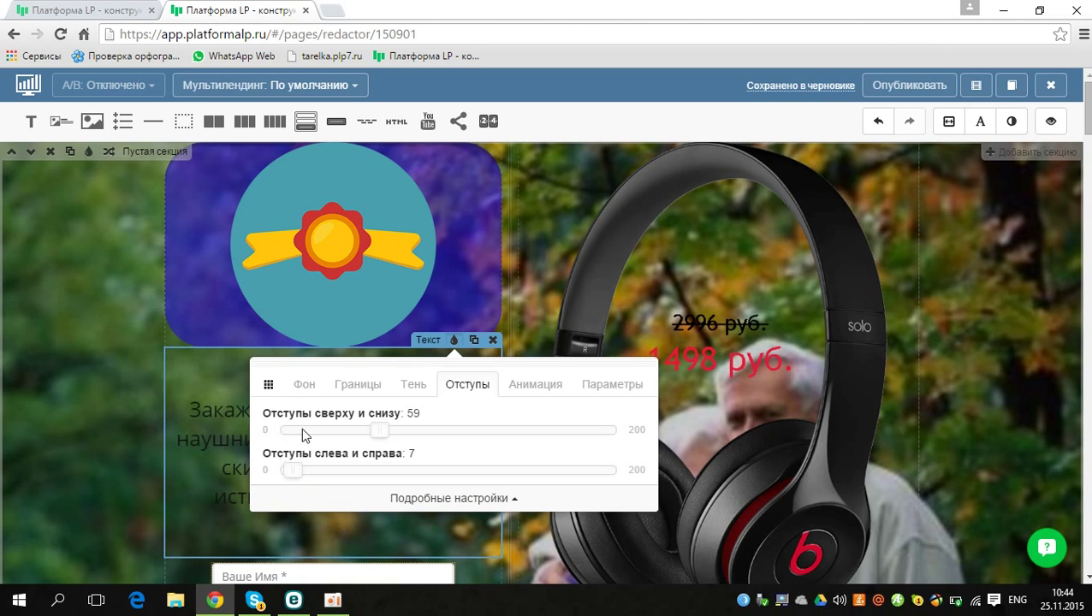
pyautogui.click(302, 429)
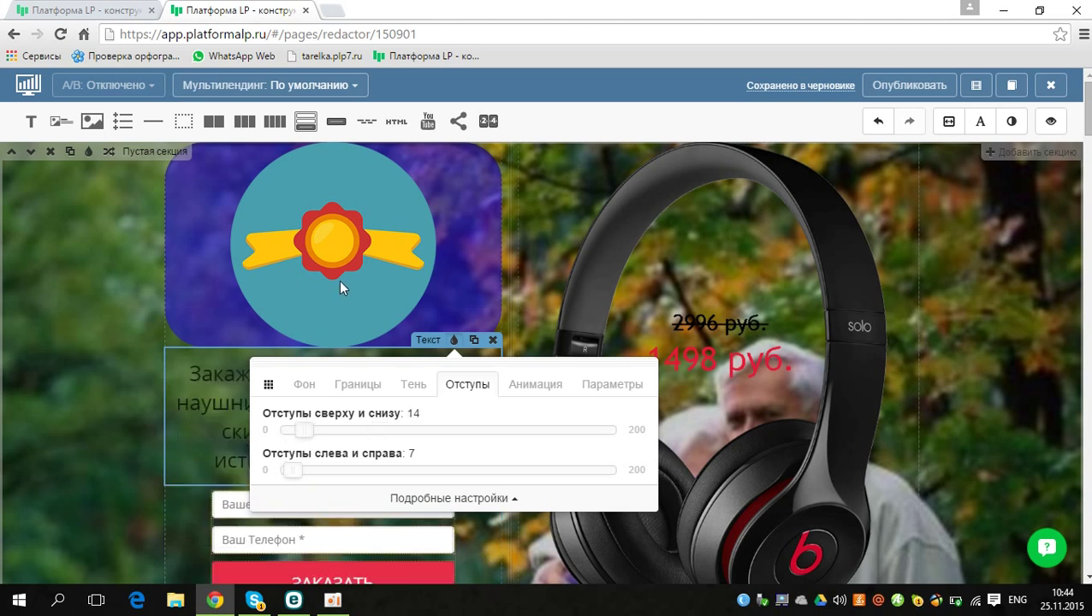
pyautogui.click(313, 386)
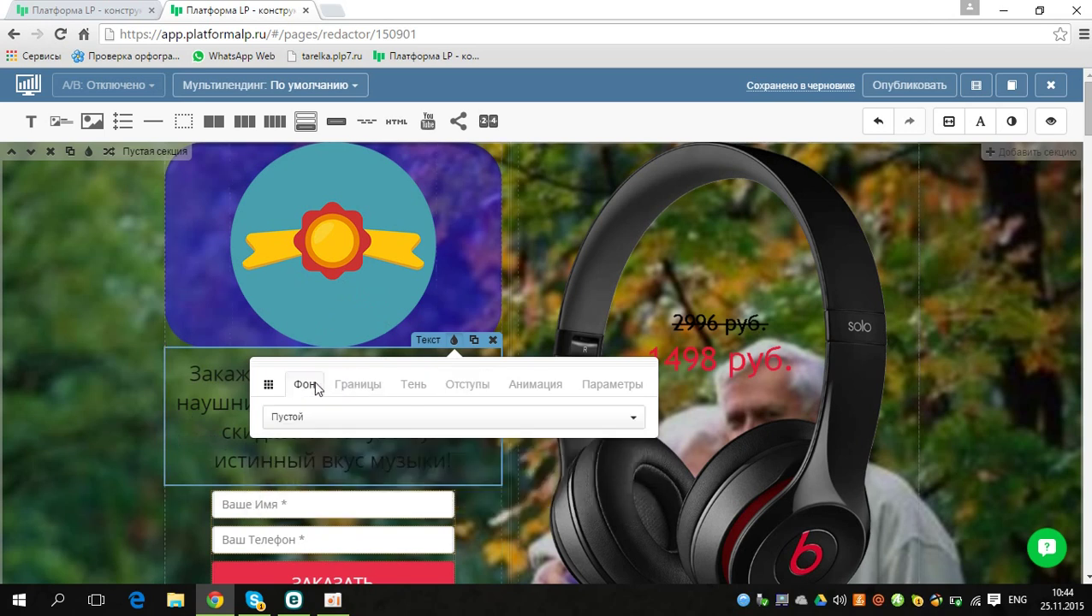
# Step: Give the headline block a Цвет background at 36% opacity in pale grey-blue rgb(237,246,249)
pyautogui.click(386, 419)
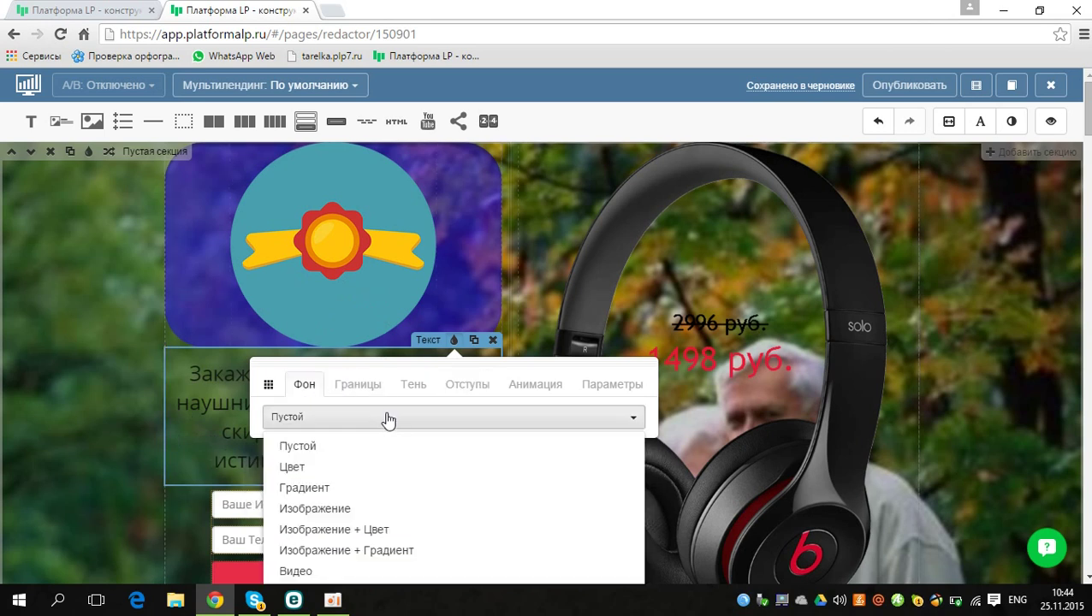
pyautogui.click(297, 469)
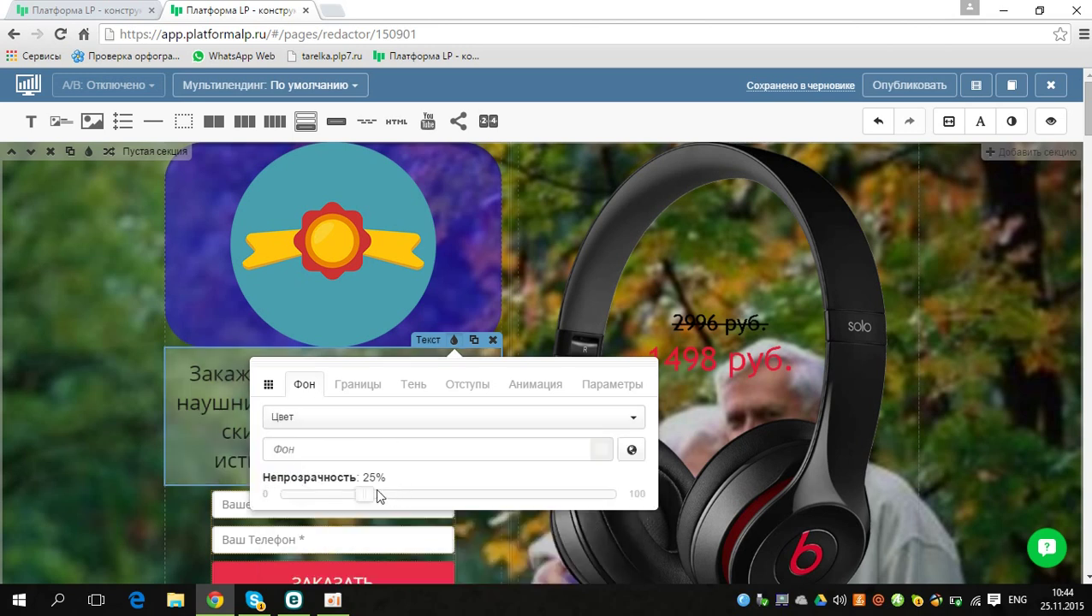
pyautogui.moveTo(392, 499)
pyautogui.mouseDown()
pyautogui.moveTo(432, 497)
pyautogui.moveTo(412, 496)
pyautogui.mouseUp()
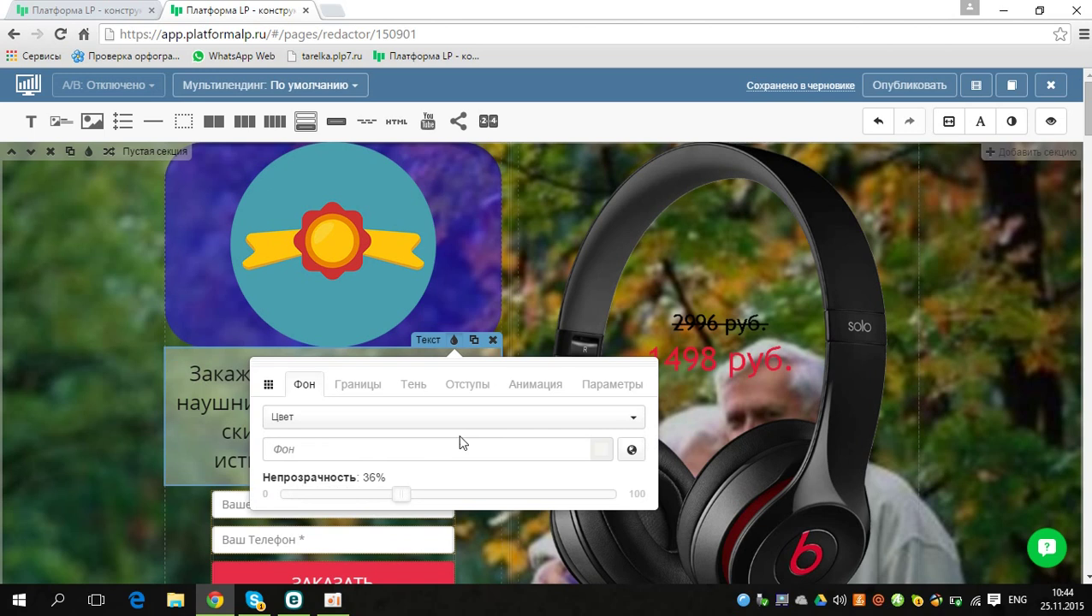
pyautogui.click(602, 450)
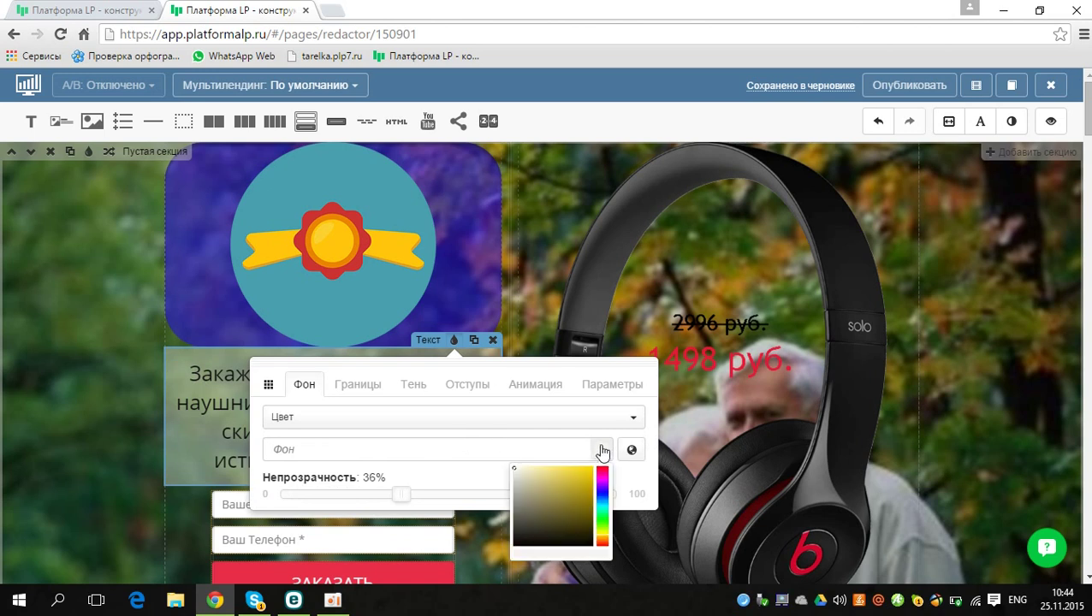
pyautogui.click(582, 472)
pyautogui.moveTo(582, 473); pyautogui.dragTo(580, 472)
pyautogui.moveTo(590, 517)
pyautogui.mouseDown()
pyautogui.moveTo(541, 531)
pyautogui.moveTo(585, 518)
pyautogui.mouseUp()
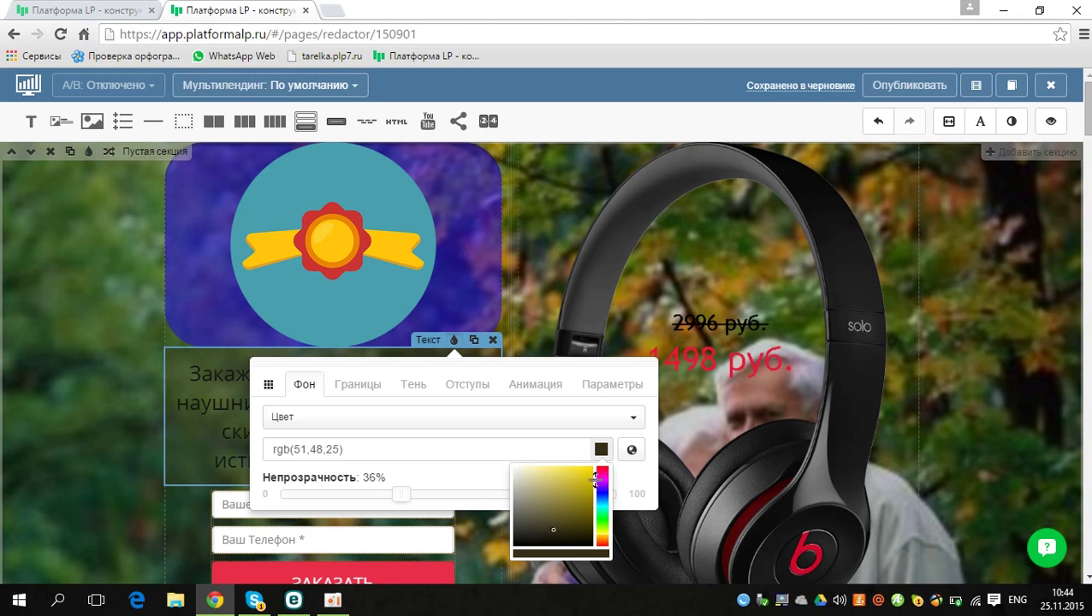
pyautogui.click(600, 480)
pyautogui.click(526, 481)
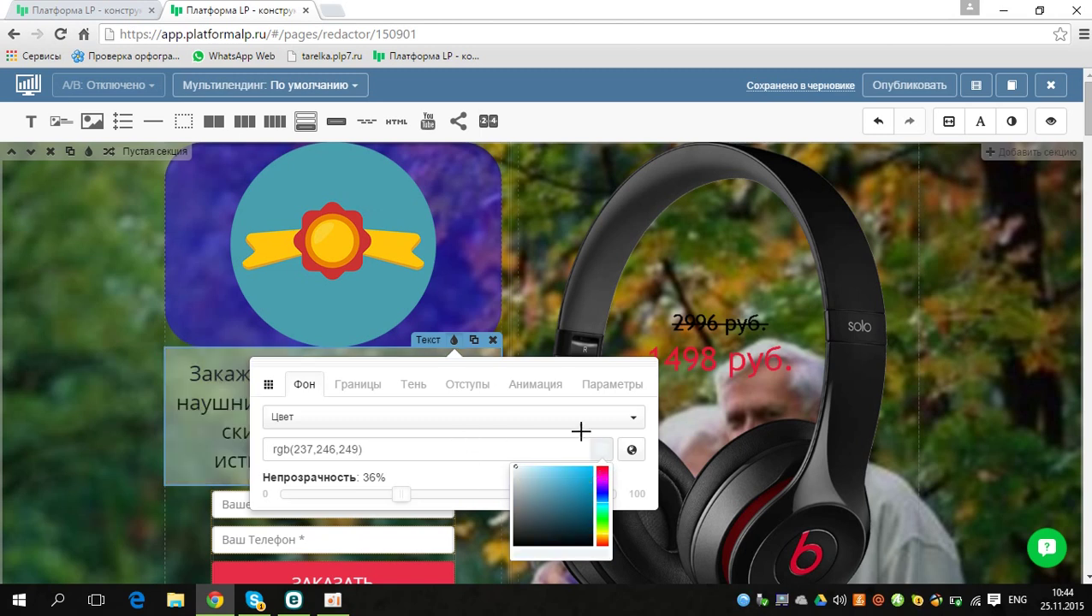
pyautogui.click(78, 308)
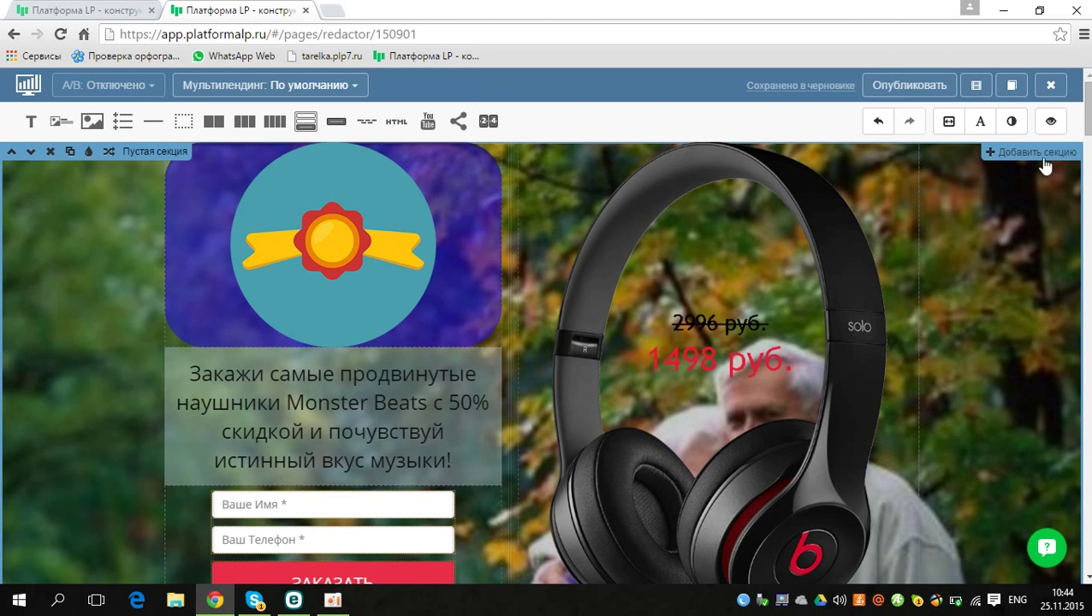
# Step: Insert a standard Меню section with links Ссылка 1 to Ссылка 4 from the blocks panel
pyautogui.click(1017, 152)
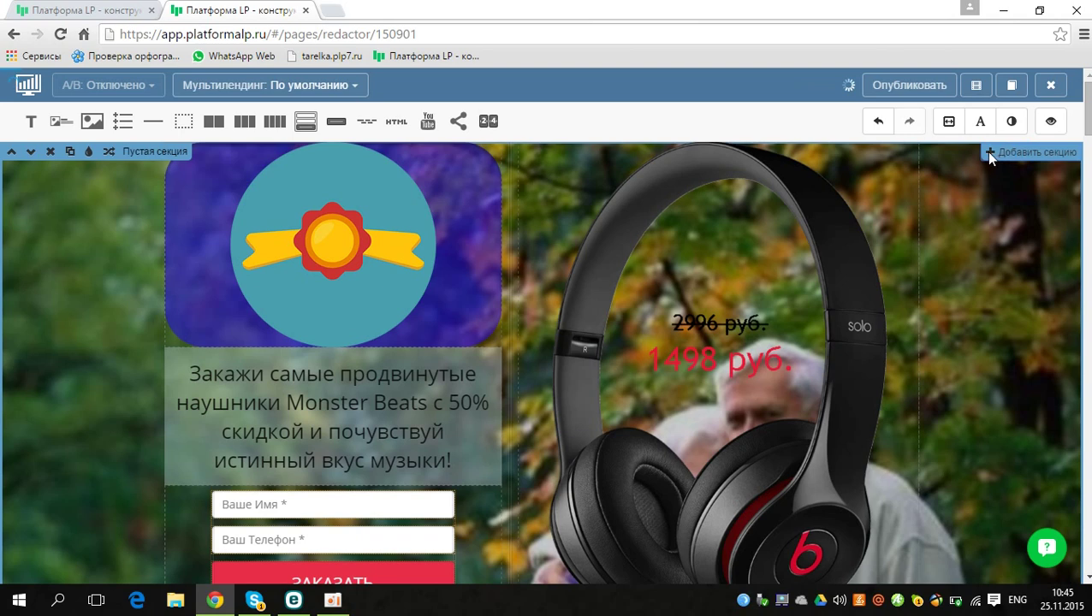
pyautogui.click(990, 153)
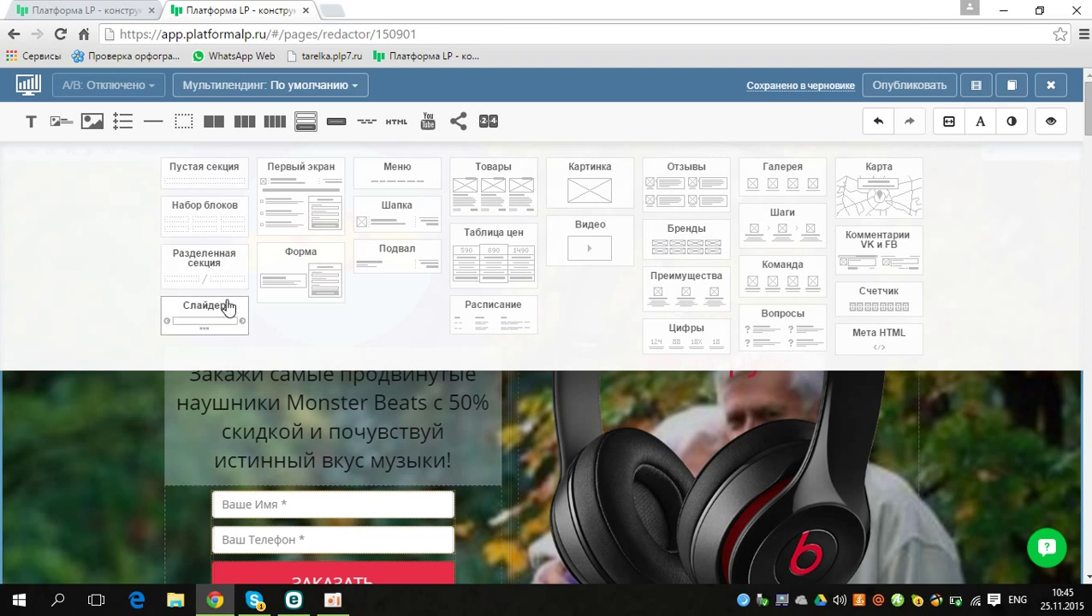
pyautogui.click(319, 196)
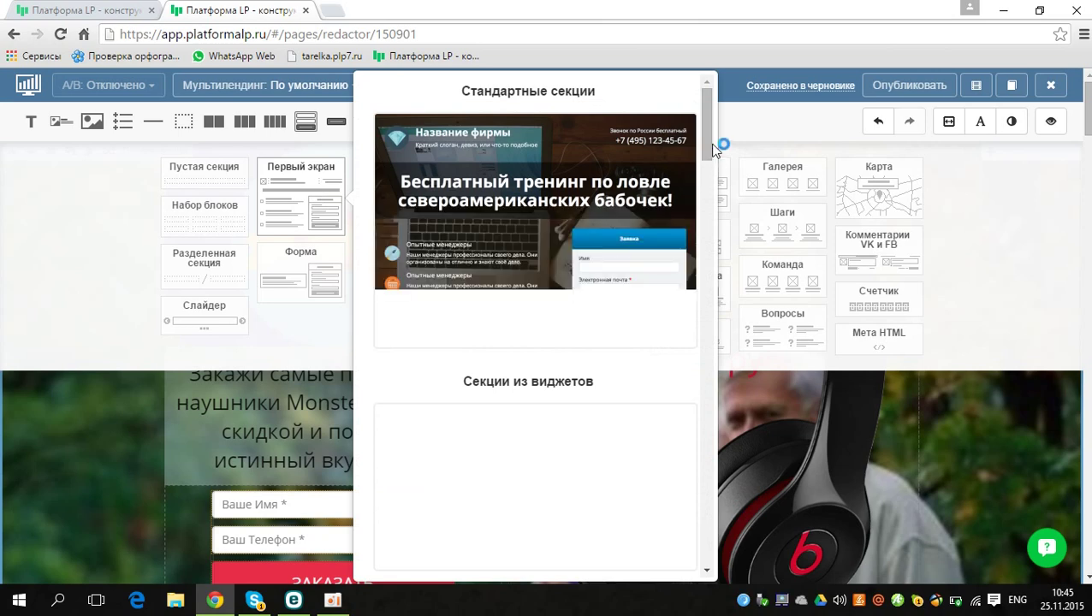
pyautogui.moveTo(703, 143); pyautogui.dragTo(707, 333)
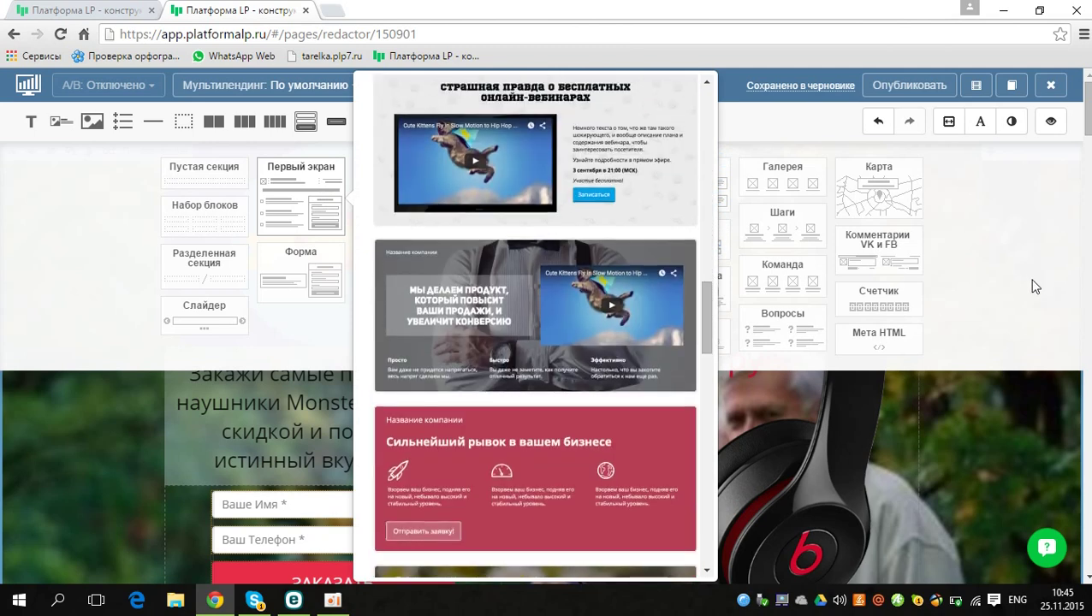
pyautogui.click(1020, 280)
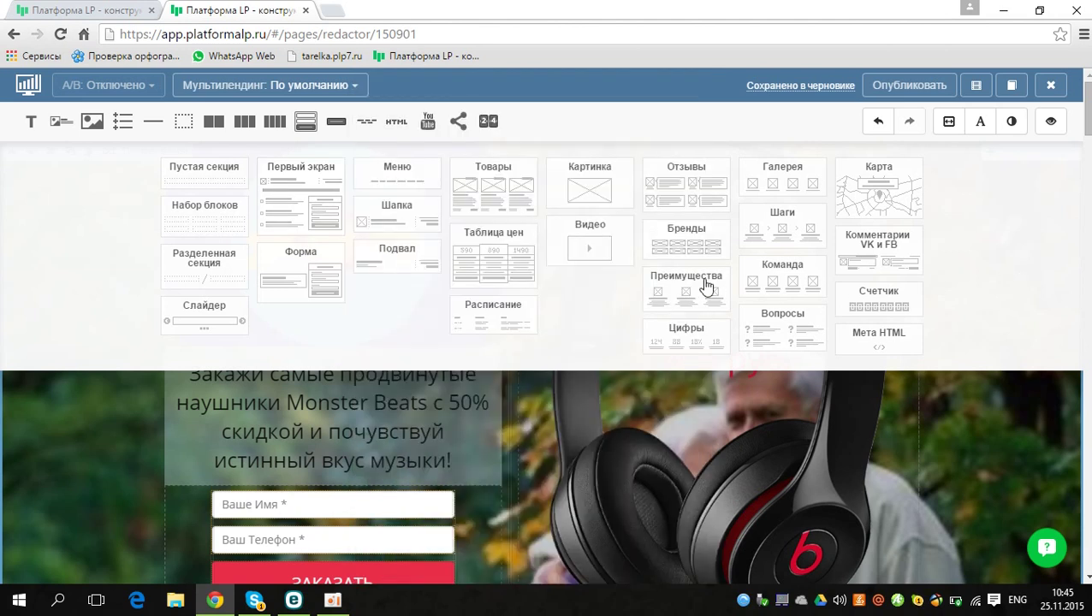
pyautogui.click(397, 172)
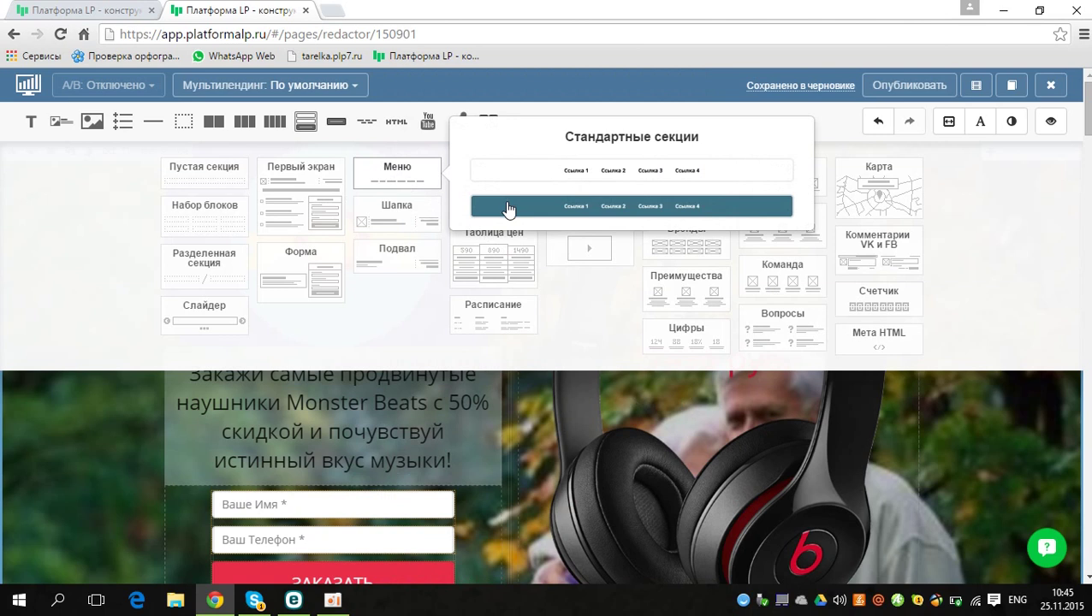
pyautogui.click(508, 209)
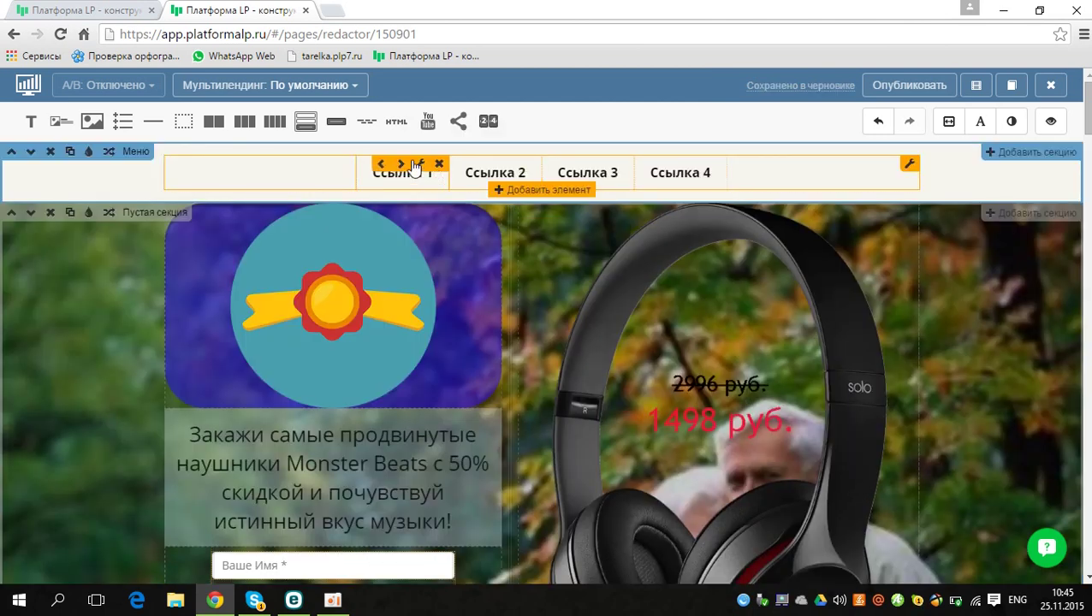
# Step: Give the menu section a solid olive-khaki background colour, rgb(145,145,94)
pyautogui.click(89, 154)
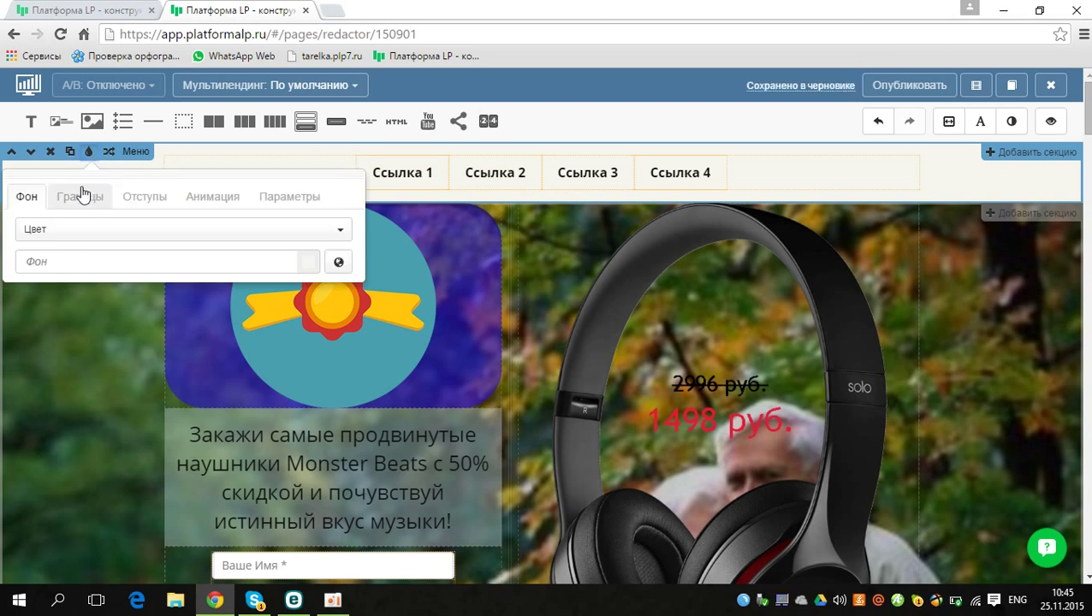
pyautogui.click(83, 195)
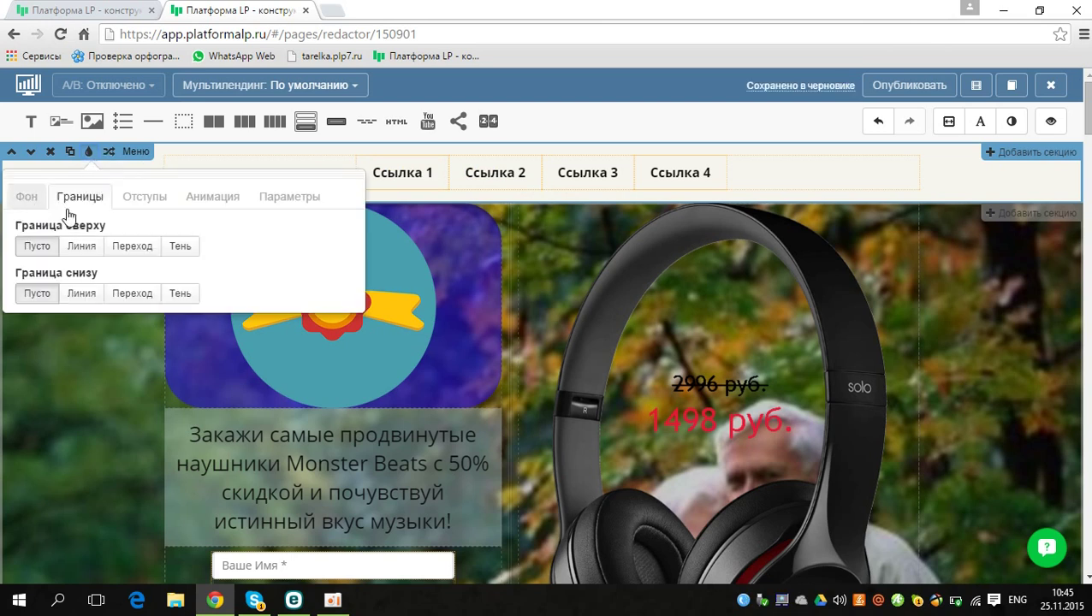
pyautogui.click(39, 207)
pyautogui.click(57, 232)
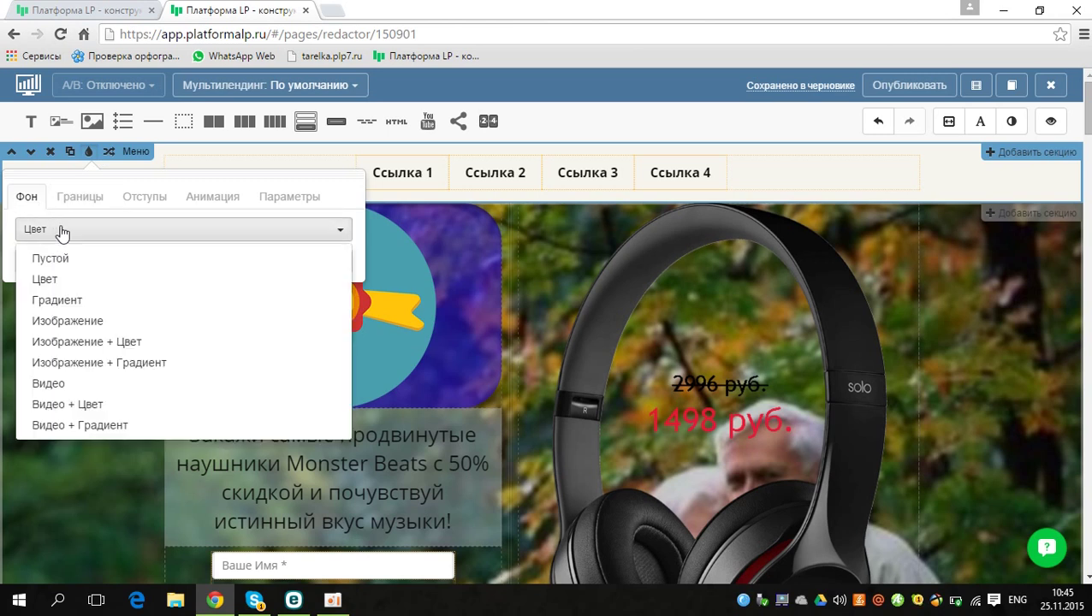
pyautogui.click(179, 241)
pyautogui.click(307, 262)
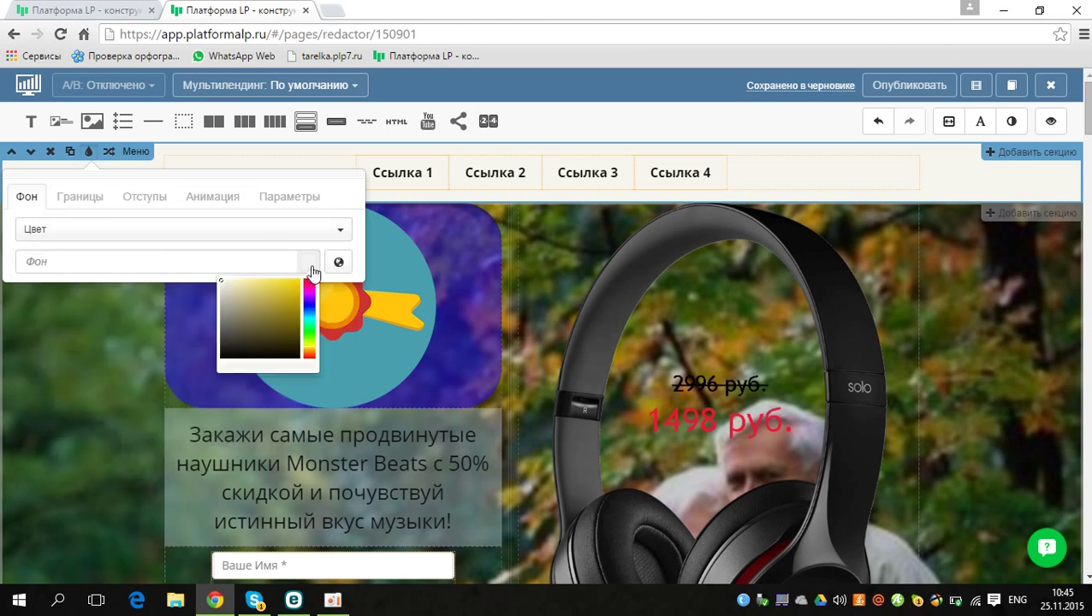
pyautogui.click(273, 299)
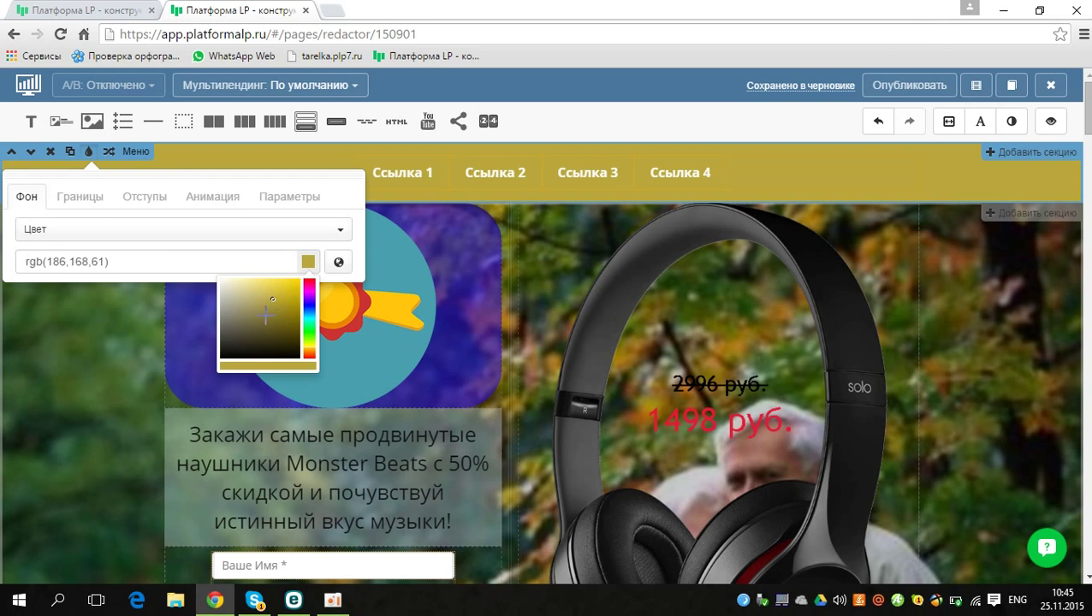
pyautogui.moveTo(253, 345); pyautogui.dragTo(248, 311)
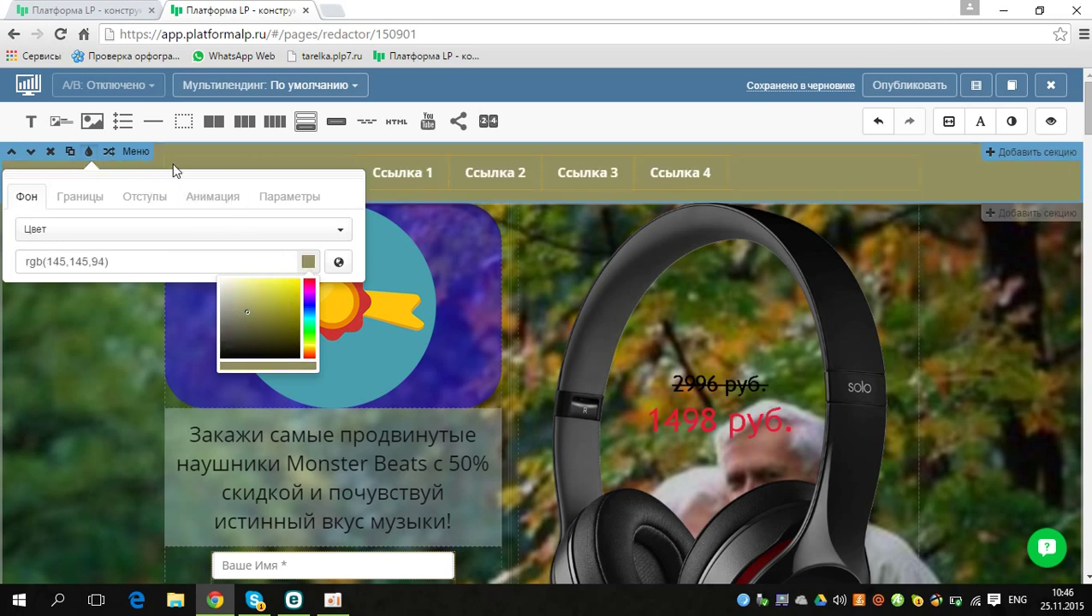
pyautogui.click(195, 168)
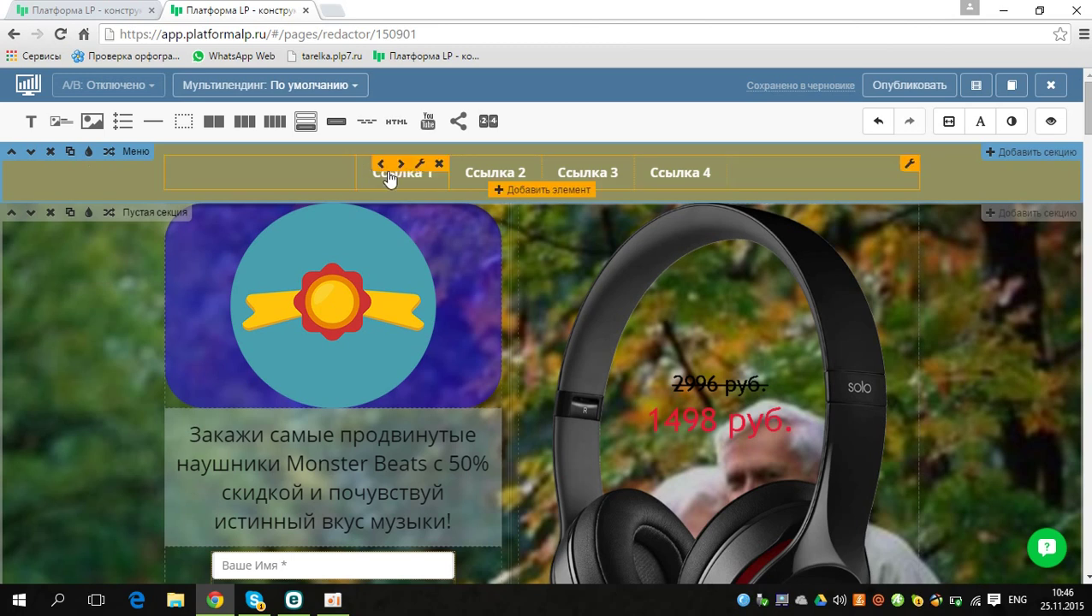
# Step: Relabel the first menu link 'sdfbgdfbdhgb' and cut out its web address
pyautogui.click(419, 164)
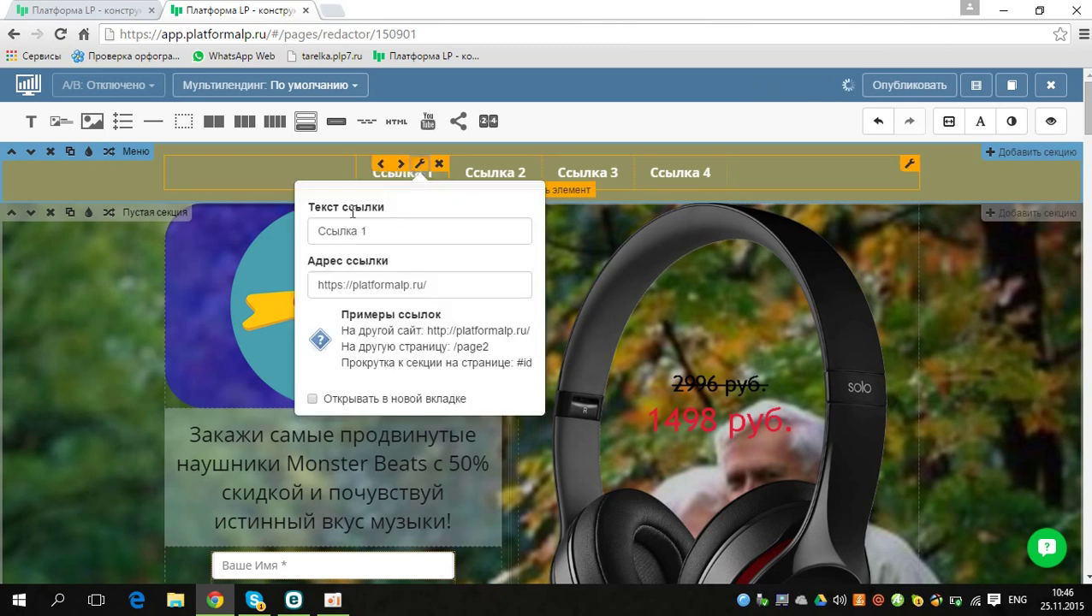
pyautogui.click(309, 232)
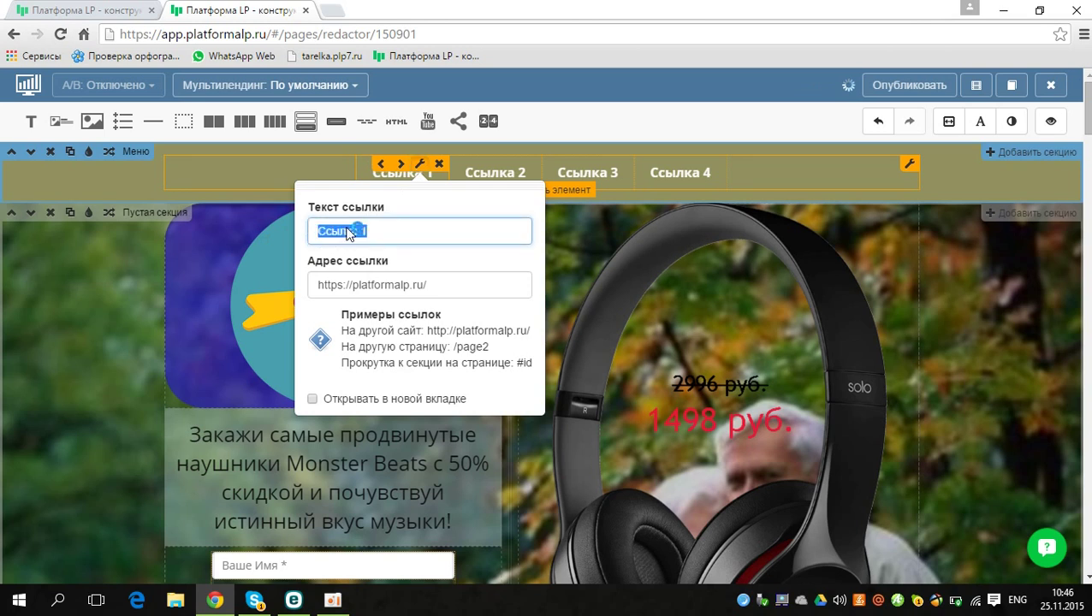
pyautogui.write('sdfbgdfbdhgb')
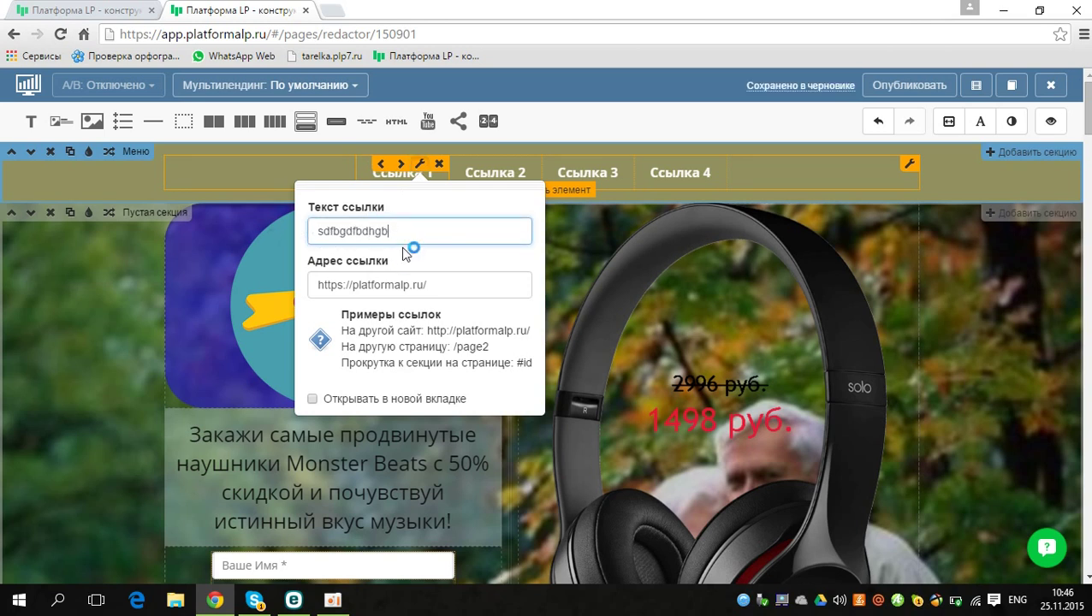
pyautogui.click(426, 287)
pyautogui.moveTo(461, 284); pyautogui.dragTo(313, 285)
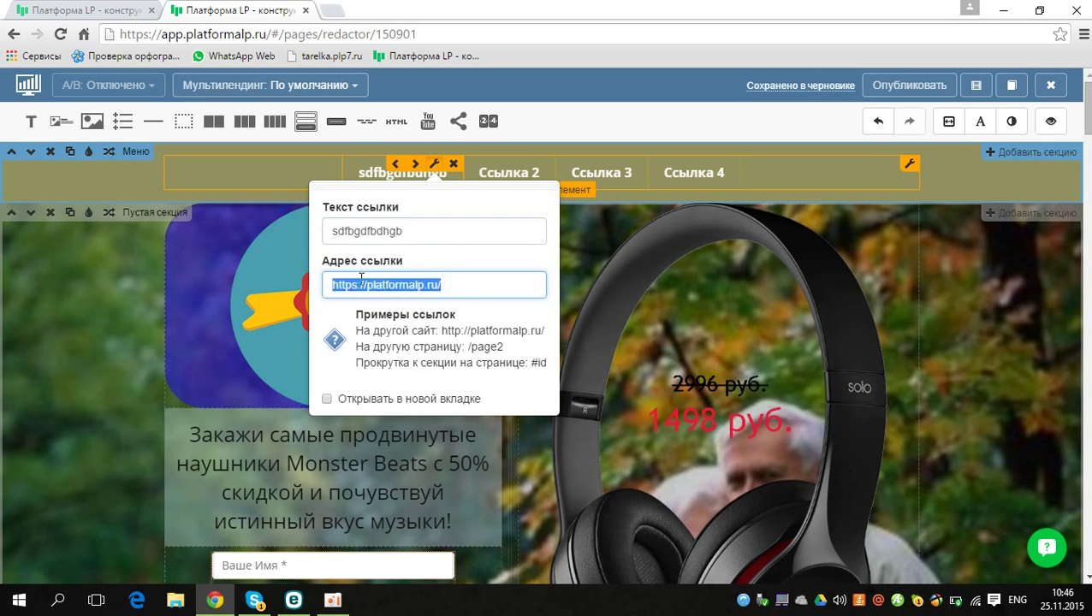
pyautogui.hotkey('ctrl', 'x')
pyautogui.click(333, 10)
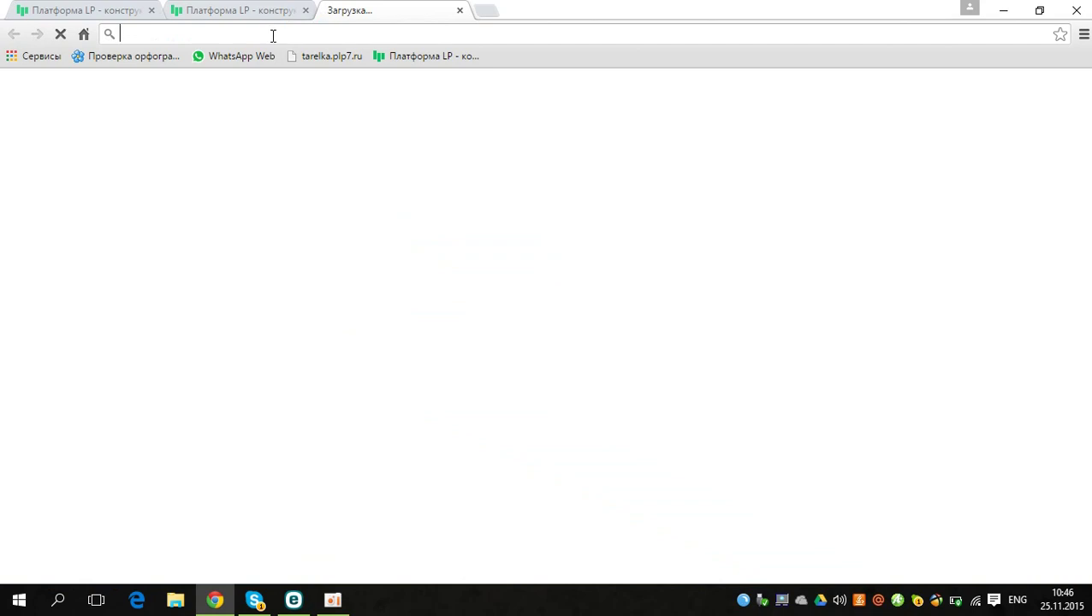
# Step: Load facebook.com in the new tab, then return to the Платформа LP editor tab
pyautogui.write('facebook.com')
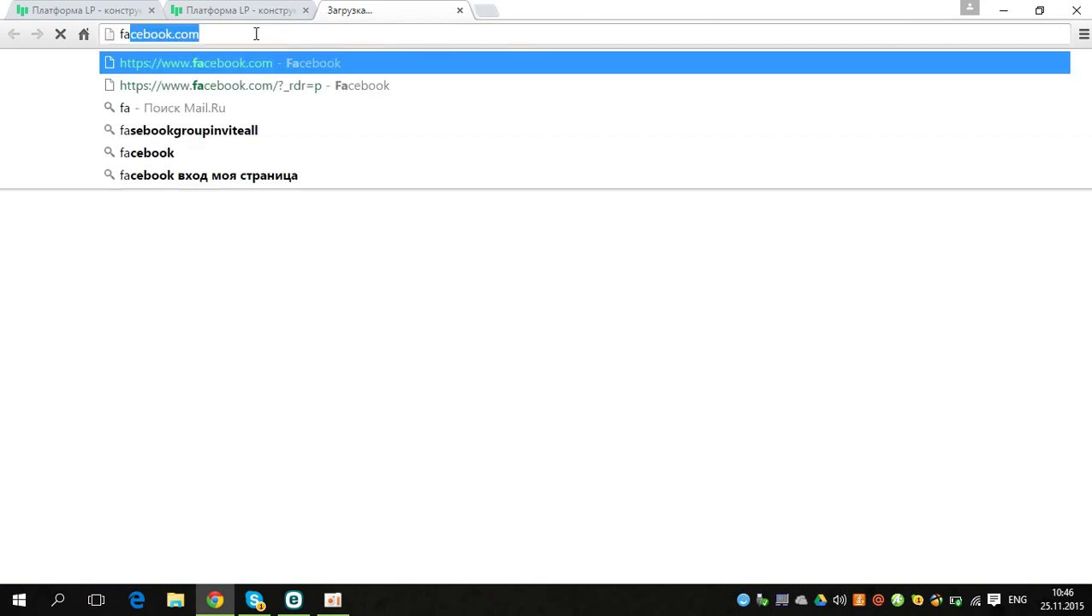
pyautogui.press('Return')
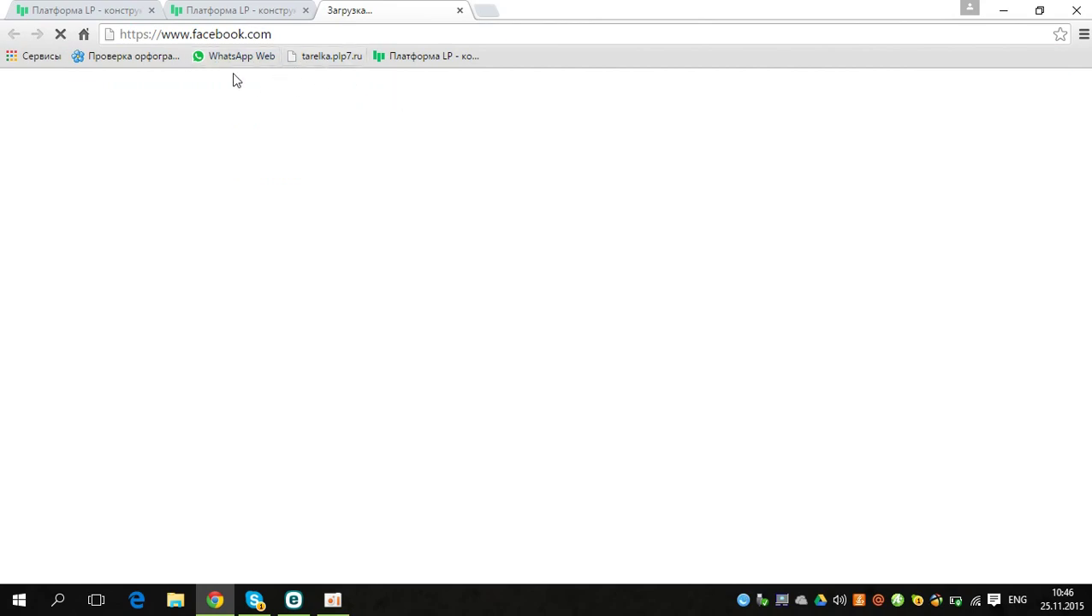
pyautogui.click(281, 33)
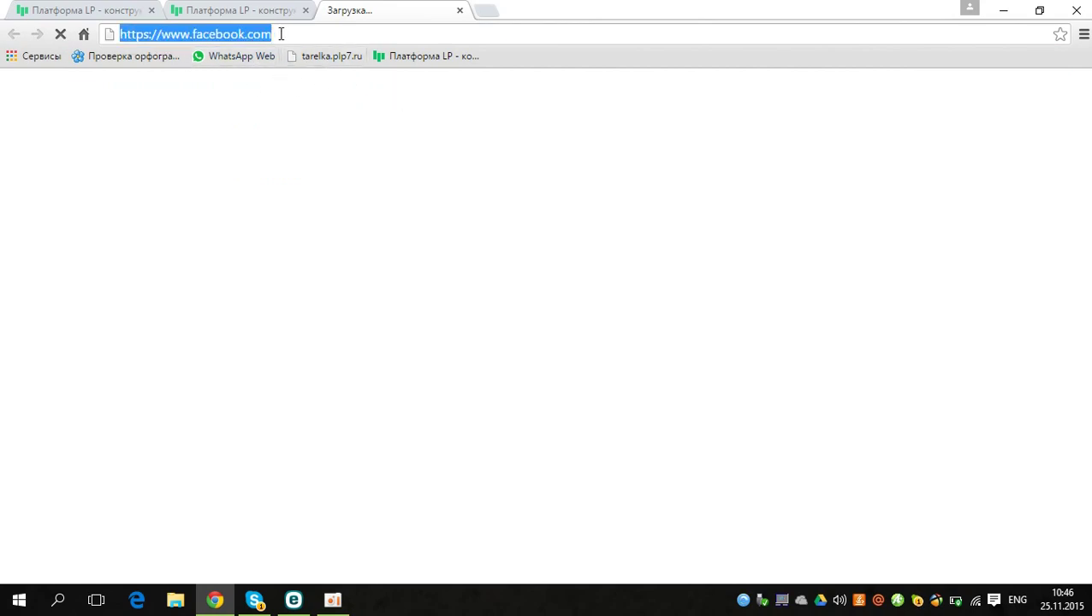
pyautogui.click(276, 87)
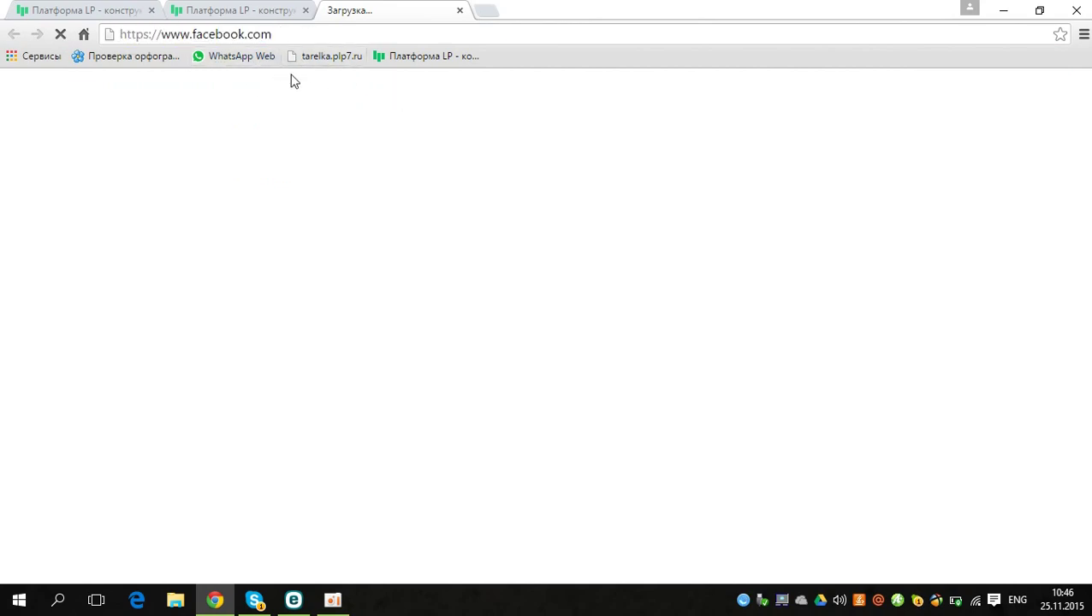
pyautogui.click(254, 8)
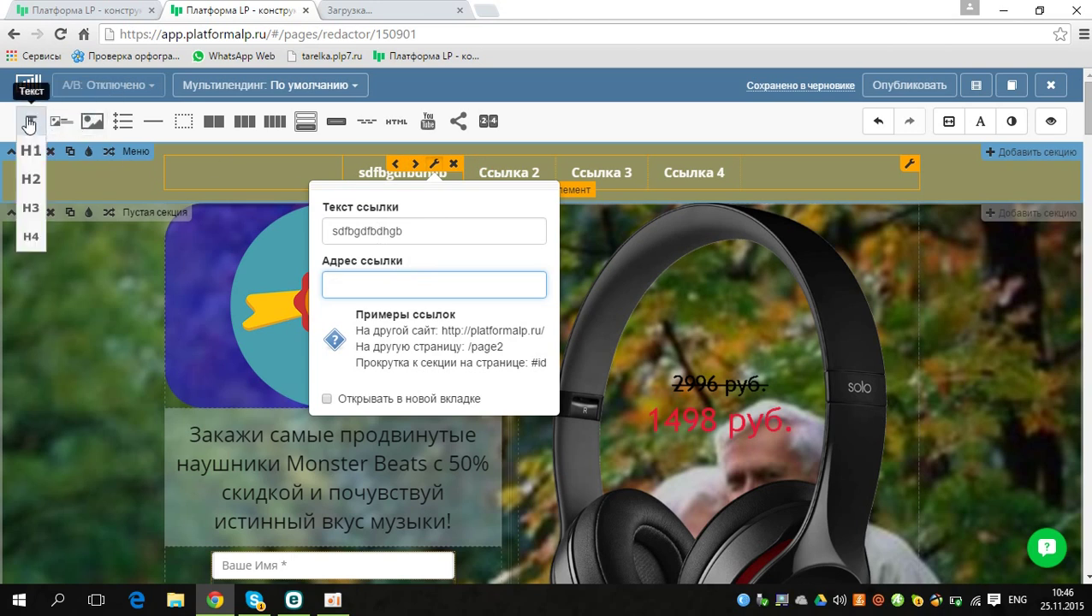
# Step: Place a 'Текст с картинкой' block, medal icon with 'Заголовок' heading, at the hero section's top
pyautogui.moveTo(30, 120); pyautogui.dragTo(277, 162)
pyautogui.moveTo(31, 129)
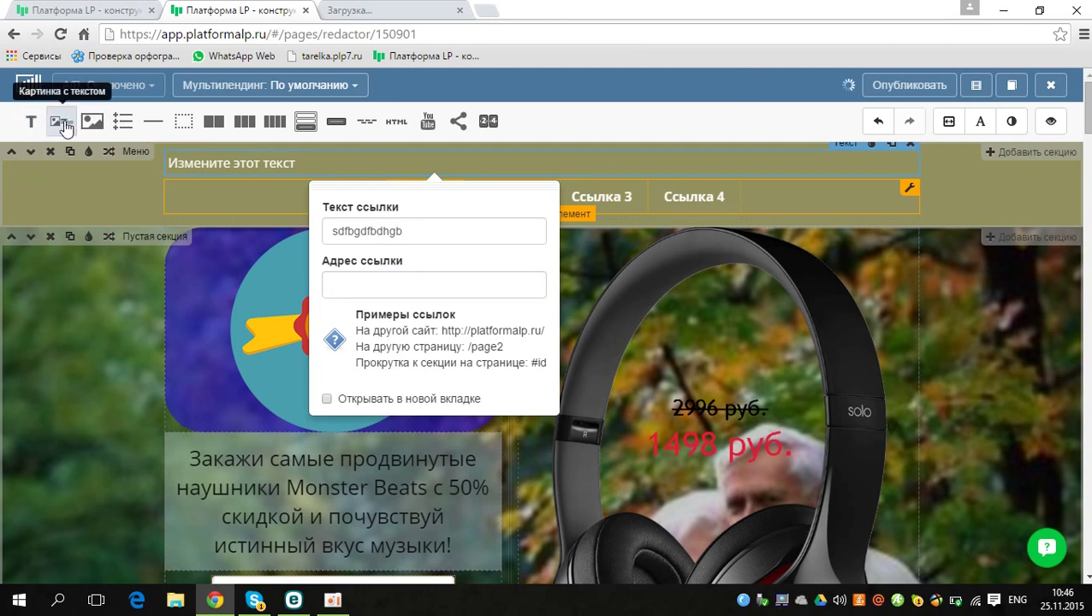
pyautogui.moveTo(62, 127); pyautogui.dragTo(332, 234)
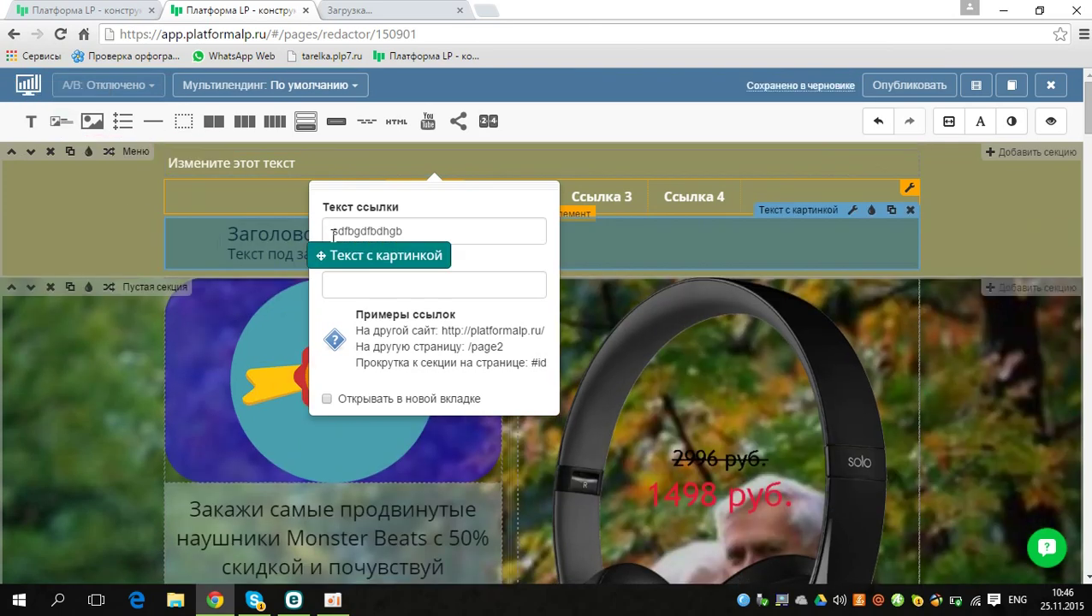
pyautogui.moveTo(350, 290); pyautogui.dragTo(346, 287)
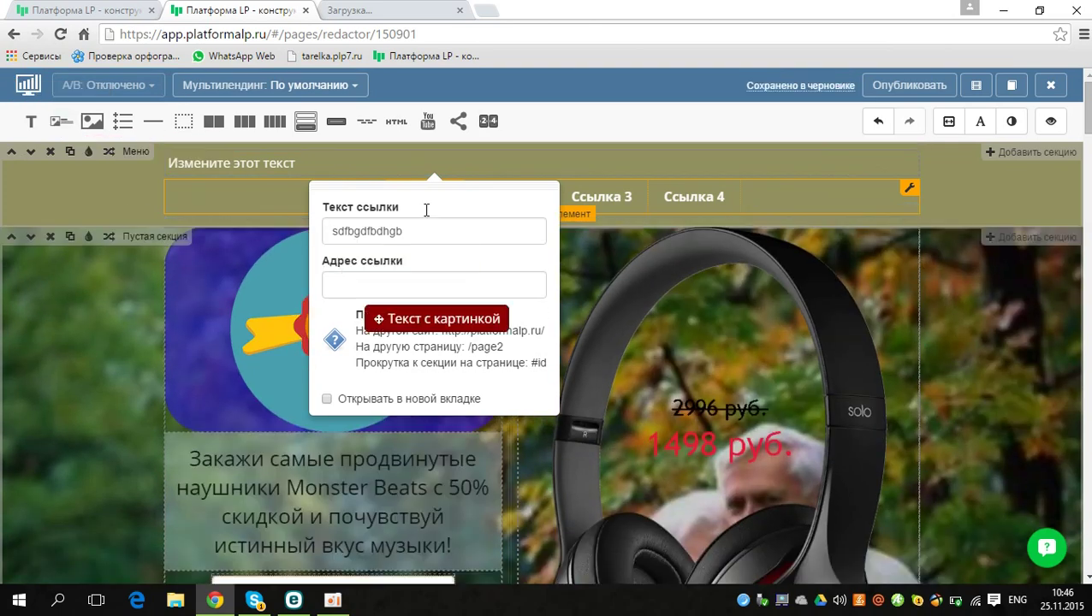
pyautogui.moveTo(426, 210); pyautogui.dragTo(502, 209)
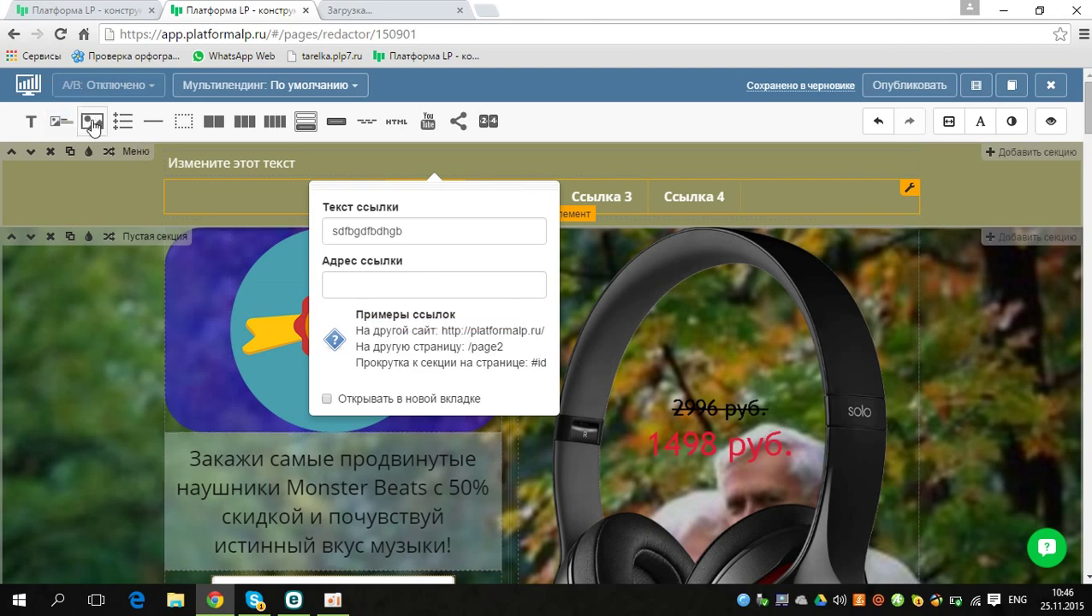
pyautogui.moveTo(61, 120); pyautogui.dragTo(210, 255)
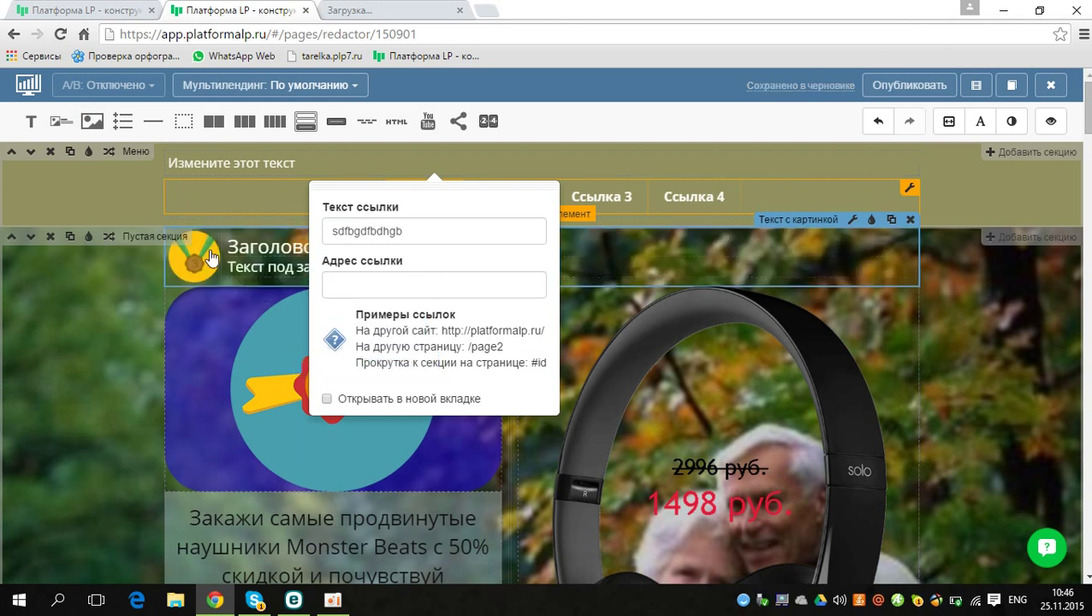
pyautogui.click(342, 165)
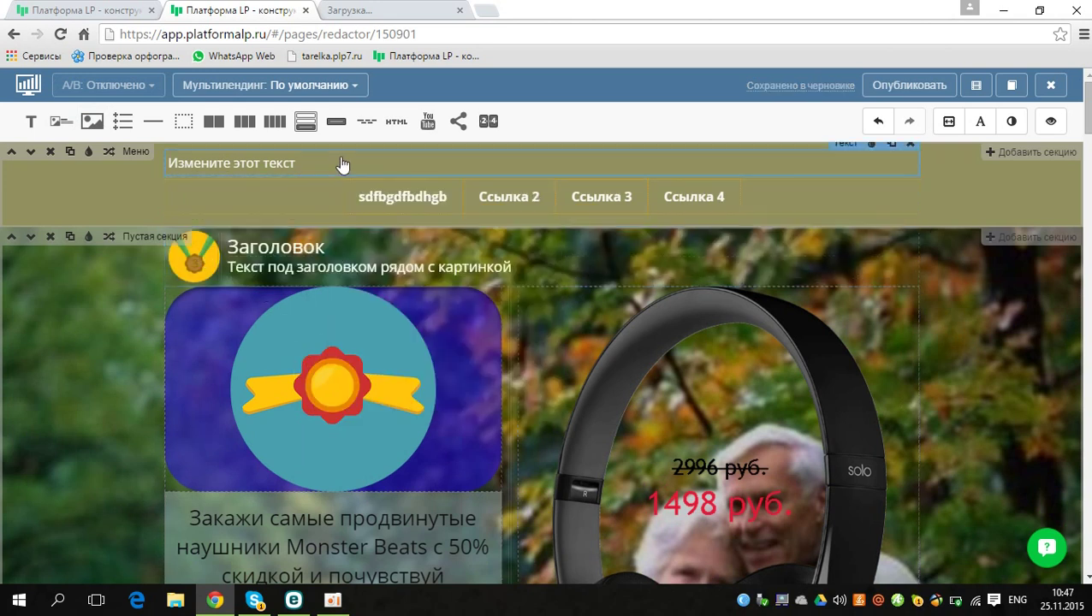
# Step: Swap the block's icon for the uploaded child-with-bowl photo, enlarged to 256px wide
pyautogui.click(193, 262)
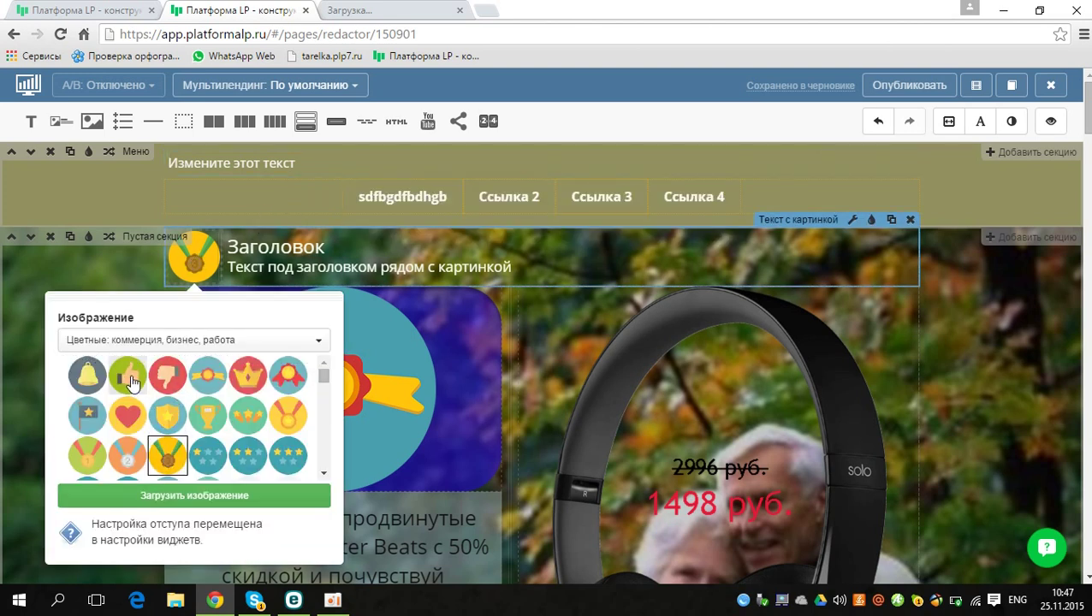
pyautogui.click(131, 382)
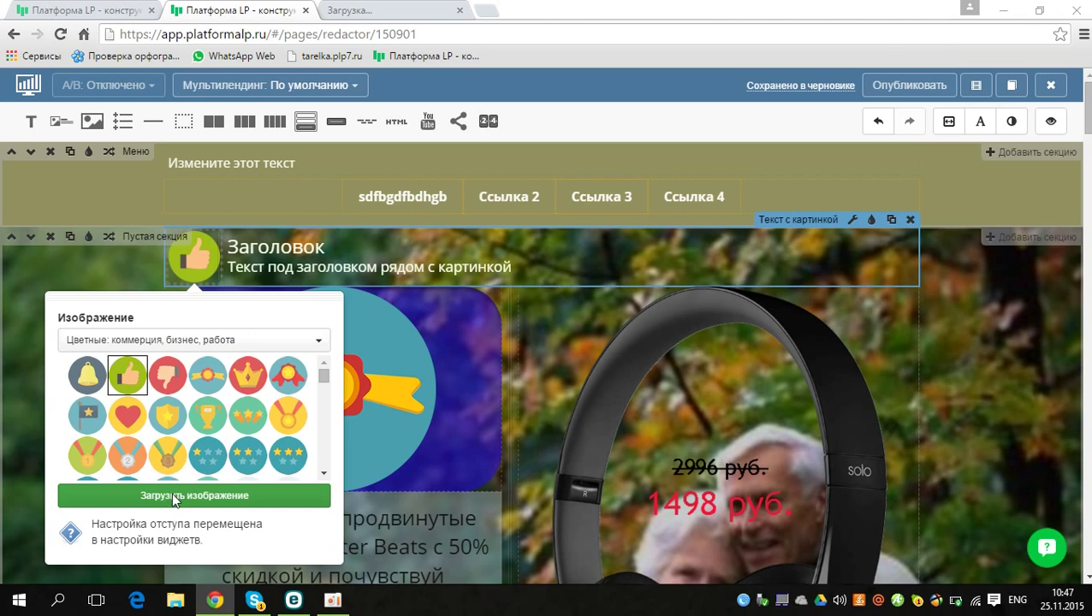
pyautogui.click(253, 484)
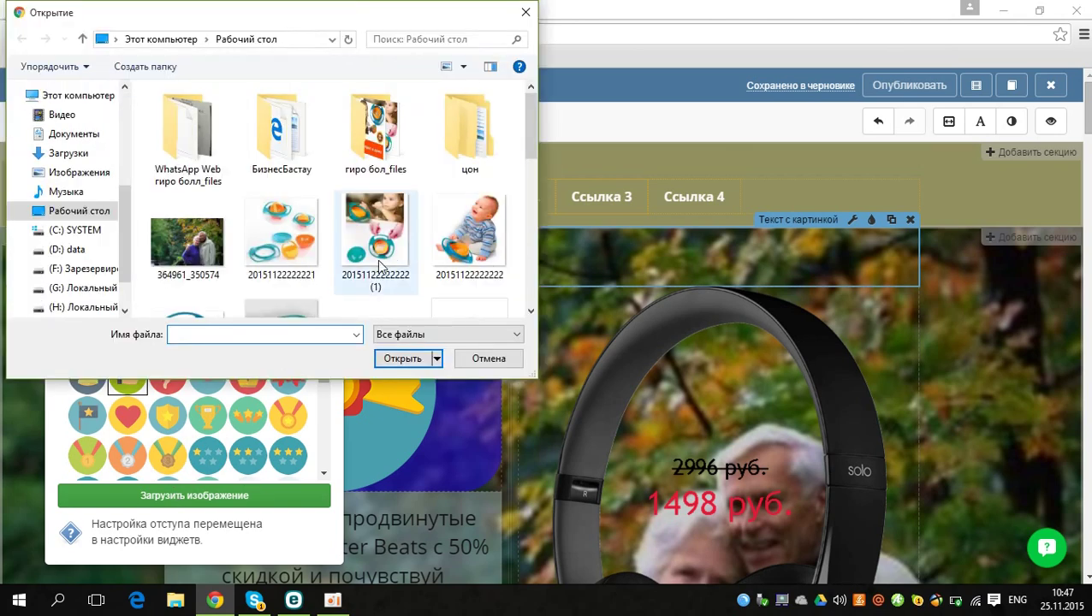
pyautogui.click(377, 224)
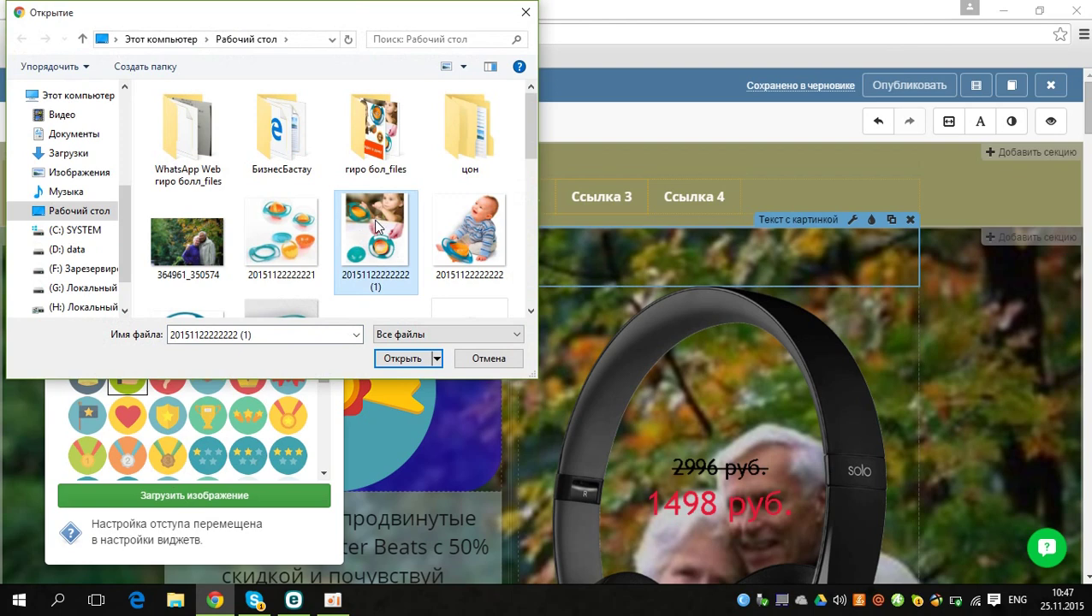
pyautogui.doubleClick(374, 220)
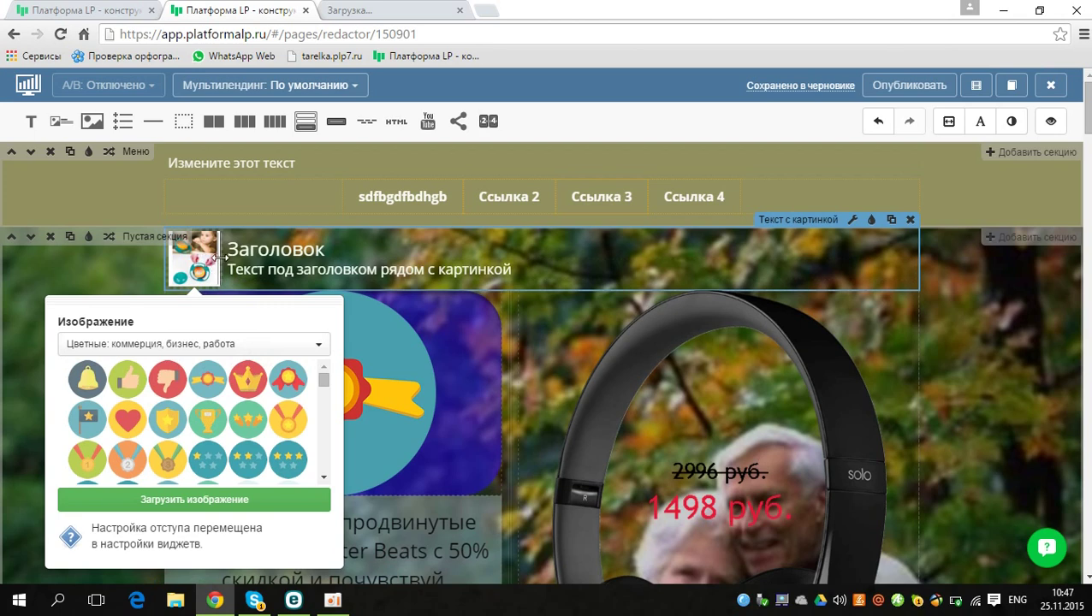
pyautogui.moveTo(243, 254); pyautogui.dragTo(420, 294)
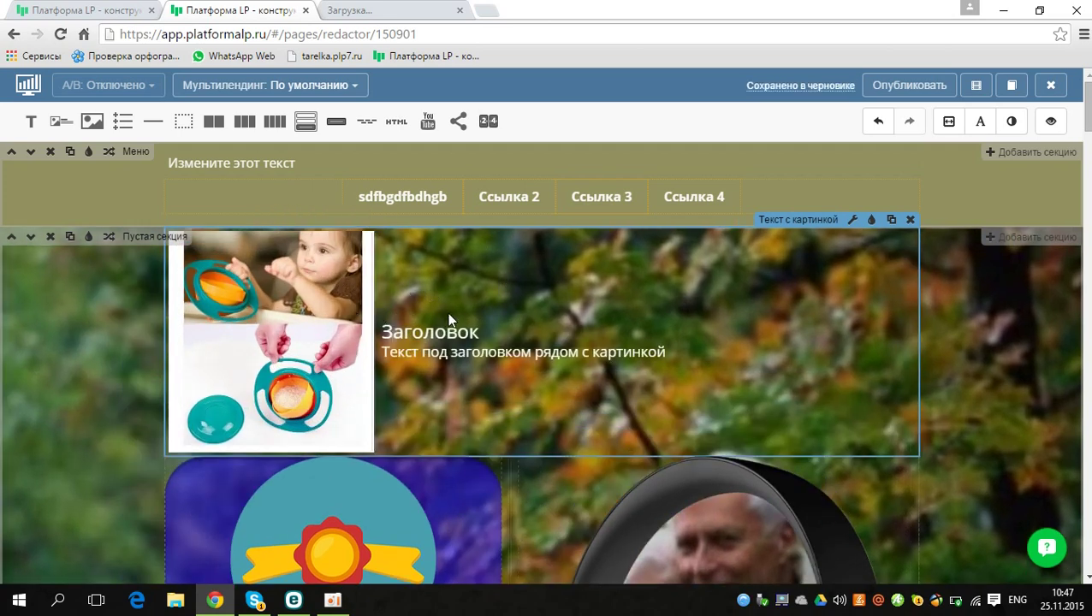
# Step: Change the 'Заголовок' heading beside the photo to 'vsfdgvgsgfvbsfgvb'
pyautogui.doubleClick(428, 331)
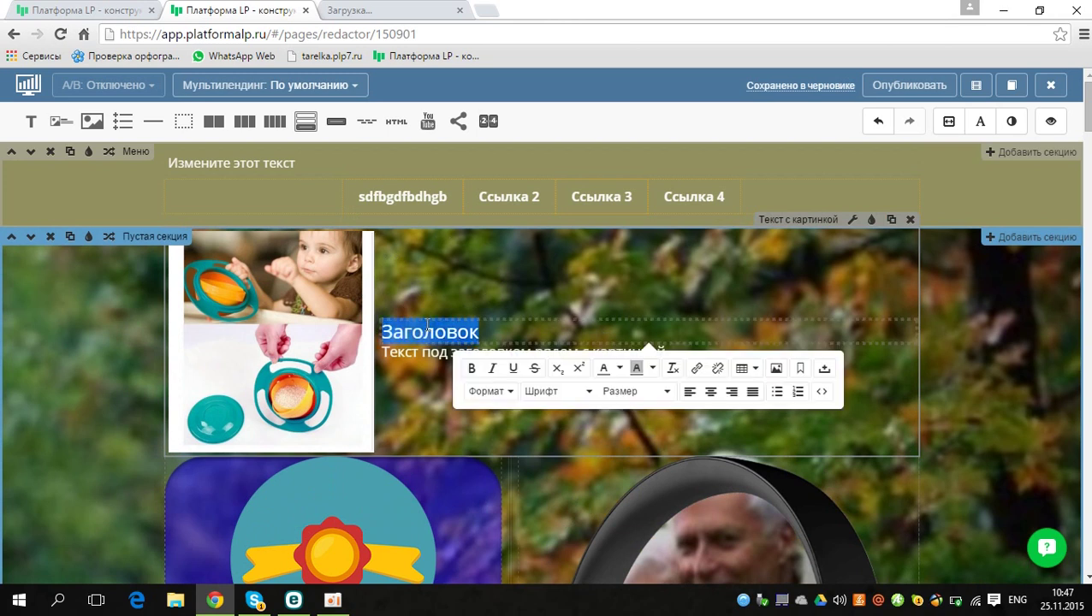
pyautogui.write('vsfdgvg')
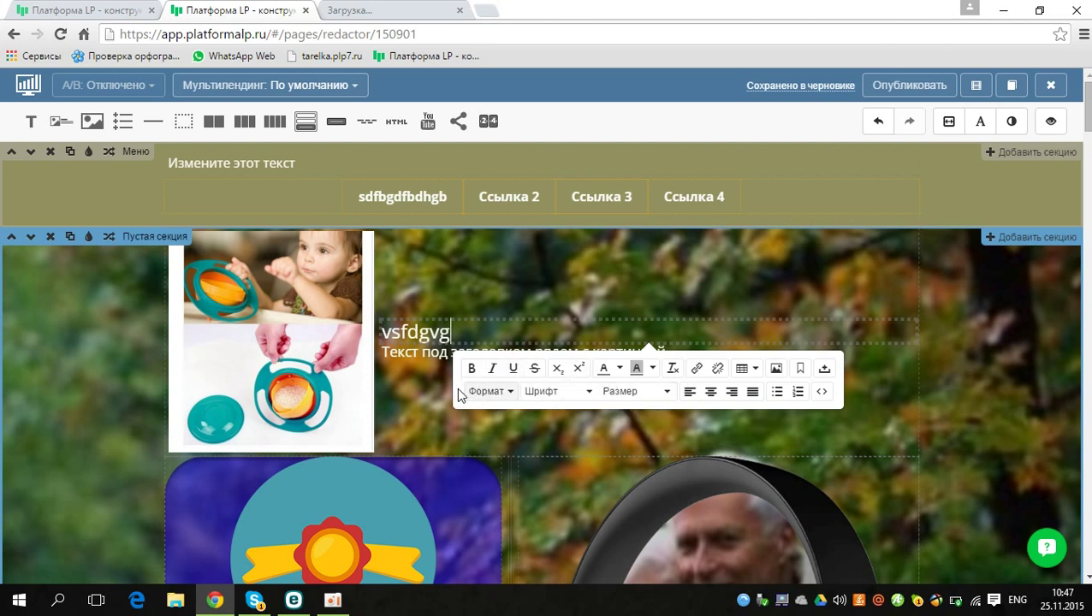
pyautogui.write('sgfvbsfgvb')
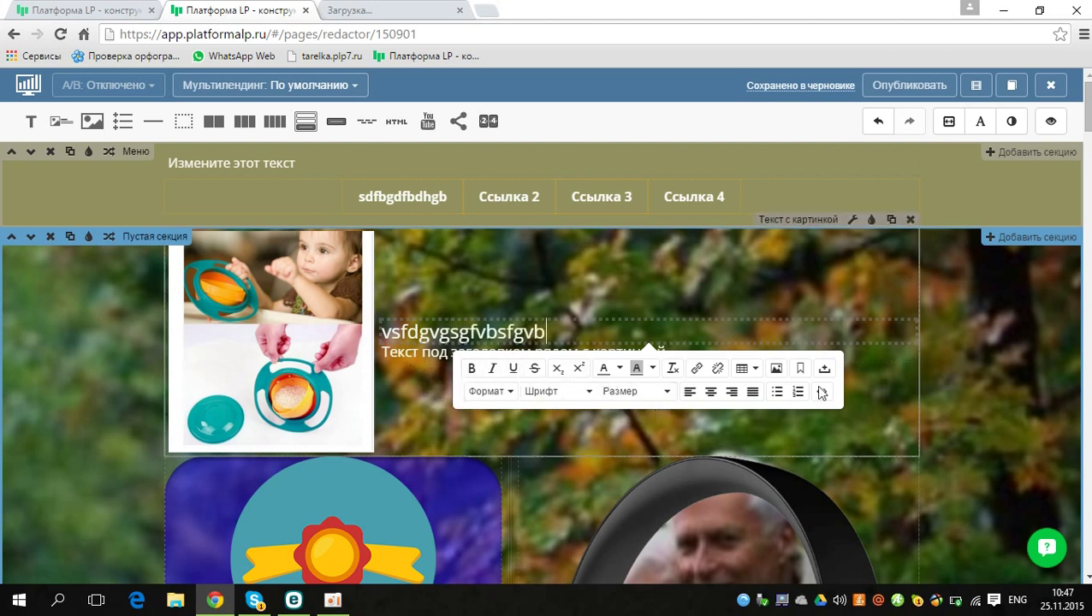
pyautogui.click(1045, 245)
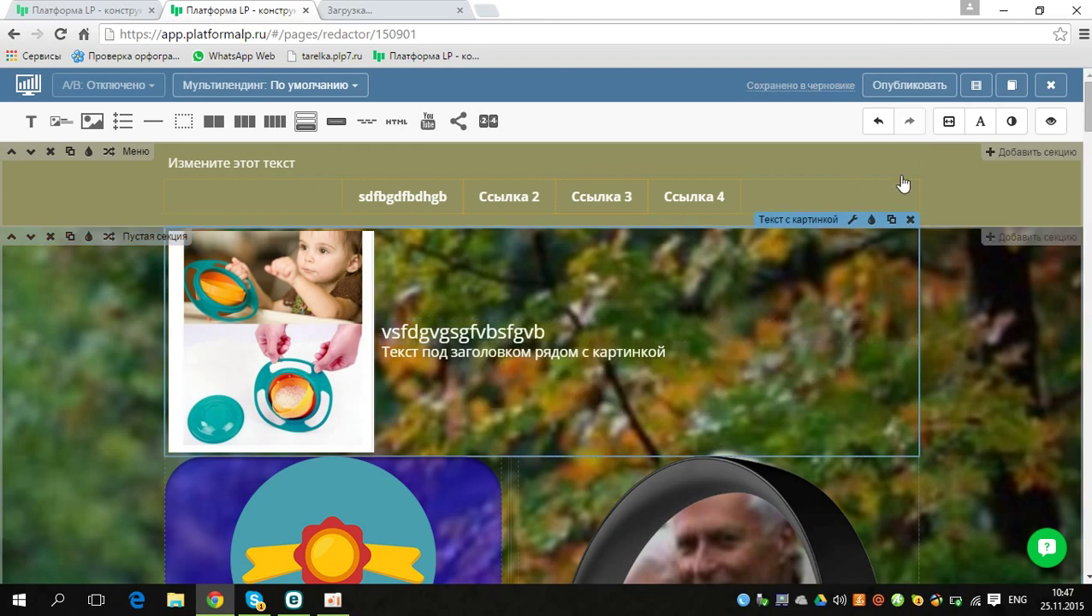
pyautogui.scroll(-1, 599, 342)
pyautogui.scroll(-5, 540, 360)
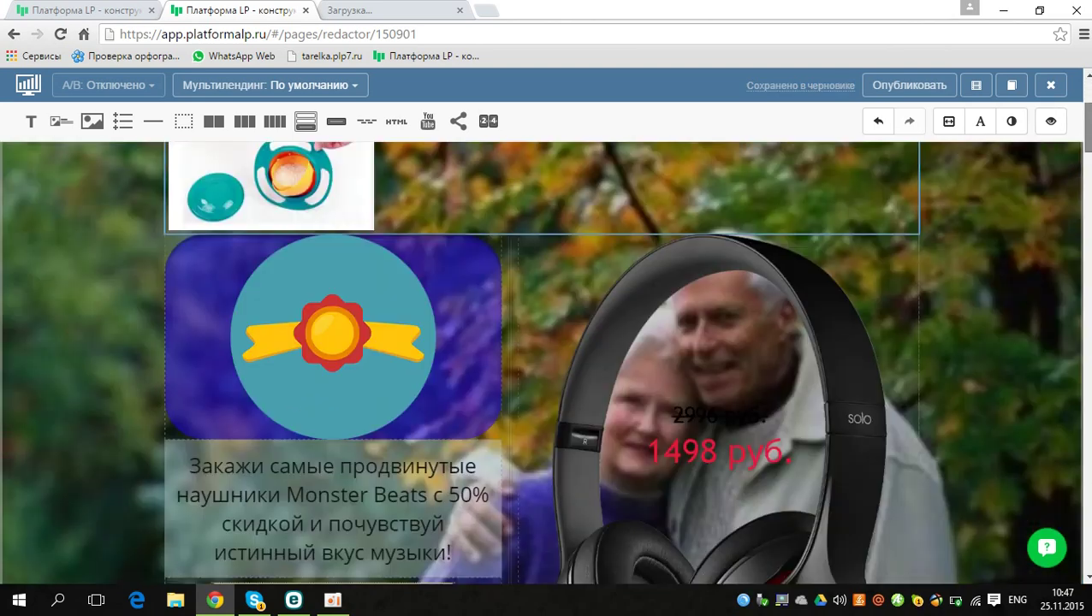
pyautogui.scroll(-6, 1088, 177)
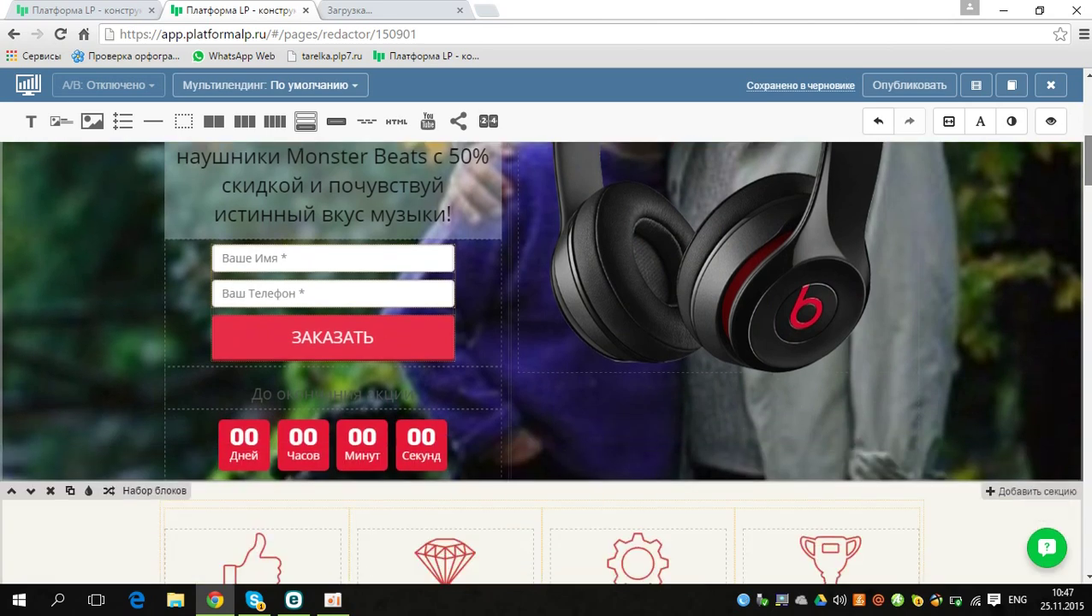
pyautogui.scroll(1, 1083, 177)
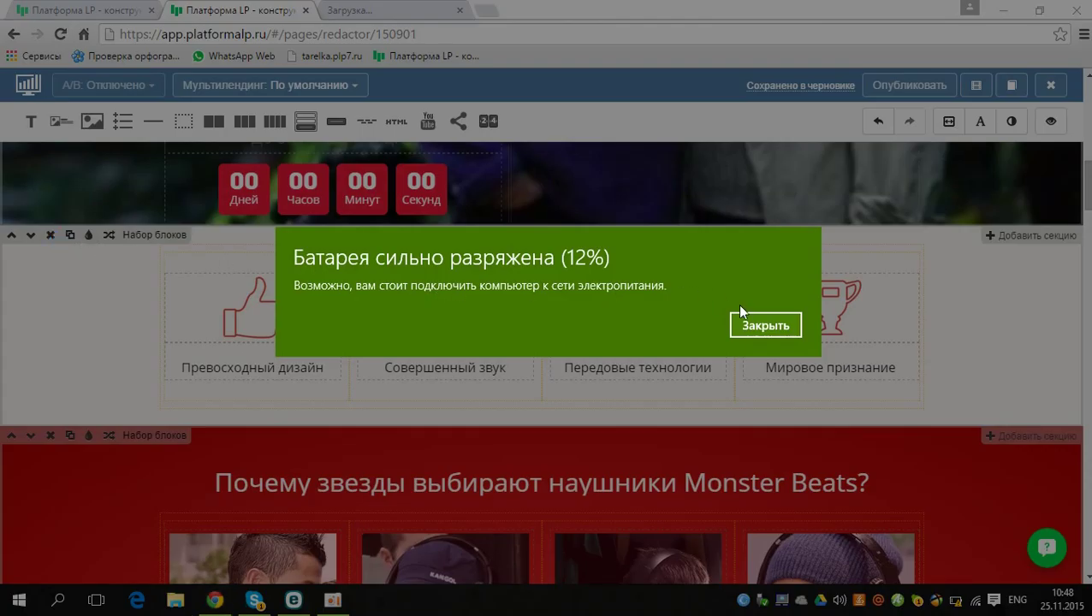
pyautogui.click(757, 322)
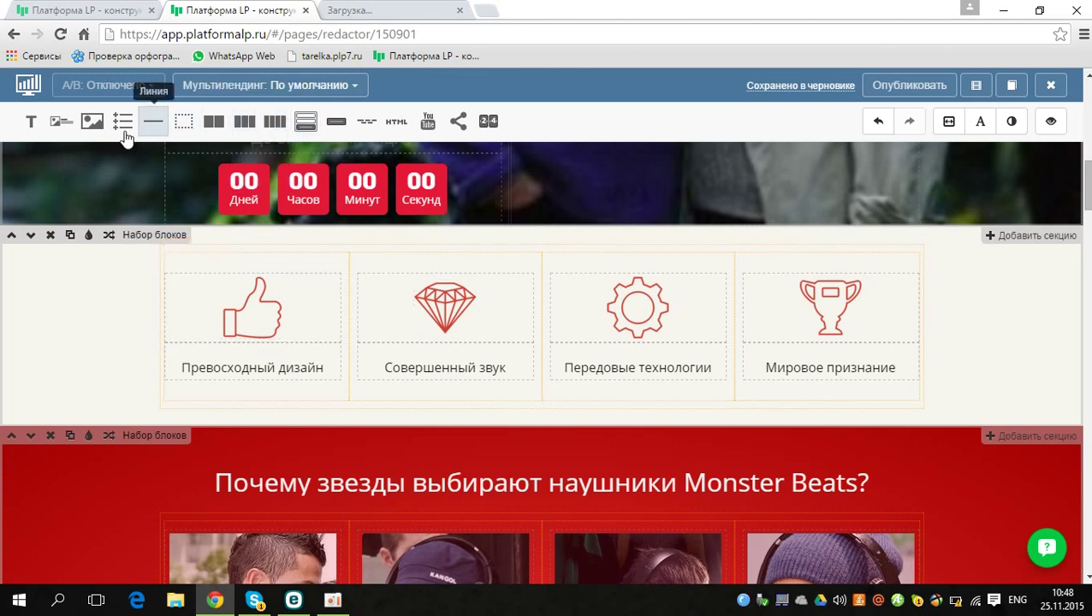
pyautogui.moveTo(91, 122); pyautogui.dragTo(532, 276)
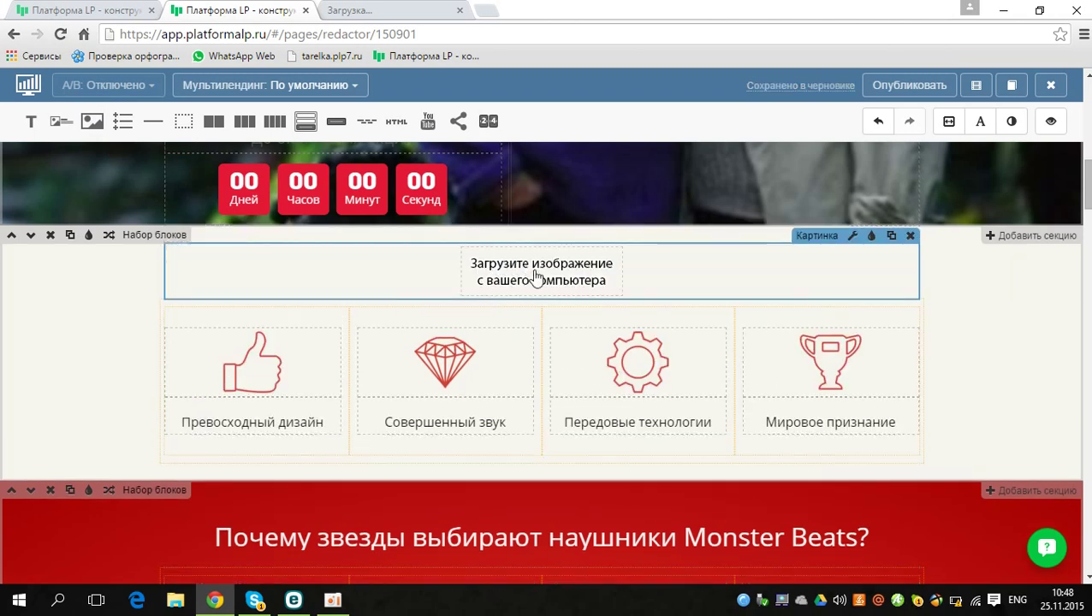
pyautogui.click(535, 276)
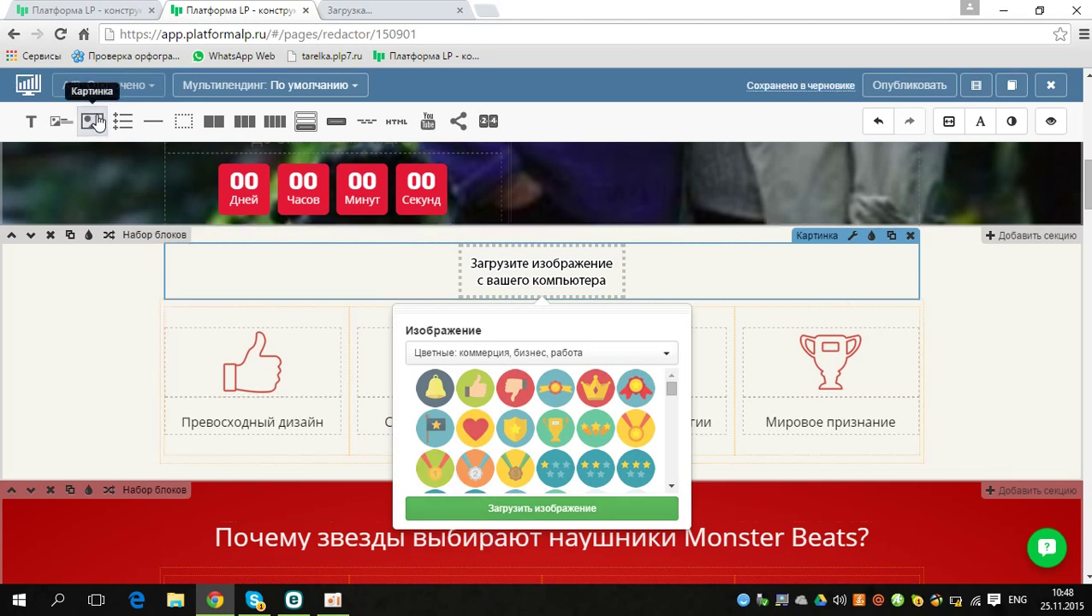
pyautogui.moveTo(96, 122); pyautogui.dragTo(895, 252)
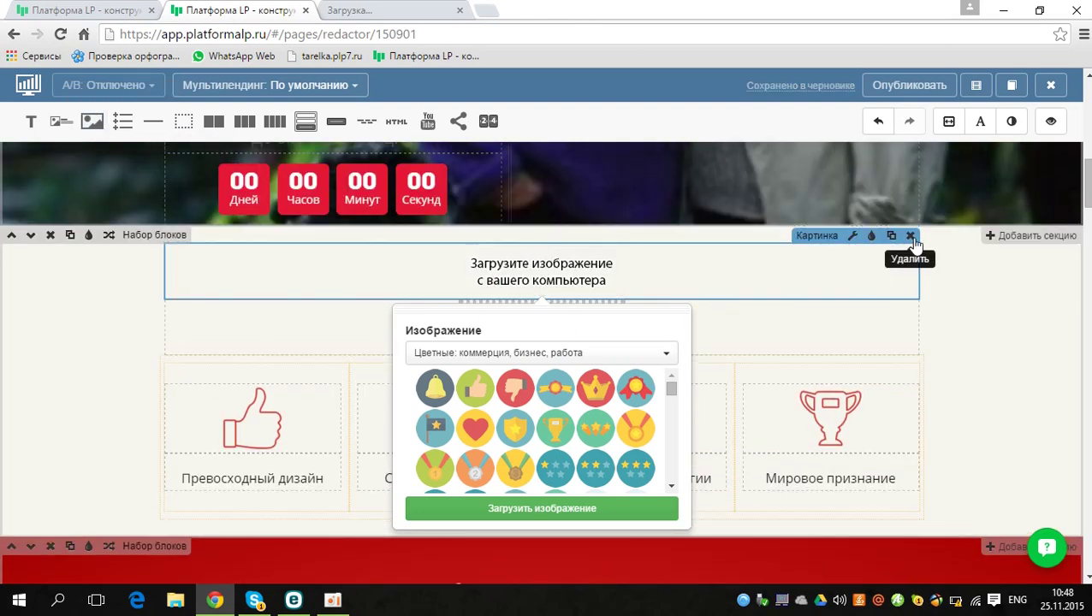
pyautogui.click(911, 236)
pyautogui.click(571, 278)
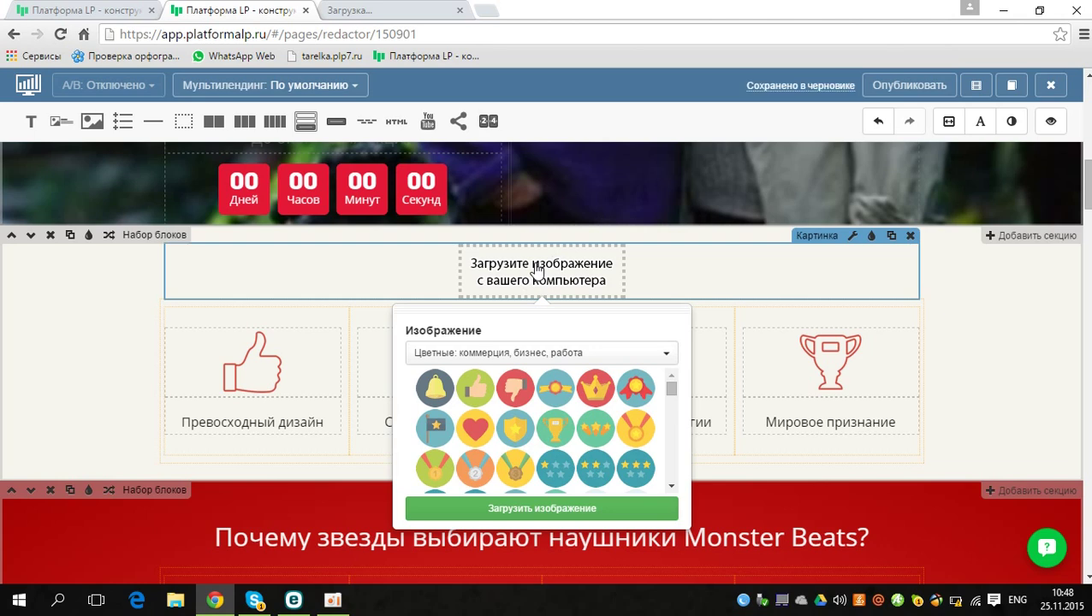
pyautogui.click(483, 514)
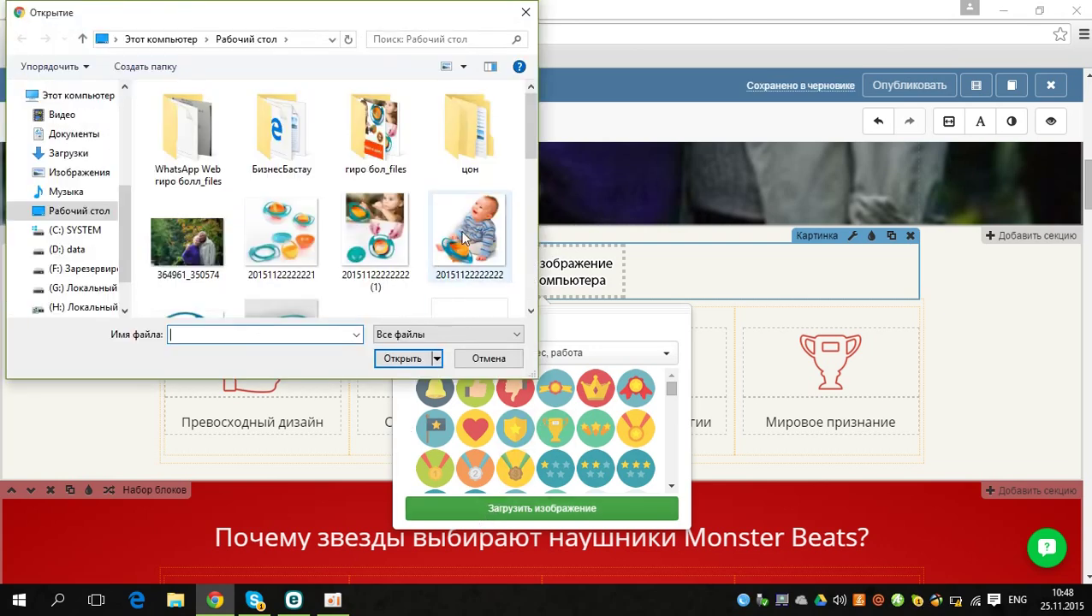
pyautogui.click(475, 242)
pyautogui.click(390, 363)
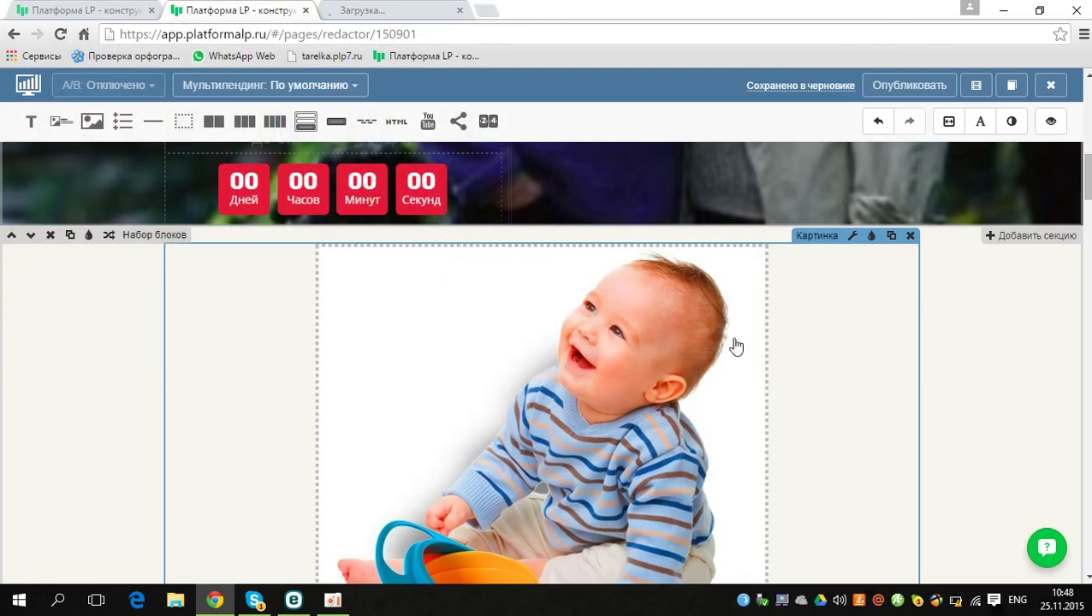
# Step: Try adding a benefits list above the new baby photo
pyautogui.moveTo(1088, 188)
pyautogui.mouseDown()
pyautogui.moveTo(1089, 217)
pyautogui.moveTo(1089, 198)
pyautogui.mouseUp()
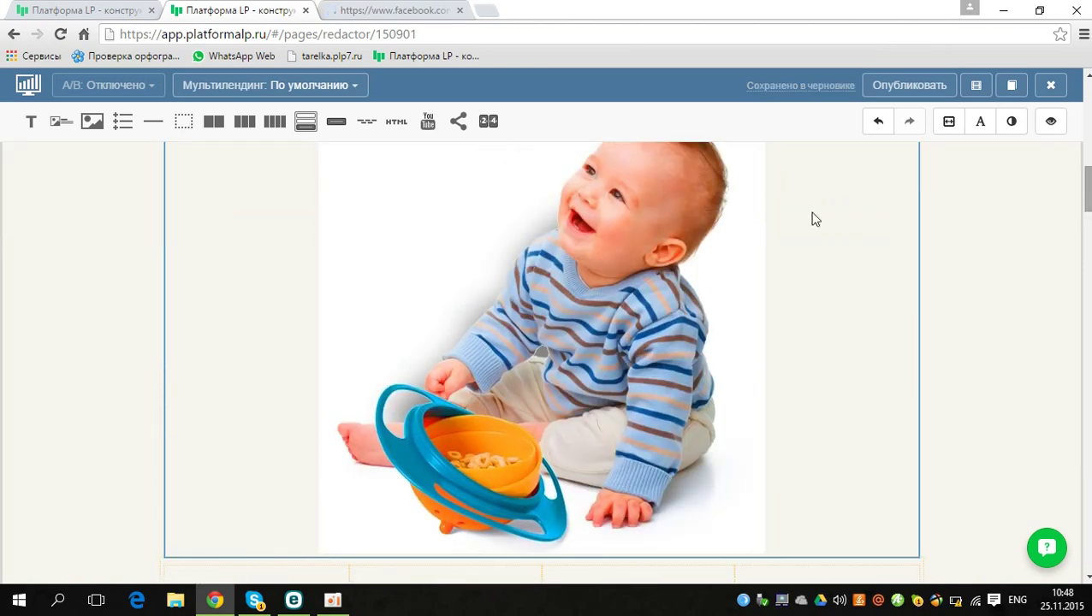
pyautogui.moveTo(115, 126)
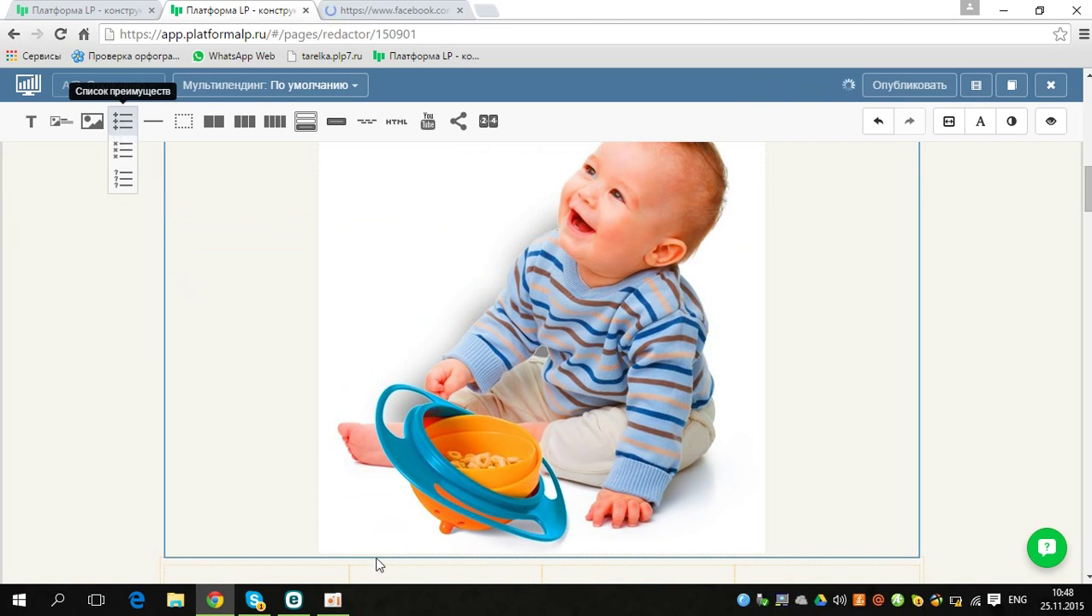
pyautogui.moveTo(380, 566); pyautogui.dragTo(378, 566)
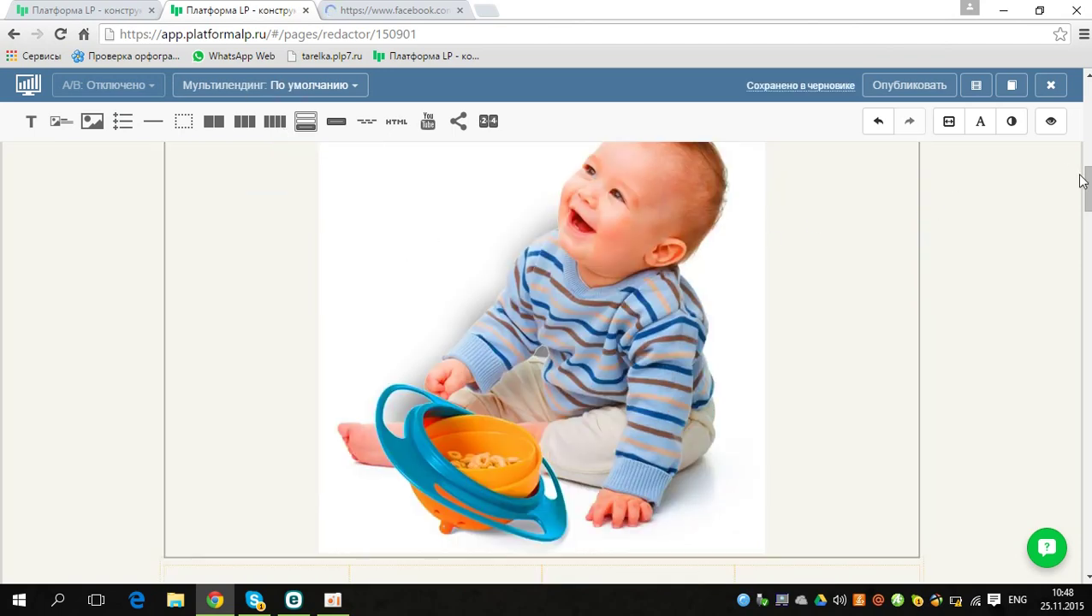
pyautogui.scroll(3, 548, 360)
pyautogui.moveTo(1087, 155); pyautogui.dragTo(1088, 180)
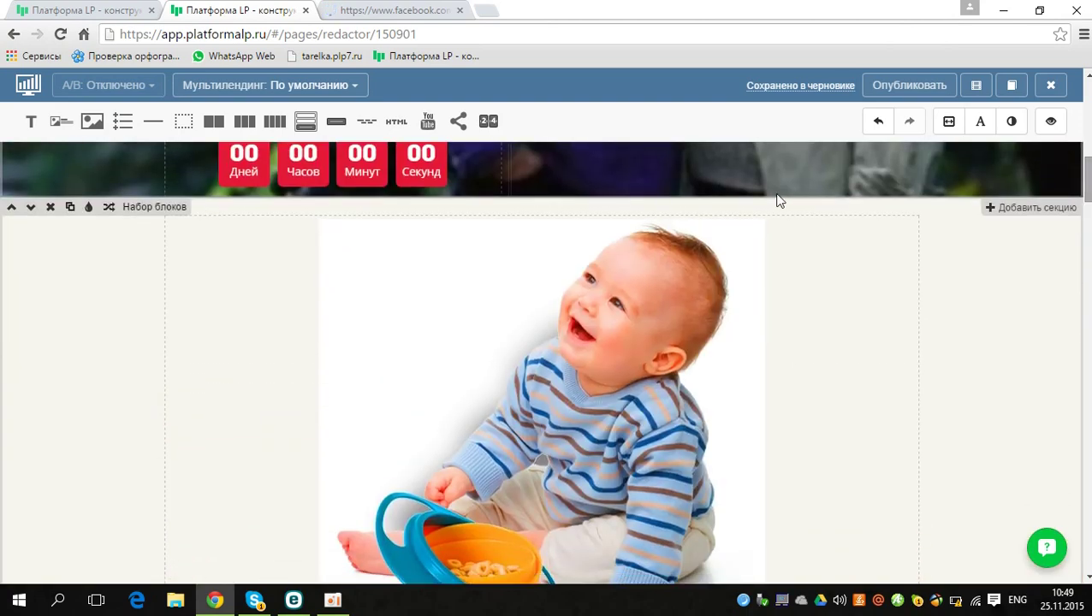
# Step: Add a checklist block above the baby photo and switch to larger check-mark icons
pyautogui.moveTo(119, 126)
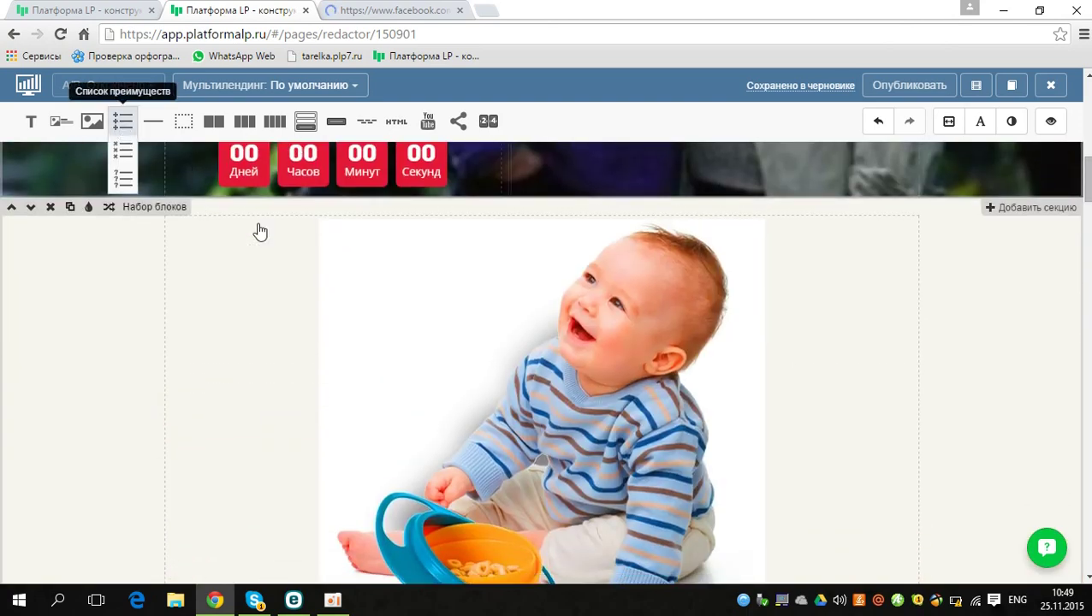
pyautogui.moveTo(122, 151); pyautogui.dragTo(286, 215)
pyautogui.moveTo(290, 257); pyautogui.dragTo(282, 301)
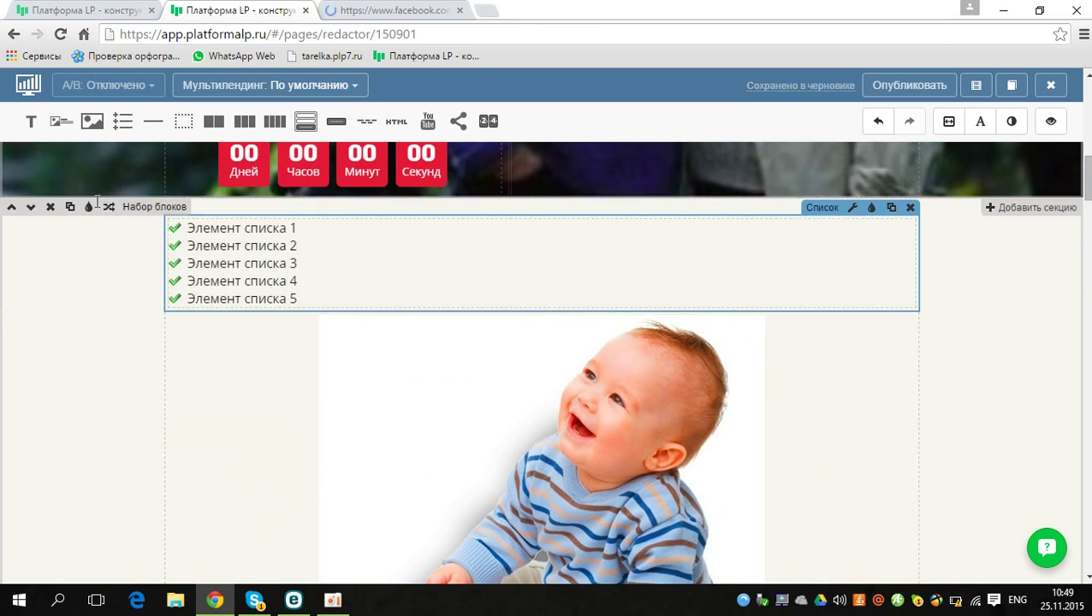
pyautogui.click(454, 243)
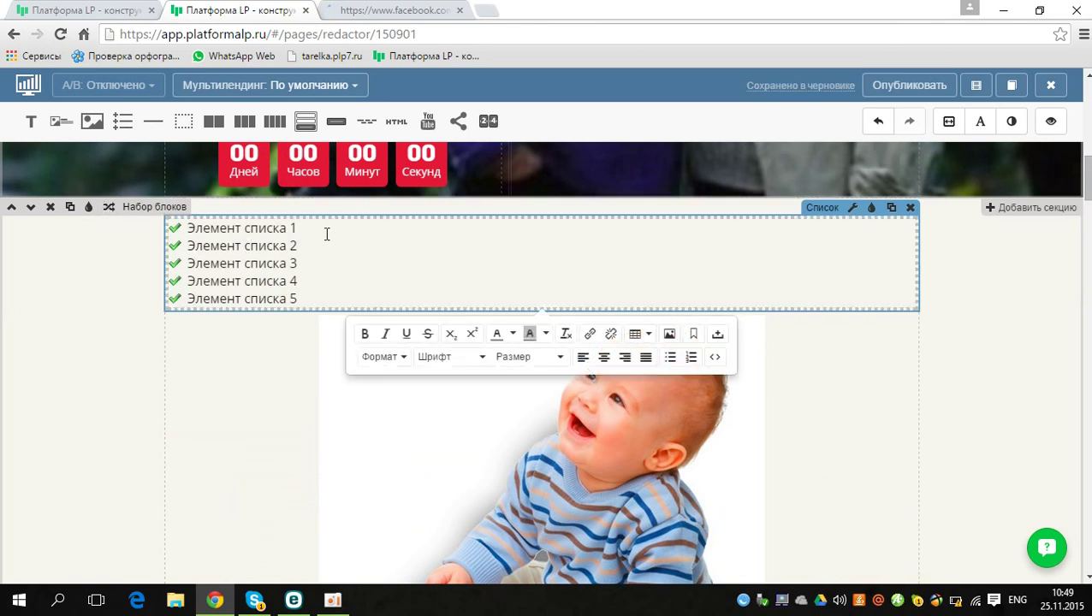
pyautogui.click(852, 210)
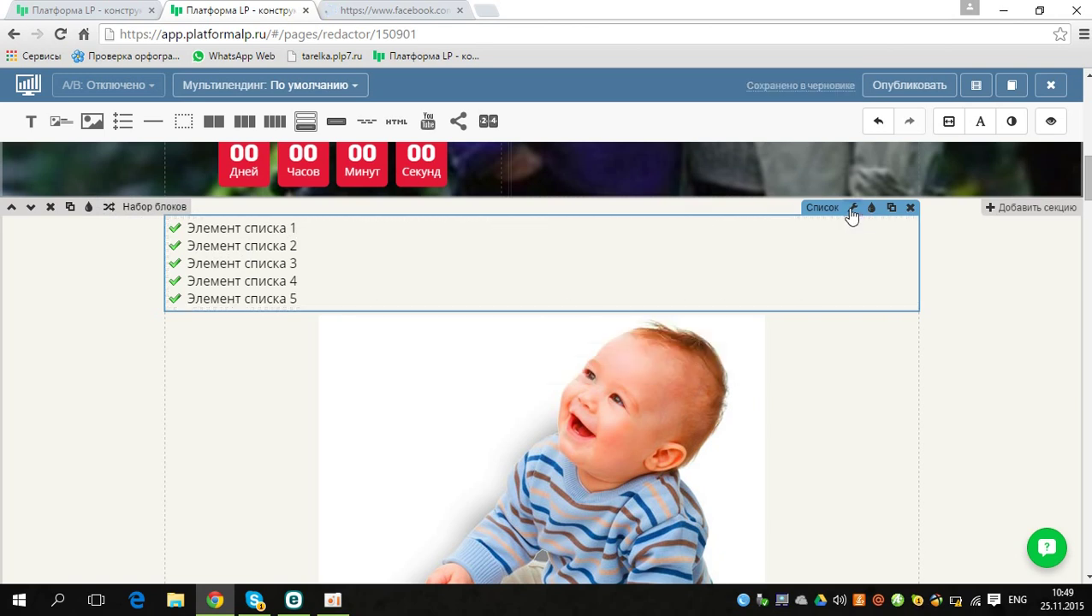
pyautogui.click(854, 211)
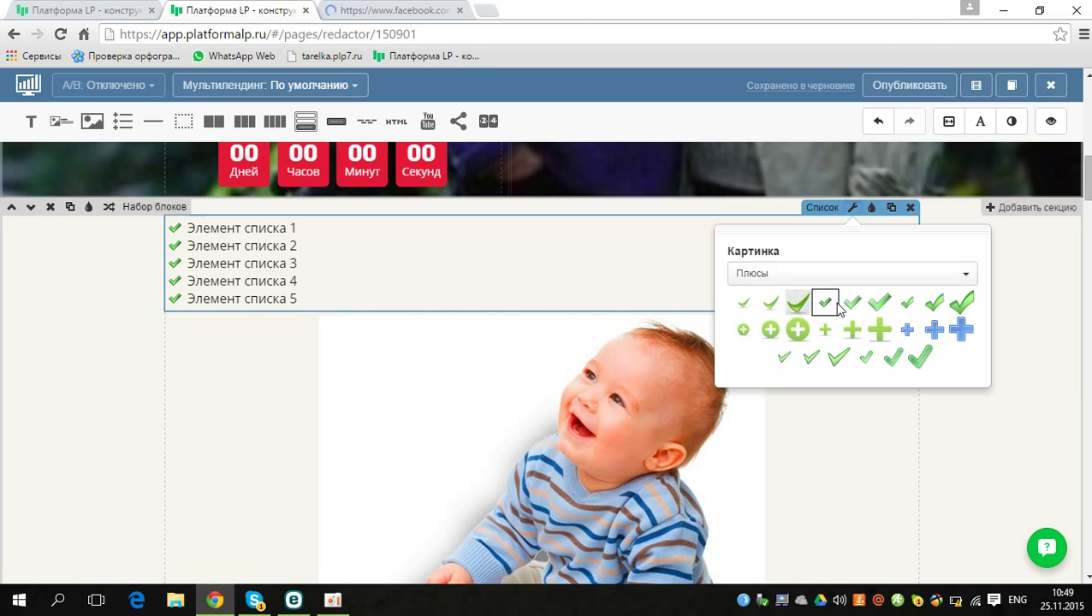
pyautogui.click(798, 302)
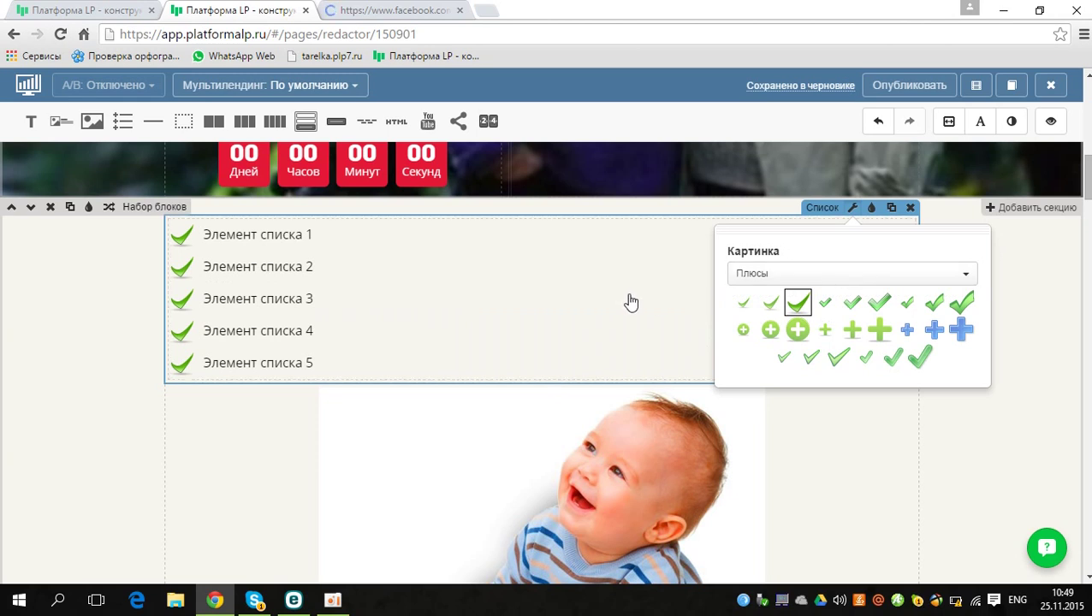
# Step: Delete the second list item and type 'dghdghbdghbdg' in its place
pyautogui.click(285, 260)
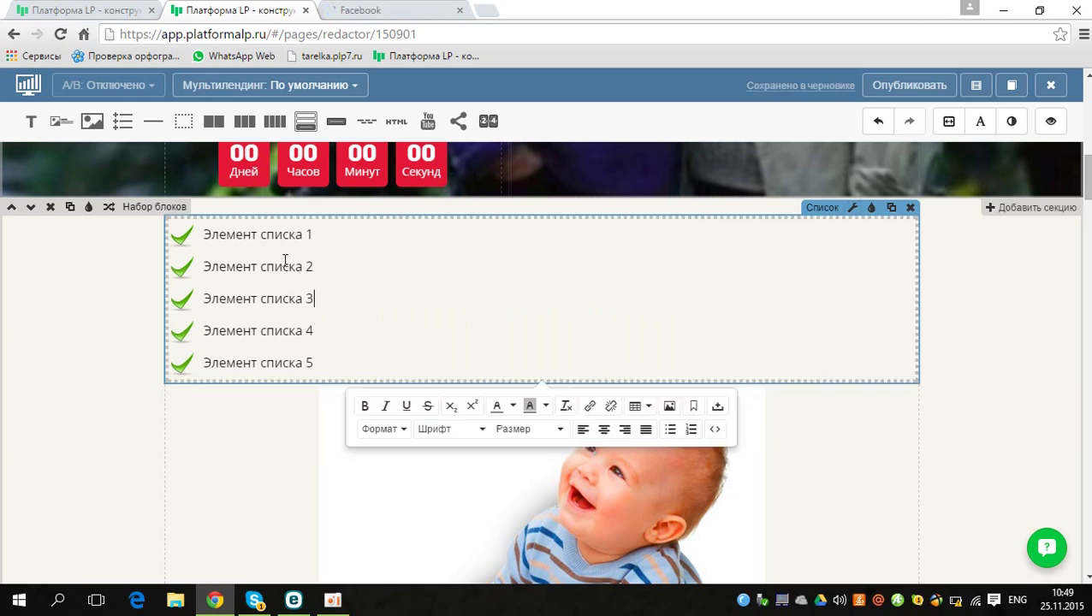
pyautogui.doubleClick(285, 260)
pyautogui.tripleClick(285, 260)
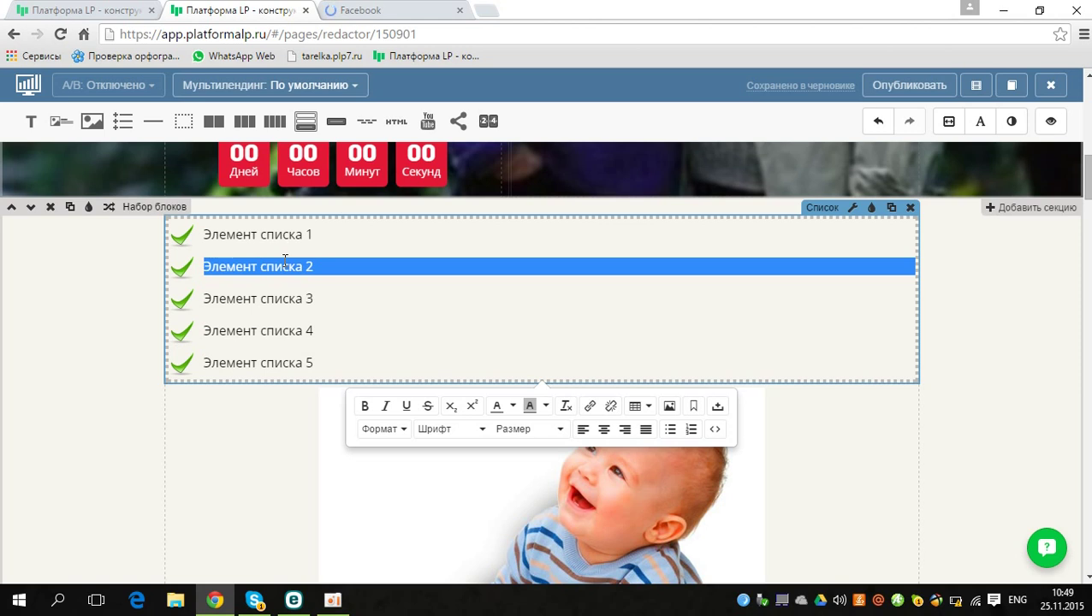
pyautogui.press('BackSpace')
pyautogui.write('dghdghbdghbdg')
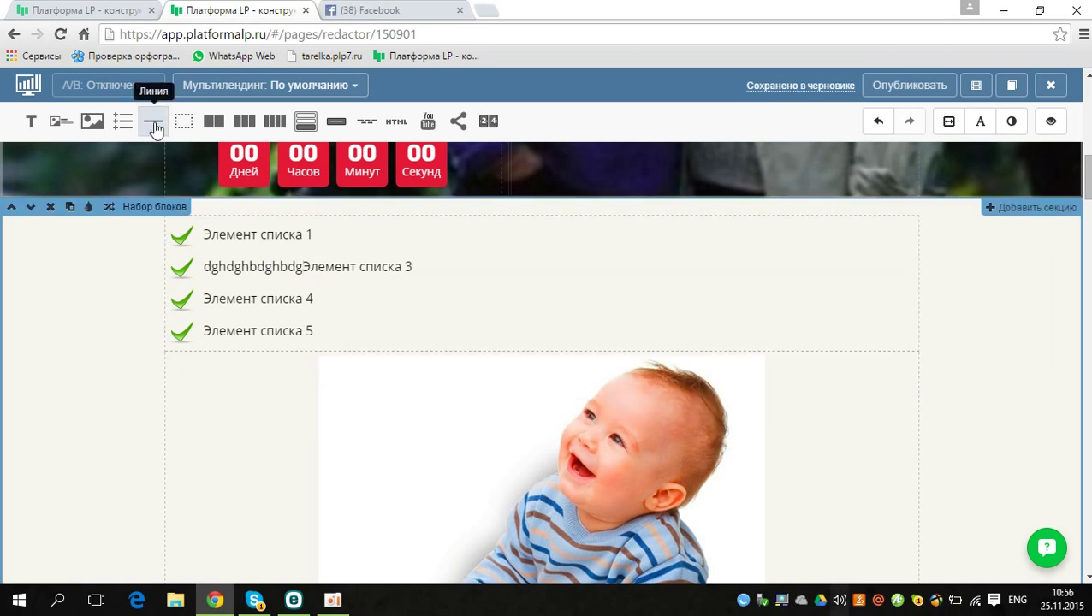
# Step: Drop a Линия divider between the checklist and the baby photo
pyautogui.moveTo(154, 123); pyautogui.dragTo(278, 353)
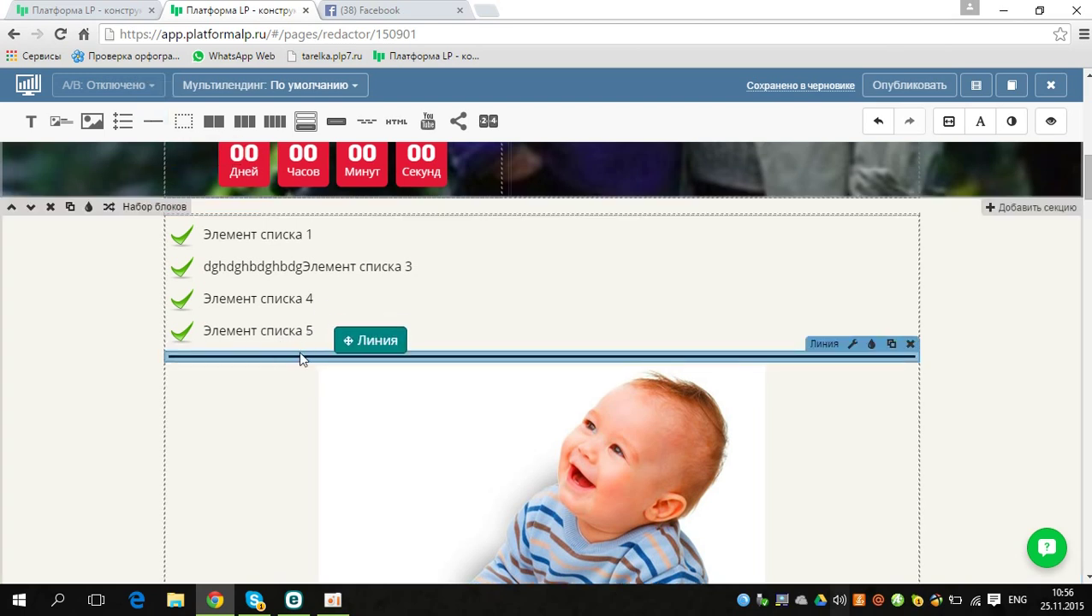
pyautogui.moveTo(297, 358); pyautogui.dragTo(297, 357)
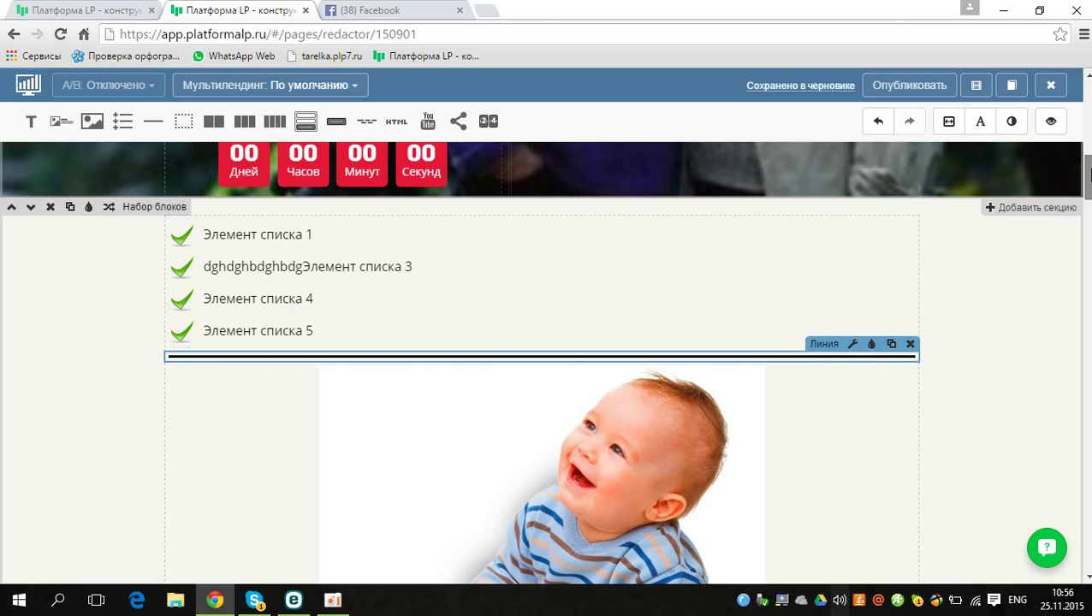
pyautogui.scroll(-8, 544, 359)
pyautogui.scroll(-3, 768, 248)
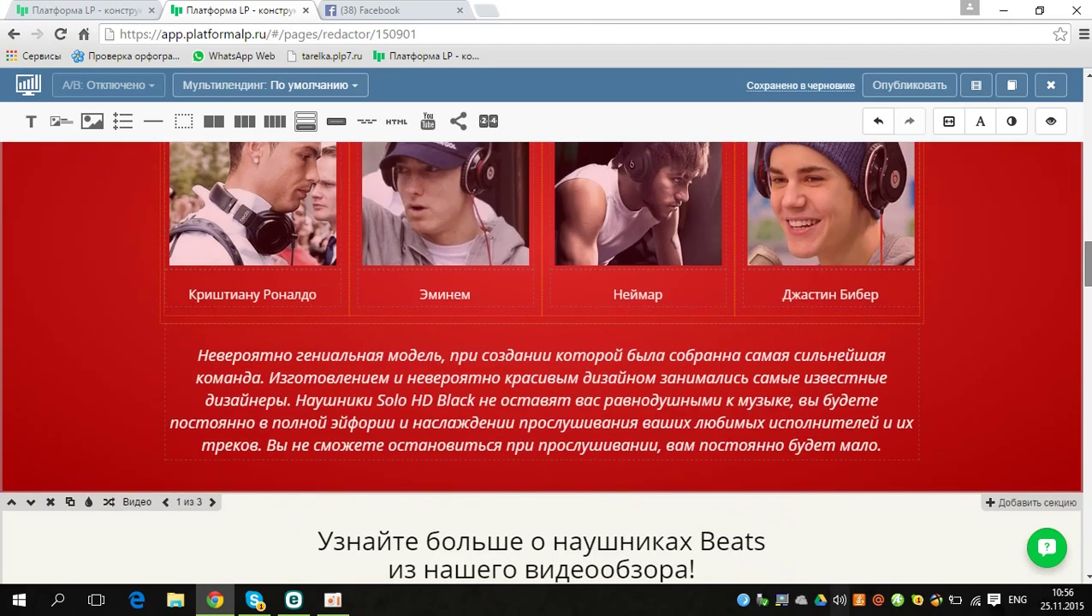
# Step: Remove Cristiano Ronaldo's photo and caption column from the celebrity row
pyautogui.scroll(2, 768, 247)
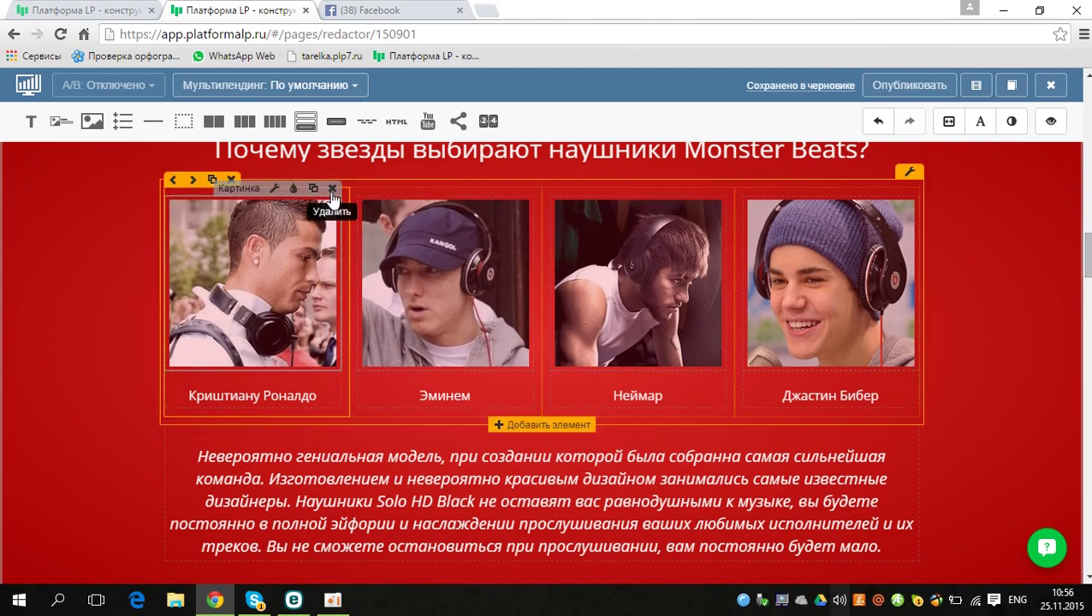
pyautogui.click(332, 190)
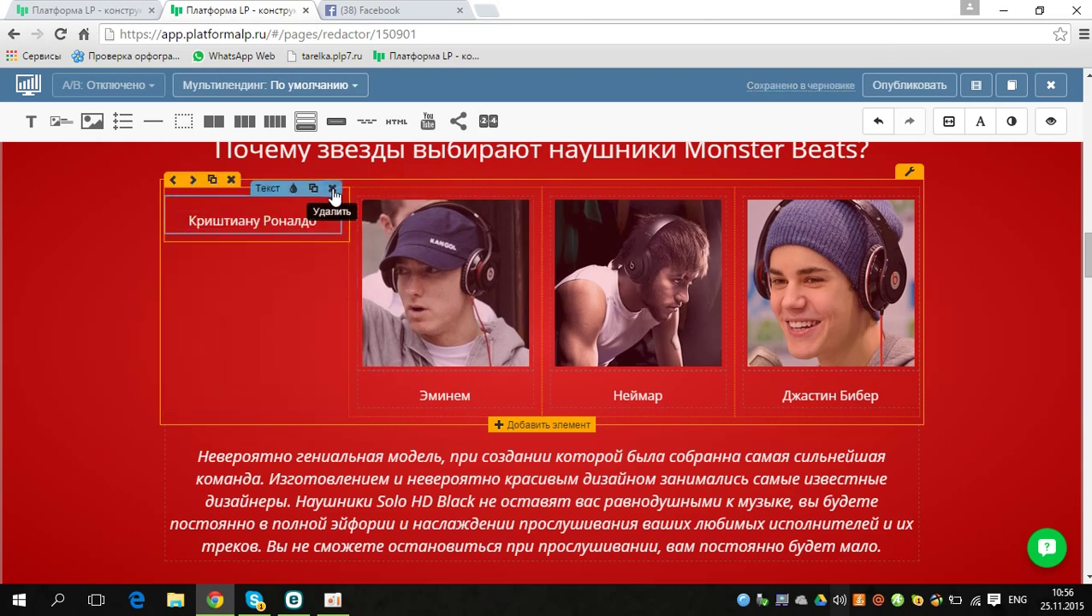
pyautogui.click(231, 182)
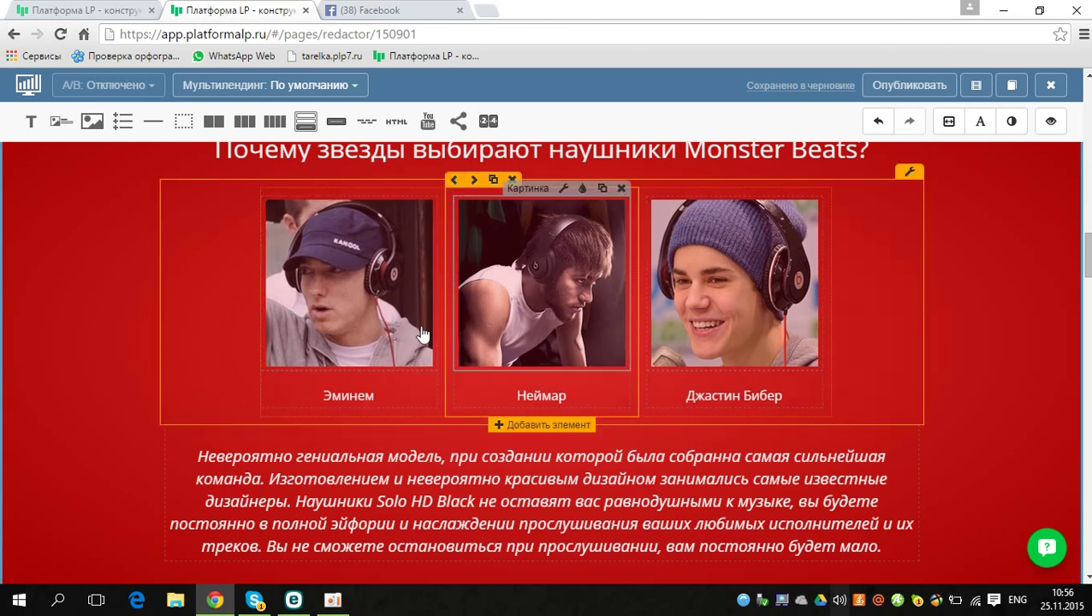
# Step: Add a second row of four duplicated Джастин Бибер photo blocks
pyautogui.click(530, 426)
pyautogui.click(529, 425)
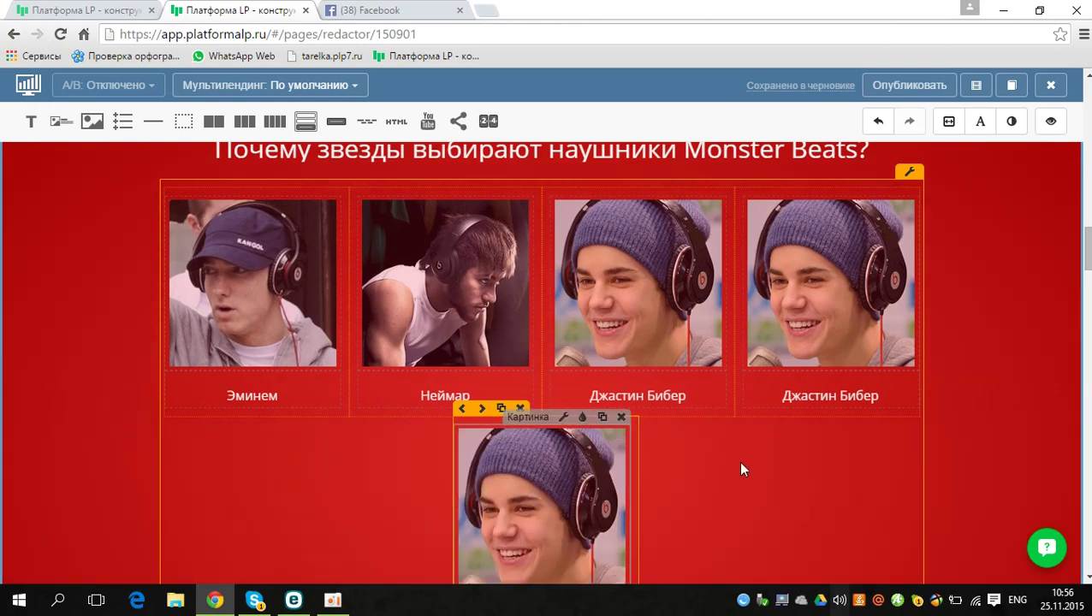
pyautogui.scroll(-3, 1089, 257)
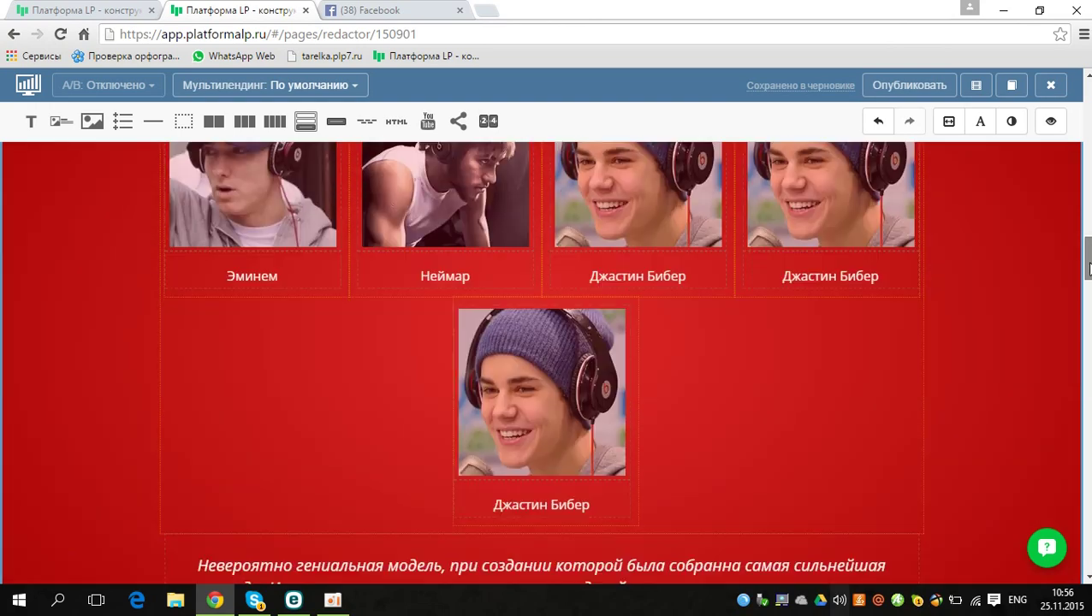
pyautogui.scroll(1, 1089, 257)
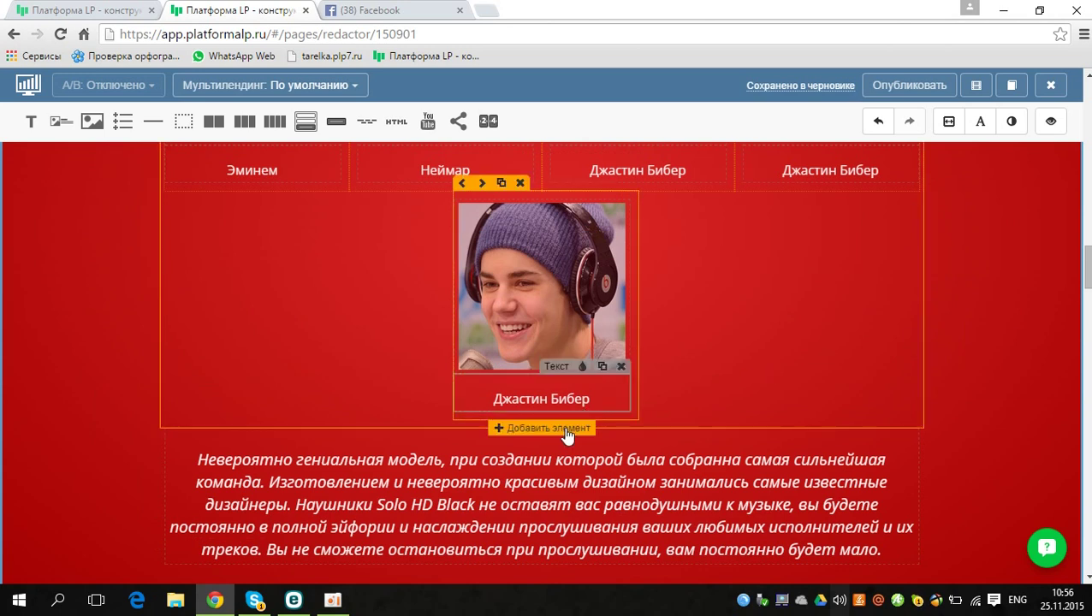
pyautogui.click(566, 429)
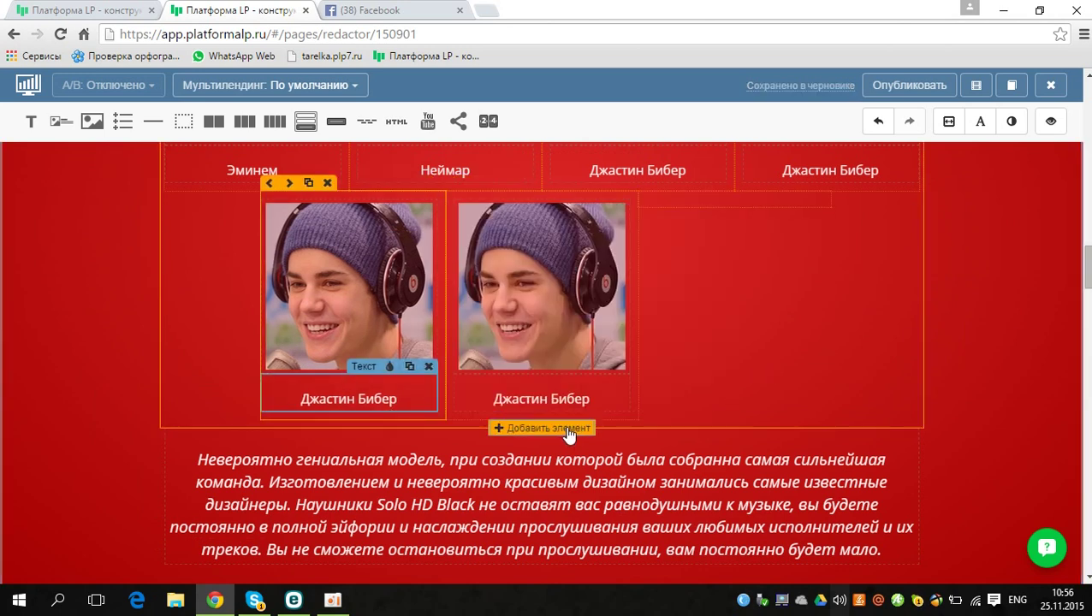
pyautogui.click(568, 429)
pyautogui.click(569, 429)
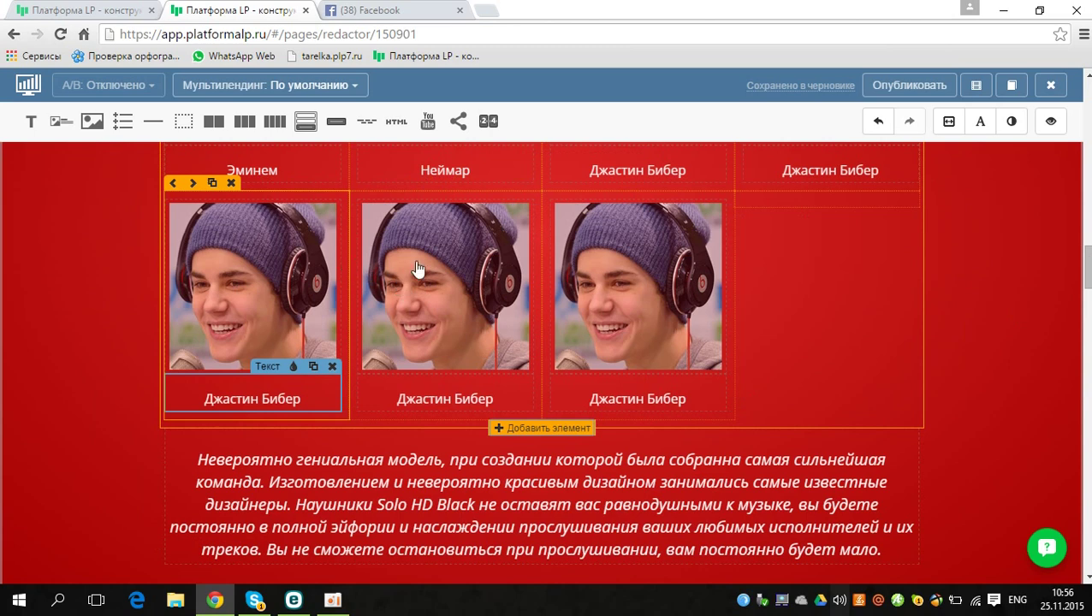
pyautogui.click(469, 272)
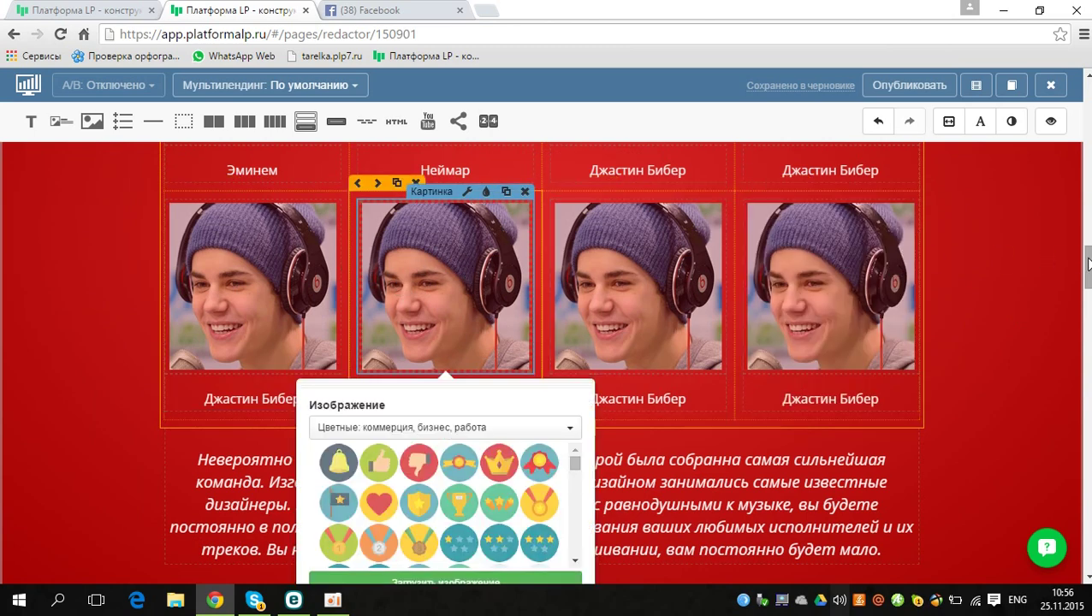
pyautogui.scroll(-3, 886, 279)
pyautogui.scroll(3, 886, 279)
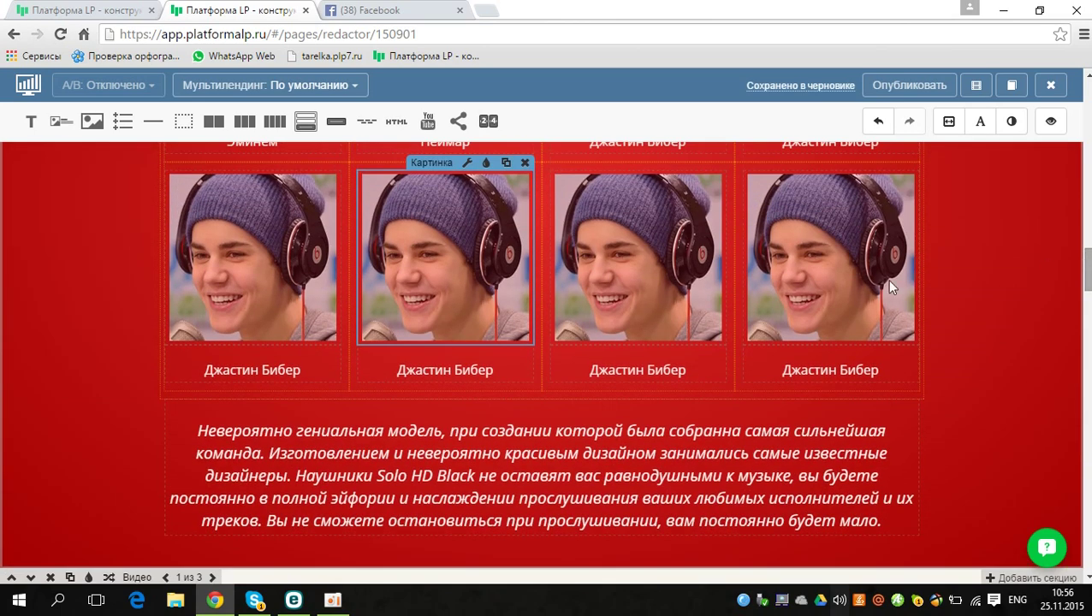
pyautogui.click(454, 293)
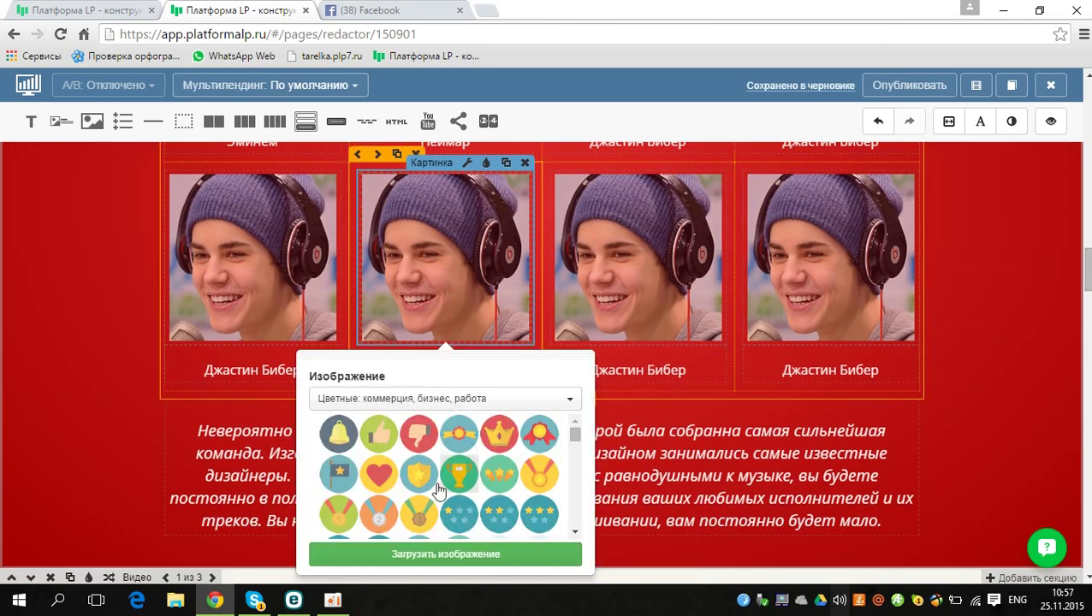
pyautogui.click(406, 554)
pyautogui.click(288, 236)
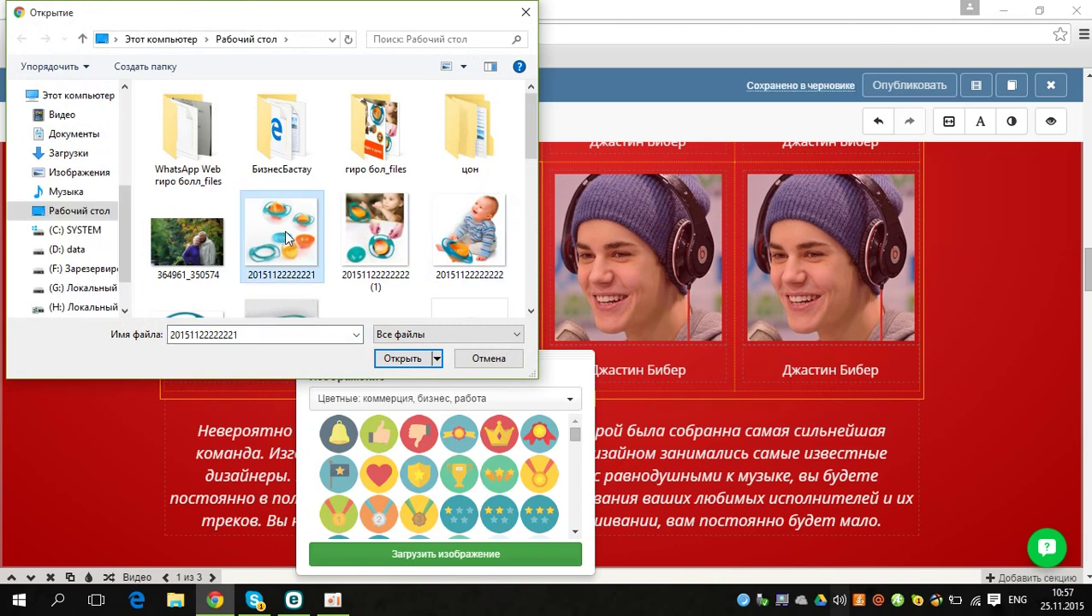
pyautogui.click(389, 357)
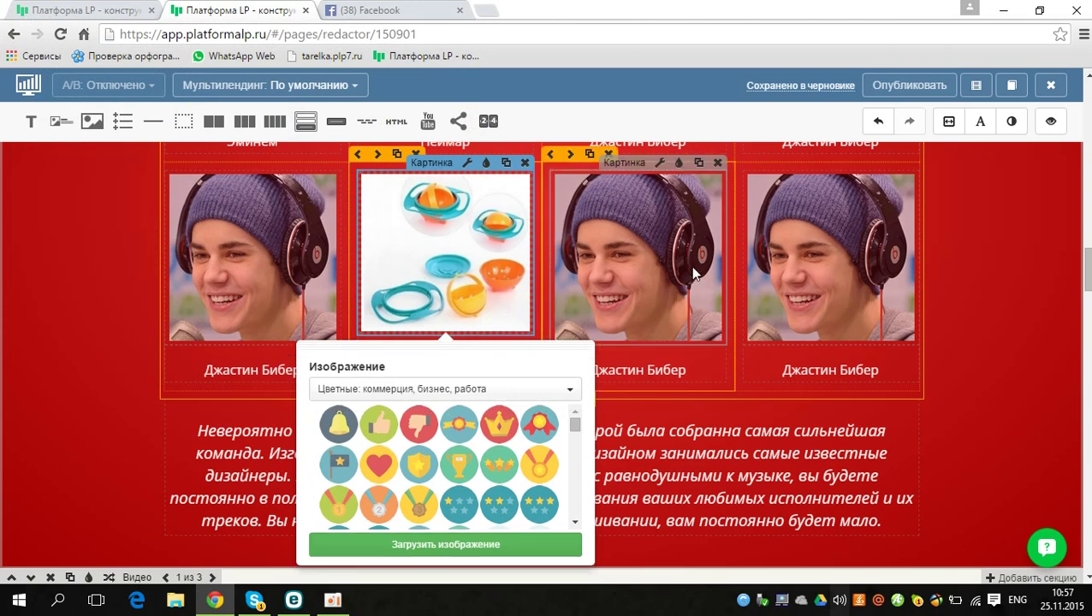
pyautogui.click(686, 316)
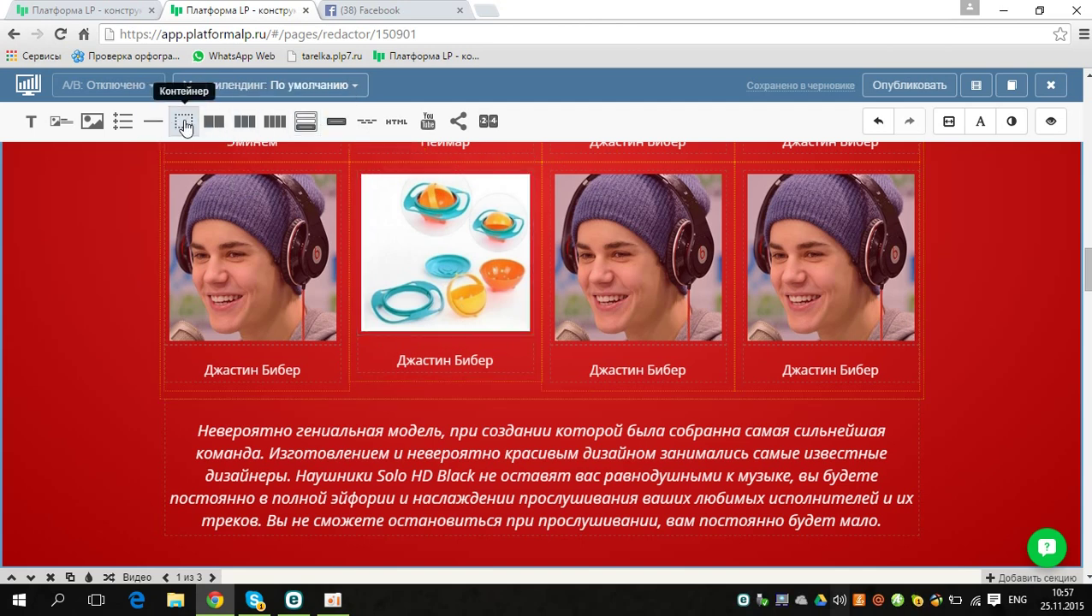
# Step: Add a 2 Колонки block under the photo grid and change its left text to 'fgbfbgfb'
pyautogui.moveTo(214, 122)
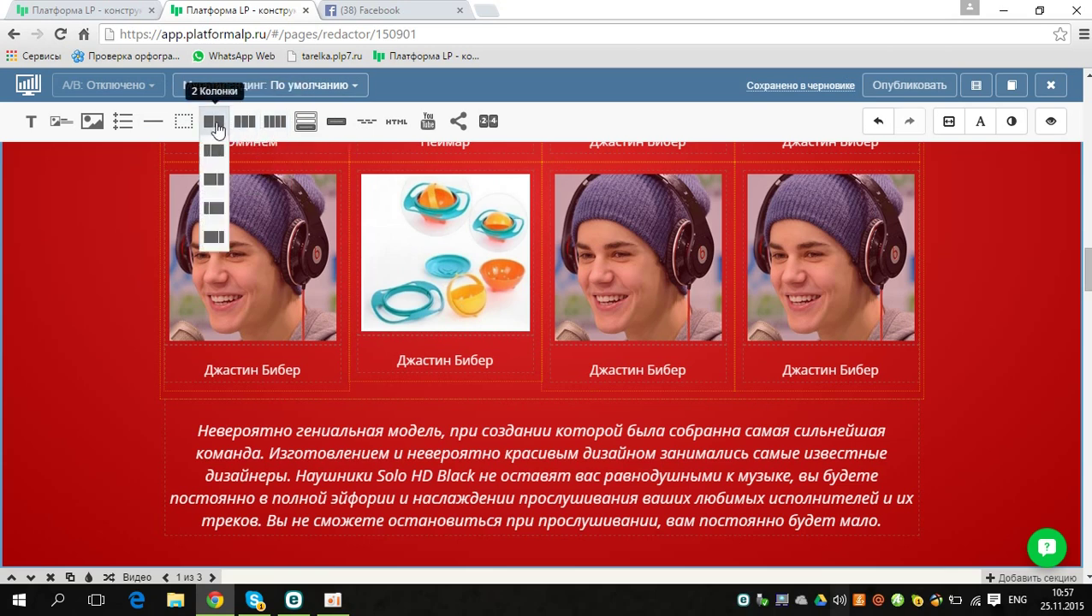
pyautogui.moveTo(217, 127); pyautogui.dragTo(291, 415)
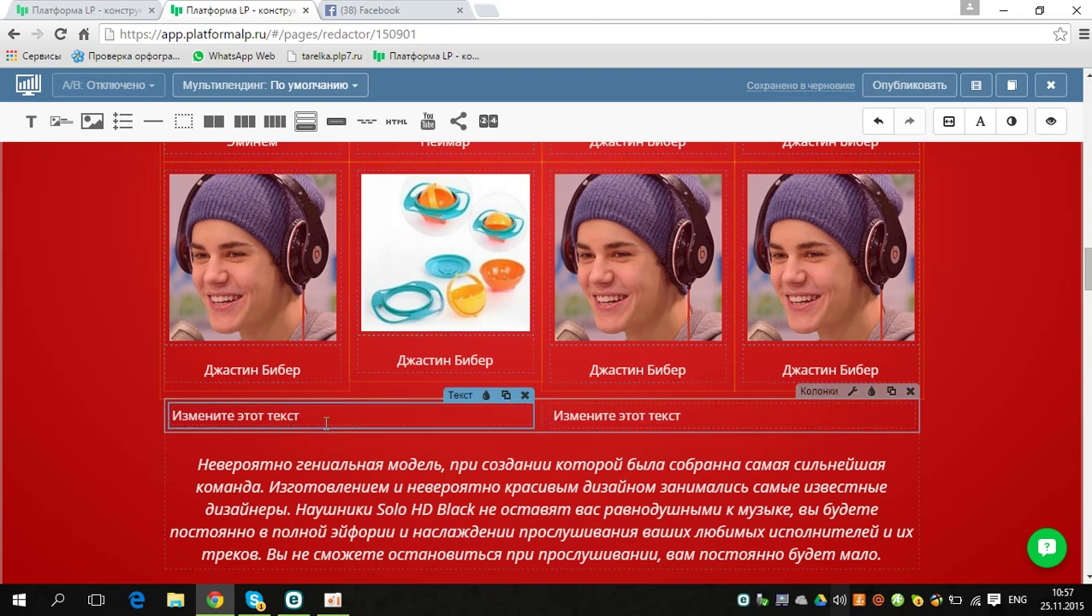
pyautogui.click(312, 413)
pyautogui.doubleClick(313, 412)
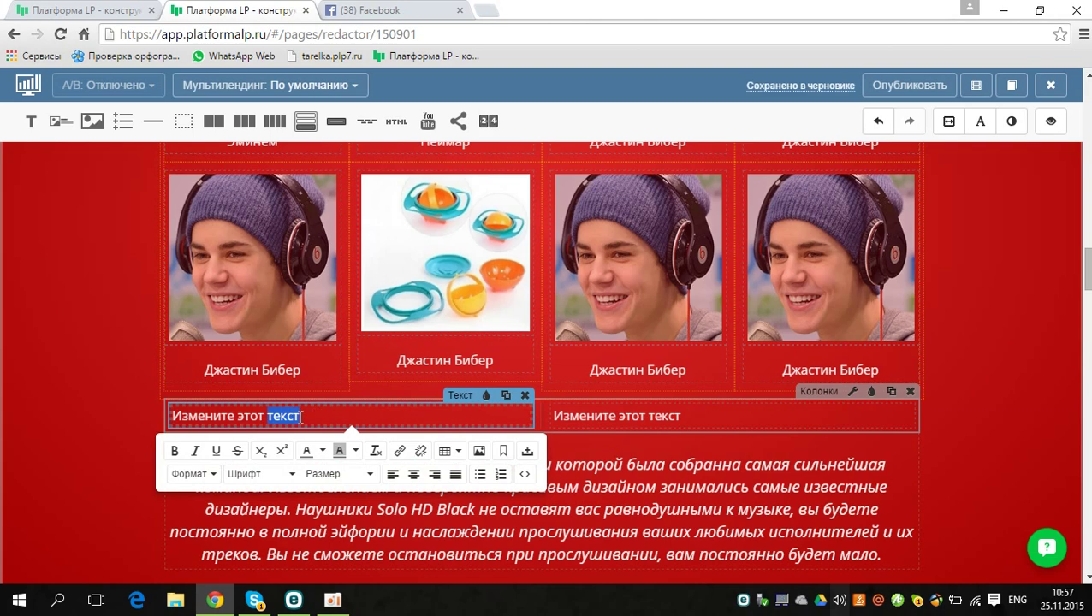
pyautogui.click(299, 416)
pyautogui.tripleClick(299, 416)
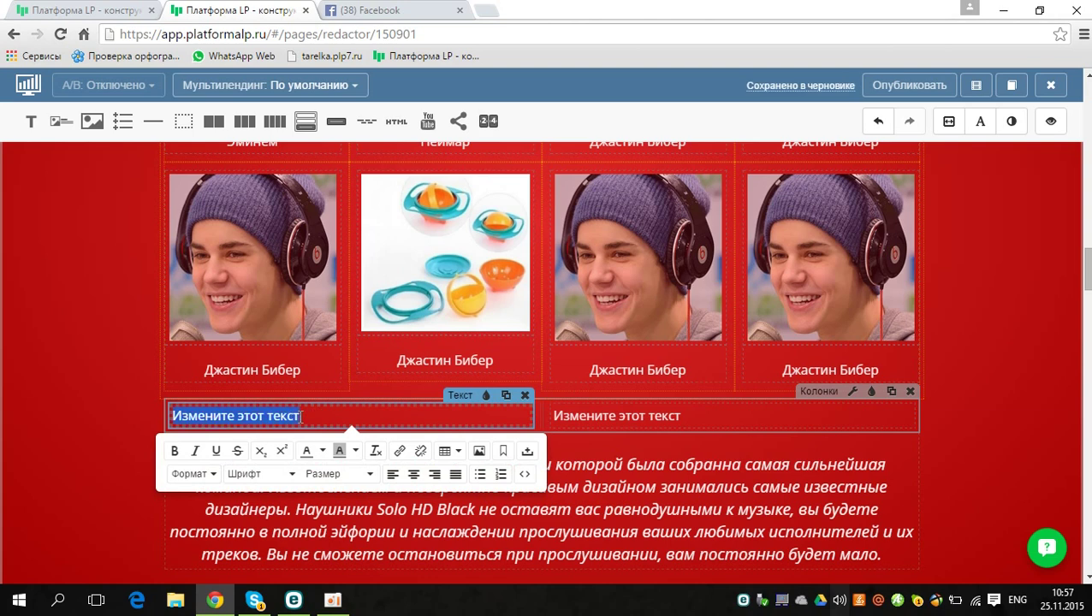
pyautogui.press('Delete')
pyautogui.write('fgbfbgfb')
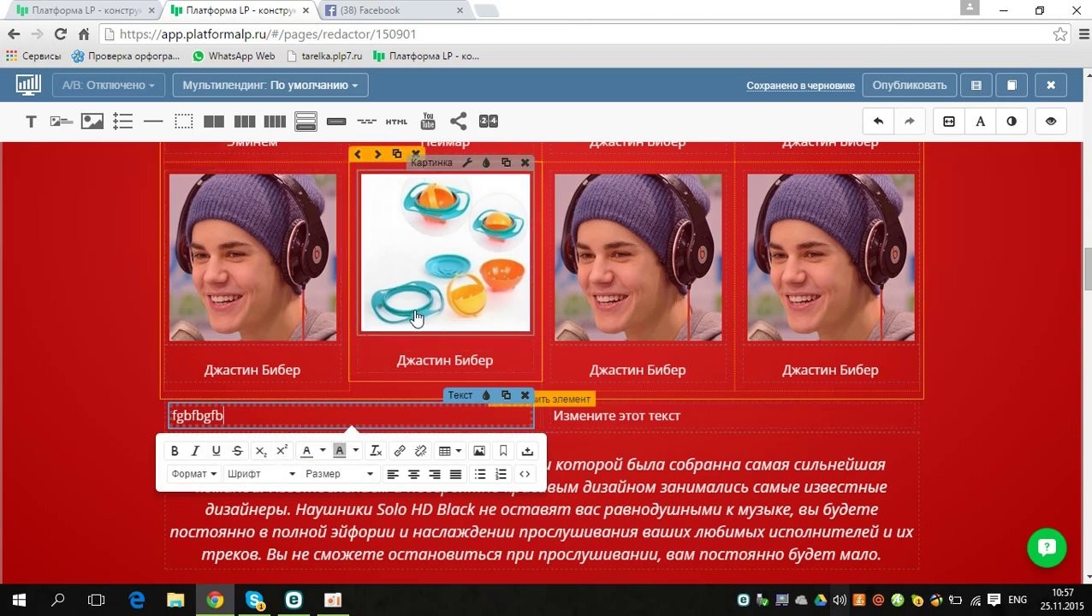
pyautogui.moveTo(213, 121)
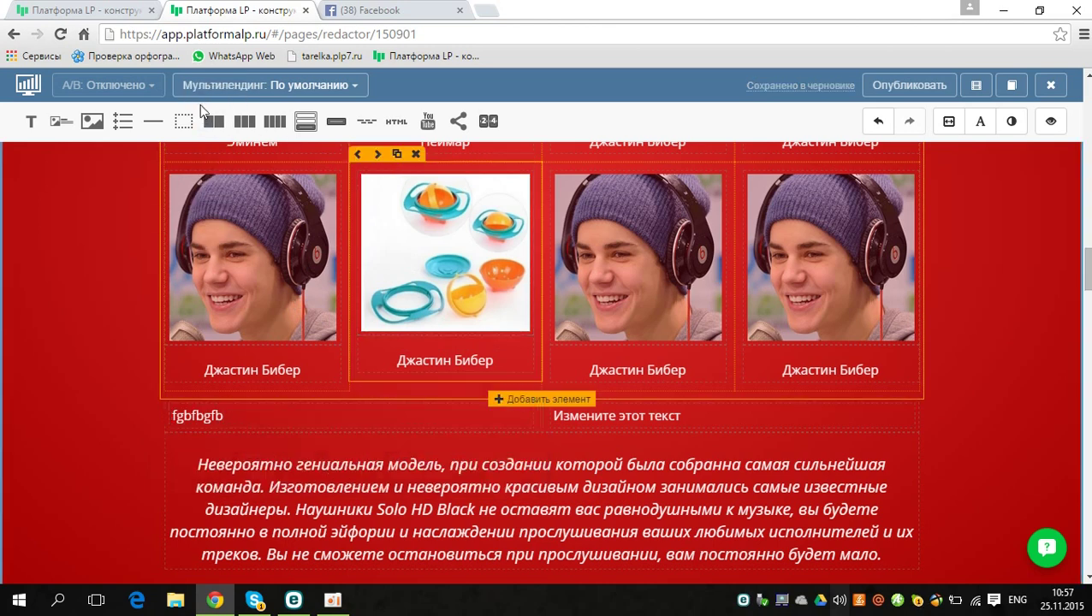
# Step: Drop a two-column block above the bowls picture and delete its left text block
pyautogui.moveTo(377, 189); pyautogui.dragTo(431, 197)
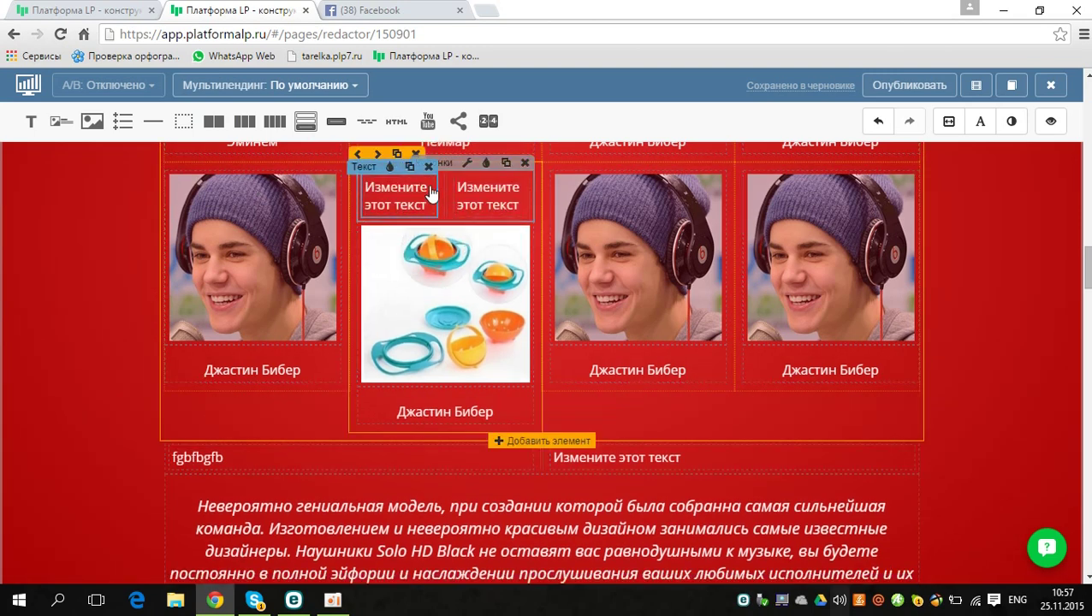
pyautogui.click(431, 193)
pyautogui.click(428, 167)
pyautogui.click(432, 165)
# Step: Clear the remaining placeholder text and strip its blank lines so the block stands empty
pyautogui.click(483, 205)
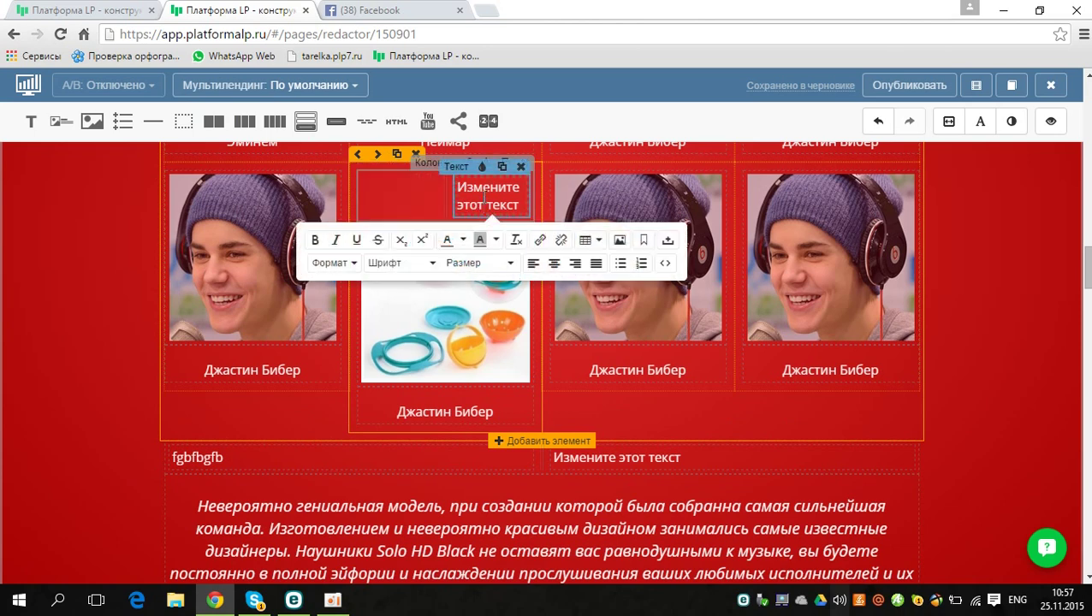
pyautogui.press('BackSpace')
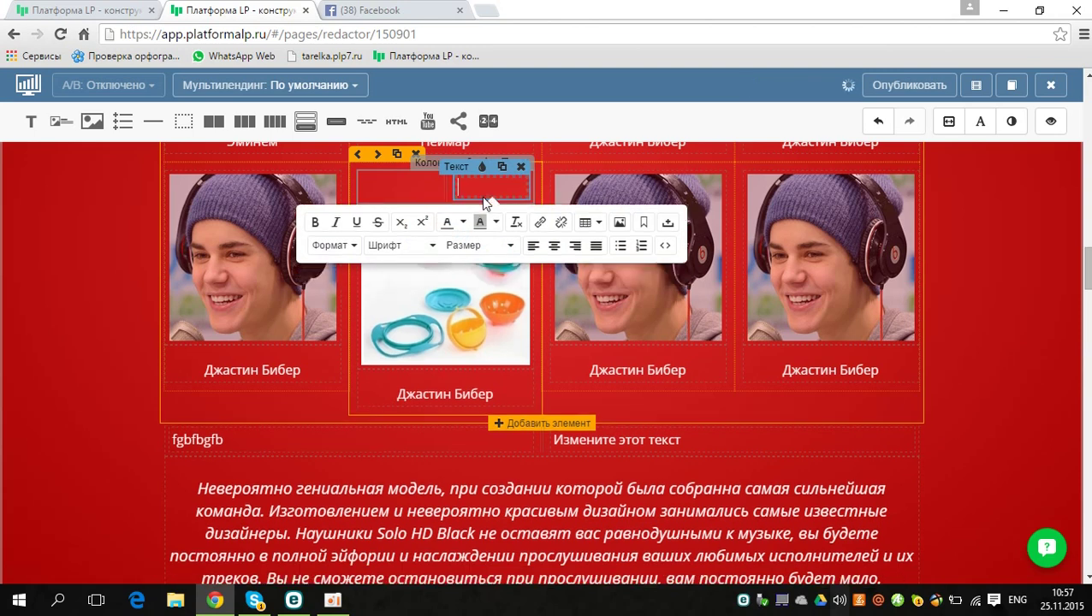
pyautogui.press('Return')
pyautogui.press('Return')
pyautogui.press('Return')
pyautogui.press('Return')
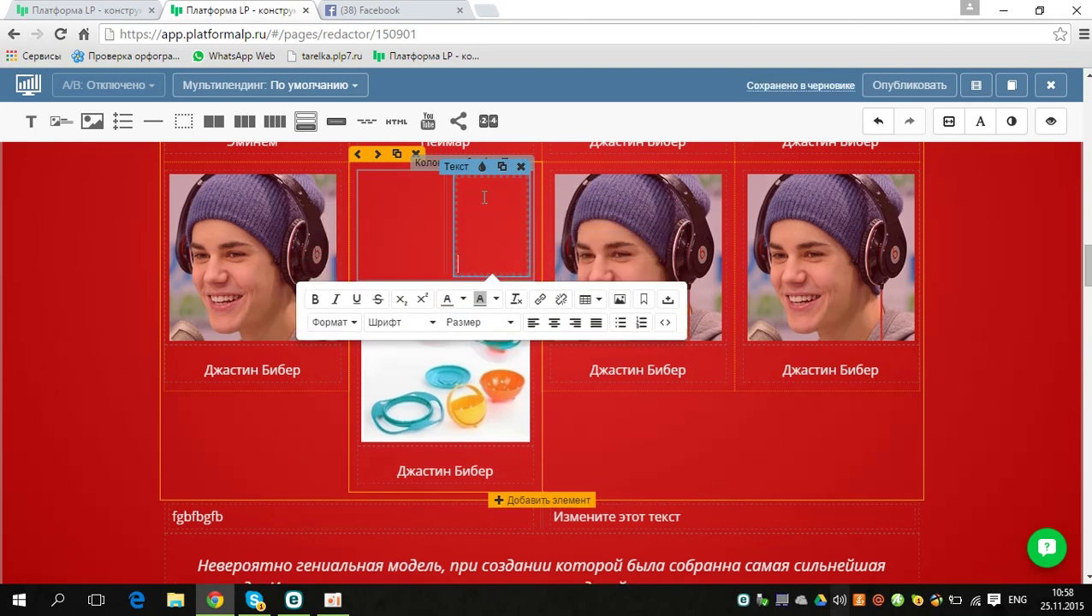
pyautogui.press('Return')
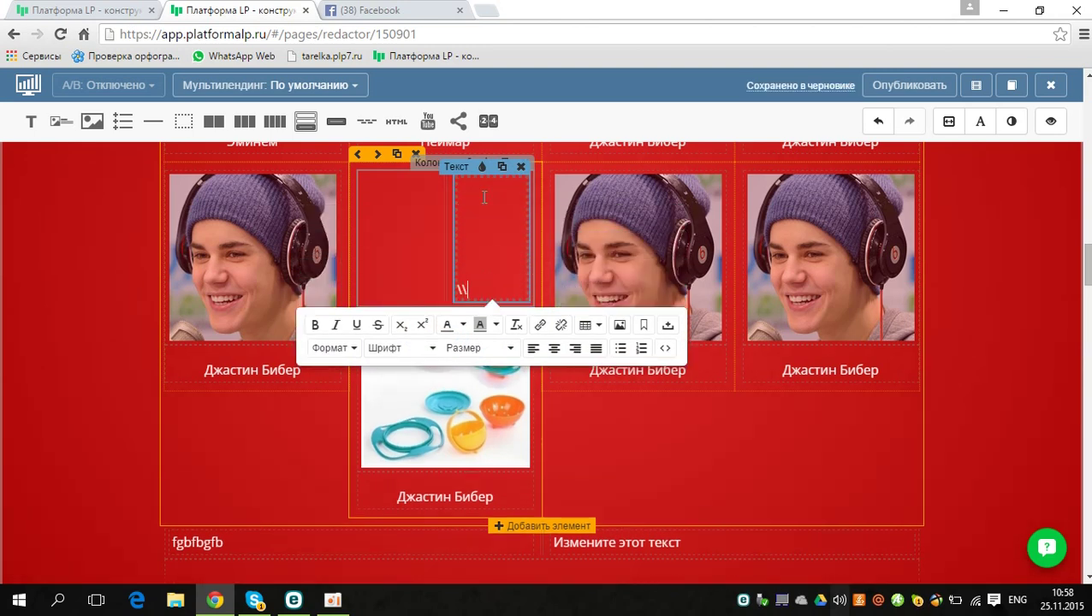
pyautogui.press('BackSpace')
pyautogui.press('BackSpace')
pyautogui.press('BackSpace')
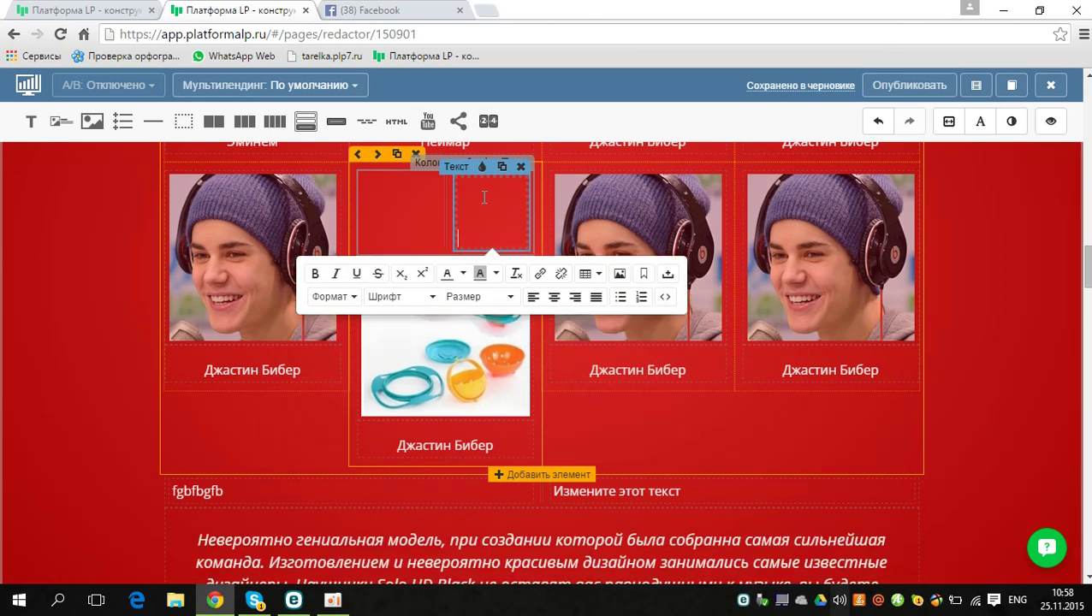
pyautogui.press('BackSpace')
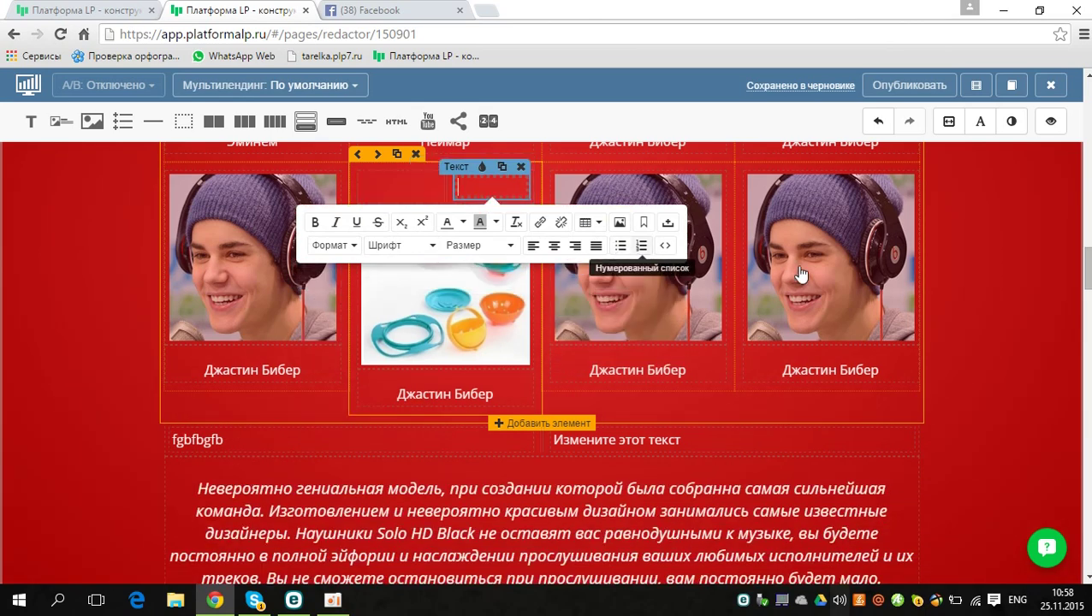
pyautogui.click(948, 280)
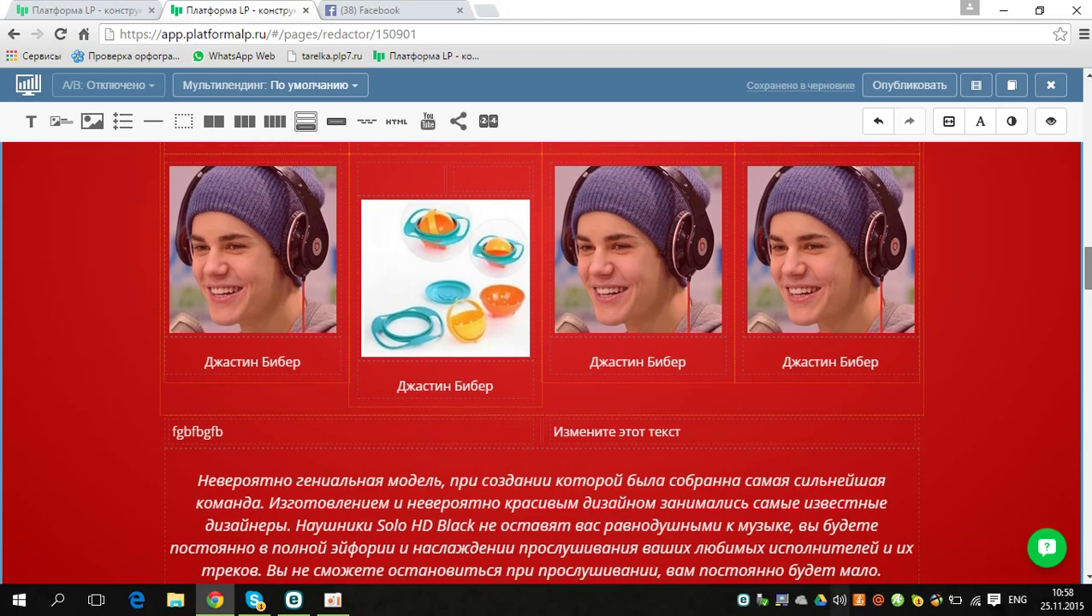
# Step: Add a YouTube video block just below the Beats video-review heading
pyautogui.scroll(-4, 949, 280)
pyautogui.scroll(-2, 542, 360)
pyautogui.scroll(2, 542, 360)
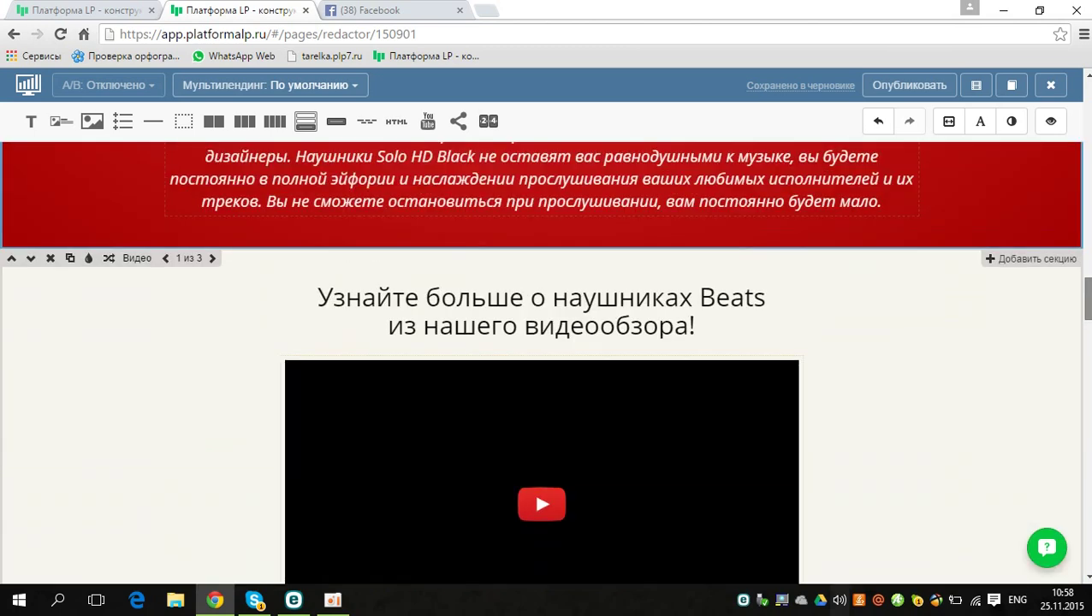
pyautogui.scroll(-2, 542, 360)
pyautogui.scroll(1, 542, 360)
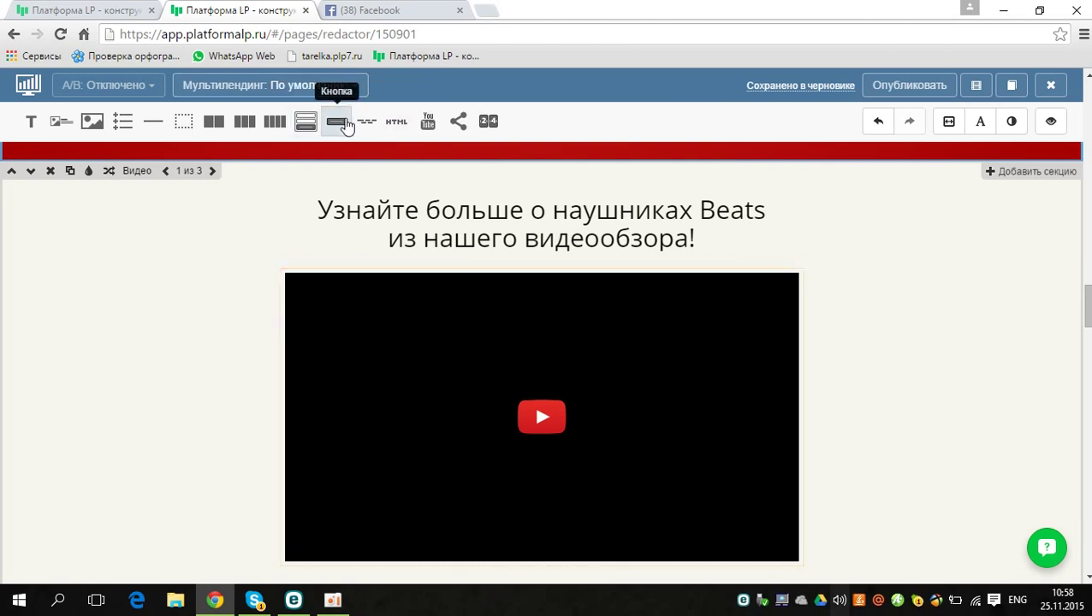
pyautogui.moveTo(427, 122)
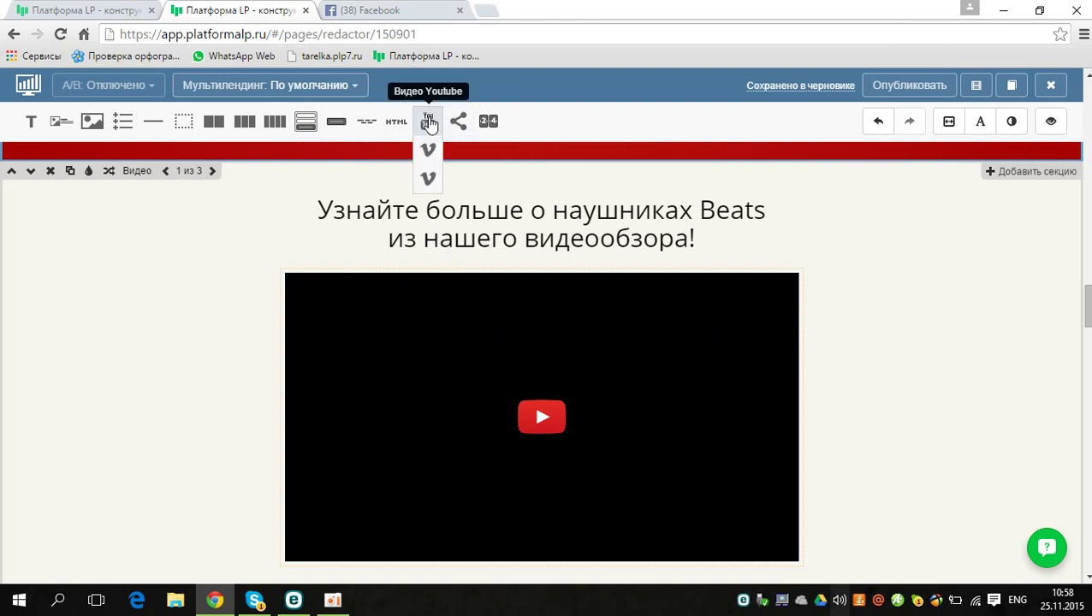
pyautogui.moveTo(427, 124); pyautogui.dragTo(489, 265)
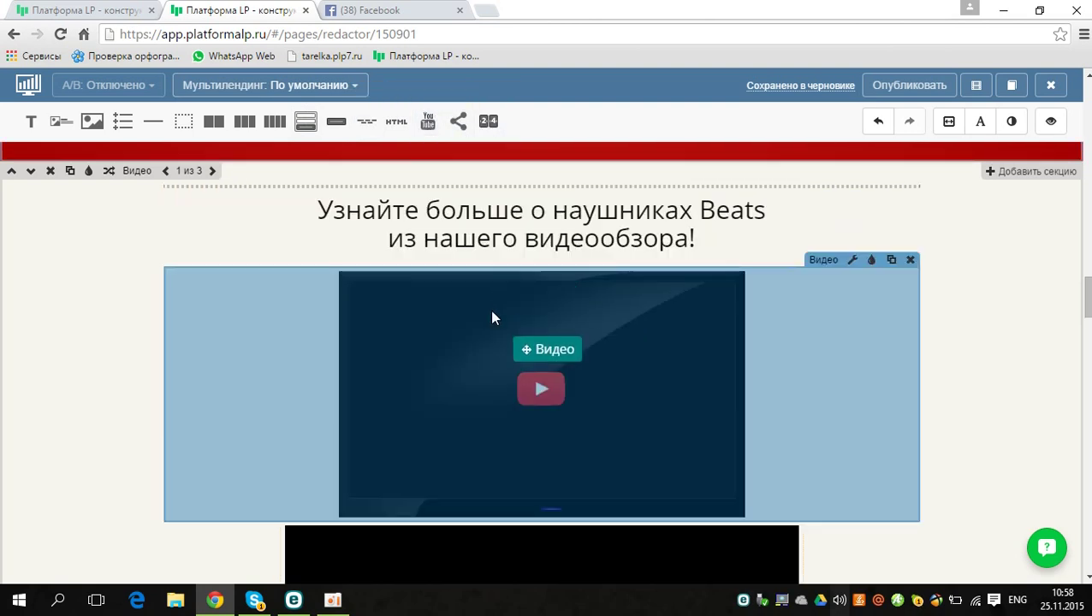
pyautogui.moveTo(493, 318)
pyautogui.mouseDown()
pyautogui.moveTo(502, 287)
pyautogui.moveTo(503, 335)
pyautogui.mouseUp()
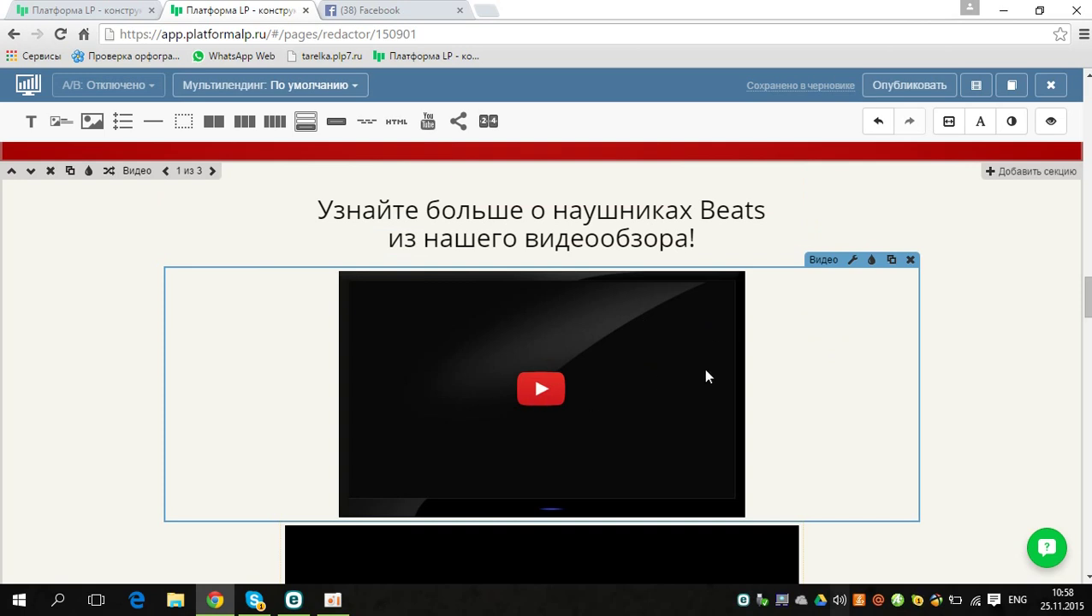
# Step: Give the new video the wooden-shelf TV player cover in its Плеер settings
pyautogui.click(853, 261)
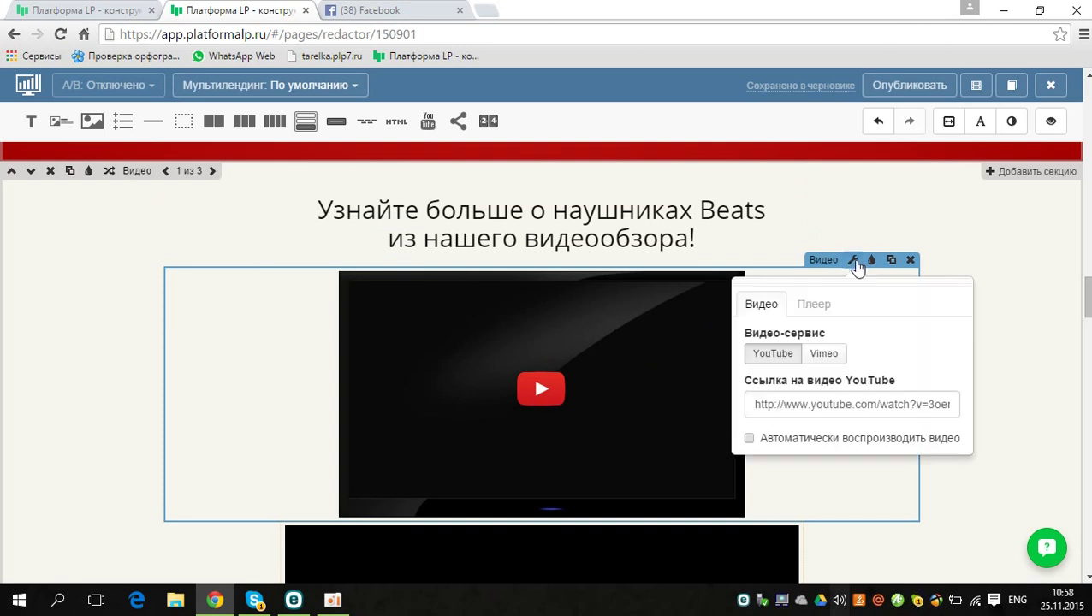
pyautogui.click(813, 308)
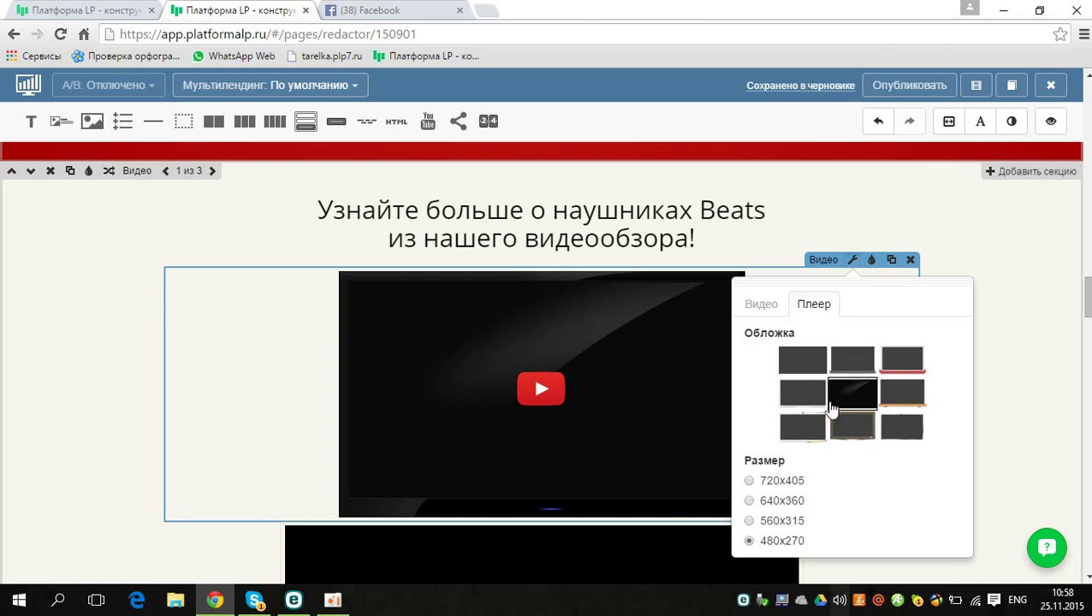
pyautogui.click(907, 402)
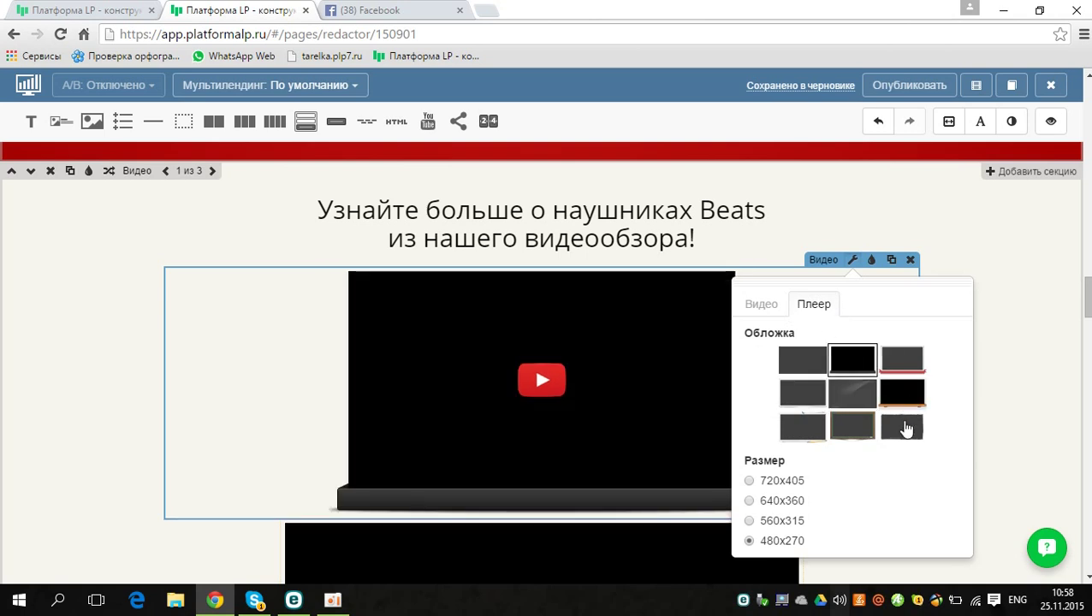
pyautogui.click(760, 307)
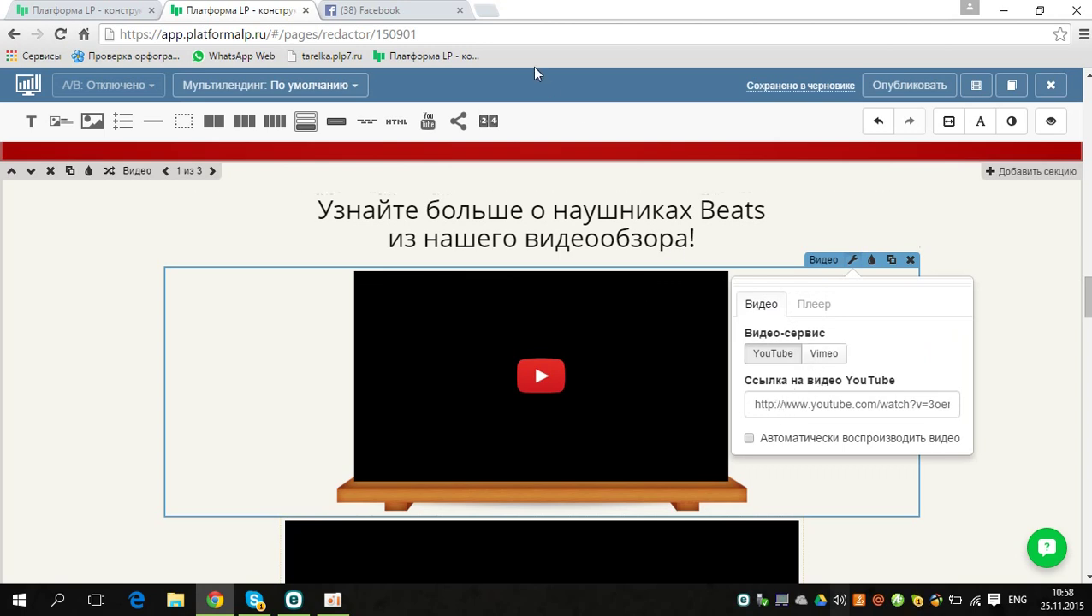
# Step: Open a new browser tab and search for youtube
pyautogui.click(486, 12)
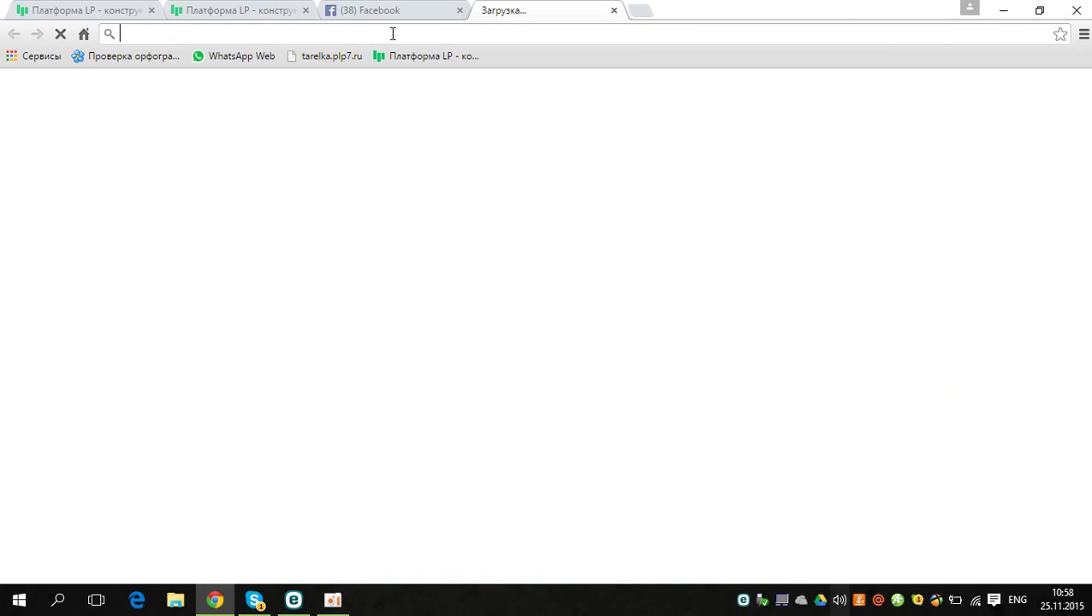
pyautogui.write('yu')
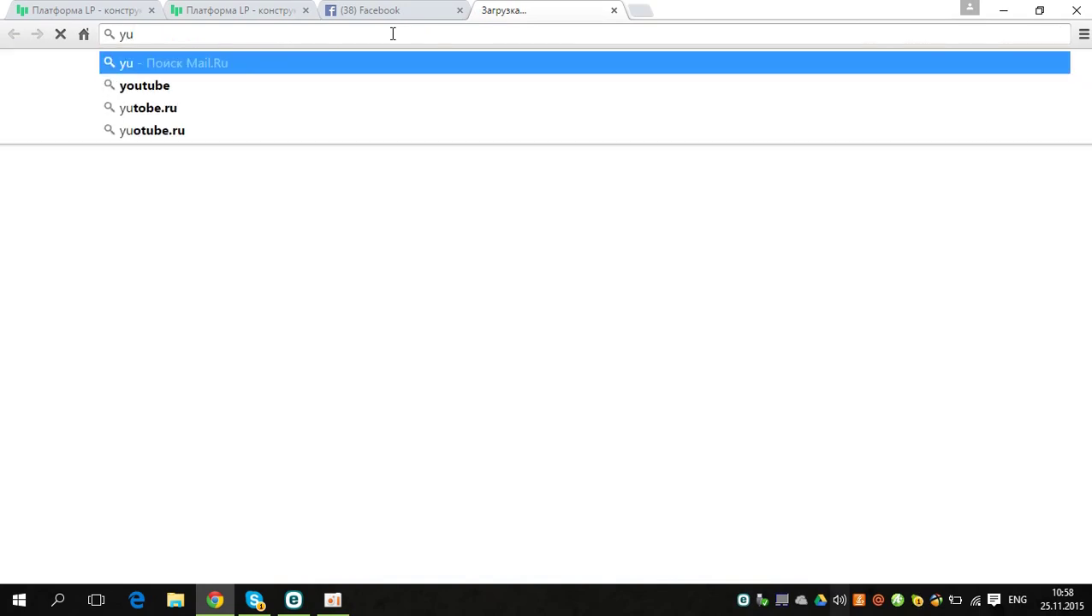
pyautogui.press('Down')
pyautogui.press('Return')
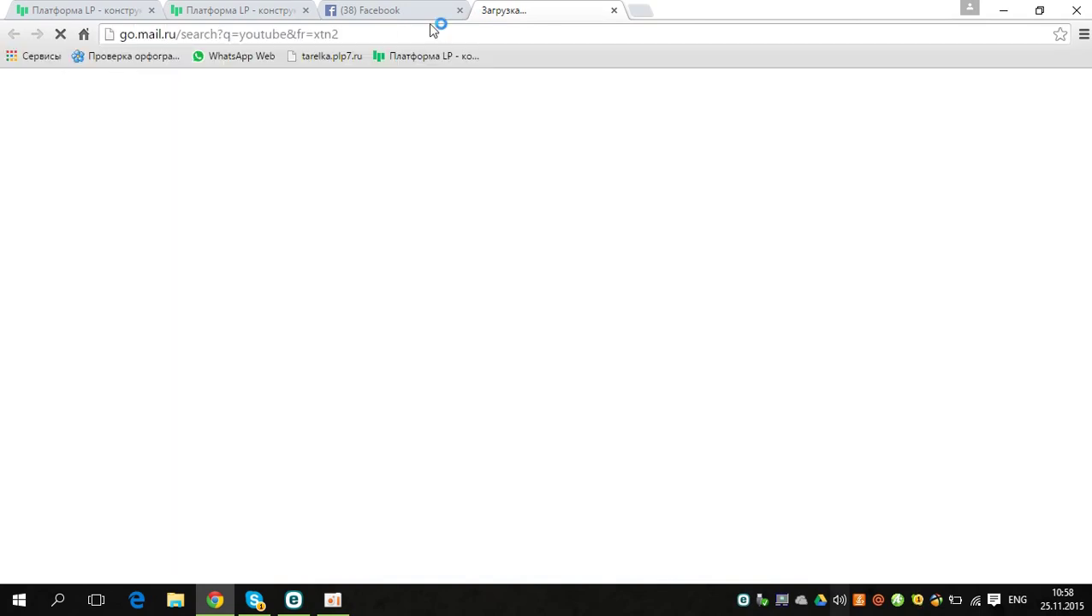
# Step: Check the new video's current YouTube link, then copy the search results page address
pyautogui.click(263, 11)
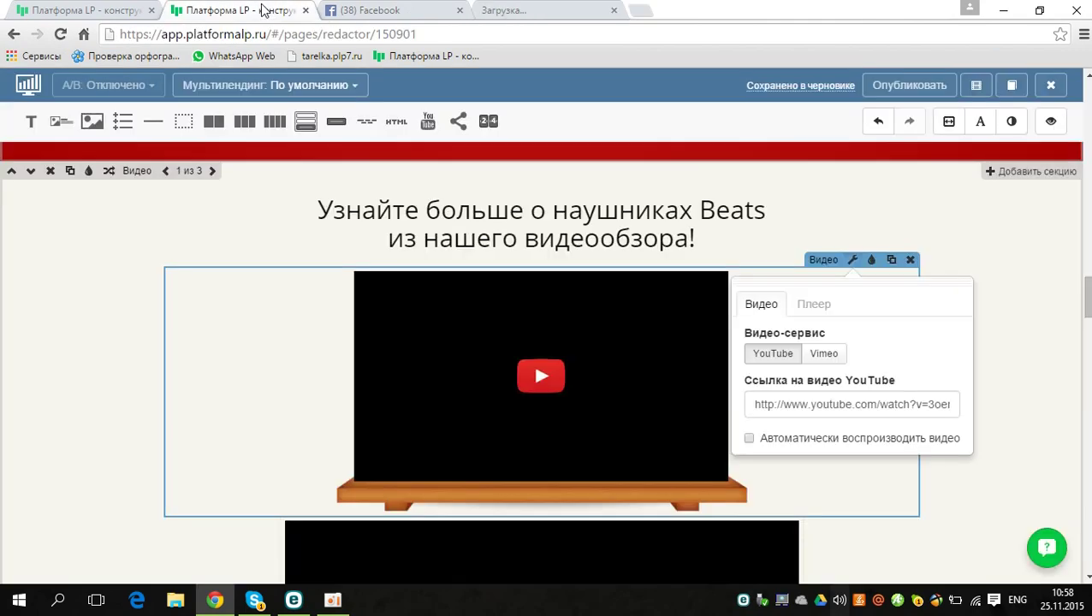
pyautogui.doubleClick(793, 407)
pyautogui.tripleClick(793, 411)
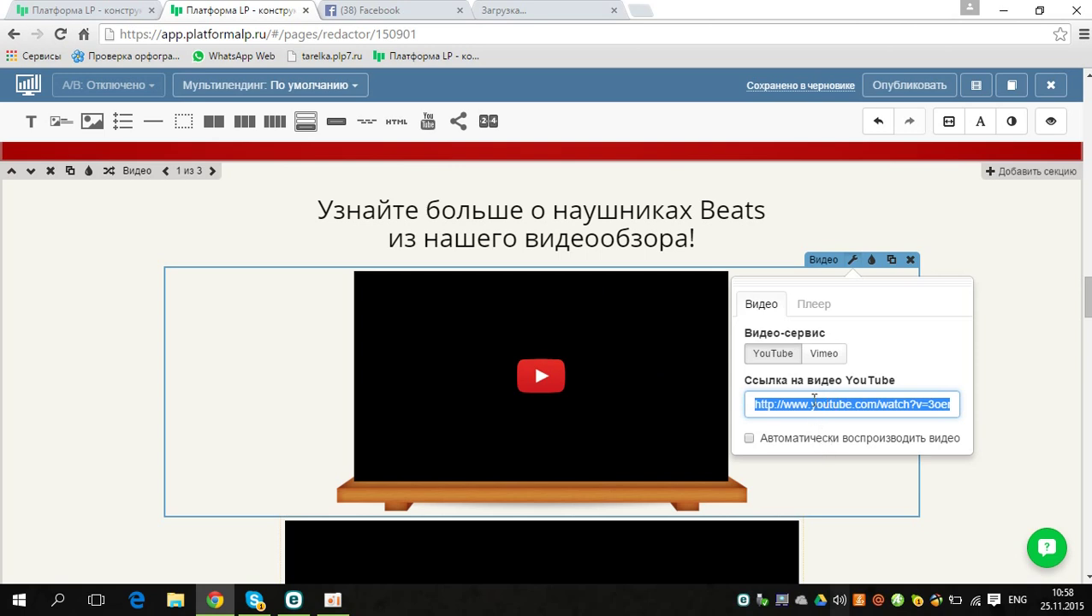
pyautogui.click(1003, 357)
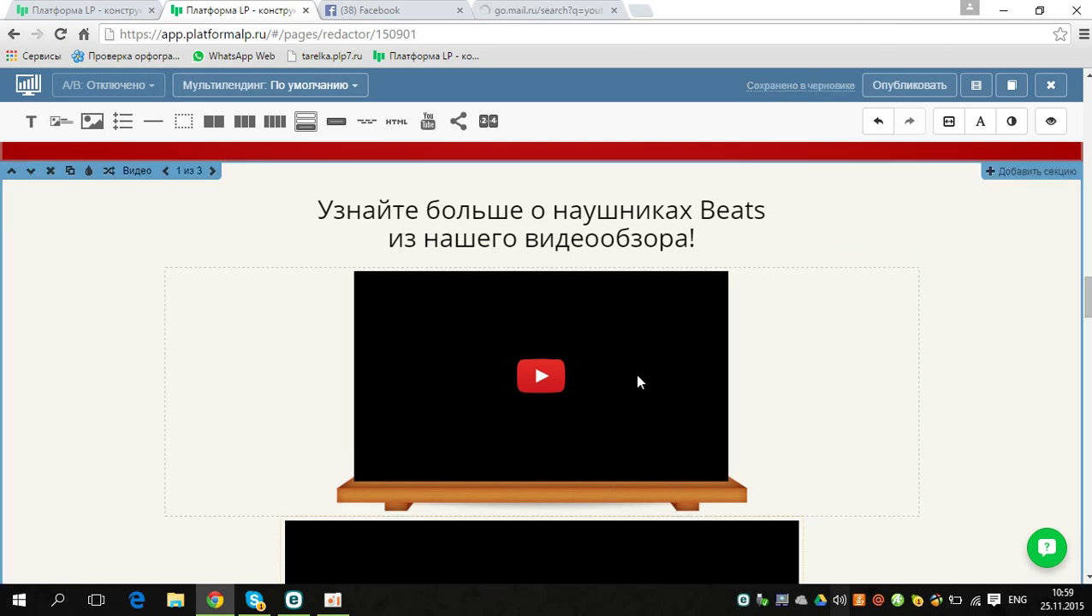
pyautogui.moveTo(696, 332)
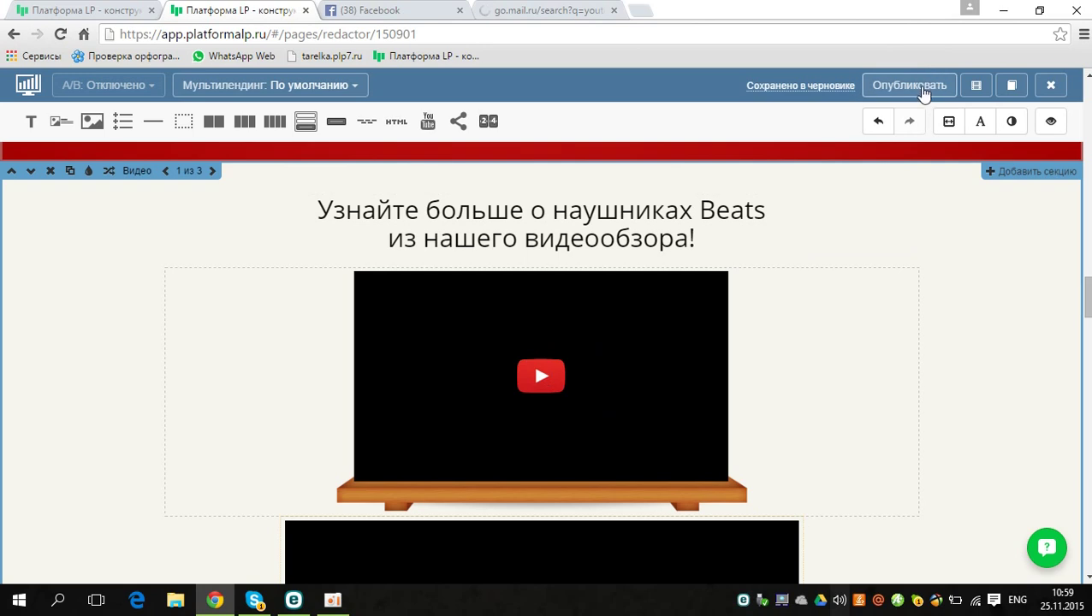
pyautogui.click(533, 12)
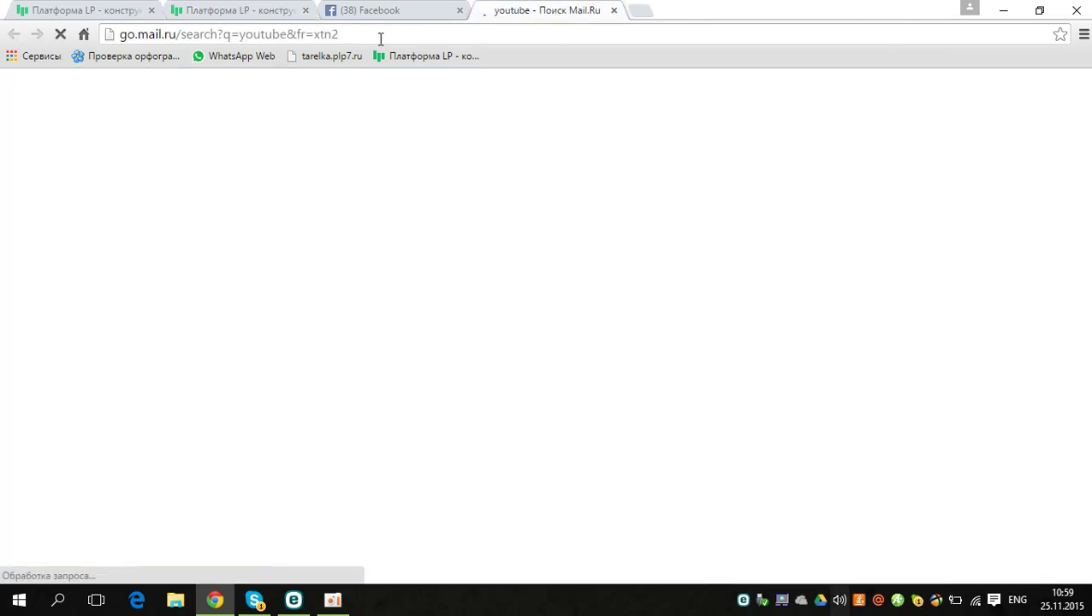
pyautogui.click(346, 35)
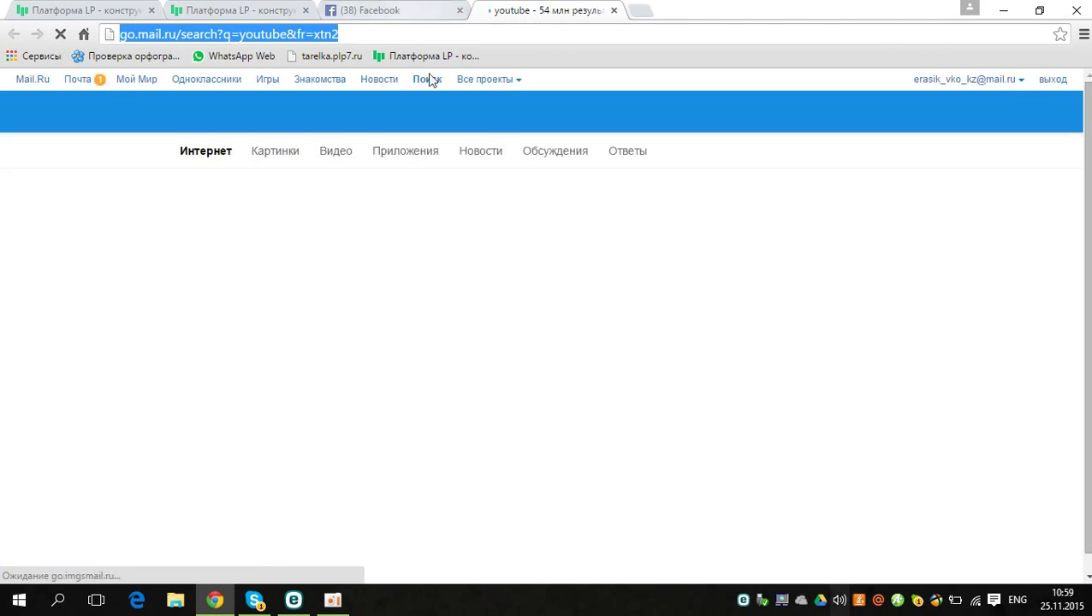
pyautogui.click(274, 8)
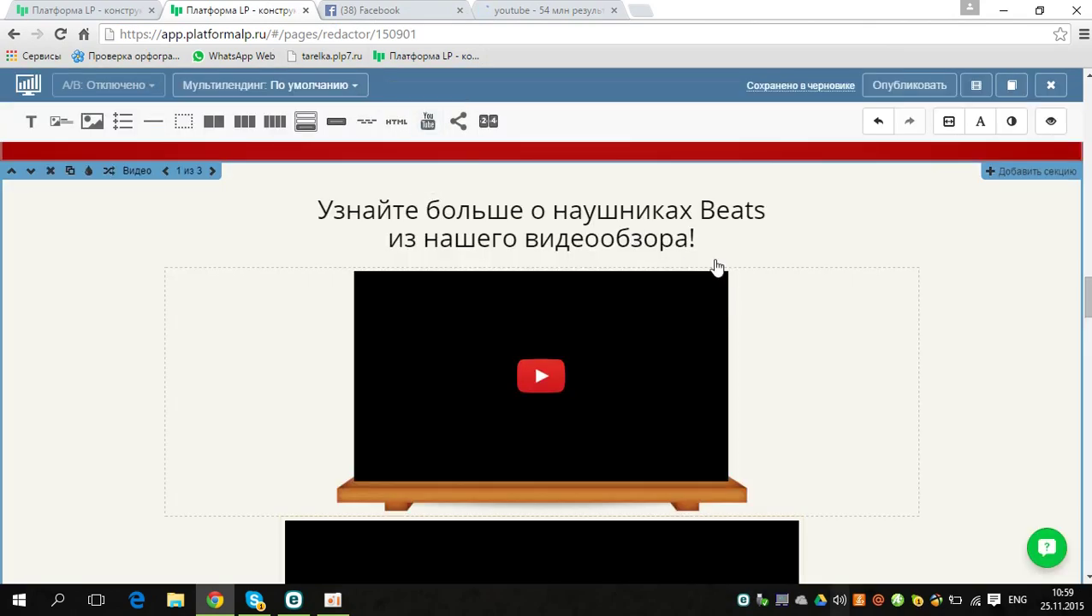
# Step: Paste the copied search address into the shelf-framed video's link field
pyautogui.click(853, 261)
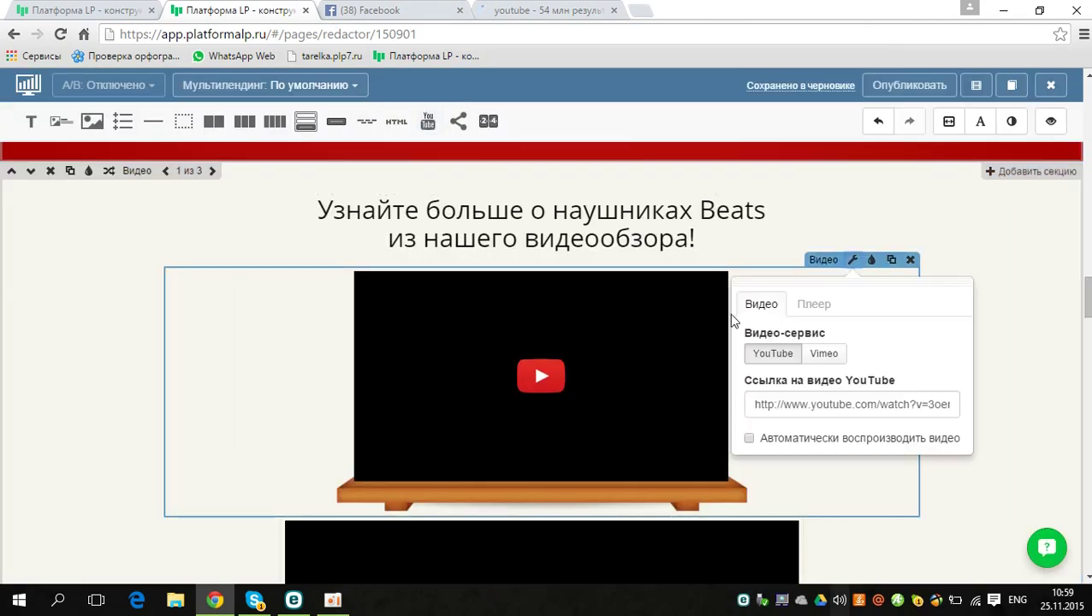
pyautogui.click(828, 406)
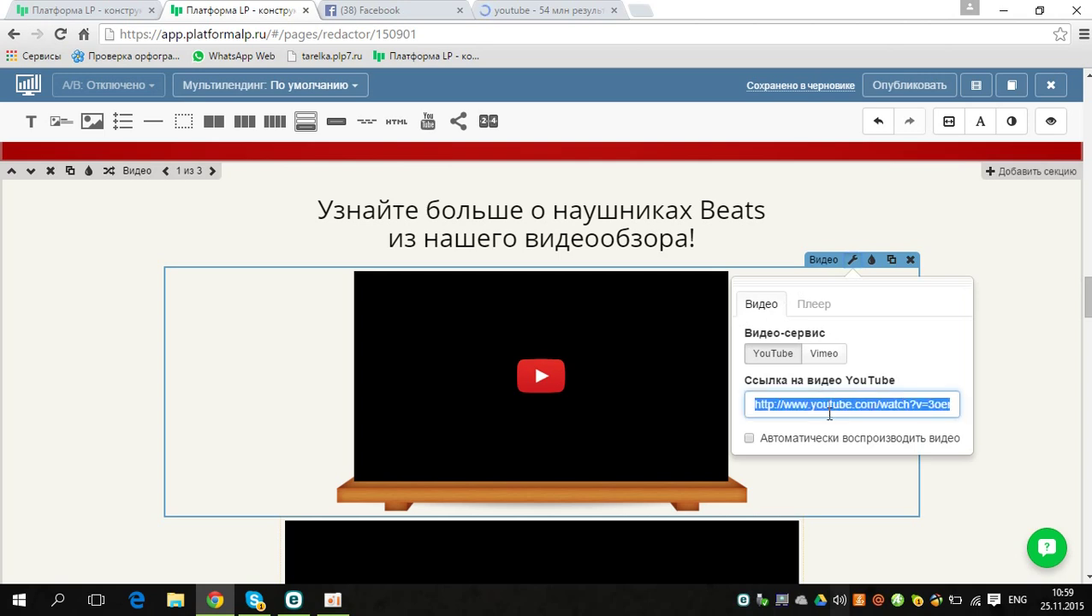
pyautogui.write('/go.mail.ru/search?q=youtube&fr=xtn2')
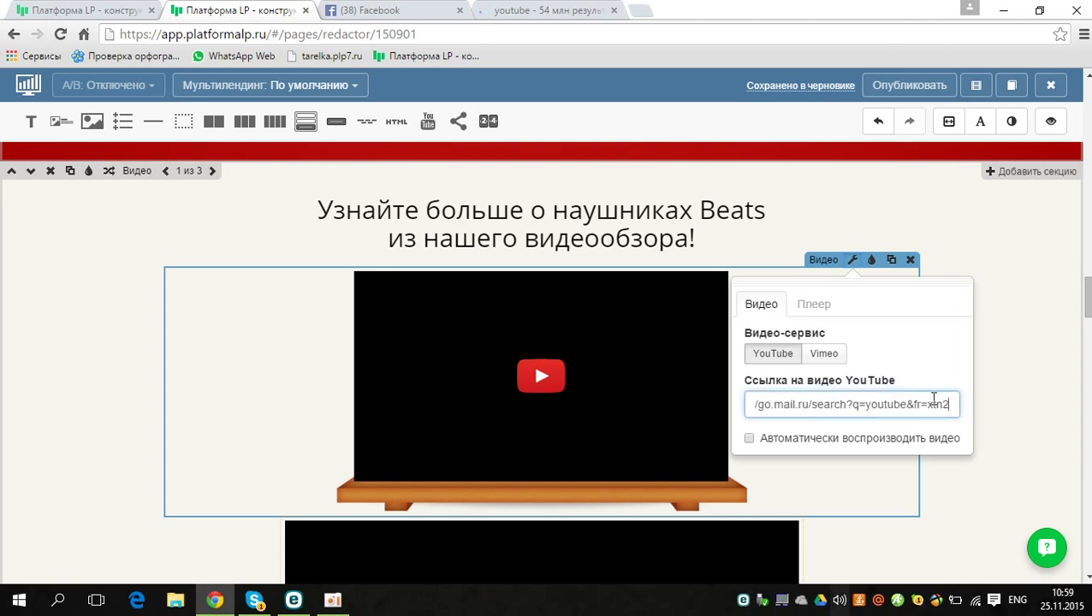
pyautogui.click(1023, 384)
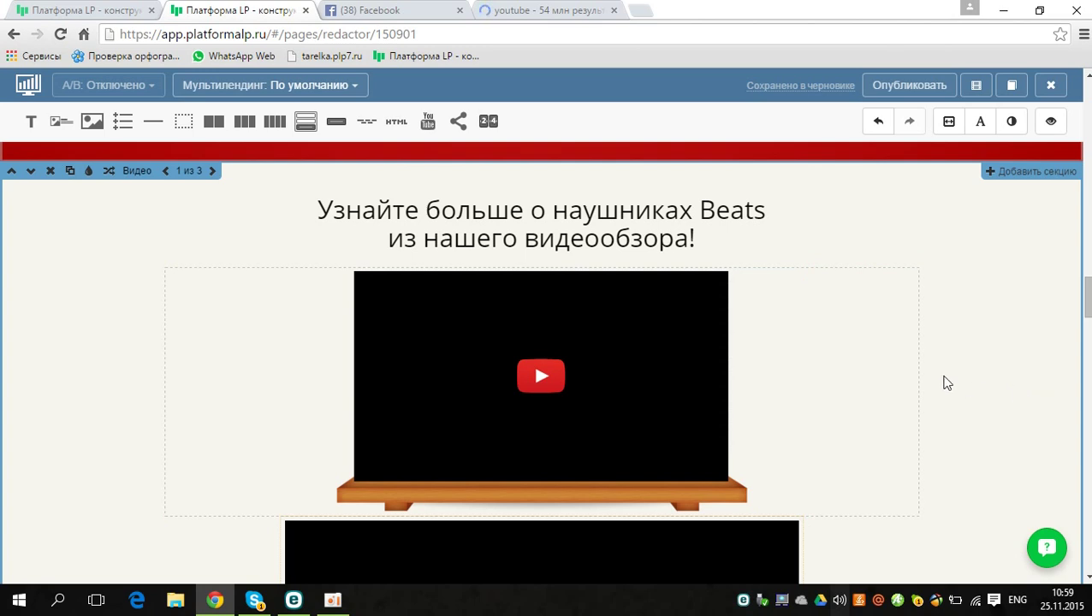
pyautogui.scroll(-5, 544, 359)
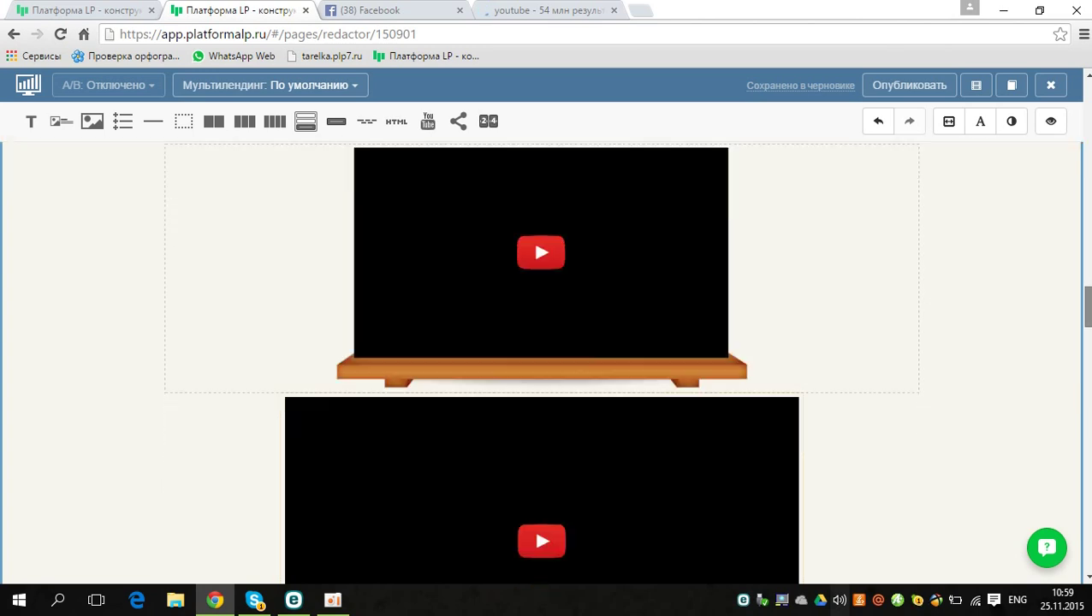
pyautogui.scroll(-1, 544, 360)
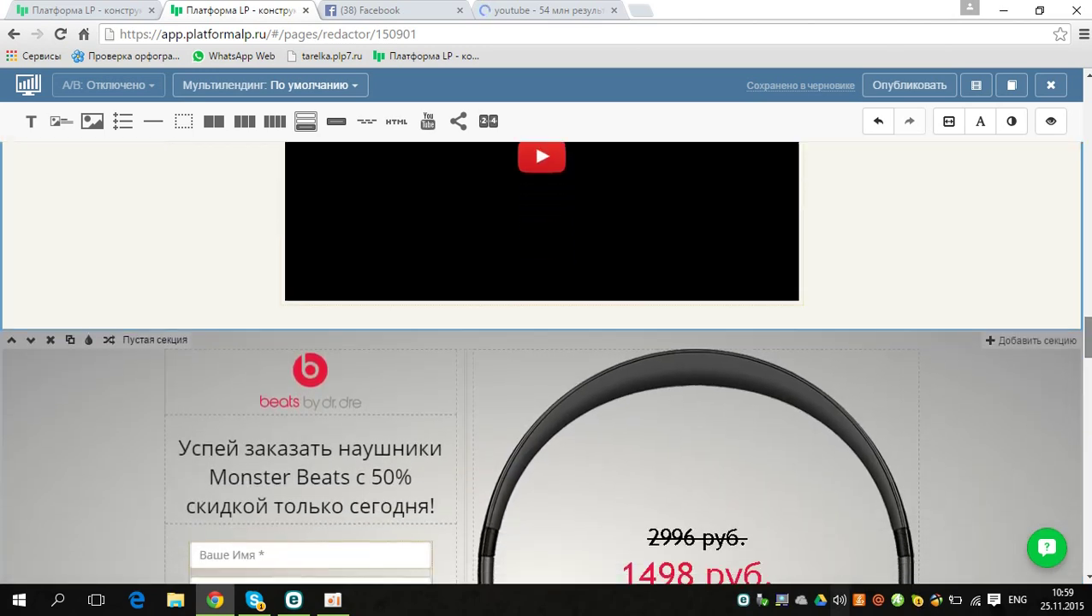
# Step: Drop a Форма заявки lead form with name, e-mail and submit button below the review video
pyautogui.moveTo(1087, 339)
pyautogui.mouseDown()
pyautogui.moveTo(1087, 365)
pyautogui.moveTo(1088, 301)
pyautogui.moveTo(1089, 318)
pyautogui.mouseUp()
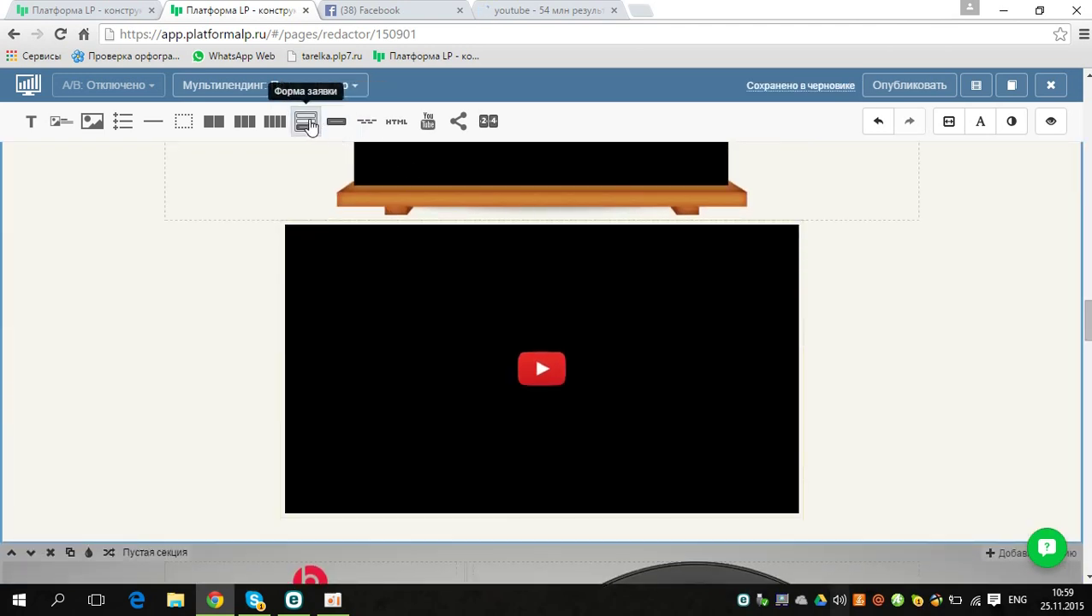
pyautogui.moveTo(305, 124); pyautogui.dragTo(525, 485)
pyautogui.moveTo(548, 527); pyautogui.dragTo(547, 525)
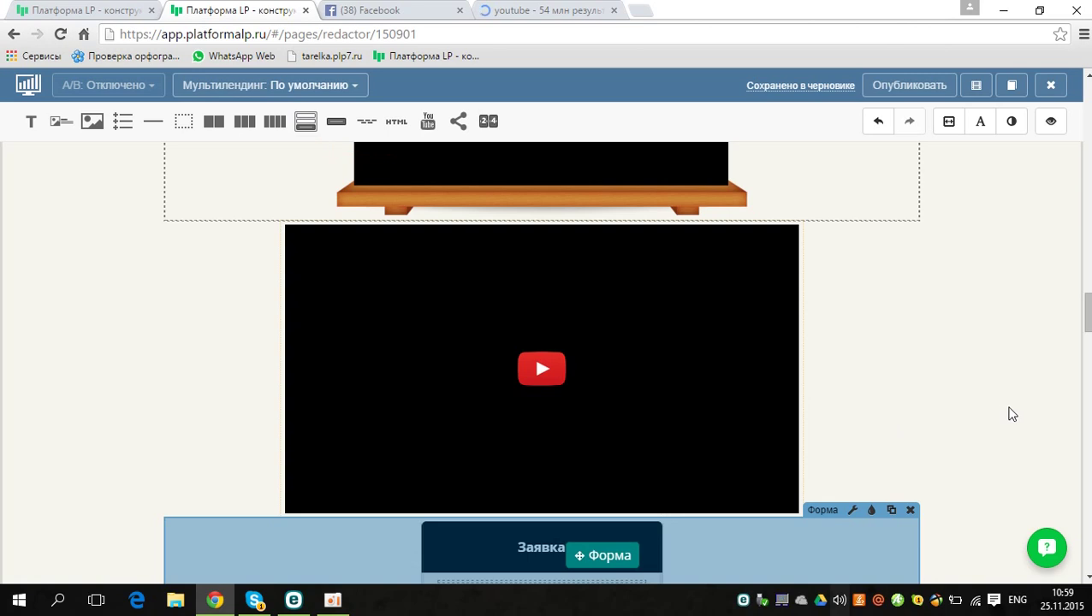
pyautogui.moveTo(1089, 306); pyautogui.dragTo(1075, 328)
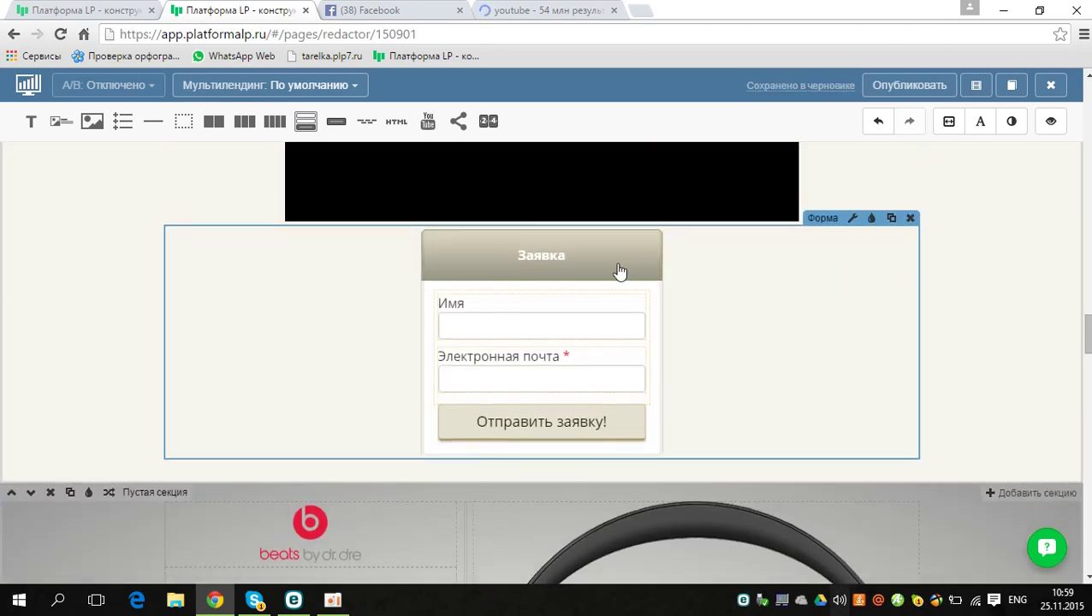
# Step: Set the lead form's colour to yellow rgb(232,207,53)
pyautogui.click(838, 227)
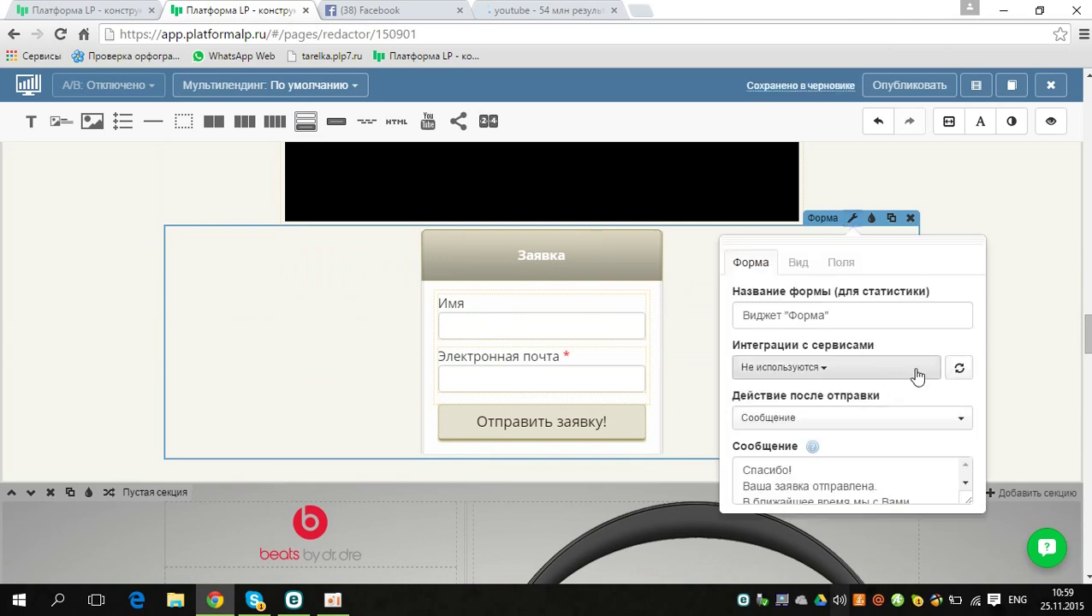
pyautogui.click(797, 264)
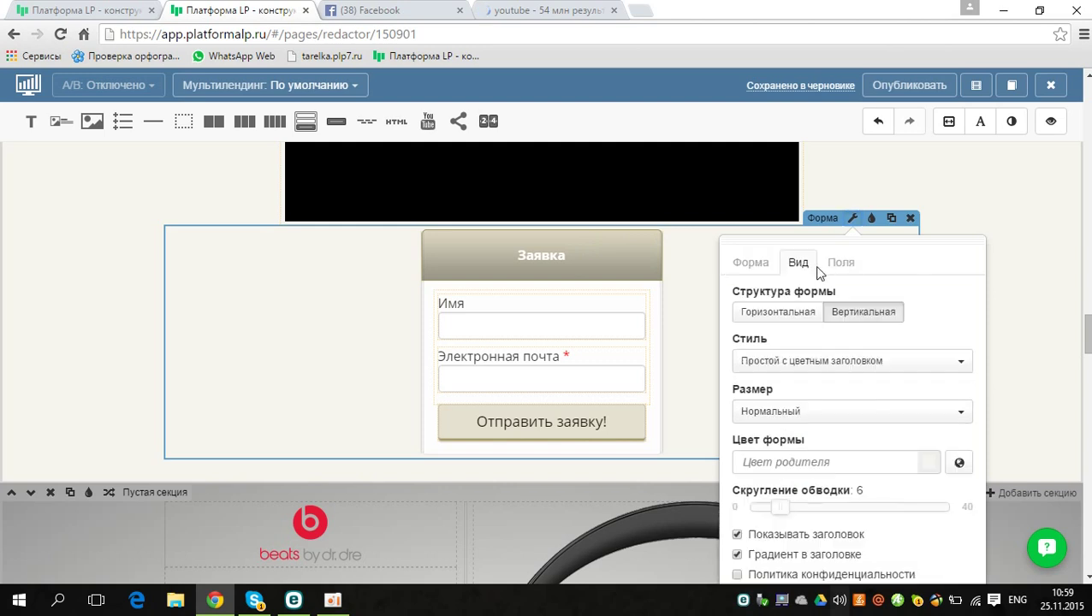
pyautogui.click(930, 467)
pyautogui.click(885, 507)
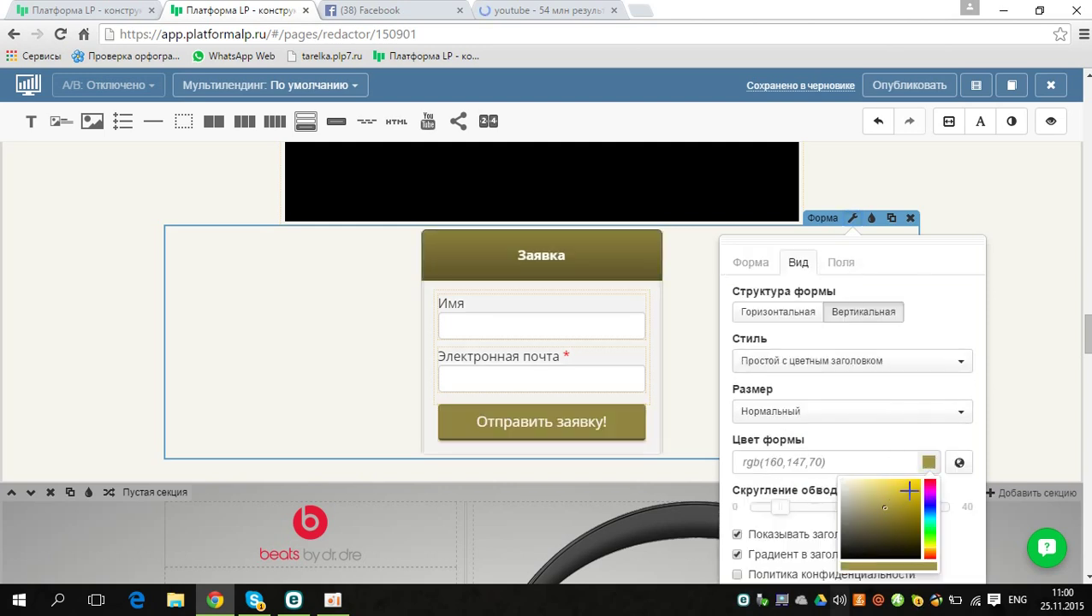
pyautogui.click(903, 494)
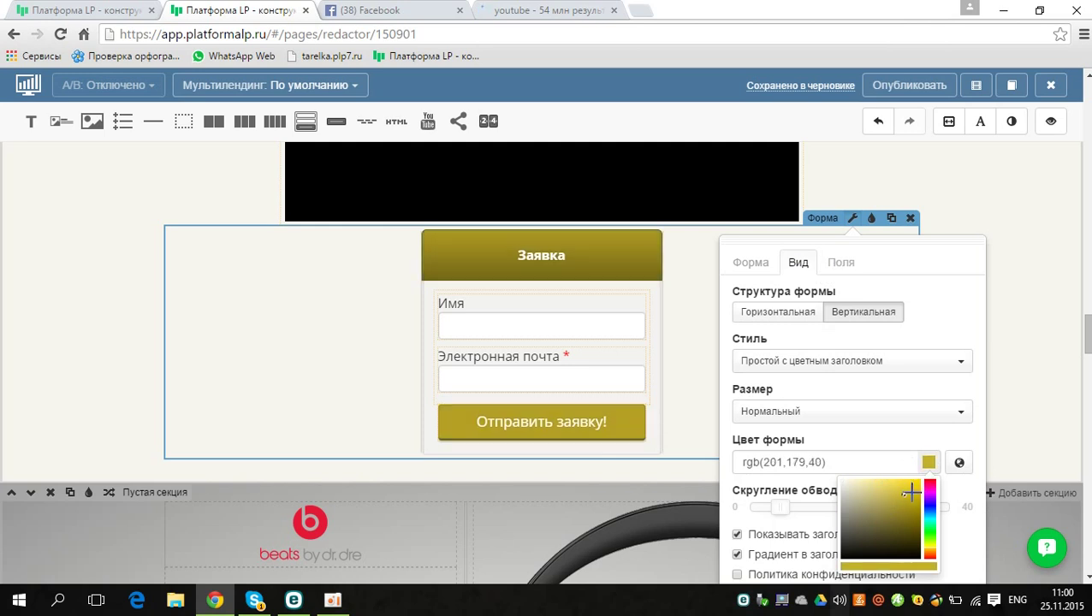
pyautogui.click(915, 485)
# Step: Keep the form vertical and choose the 'Простой с цветным заголовком' style
pyautogui.click(794, 321)
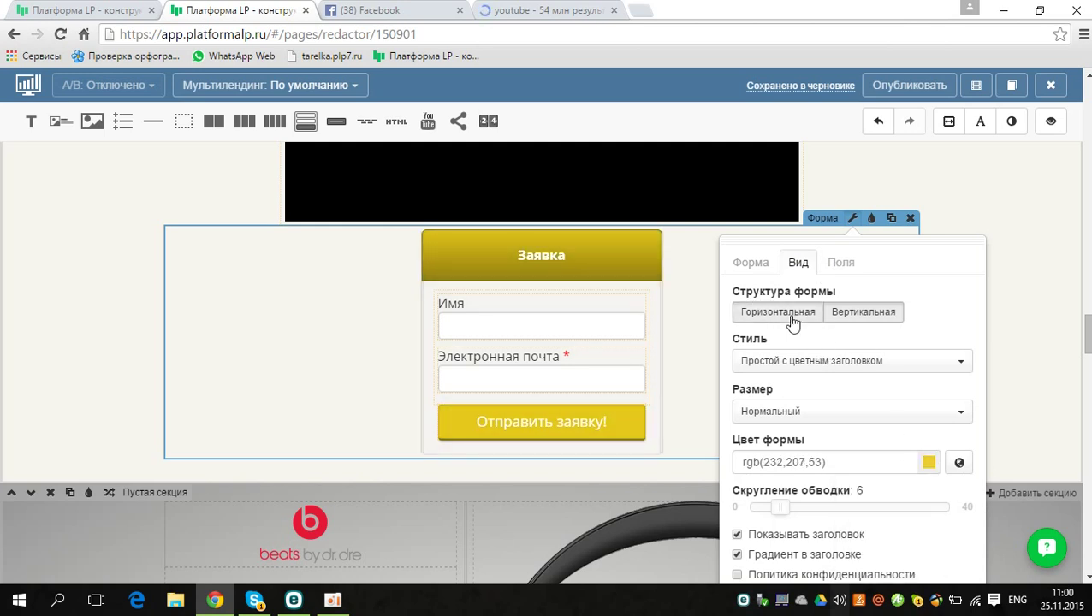
pyautogui.click(847, 319)
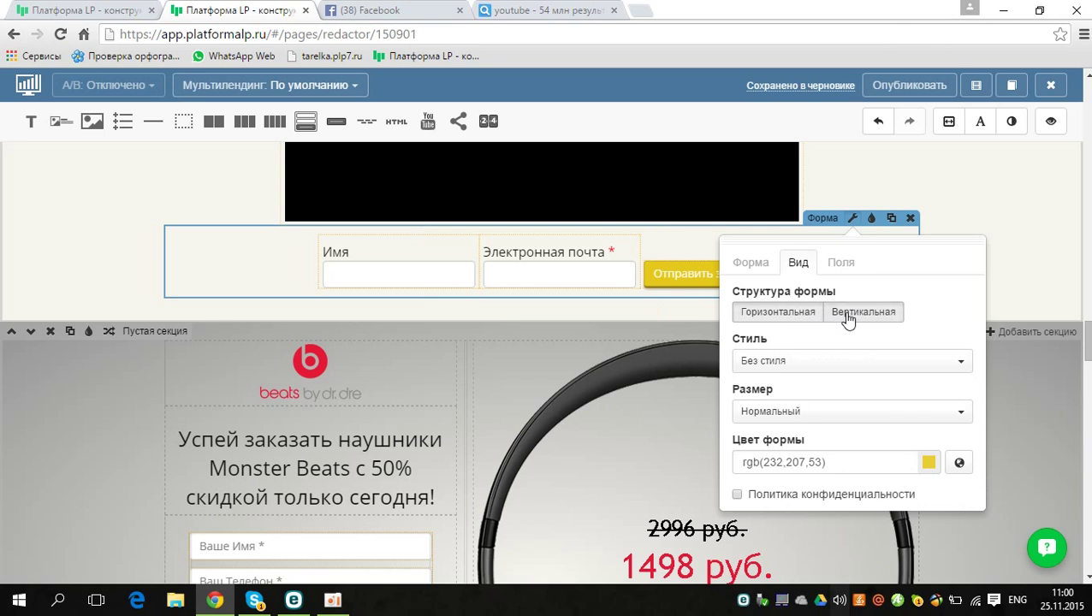
pyautogui.click(816, 363)
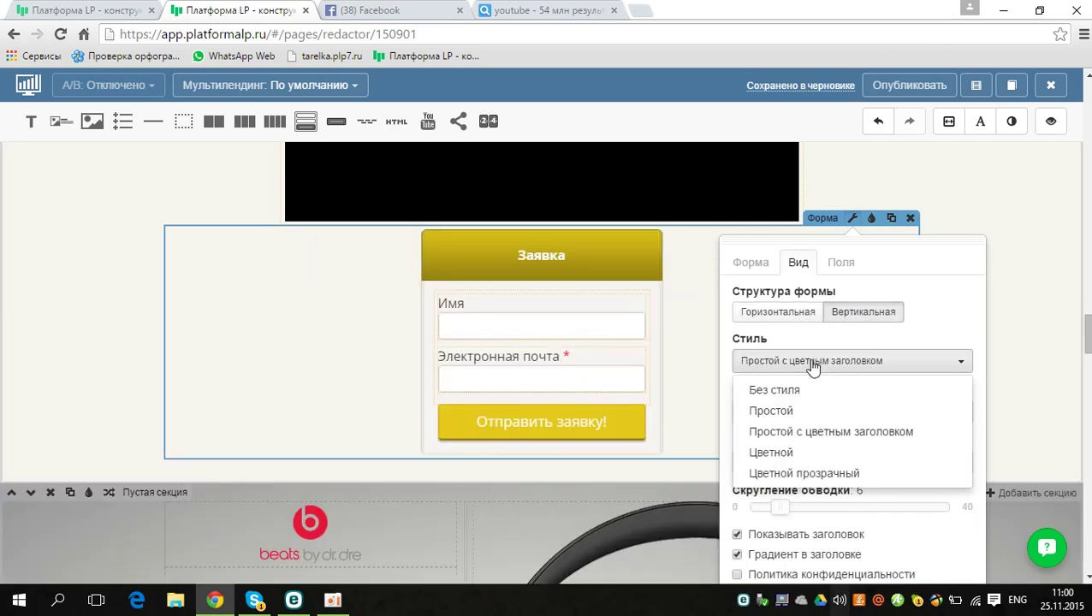
pyautogui.click(774, 390)
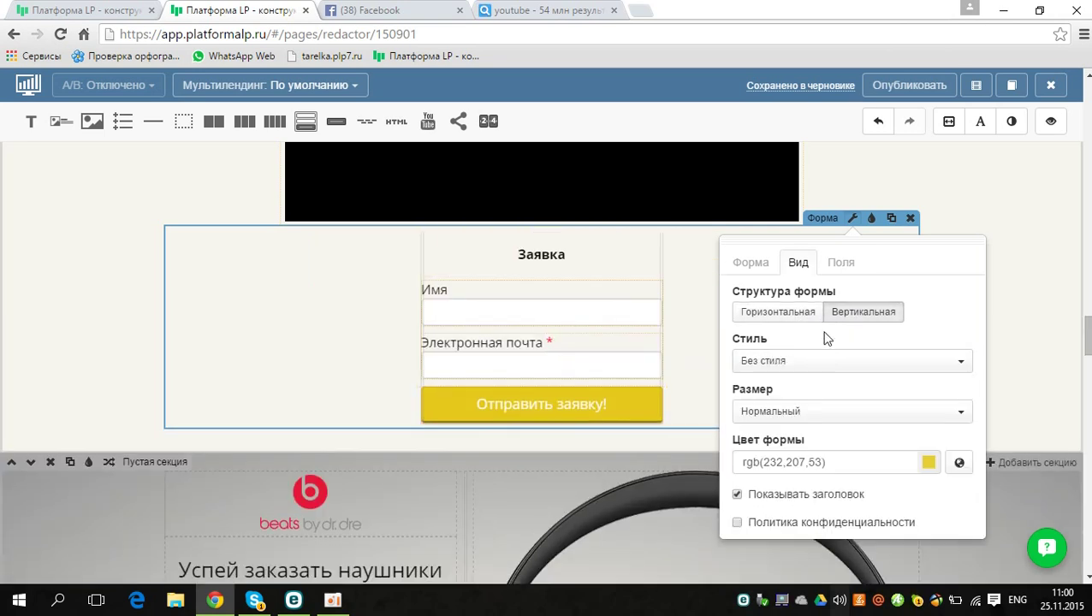
pyautogui.click(791, 363)
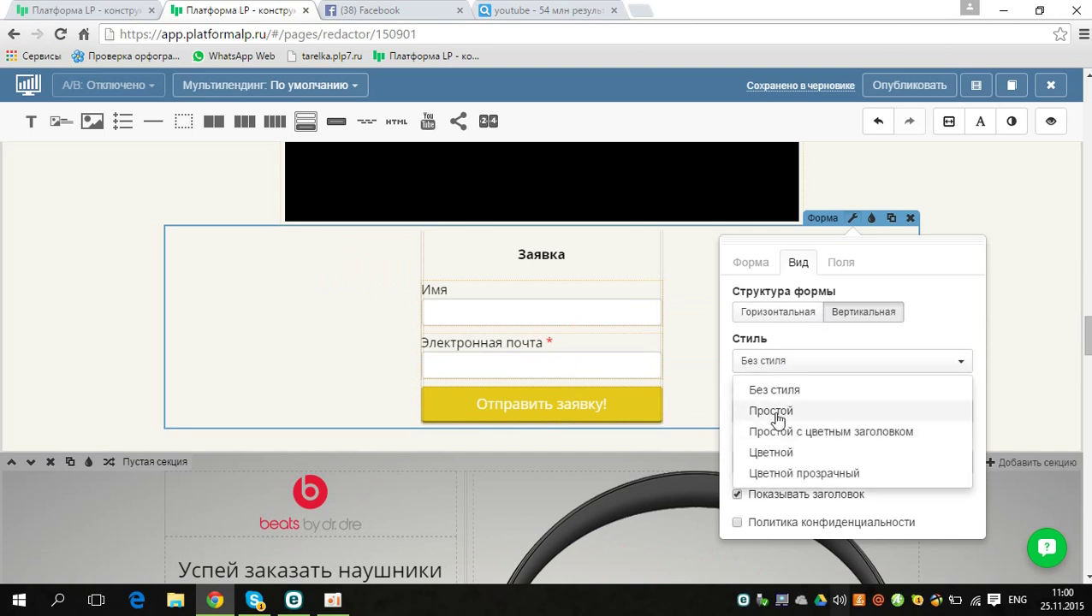
pyautogui.click(764, 451)
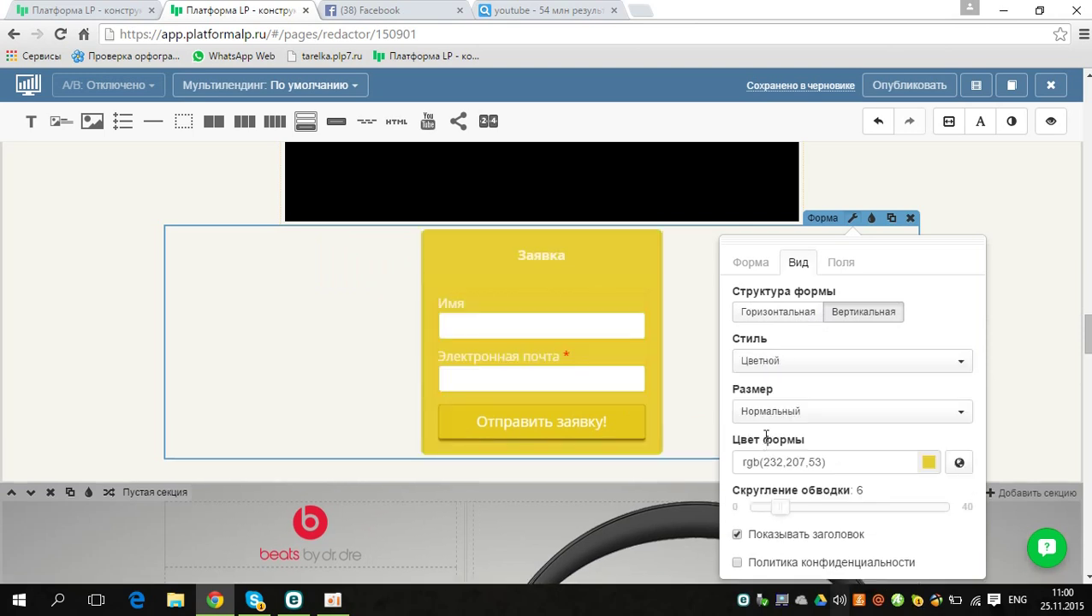
pyautogui.click(788, 361)
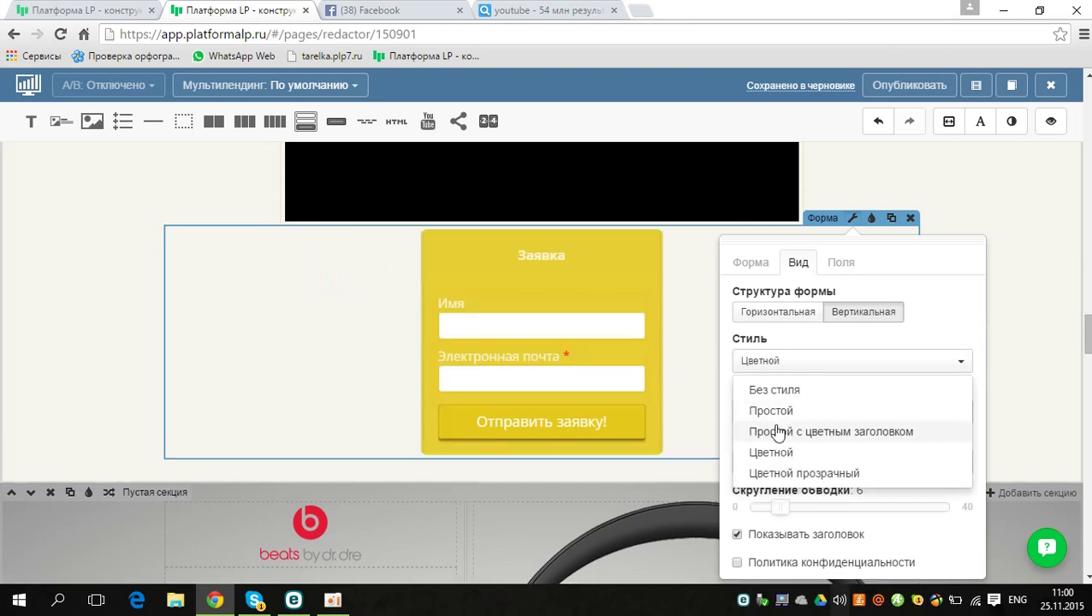
pyautogui.click(779, 433)
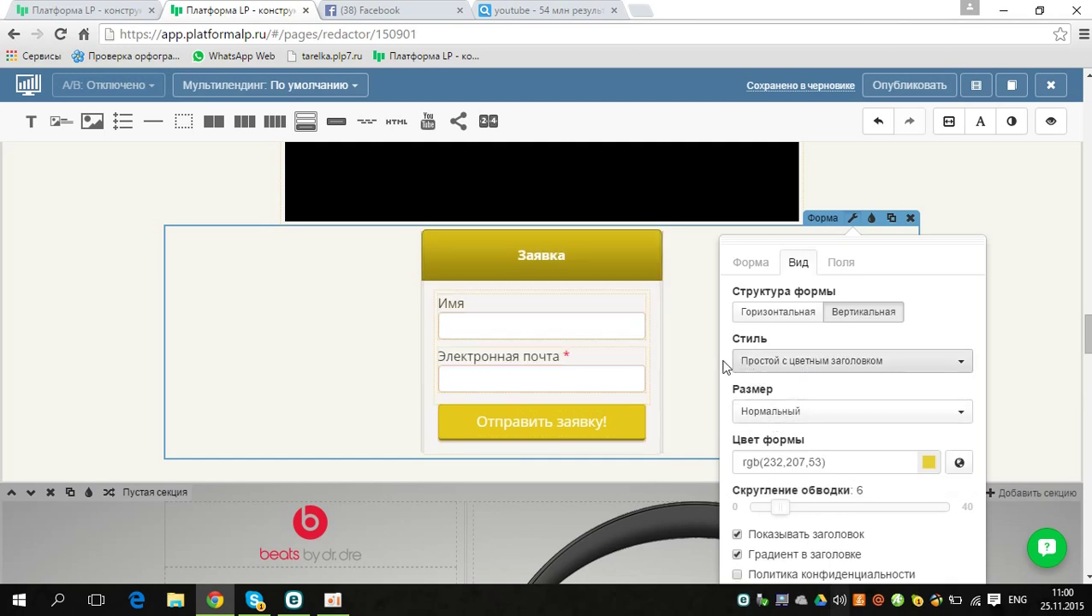
# Step: Set the form fields' corner rounding to 17 with labels positioned Сверху
pyautogui.click(839, 262)
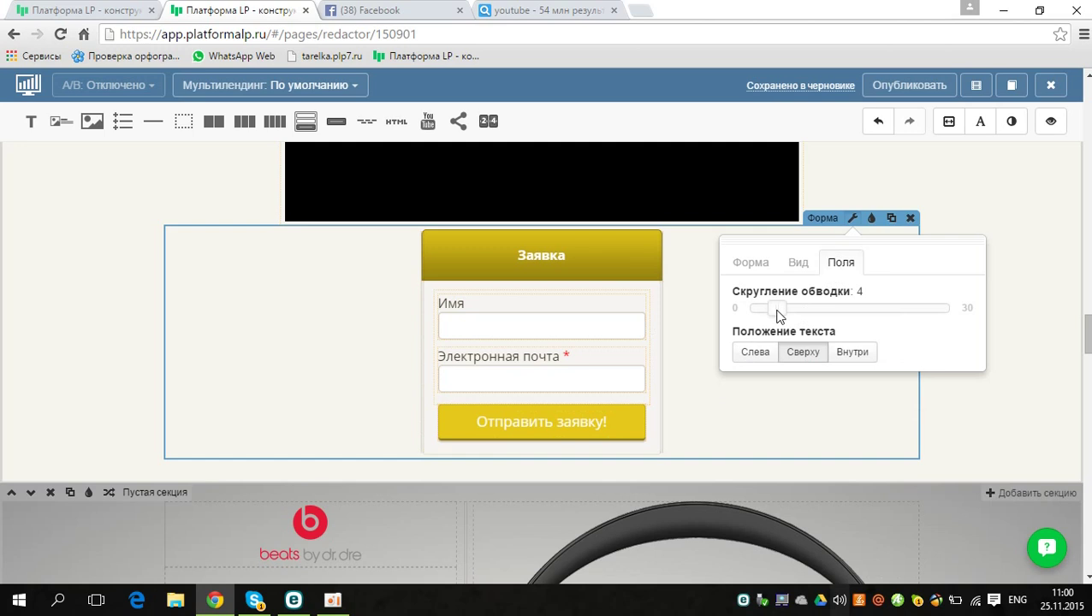
pyautogui.moveTo(777, 315); pyautogui.dragTo(840, 311)
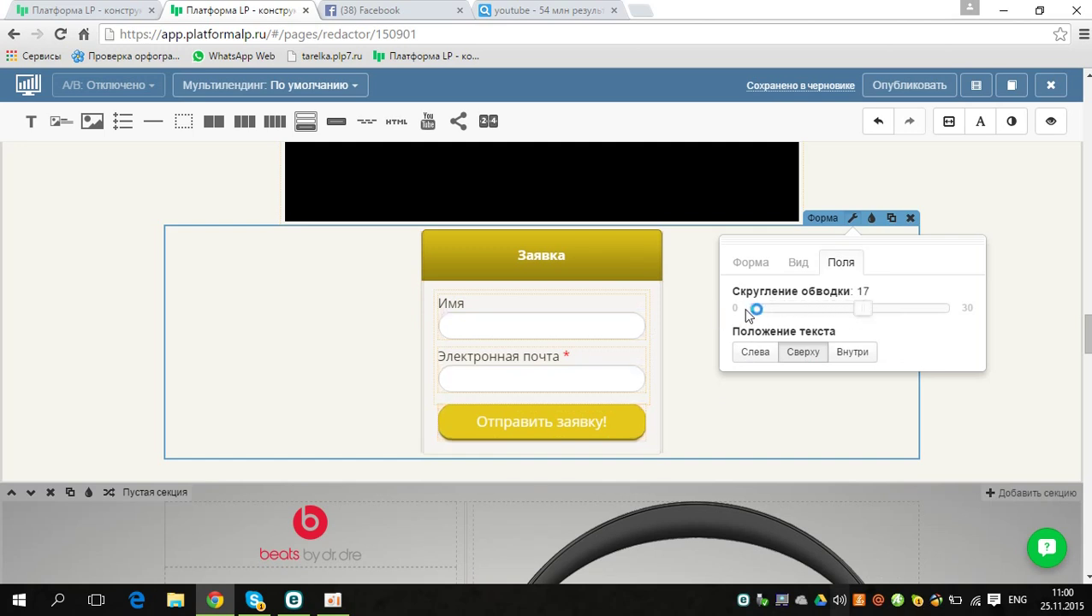
pyautogui.click(757, 356)
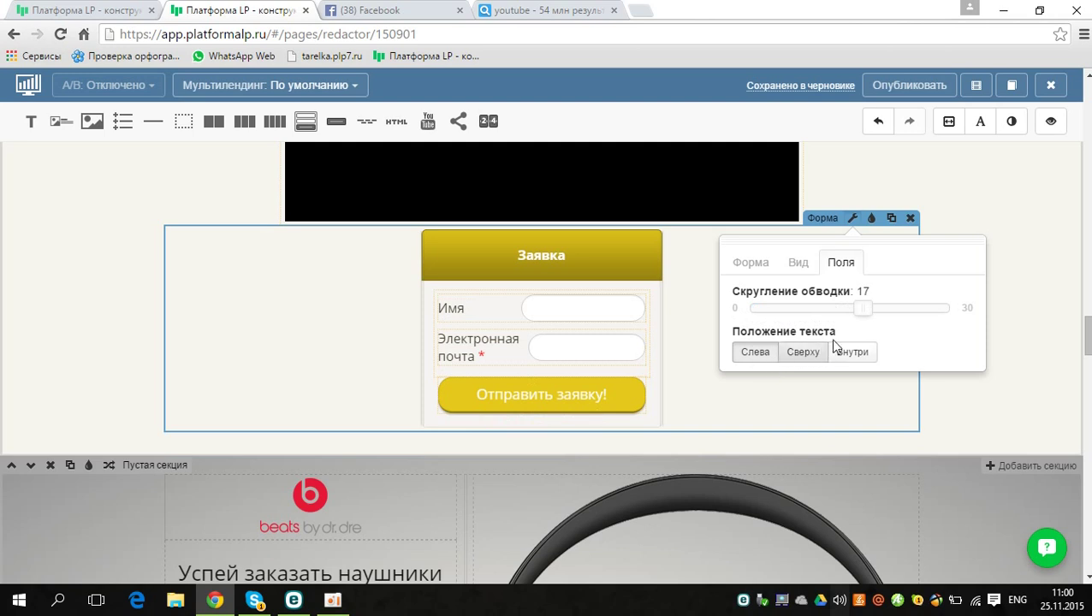
pyautogui.click(864, 356)
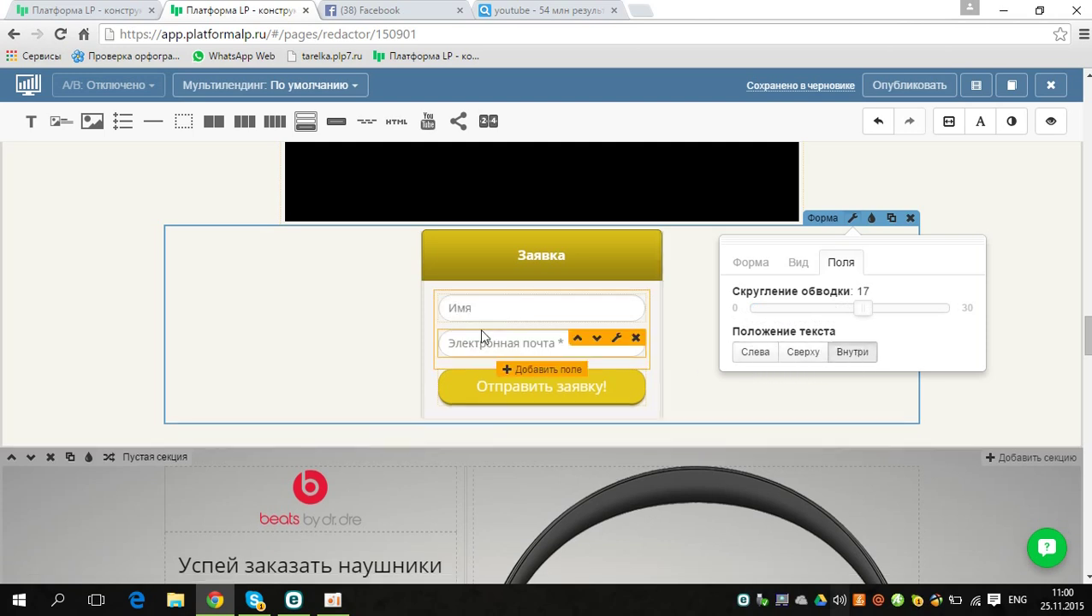
pyautogui.click(747, 353)
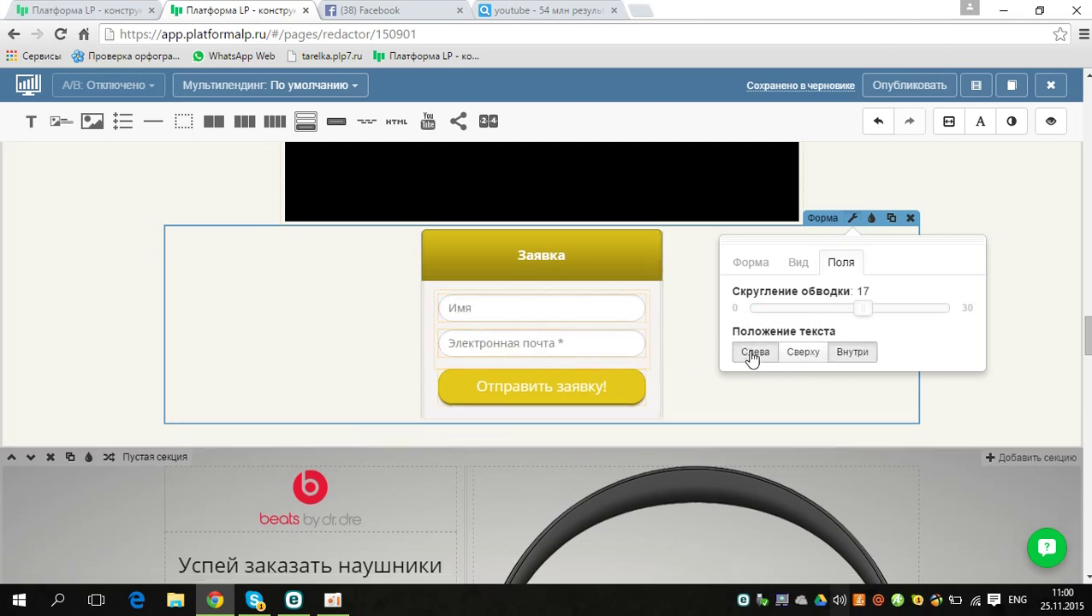
pyautogui.click(801, 354)
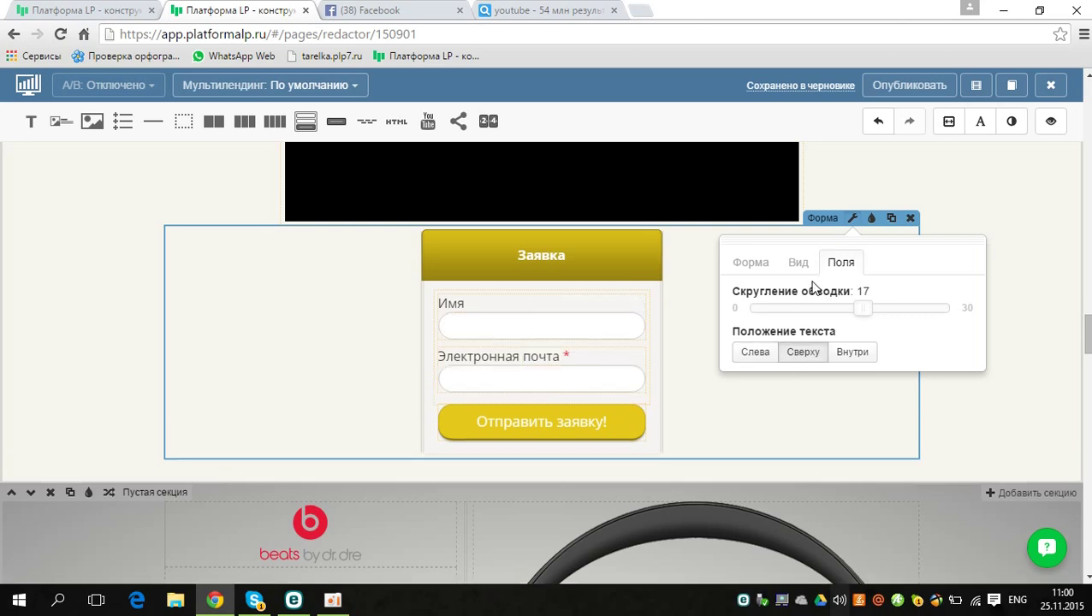
pyautogui.click(704, 329)
pyautogui.scroll(-5, 544, 359)
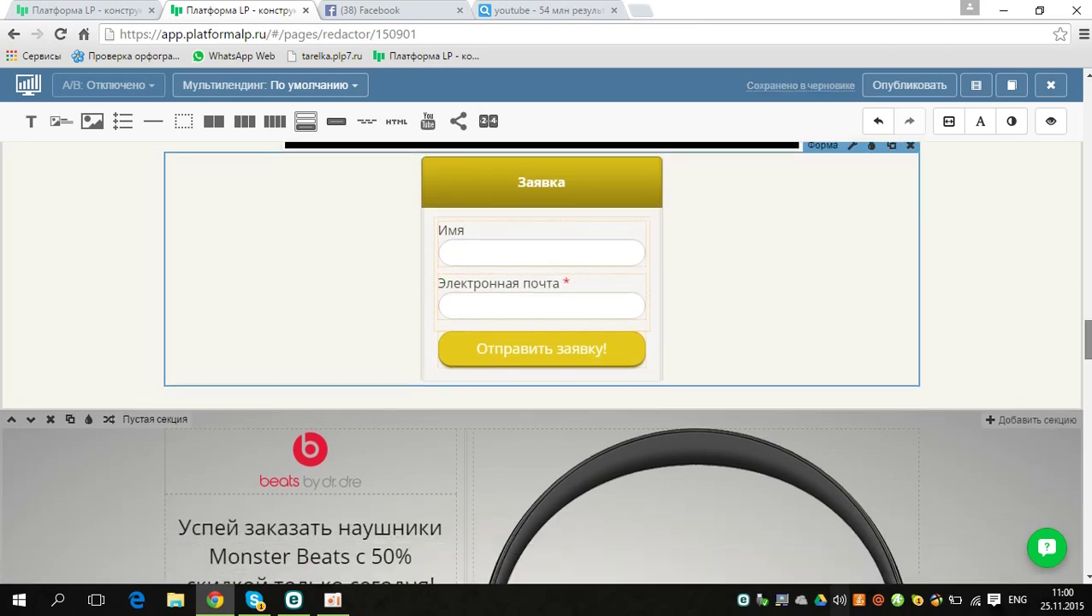
# Step: Drag the hero's red order form up to sit just below the Beats logo
pyautogui.scroll(1, 545, 360)
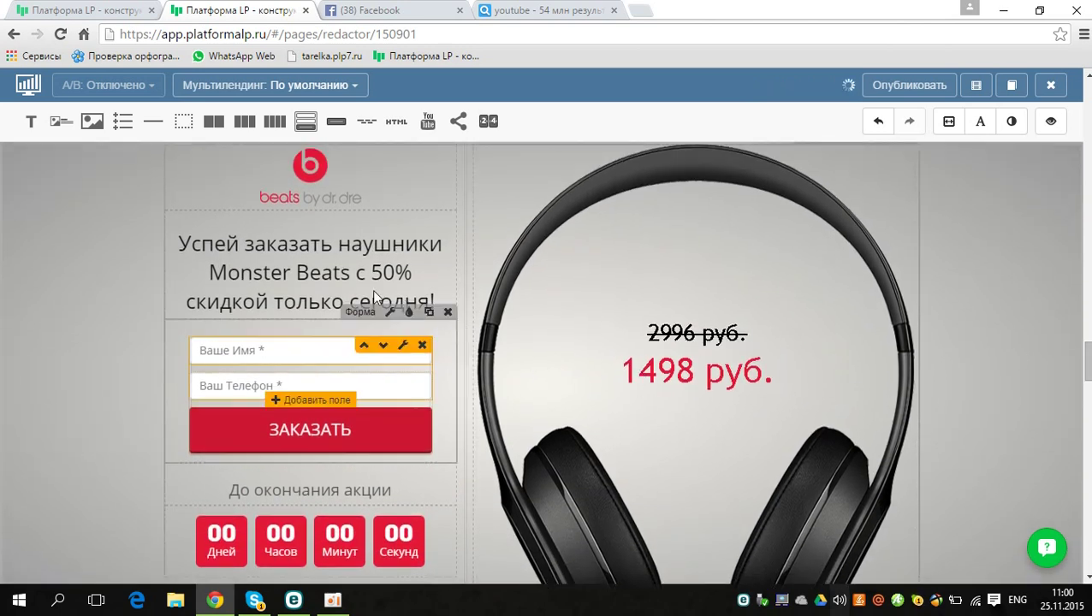
pyautogui.moveTo(333, 321)
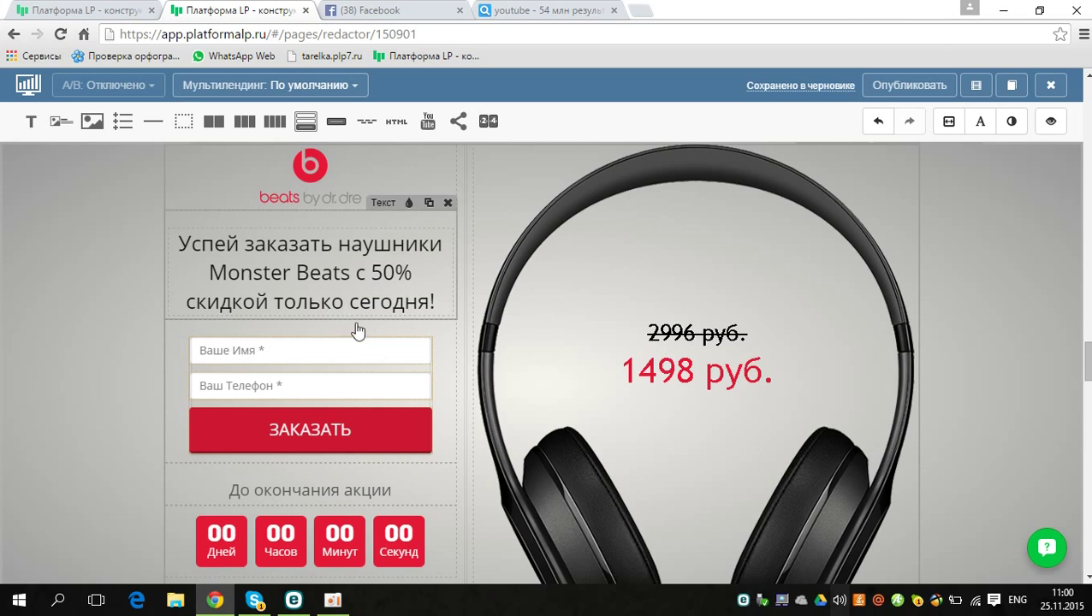
pyautogui.click(360, 313)
pyautogui.moveTo(362, 313); pyautogui.dragTo(361, 208)
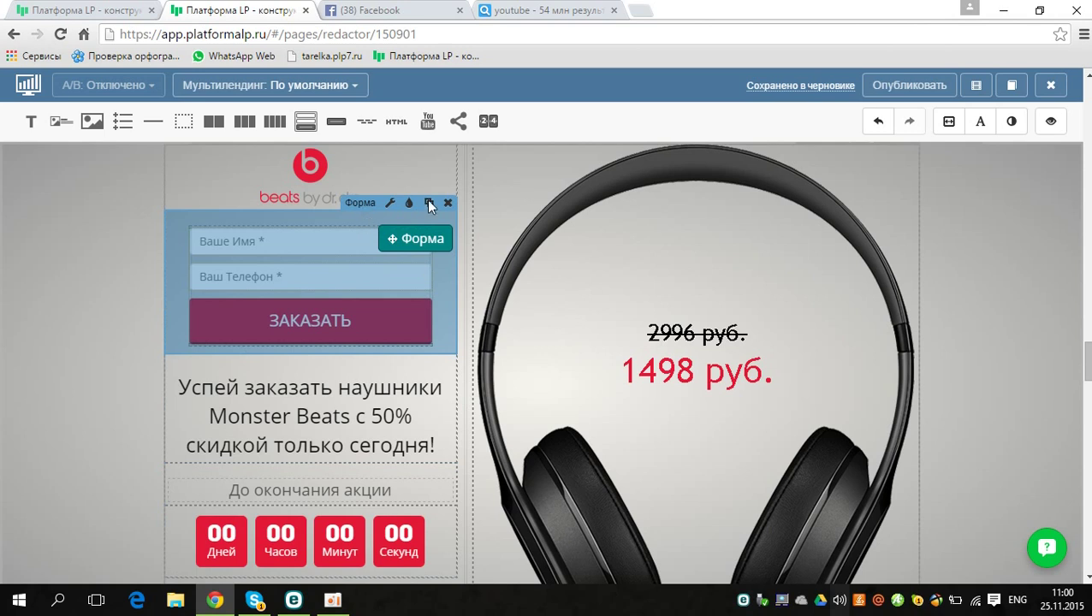
pyautogui.scroll(-2, 788, 333)
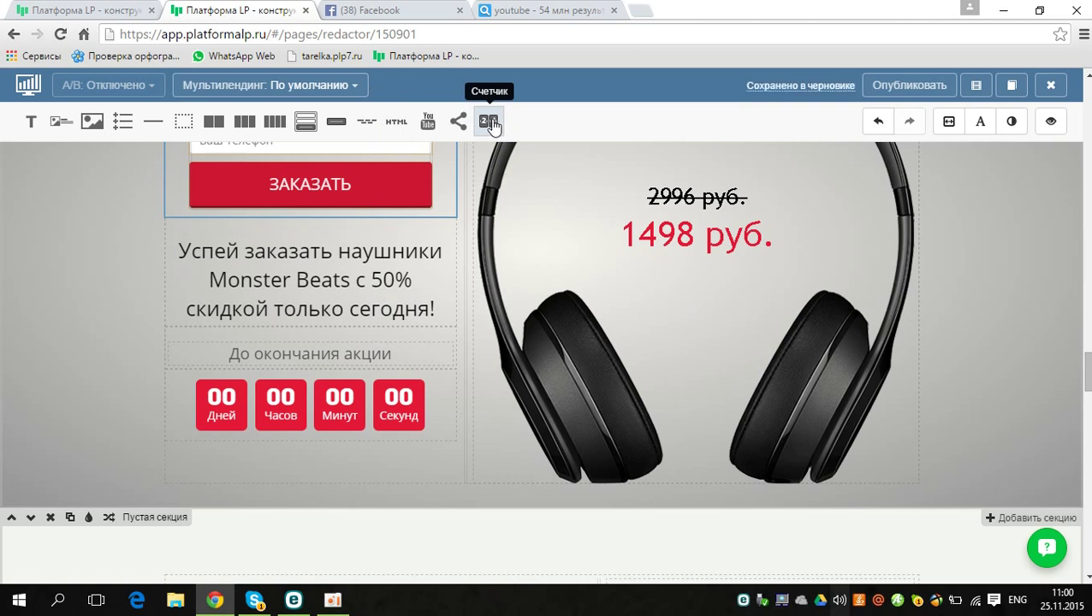
# Step: Add a Счетчик countdown under the order form set to day 01, 17:25, then publish
pyautogui.moveTo(490, 124); pyautogui.dragTo(343, 282)
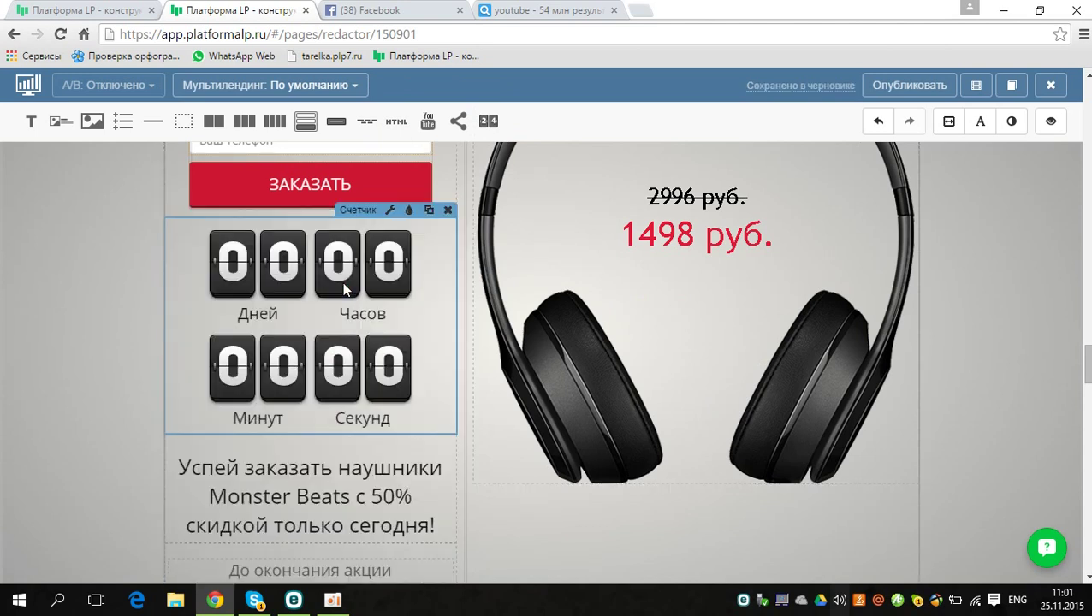
pyautogui.click(390, 211)
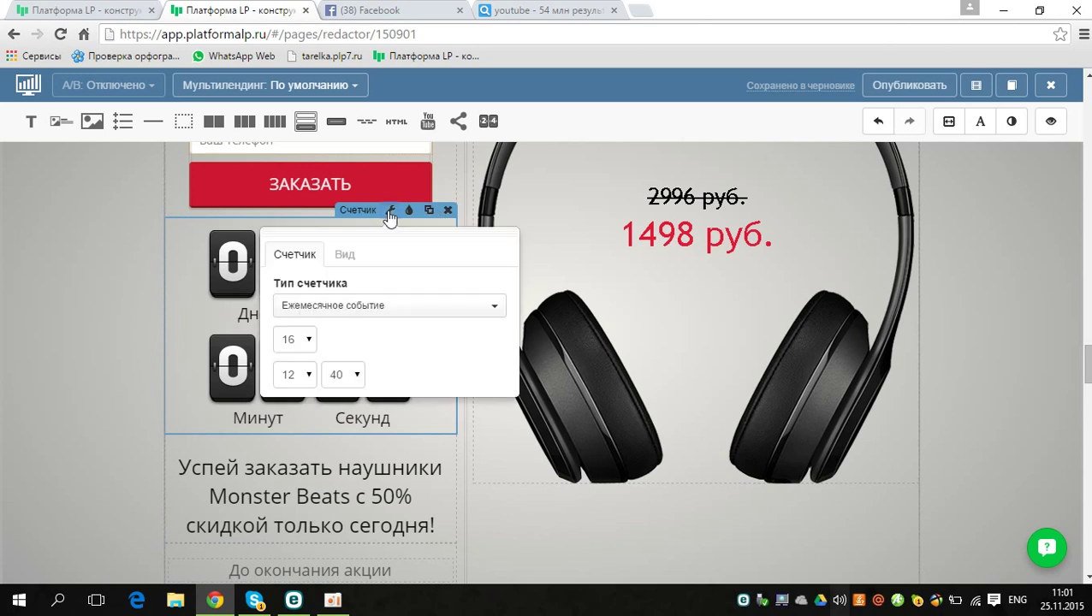
pyautogui.click(308, 341)
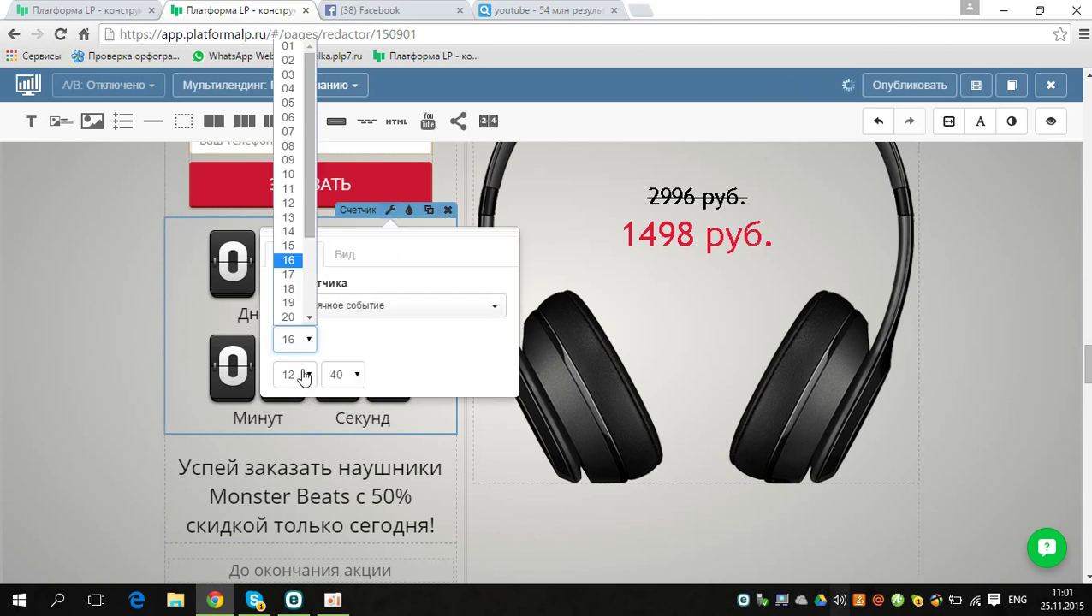
pyautogui.click(291, 50)
pyautogui.click(293, 374)
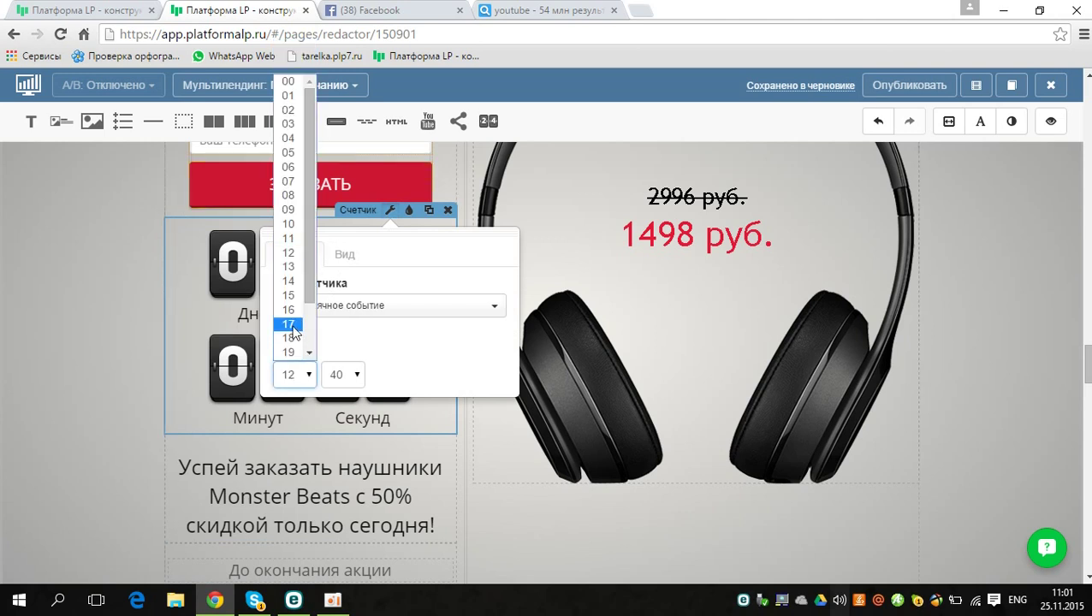
pyautogui.click(292, 330)
pyautogui.click(339, 374)
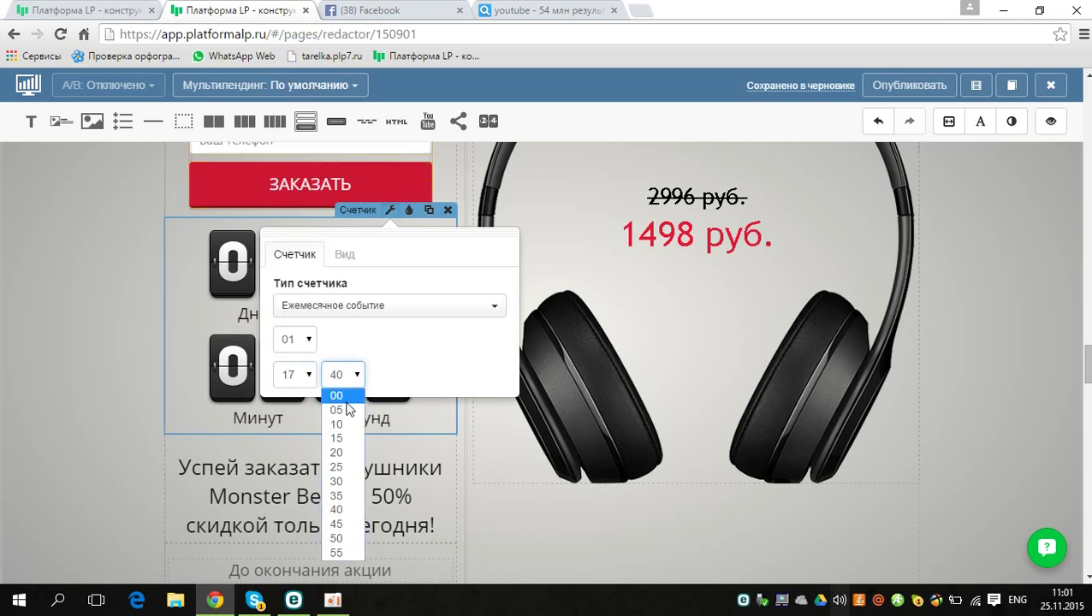
pyautogui.click(343, 467)
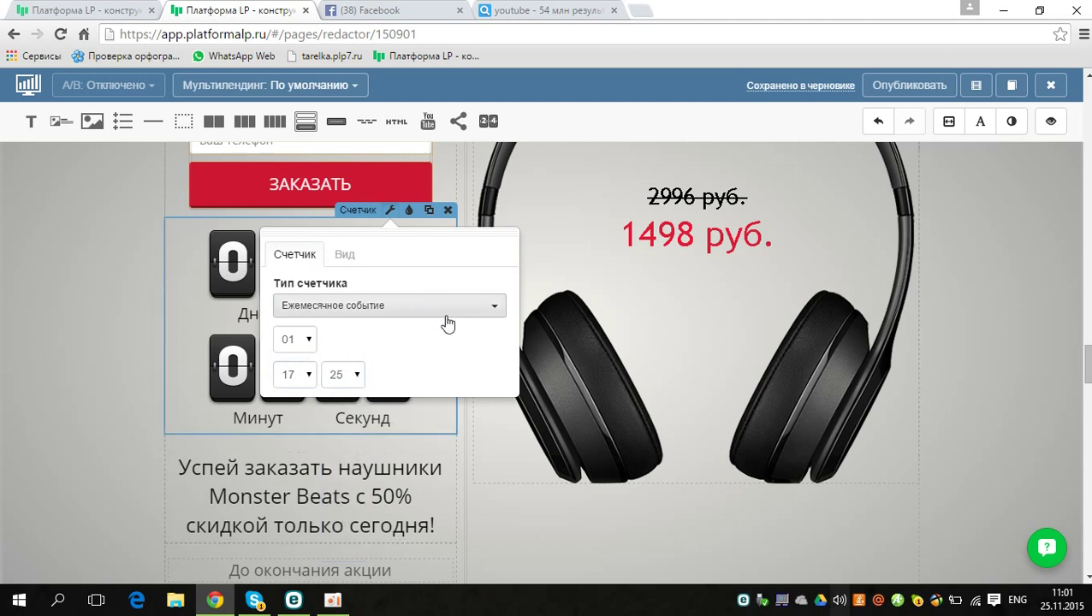
pyautogui.click(68, 353)
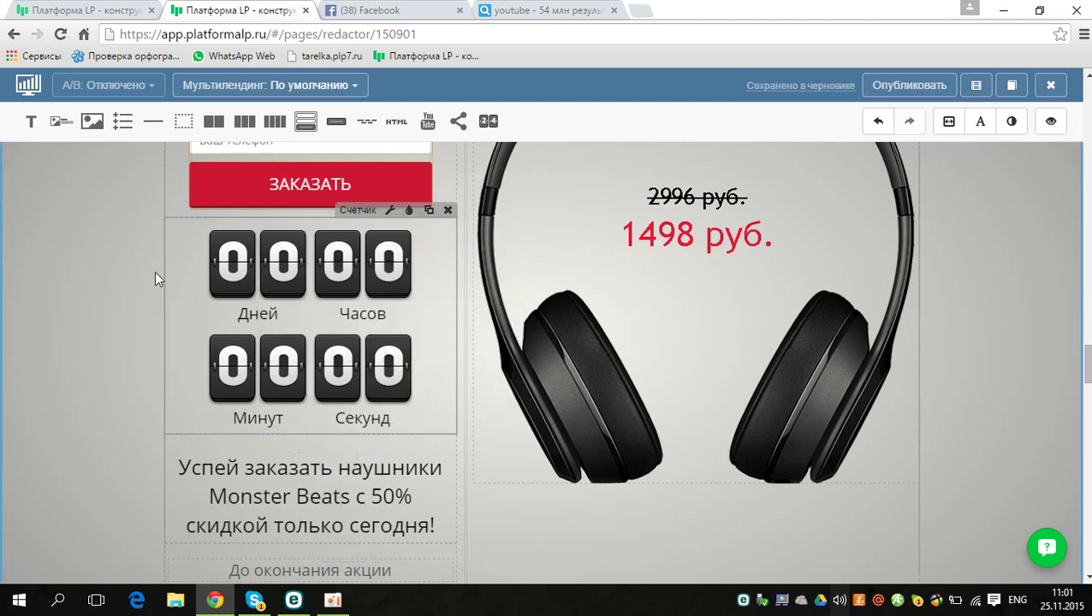
pyautogui.click(882, 89)
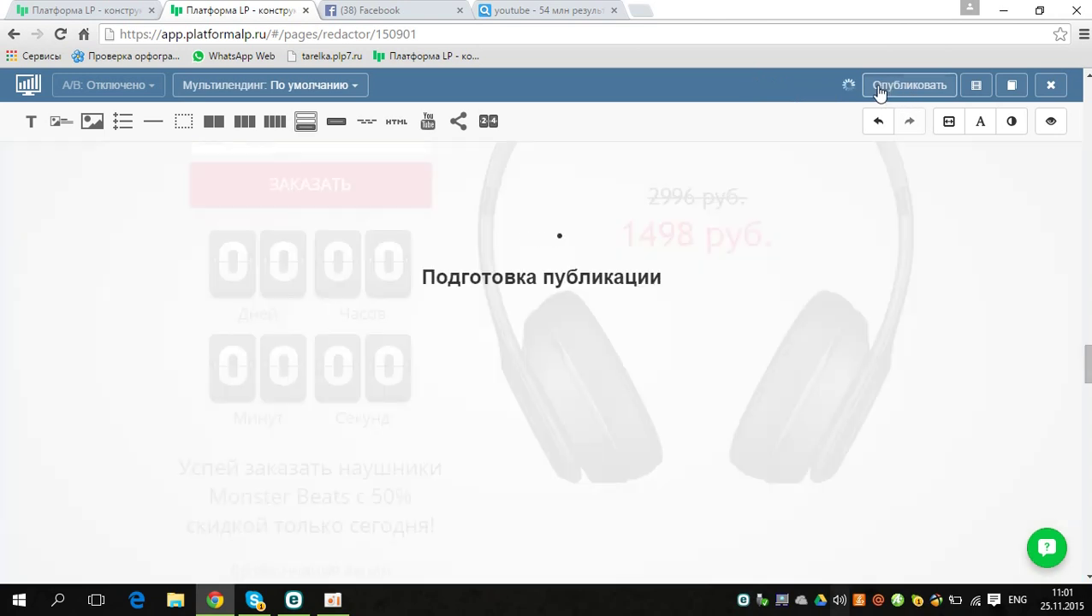
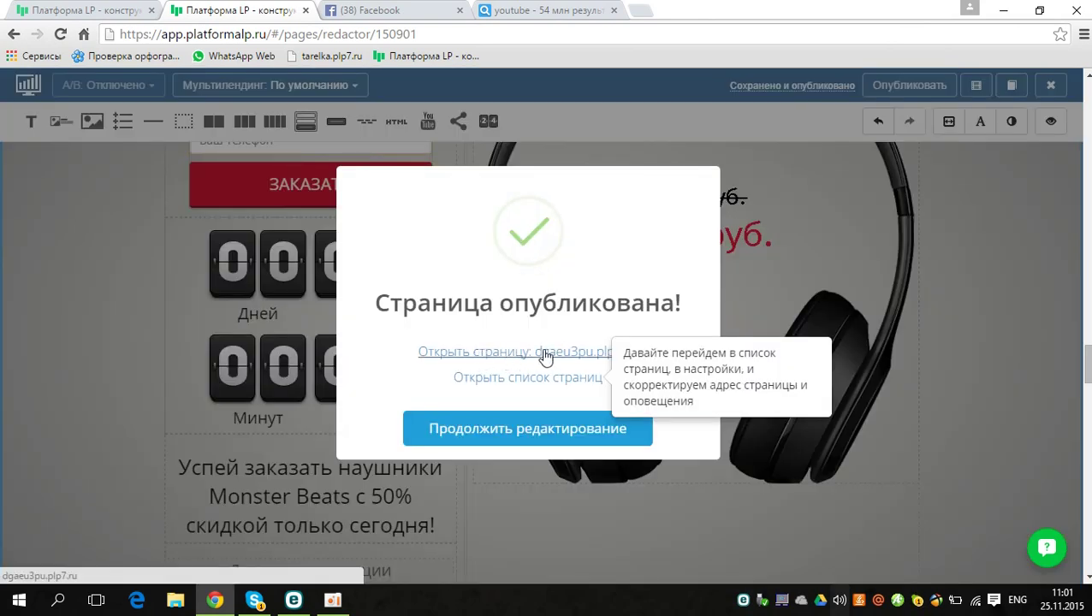
# Step: View the live page, with its video, order forms, countdown and 1498 руб. price, then return to the editor
pyautogui.click(545, 356)
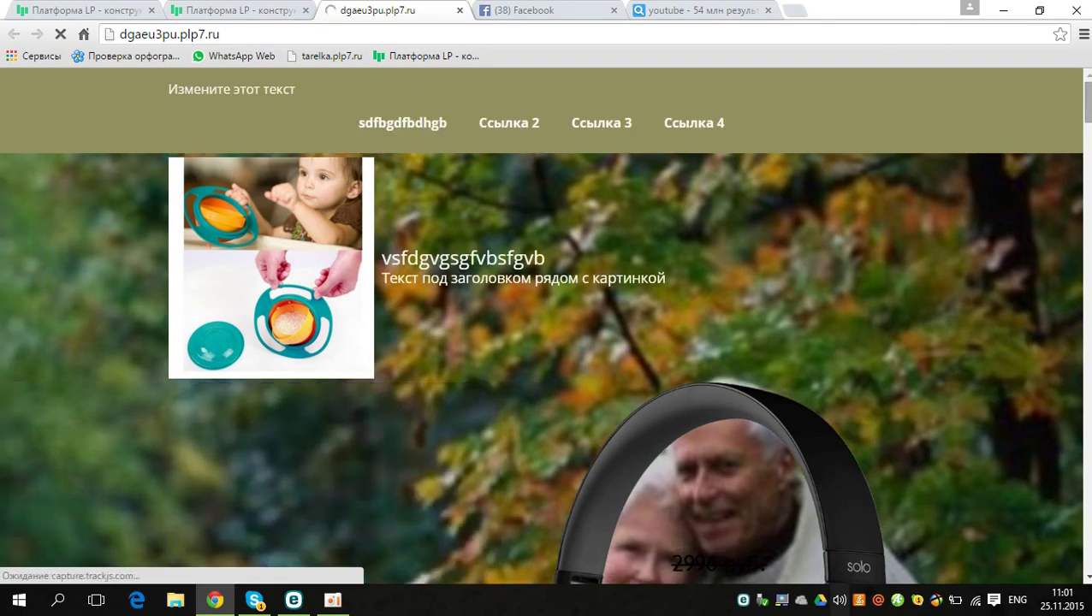
pyautogui.moveTo(1089, 107); pyautogui.dragTo(1088, 179)
pyautogui.scroll(-1, 541, 360)
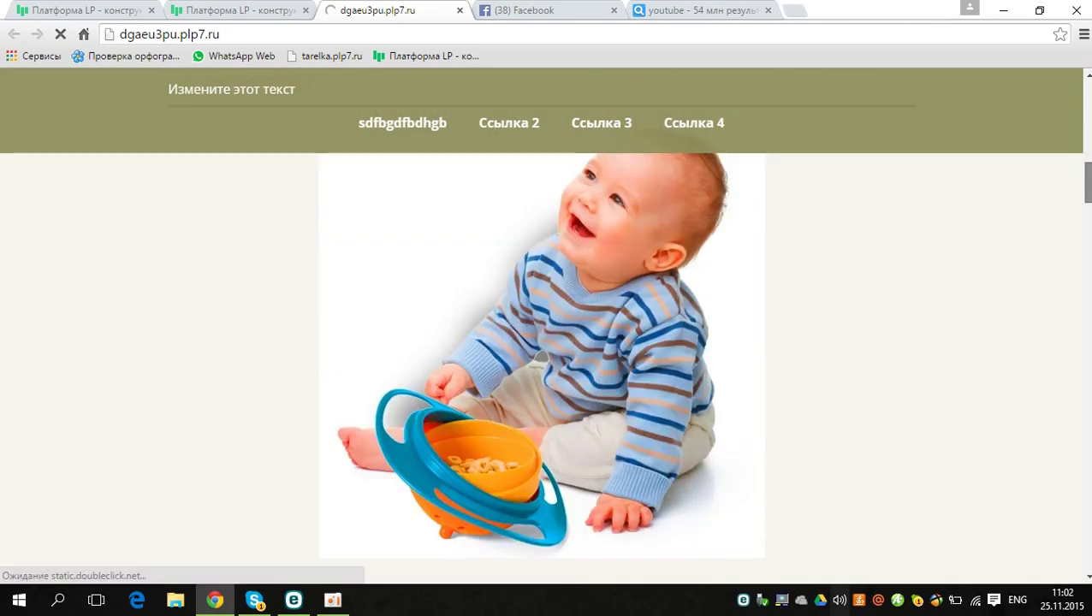
pyautogui.scroll(-10, 545, 359)
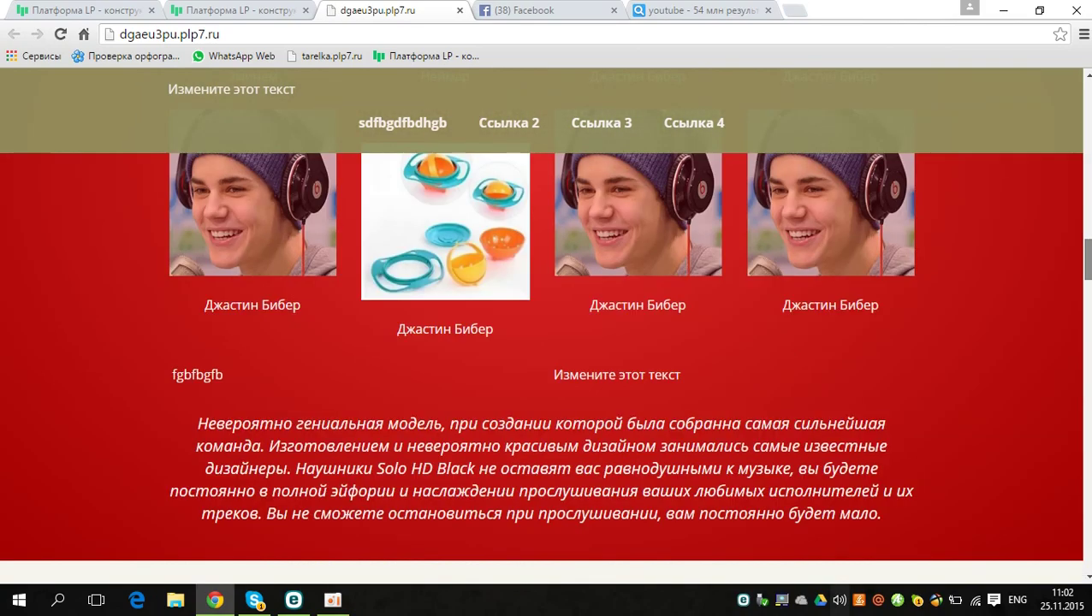
pyautogui.scroll(-5, 533, 466)
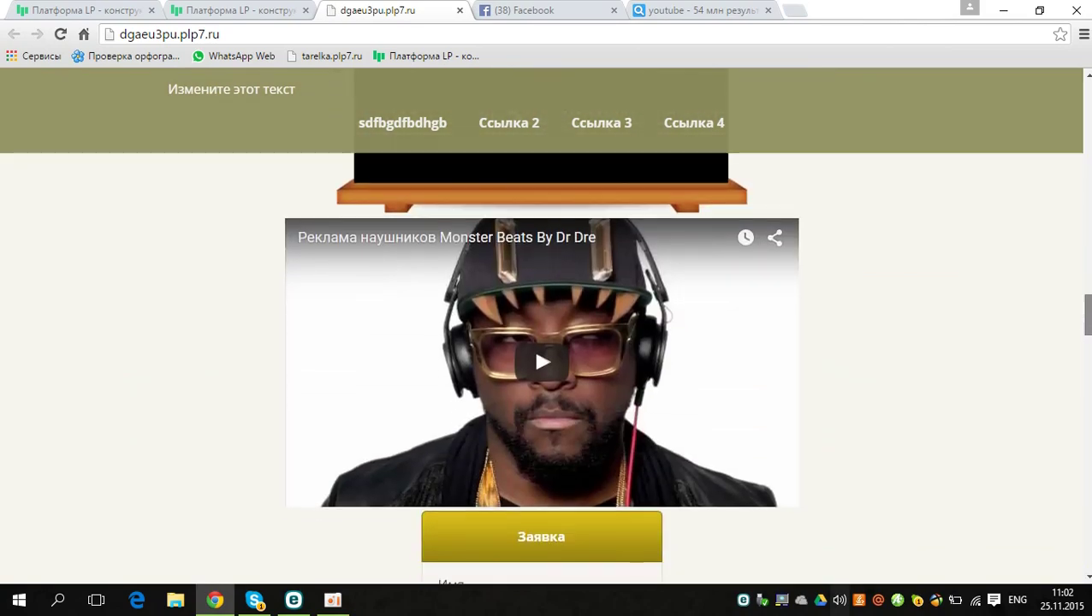
pyautogui.scroll(-3, 534, 325)
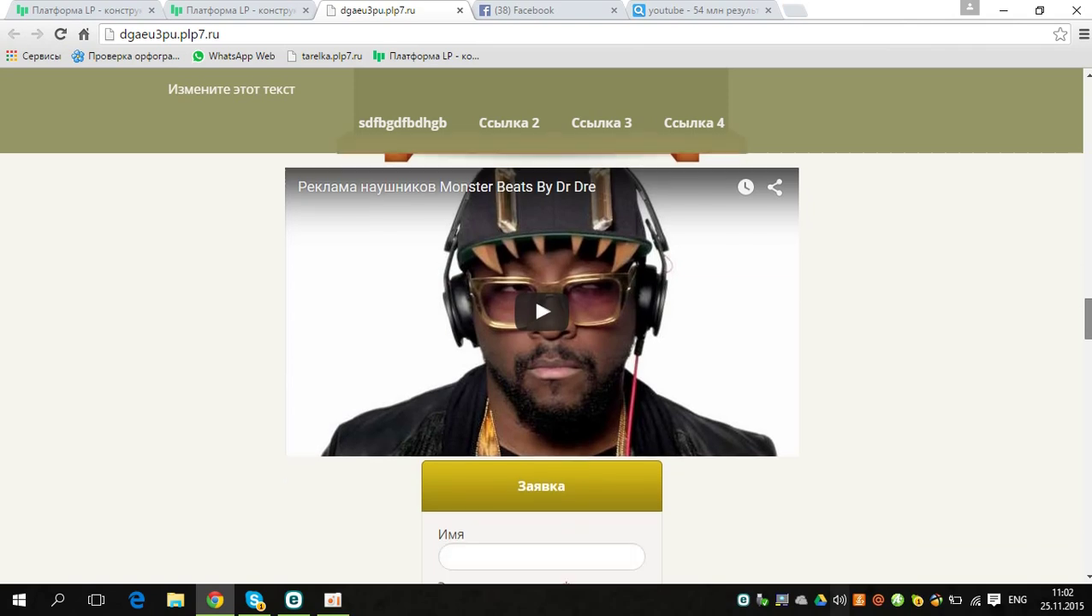
pyautogui.scroll(-7, 540, 368)
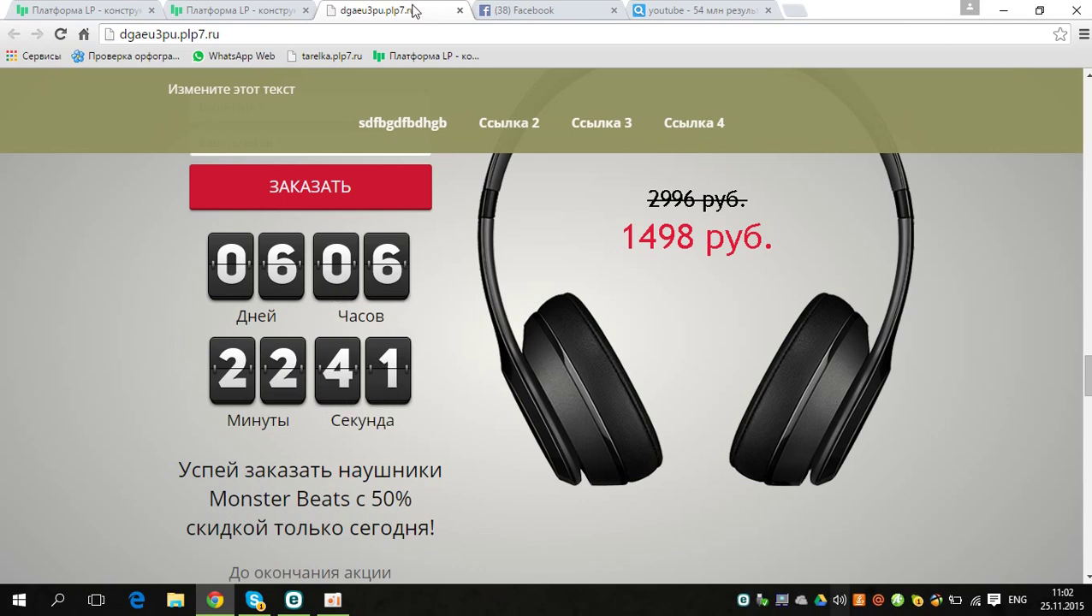
pyautogui.click(240, 10)
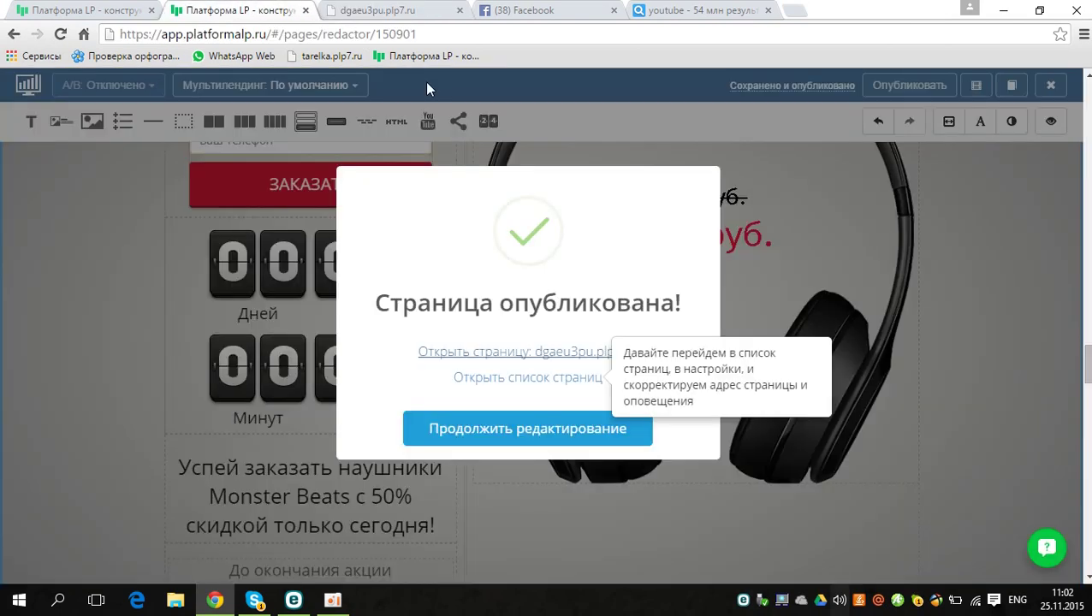
# Step: Dismiss the publish notice and add a Кнопка button below the countdown timer
pyautogui.click(555, 432)
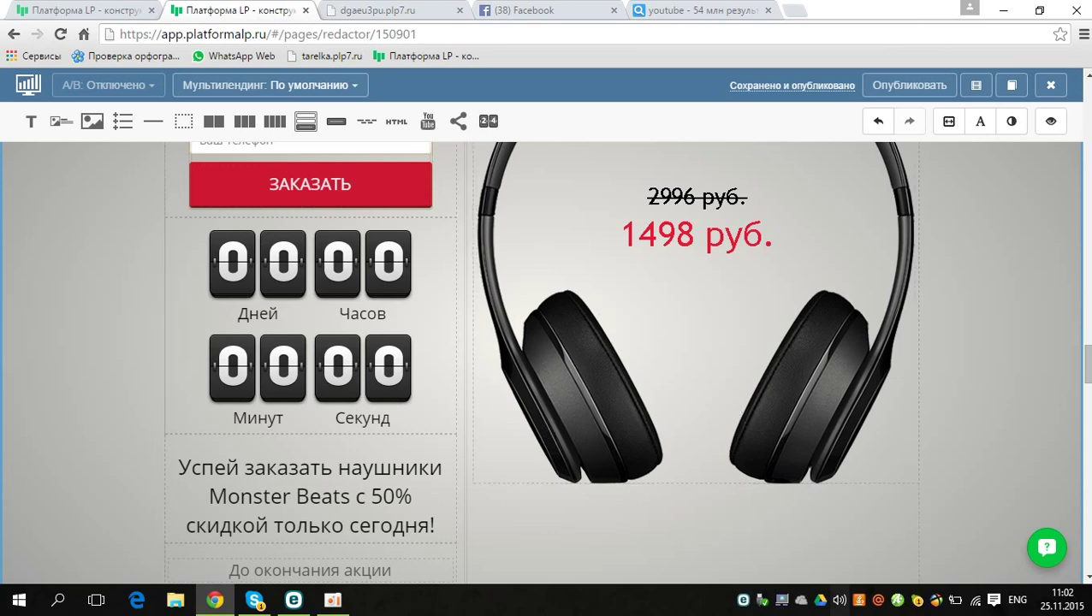
pyautogui.moveTo(1089, 370); pyautogui.dragTo(1043, 403)
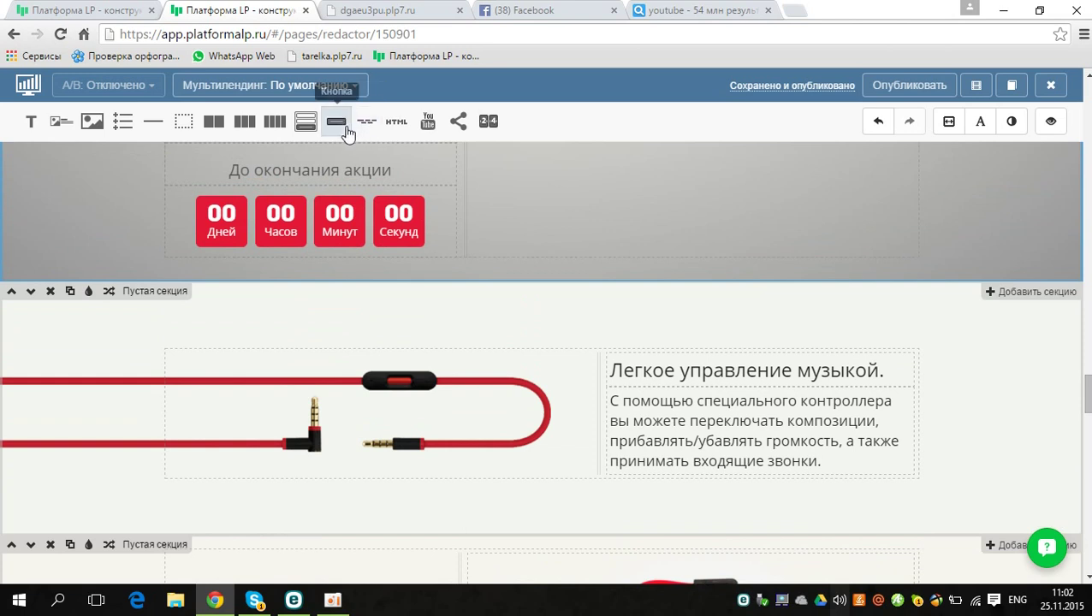
pyautogui.moveTo(341, 126); pyautogui.dragTo(434, 264)
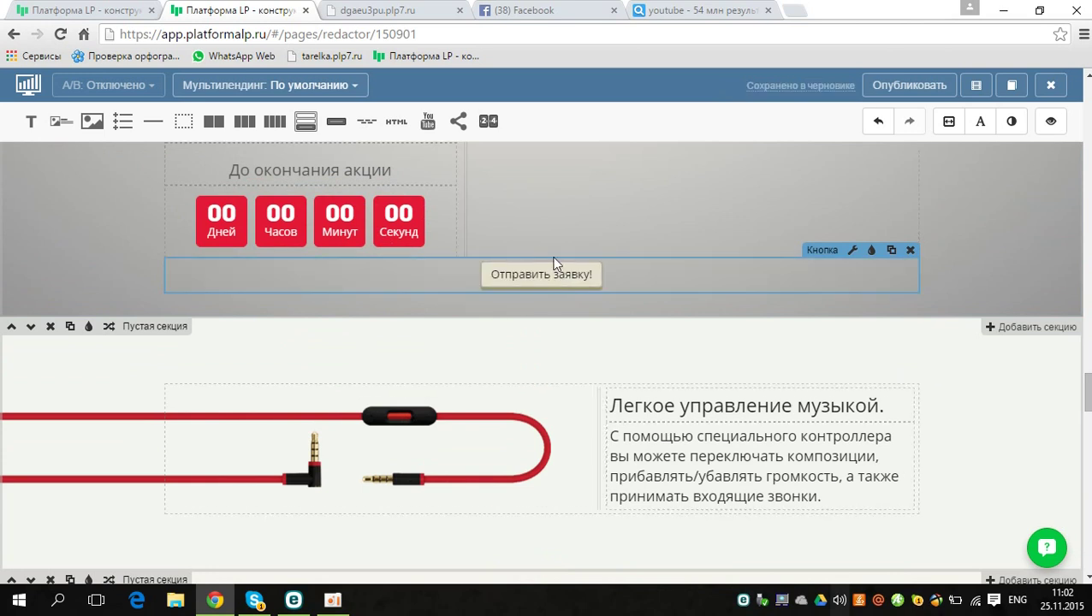
# Step: Make the new button yellow, rgb(219,191,20)
pyautogui.click(853, 251)
pyautogui.click(810, 297)
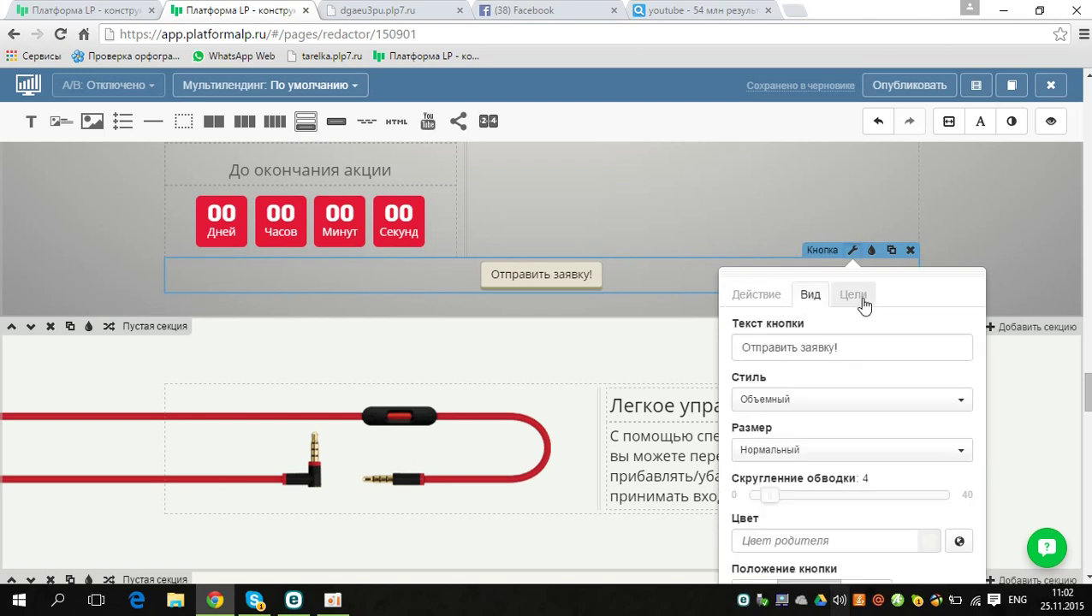
pyautogui.click(857, 300)
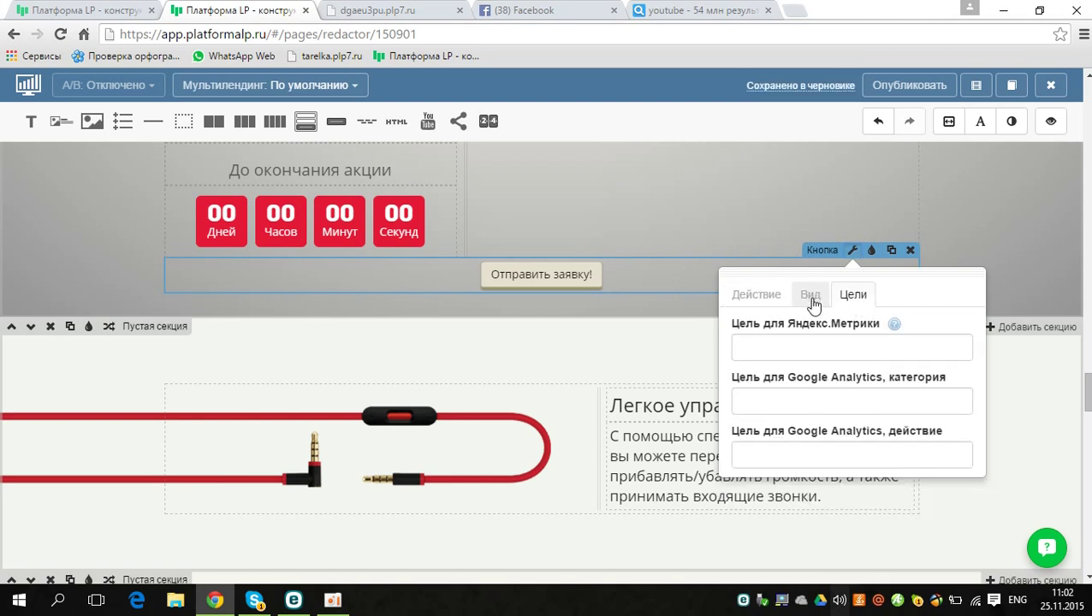
pyautogui.click(812, 299)
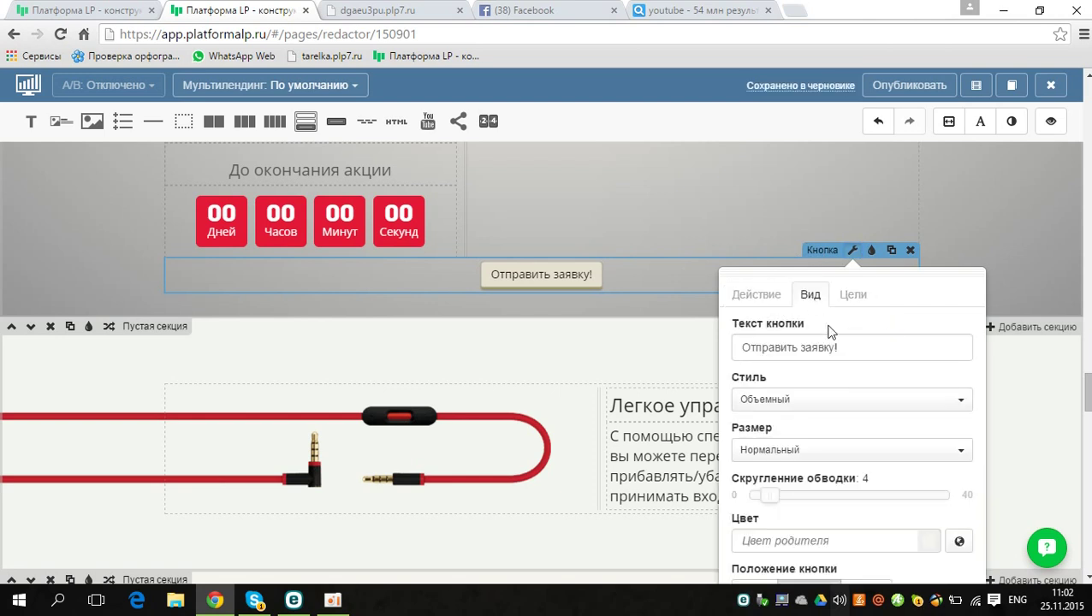
pyautogui.click(927, 542)
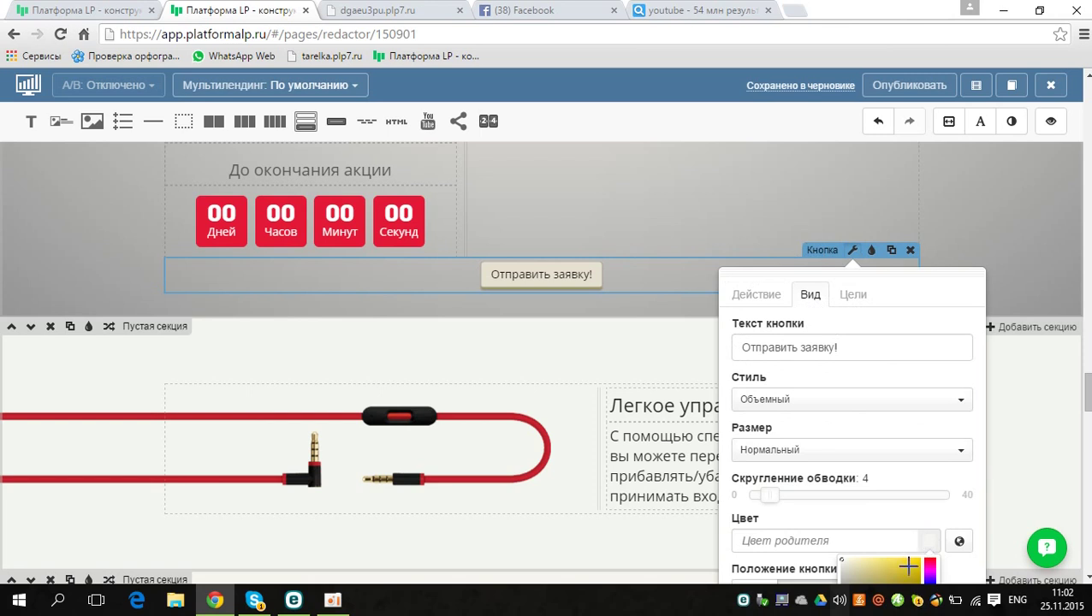
pyautogui.click(912, 568)
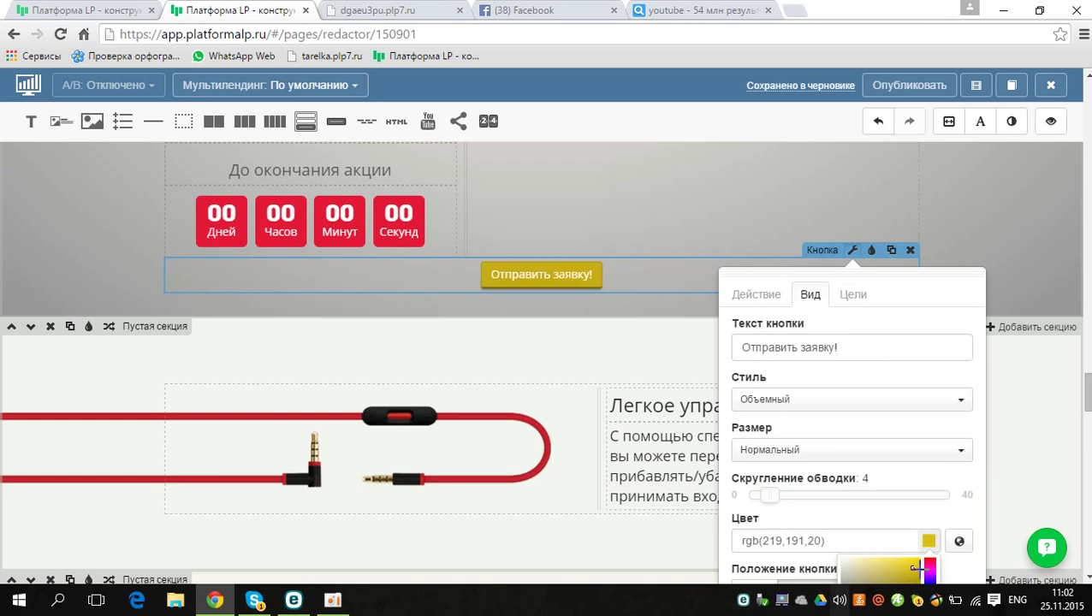
# Step: Give the button corner rounding 24 and size Большой, keeping the Объемный style
pyautogui.moveTo(770, 501); pyautogui.dragTo(873, 499)
pyautogui.click(796, 410)
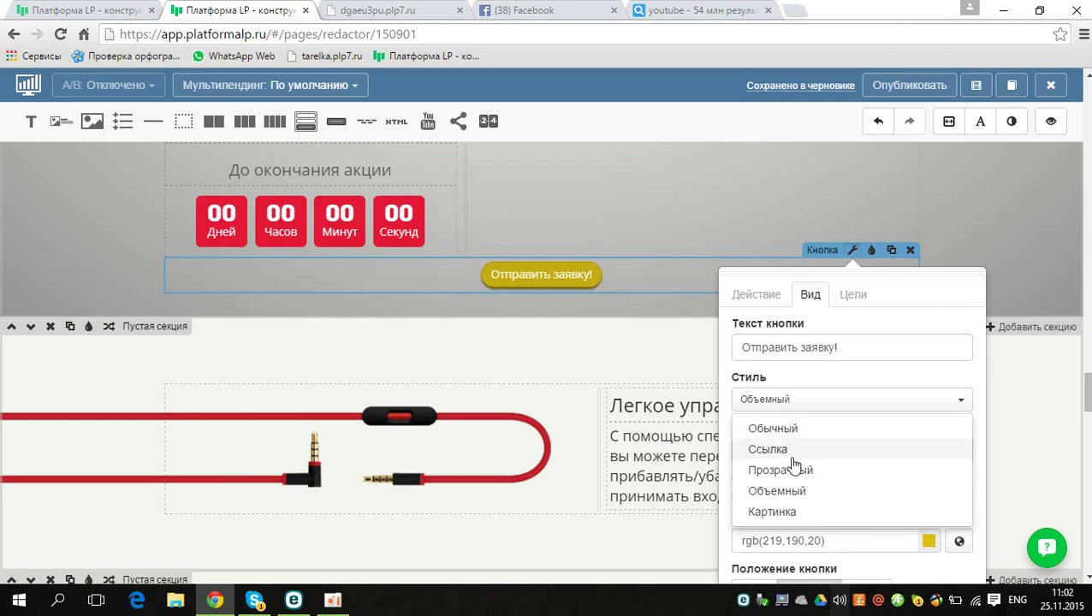
pyautogui.click(724, 451)
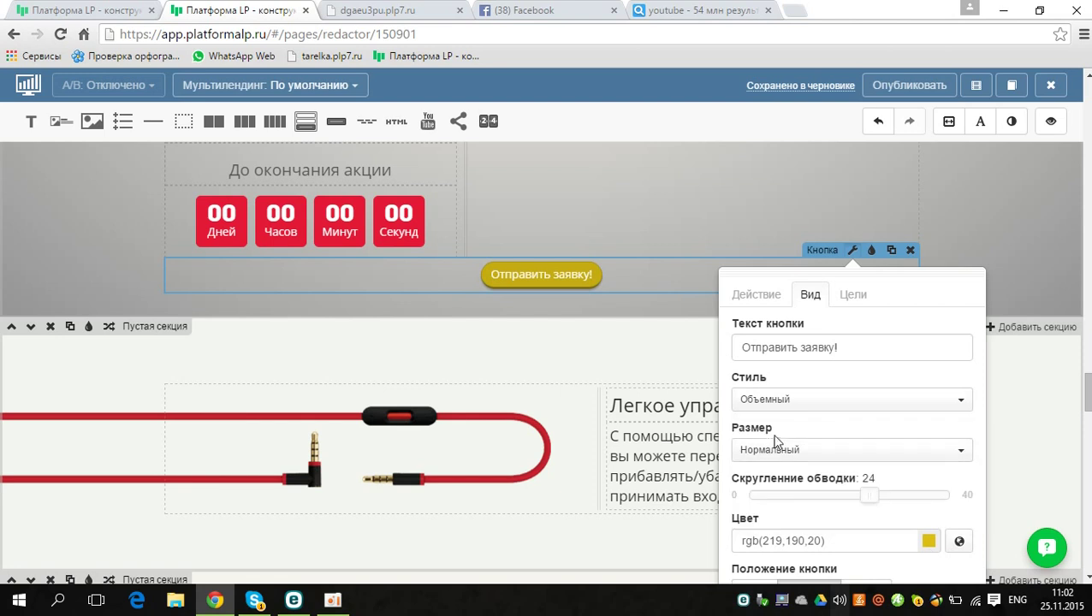
pyautogui.click(784, 451)
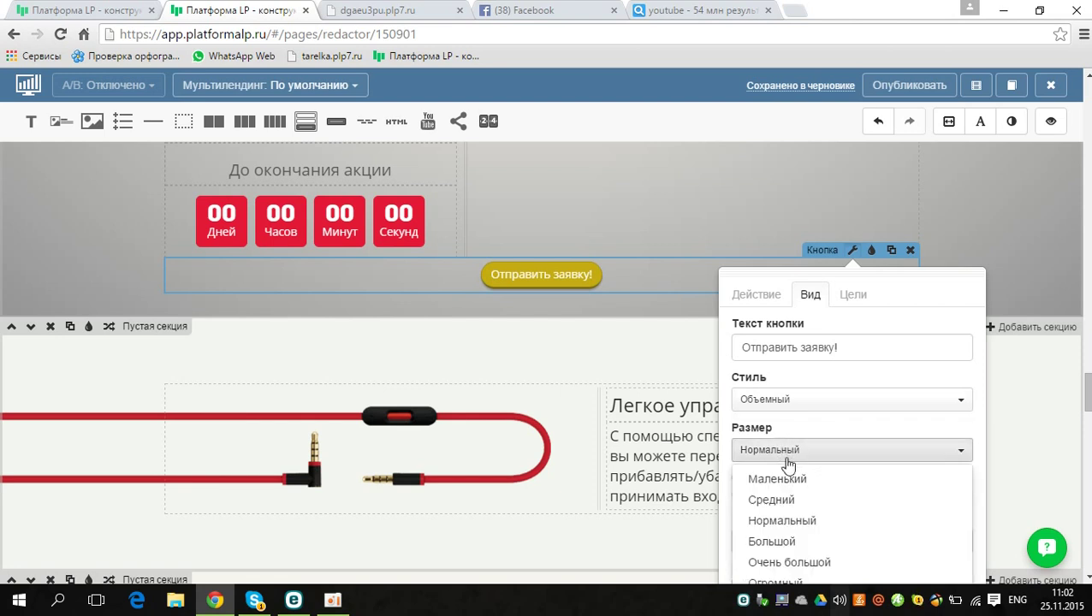
pyautogui.click(782, 542)
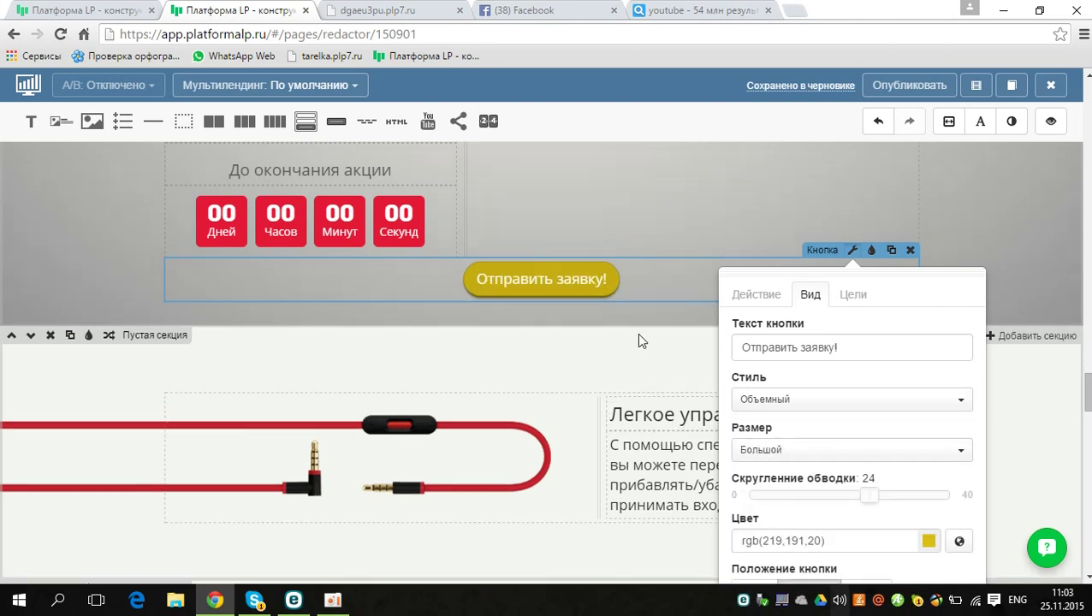
pyautogui.click(642, 341)
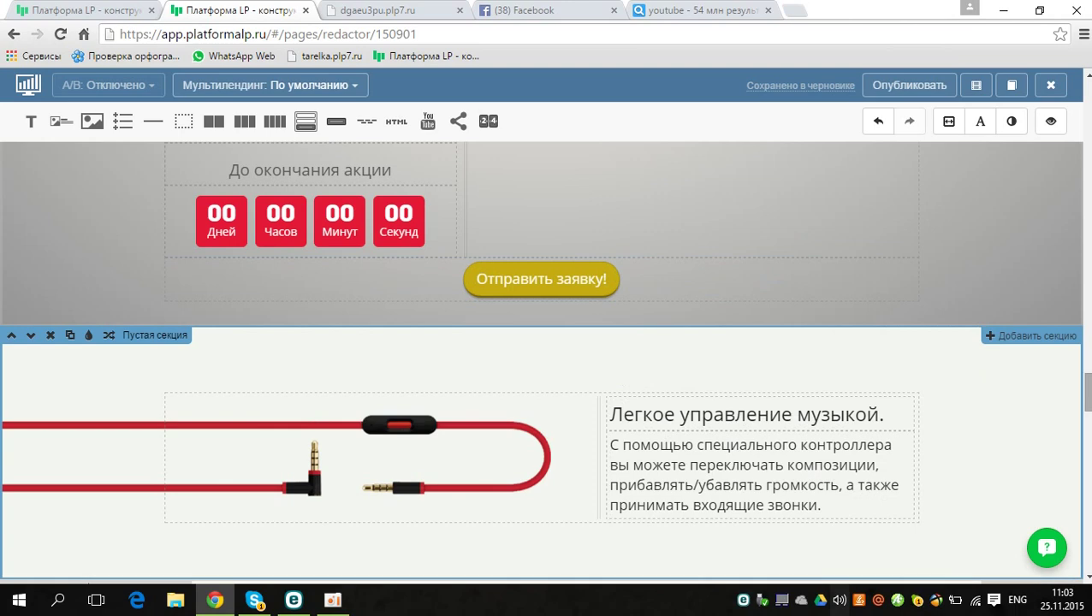
pyautogui.moveTo(1088, 406)
pyautogui.mouseDown()
pyautogui.moveTo(1089, 430)
pyautogui.moveTo(1088, 415)
pyautogui.mouseUp()
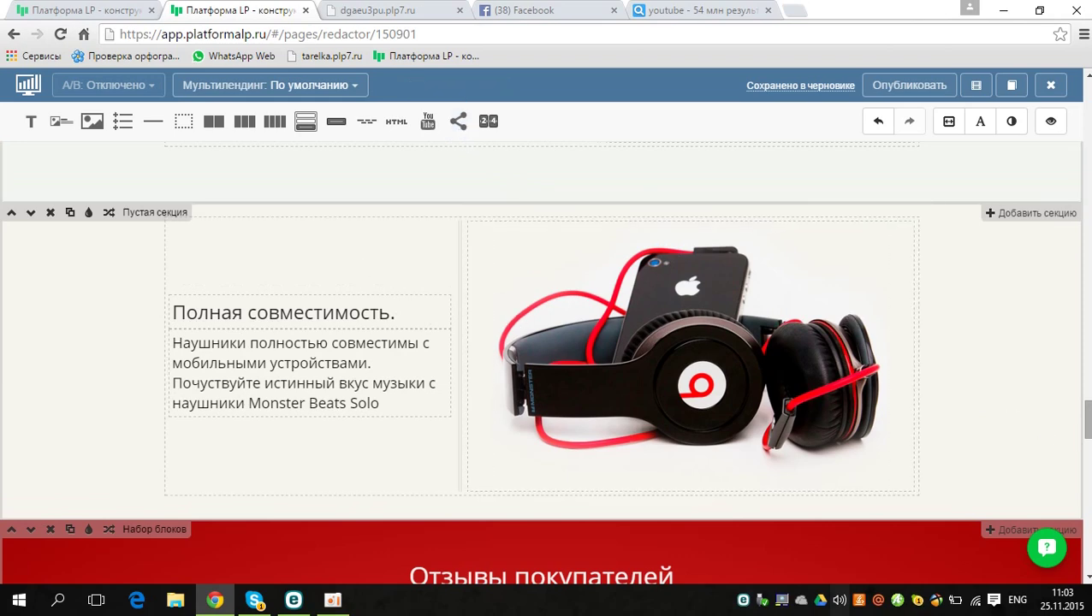
# Step: Scroll down past the reviews to the footer with the address and Политика конфиденциальности link
pyautogui.scroll(-3, 918, 340)
pyautogui.scroll(-10, 918, 340)
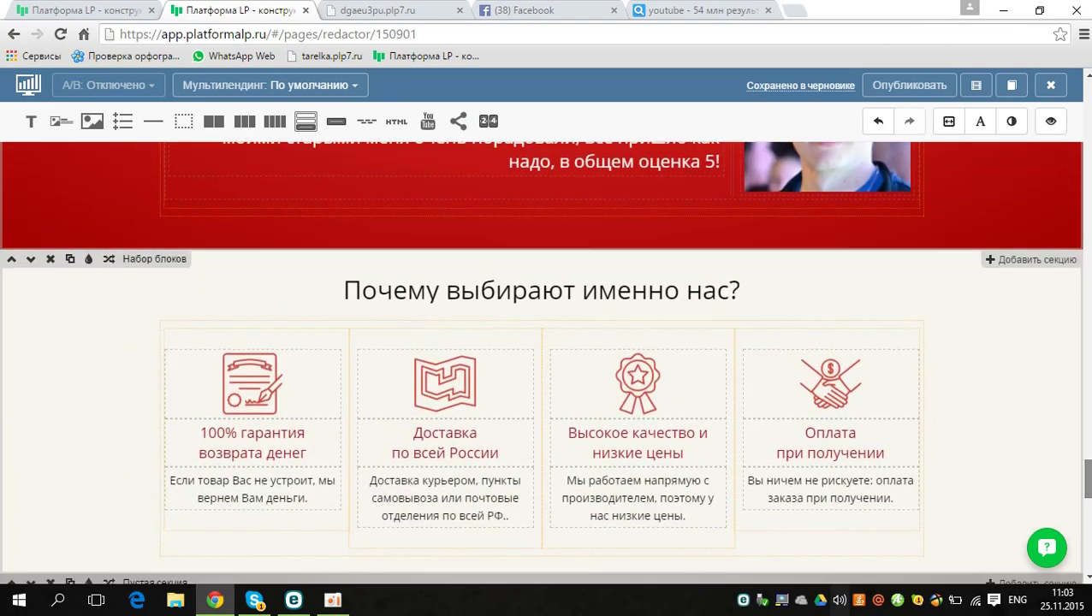
pyautogui.moveTo(1085, 481); pyautogui.dragTo(1087, 569)
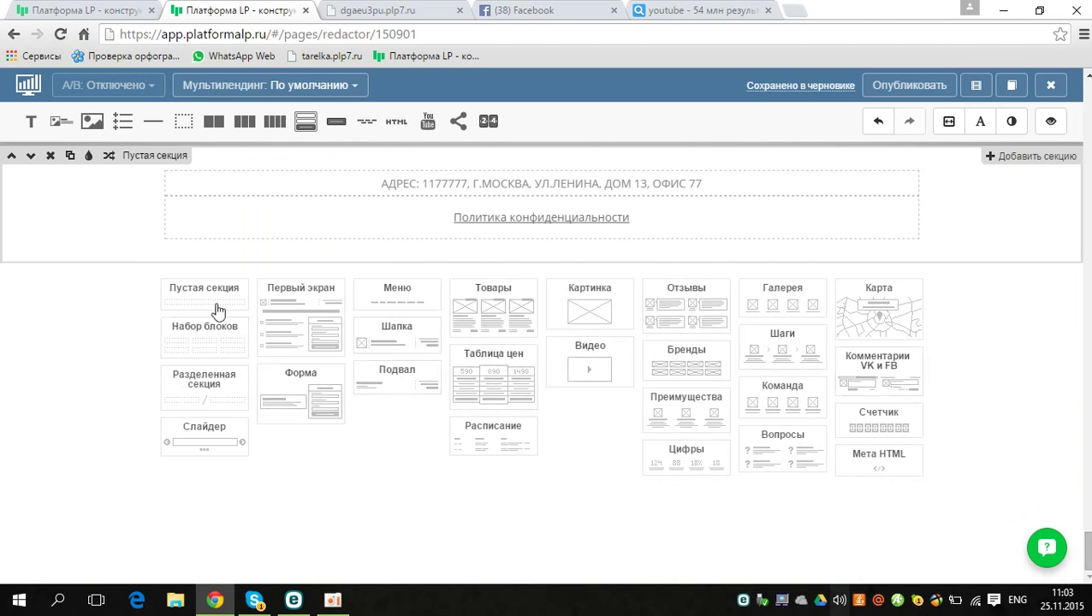
# Step: Insert the first (Схема) Карта variant headed «Наш адрес» below the footer
pyautogui.click(302, 387)
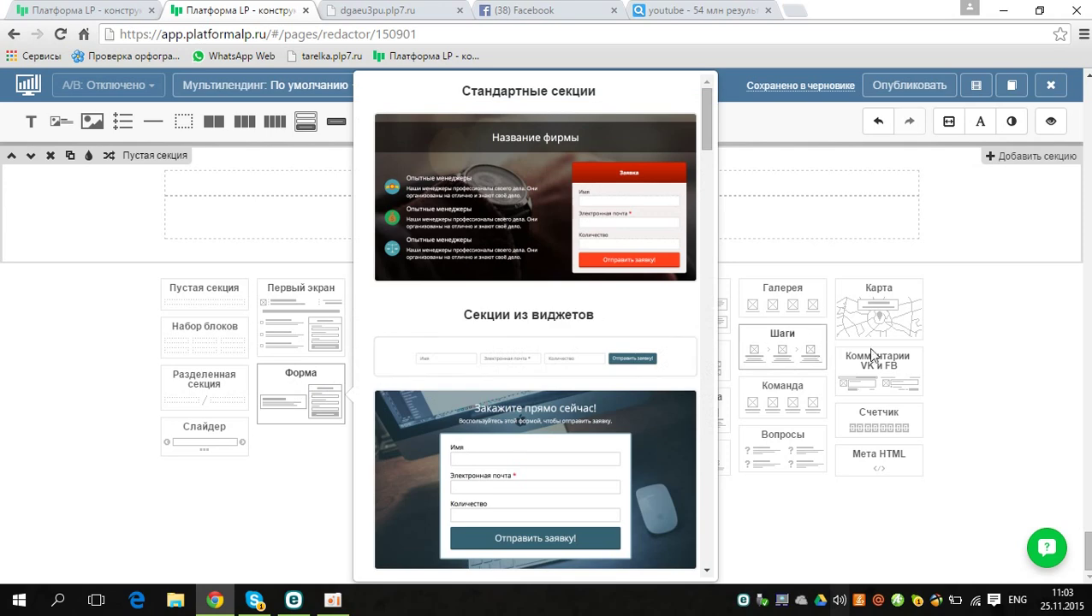
pyautogui.click(996, 324)
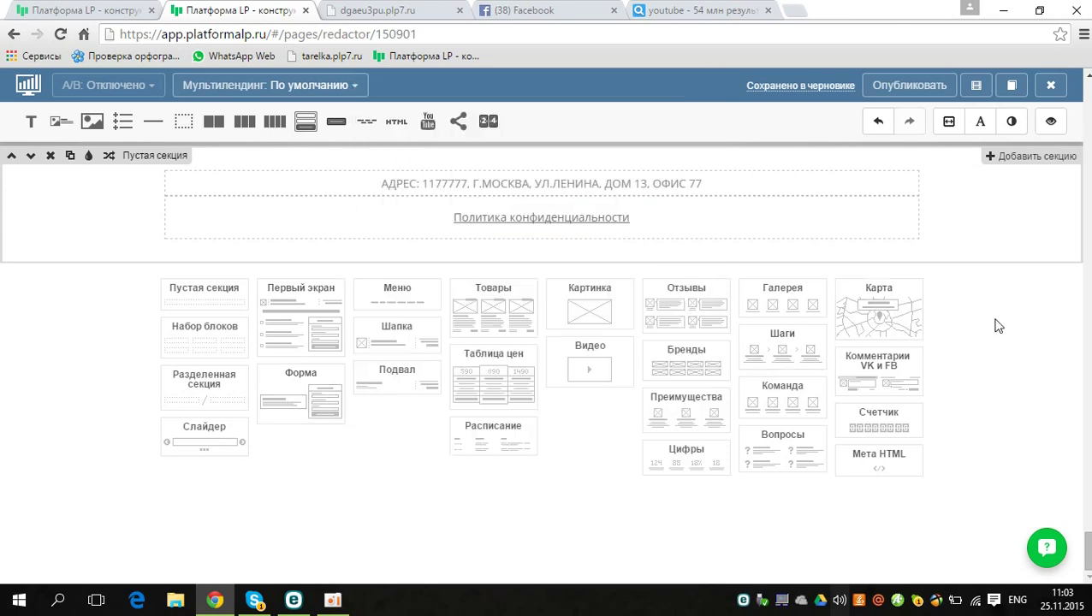
pyautogui.click(868, 308)
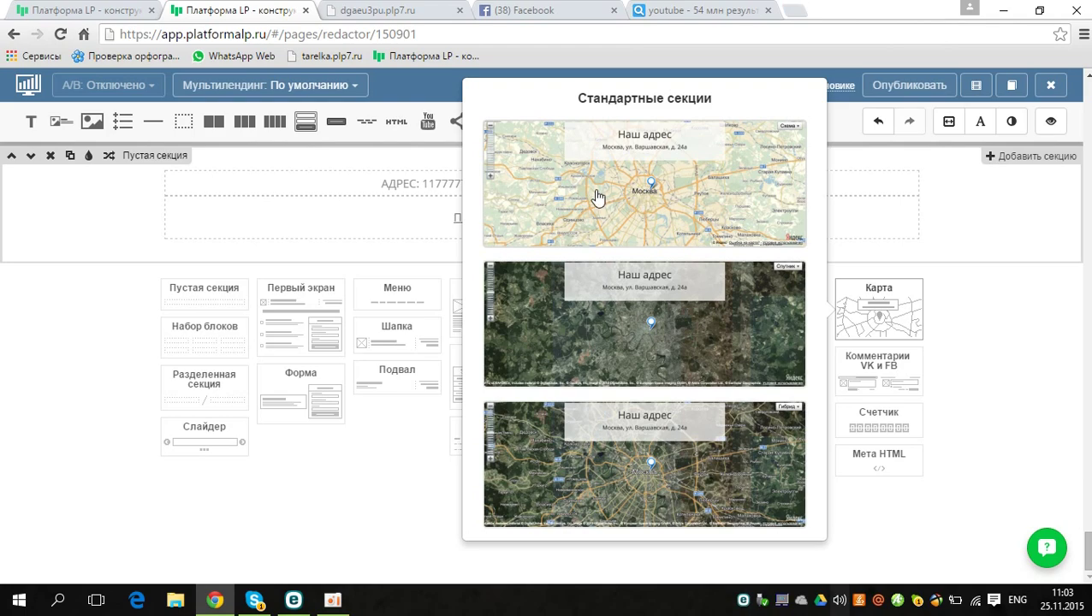
pyautogui.click(597, 197)
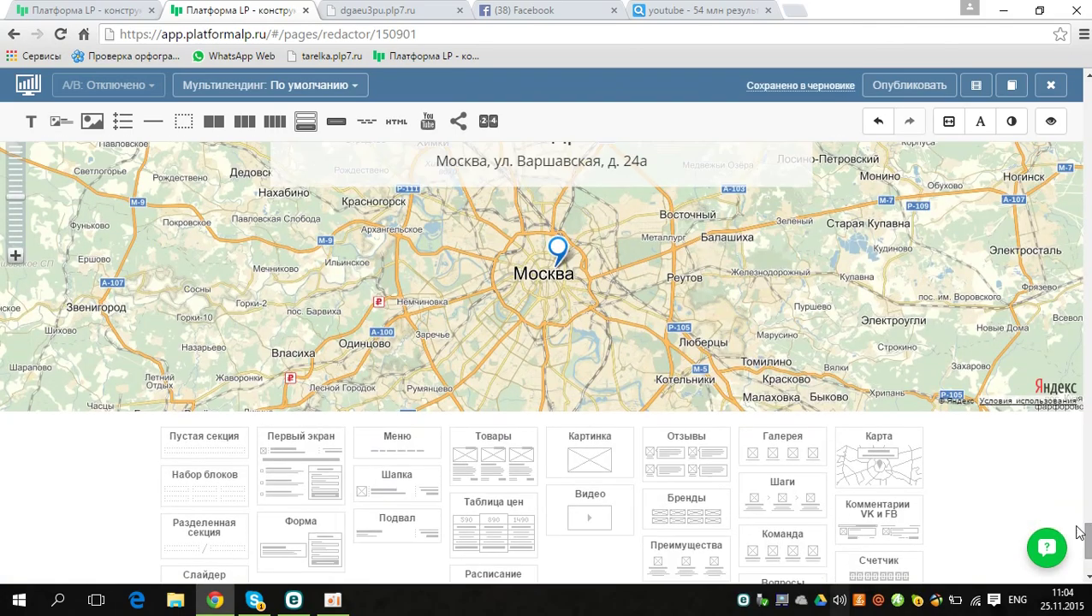
# Step: Pan the map and zoom far out from Moscow to show Europe and western Russia
pyautogui.moveTo(630, 368); pyautogui.dragTo(519, 276)
pyautogui.moveTo(593, 356); pyautogui.dragTo(524, 279)
pyautogui.moveTo(567, 329); pyautogui.dragTo(561, 246)
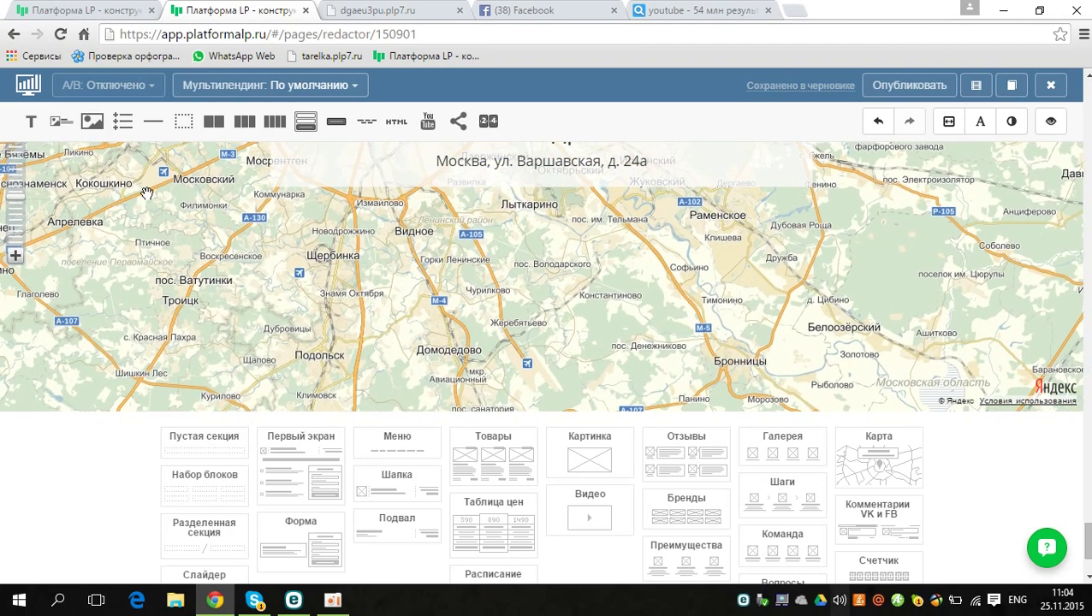
pyautogui.scroll(1, 565, 258)
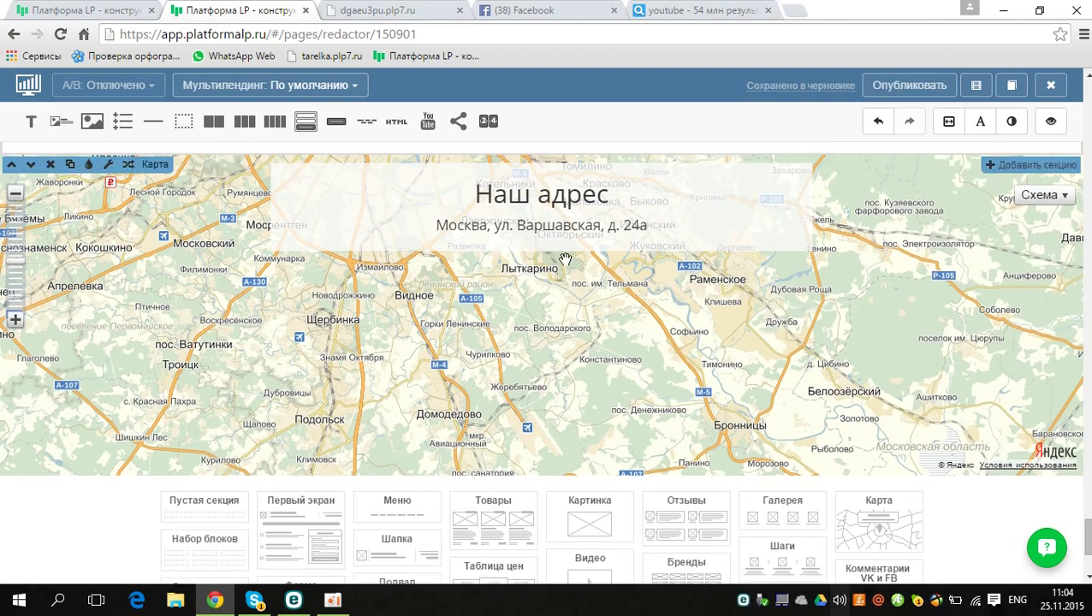
pyautogui.click(17, 204)
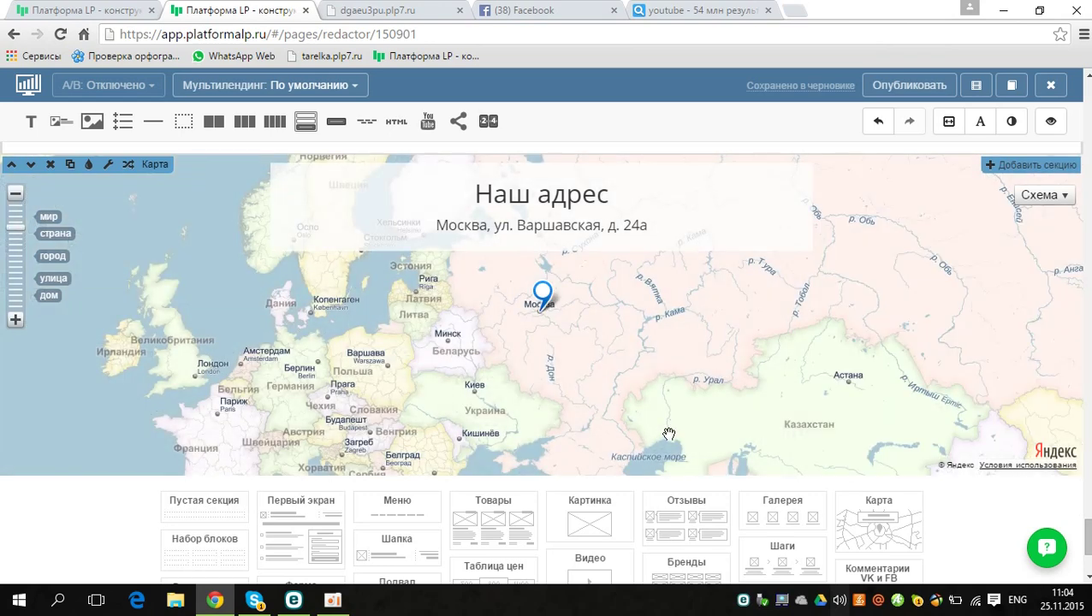
pyautogui.moveTo(665, 433); pyautogui.dragTo(333, 295)
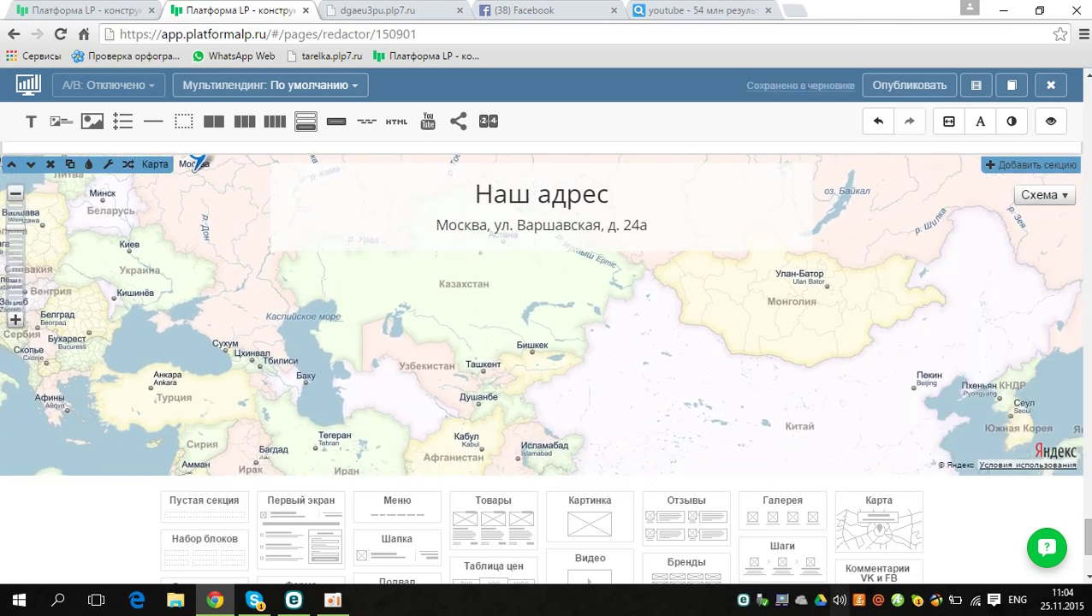
# Step: Zoom the map in toward Kazakhstan and keep it centred on Almaty
pyautogui.click(15, 320)
pyautogui.click(15, 320)
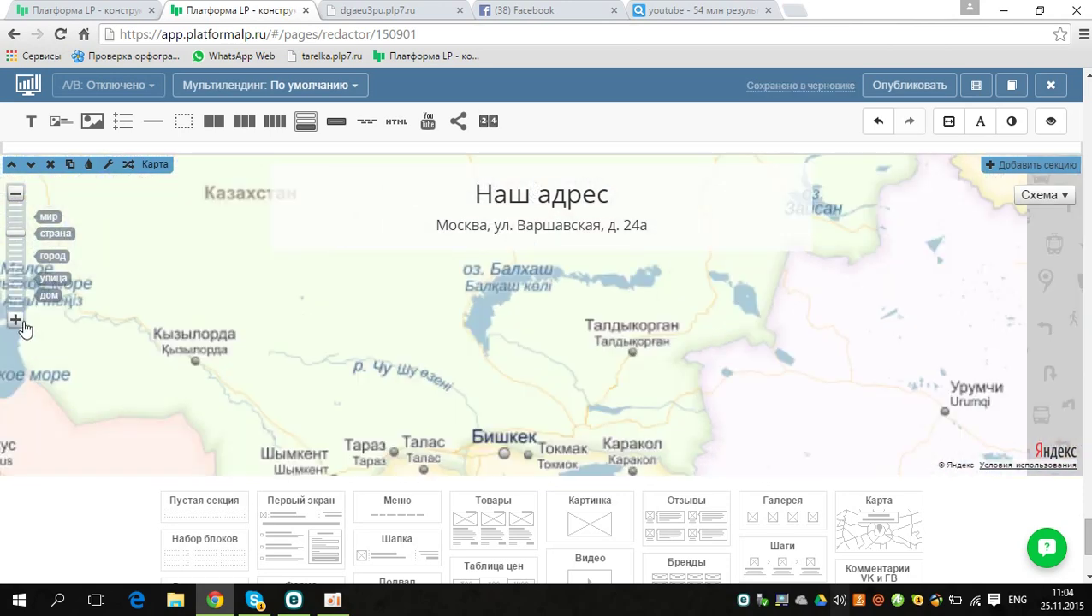
pyautogui.click(15, 320)
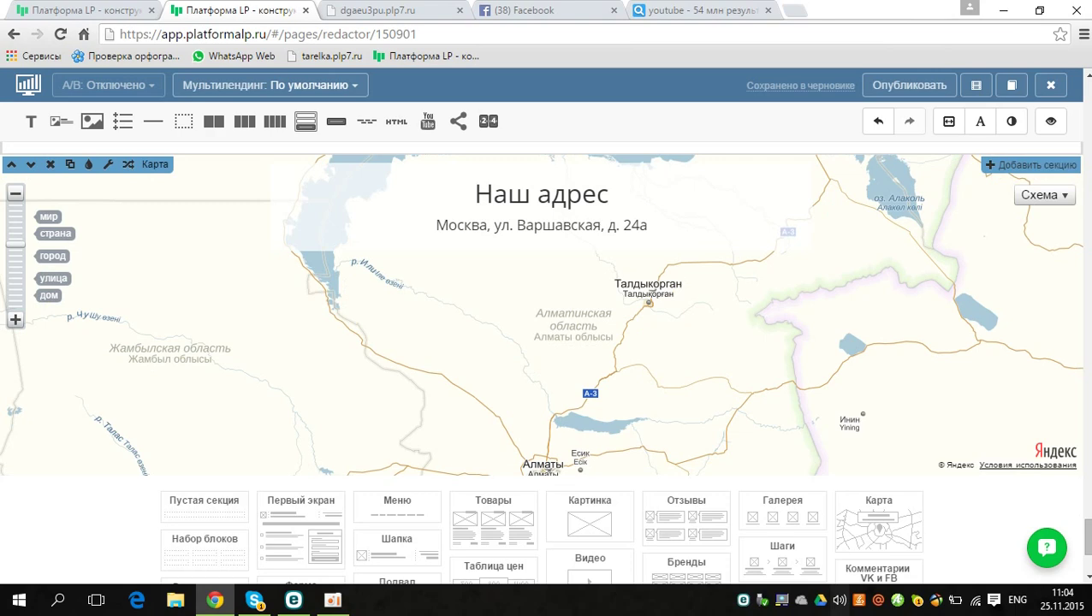
pyautogui.moveTo(459, 314); pyautogui.dragTo(456, 285)
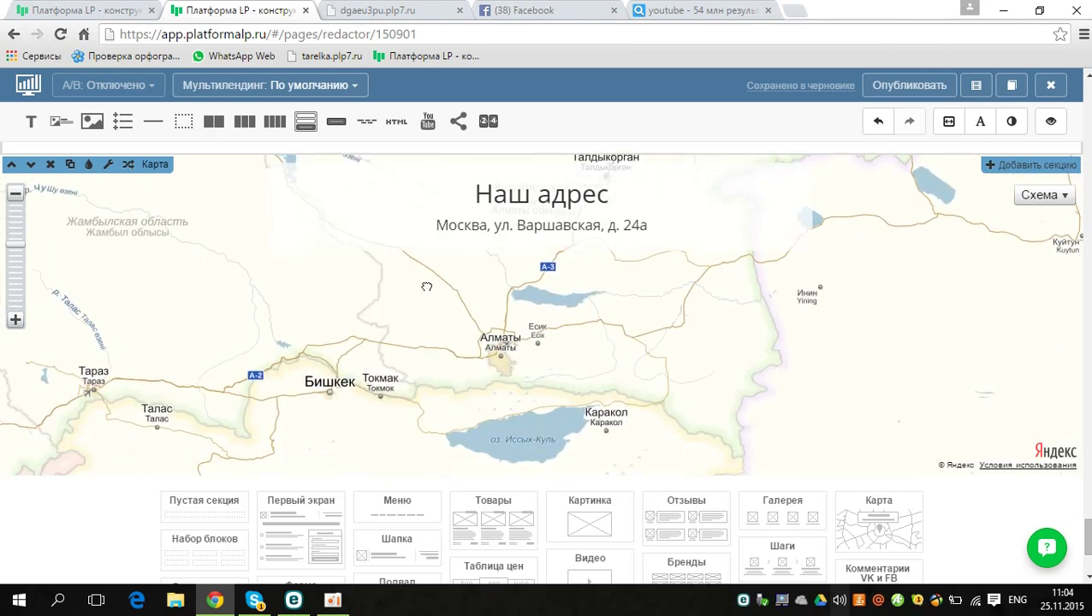
pyautogui.click(14, 320)
pyautogui.click(15, 320)
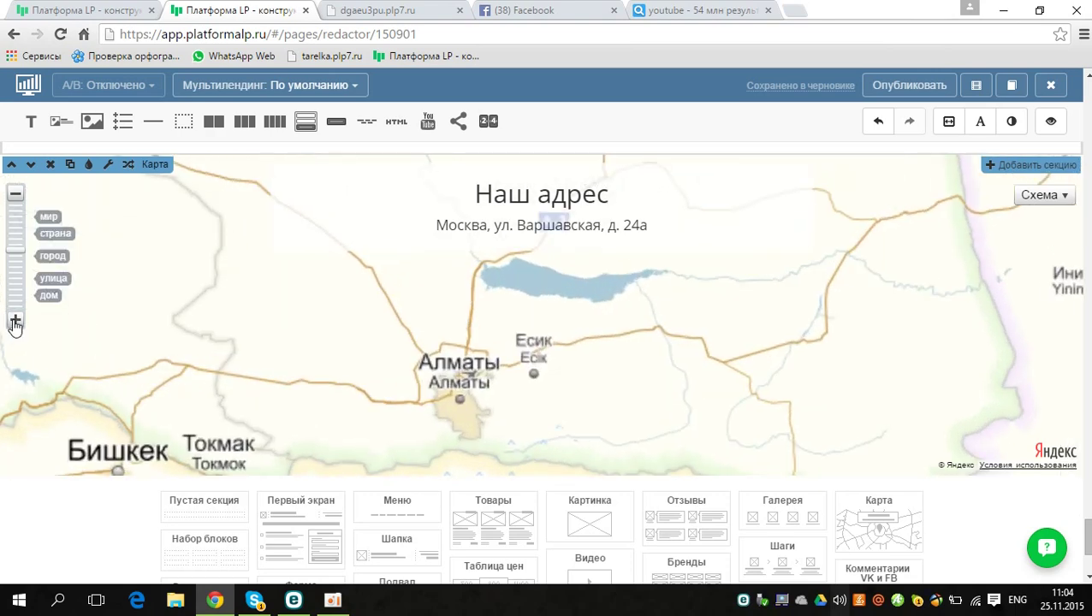
pyautogui.moveTo(439, 345); pyautogui.dragTo(462, 314)
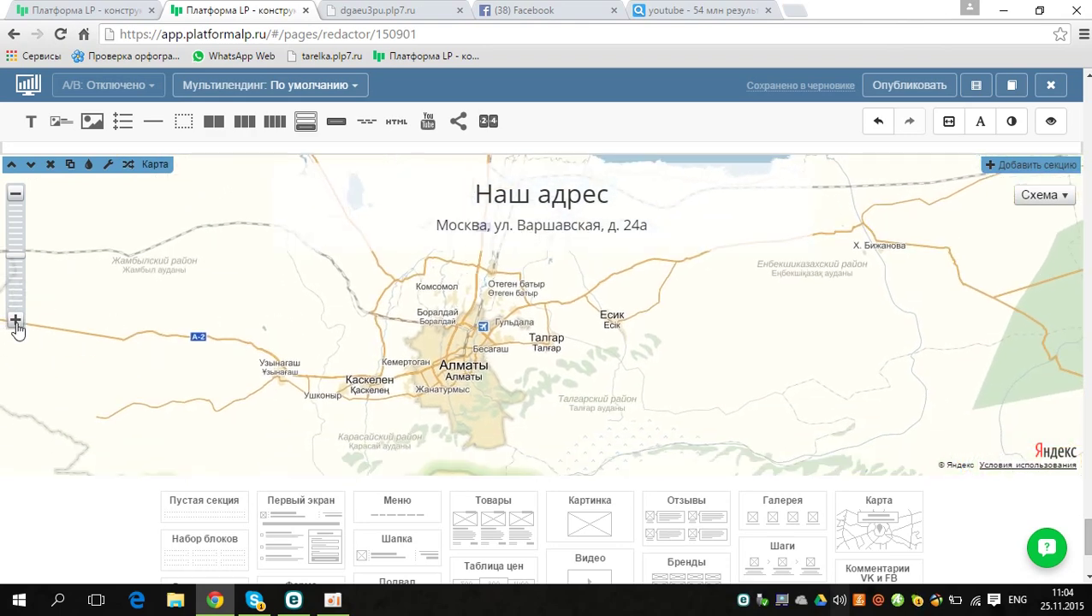
pyautogui.click(15, 322)
pyautogui.click(16, 322)
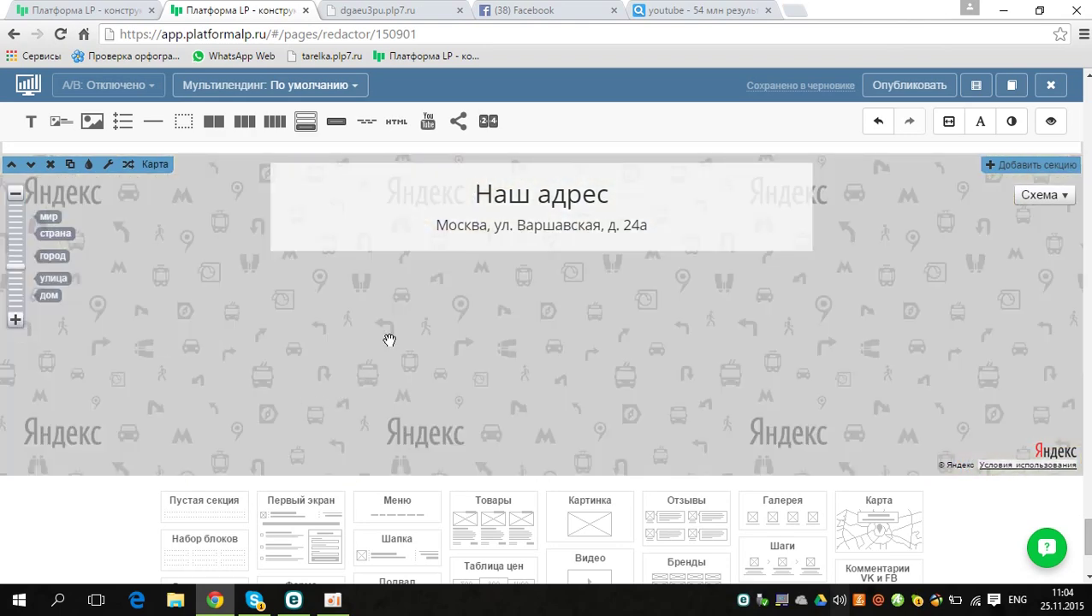
# Step: Zoom into central Almaty streets around Медеуский район and place the map pin there
pyautogui.click(14, 194)
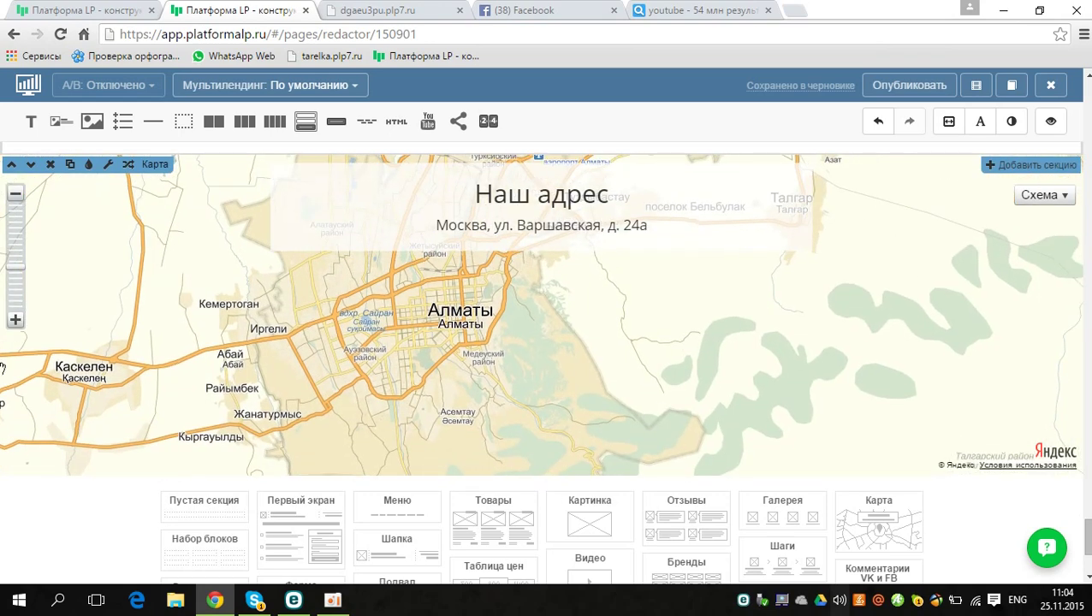
pyautogui.click(14, 321)
pyautogui.click(15, 321)
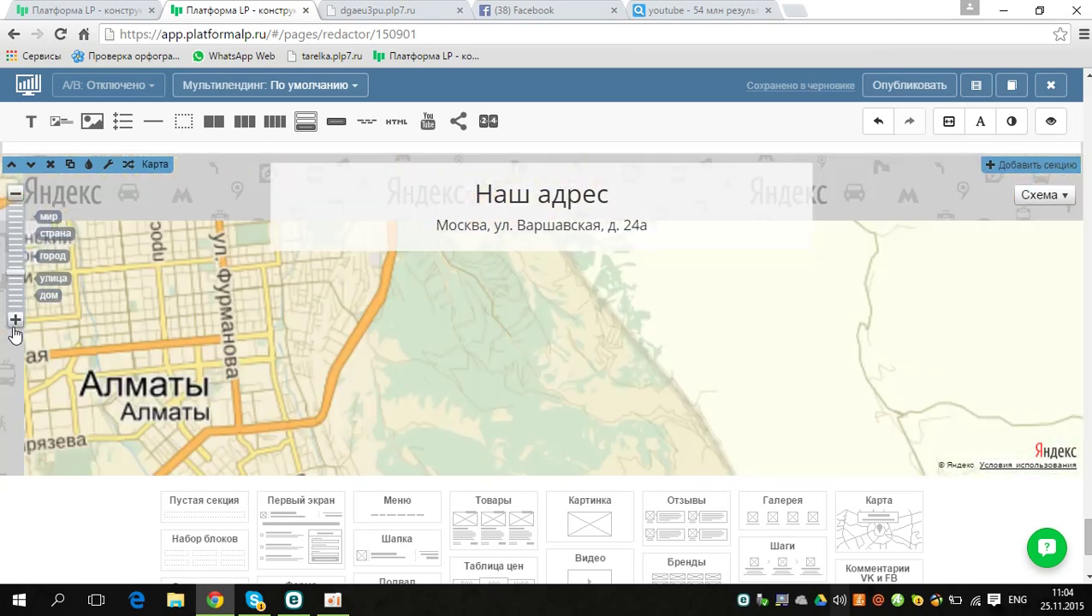
pyautogui.scroll(2, 248, 398)
pyautogui.scroll(1, 510, 333)
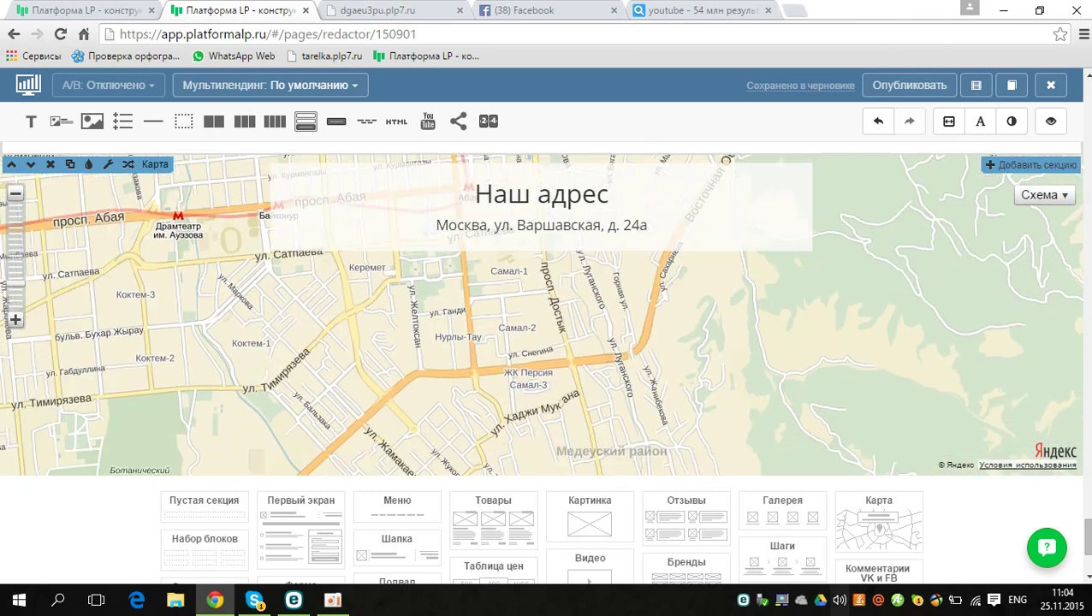
pyautogui.click(401, 349)
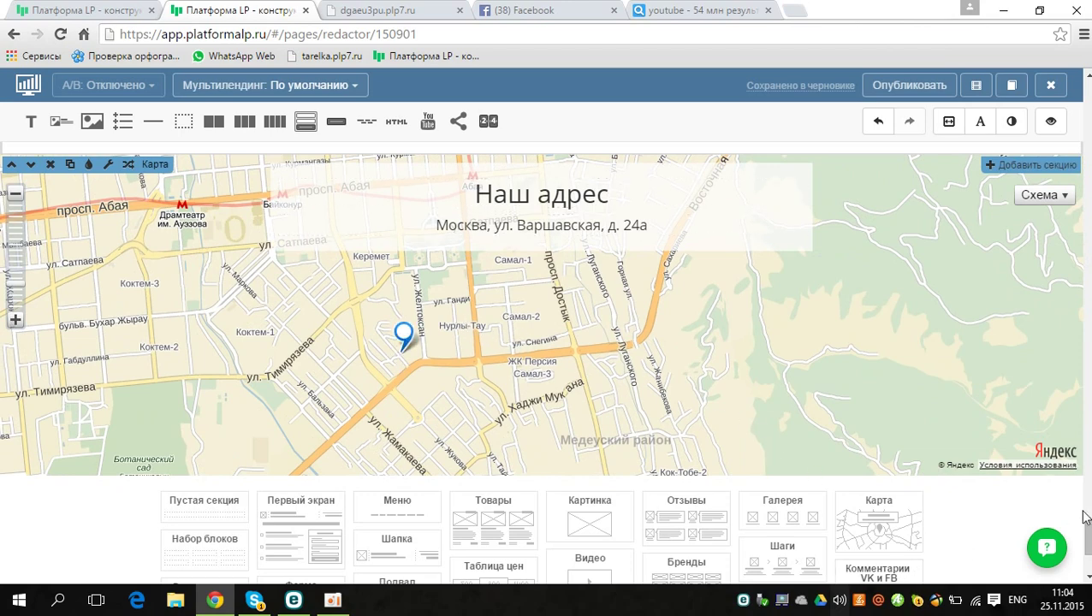
pyautogui.scroll(-3, 544, 362)
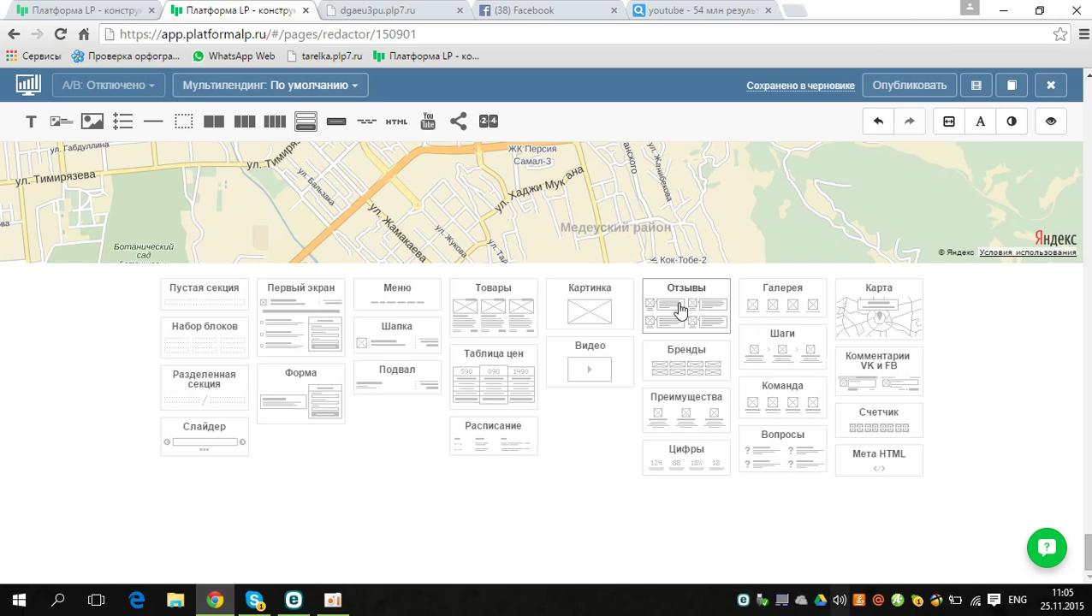
# Step: Insert the first Отзывы layout with four testimonials and move it above the map
pyautogui.click(682, 309)
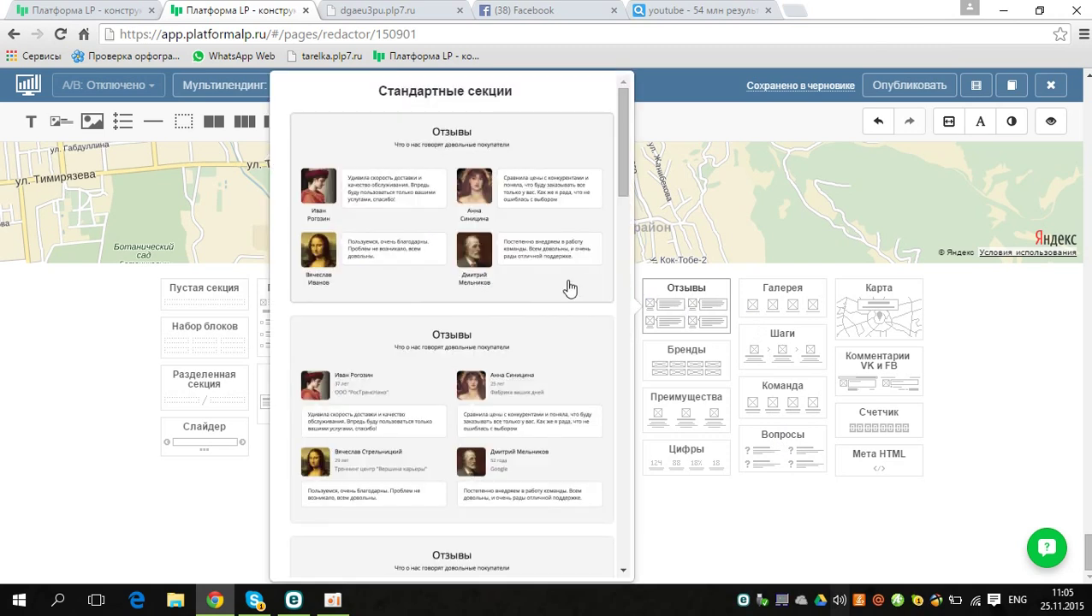
pyautogui.click(570, 289)
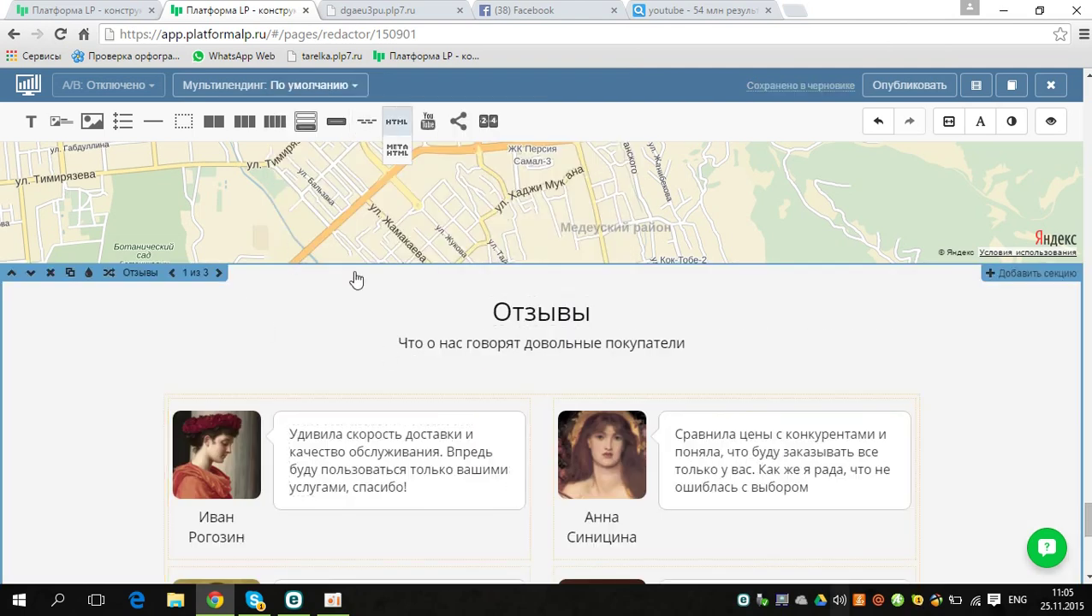
pyautogui.click(12, 273)
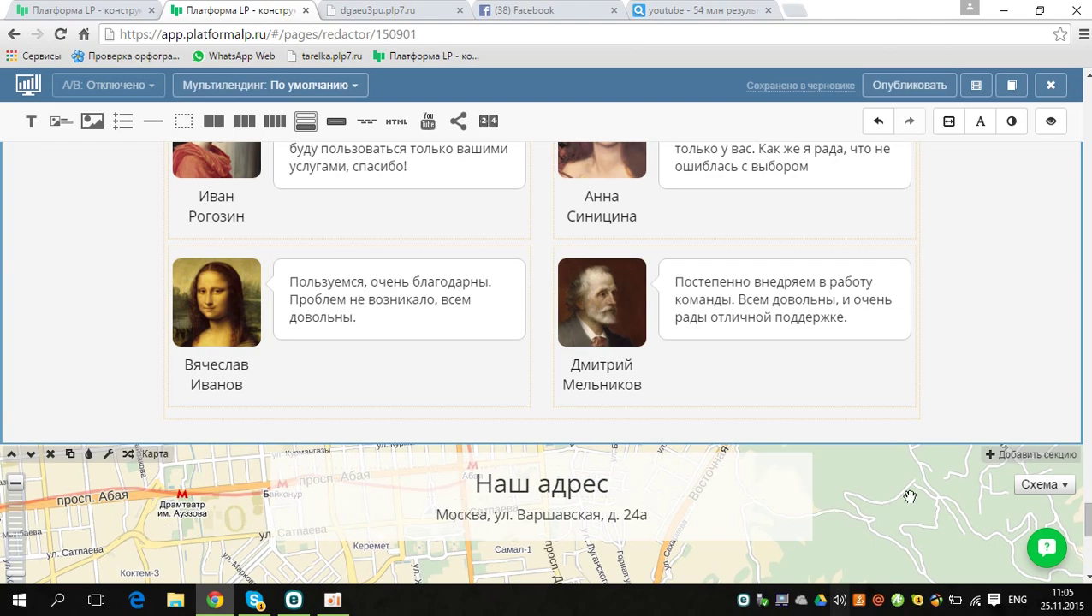
# Step: Move the Отзывы section up twice, past the address footer and the headphones offer block
pyautogui.scroll(8, 1087, 505)
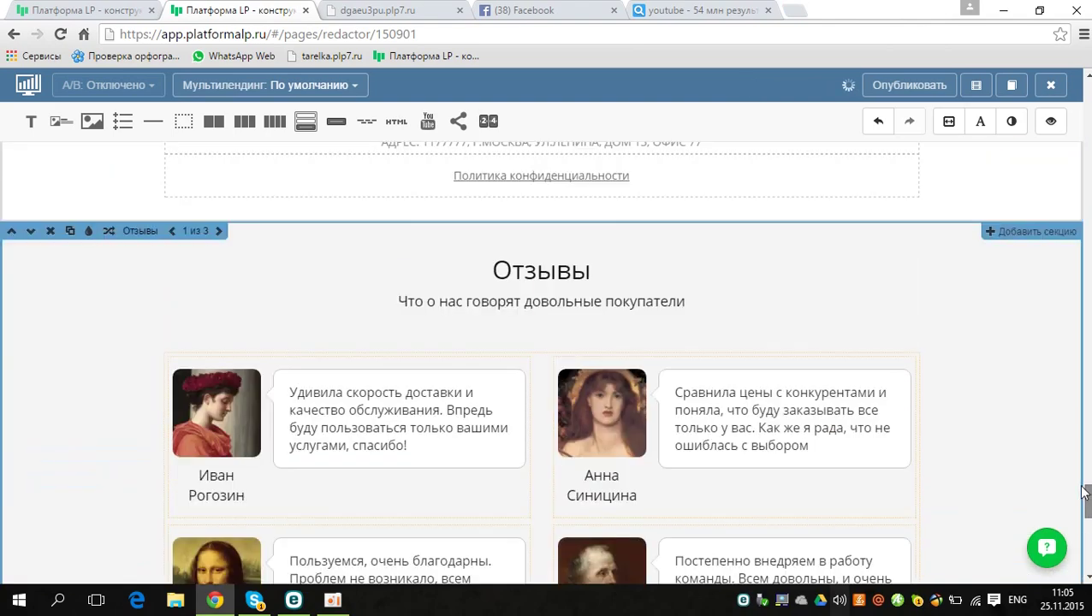
pyautogui.scroll(-2, 1087, 503)
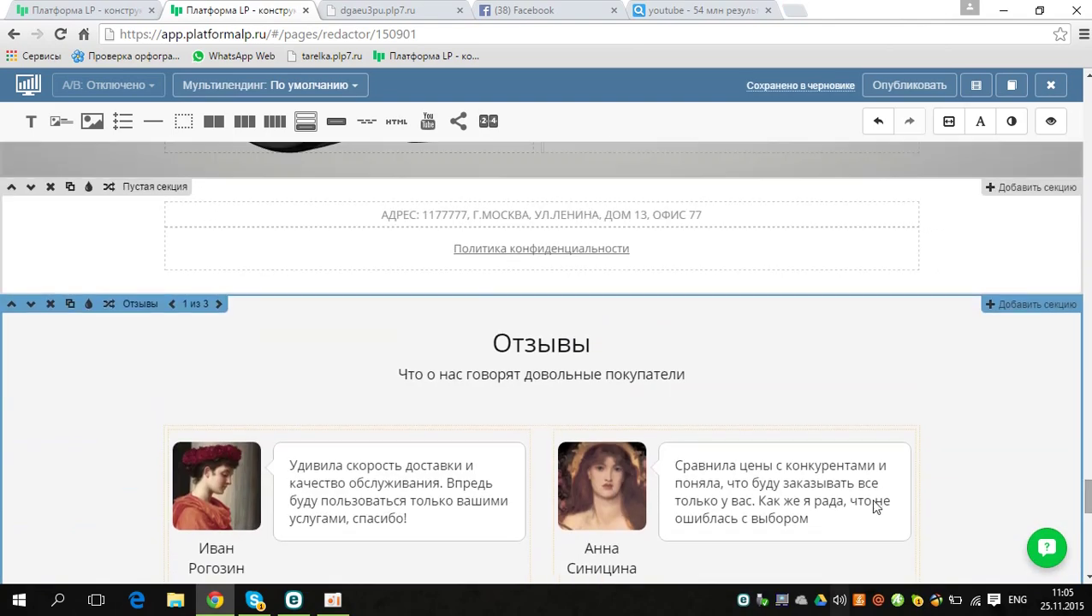
pyautogui.click(10, 304)
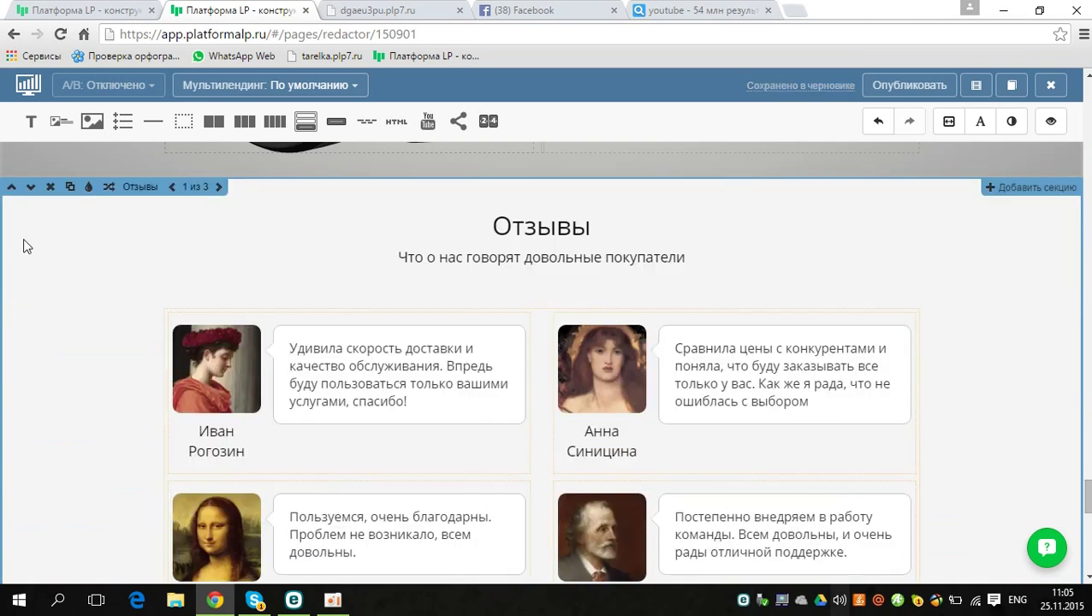
pyautogui.click(12, 188)
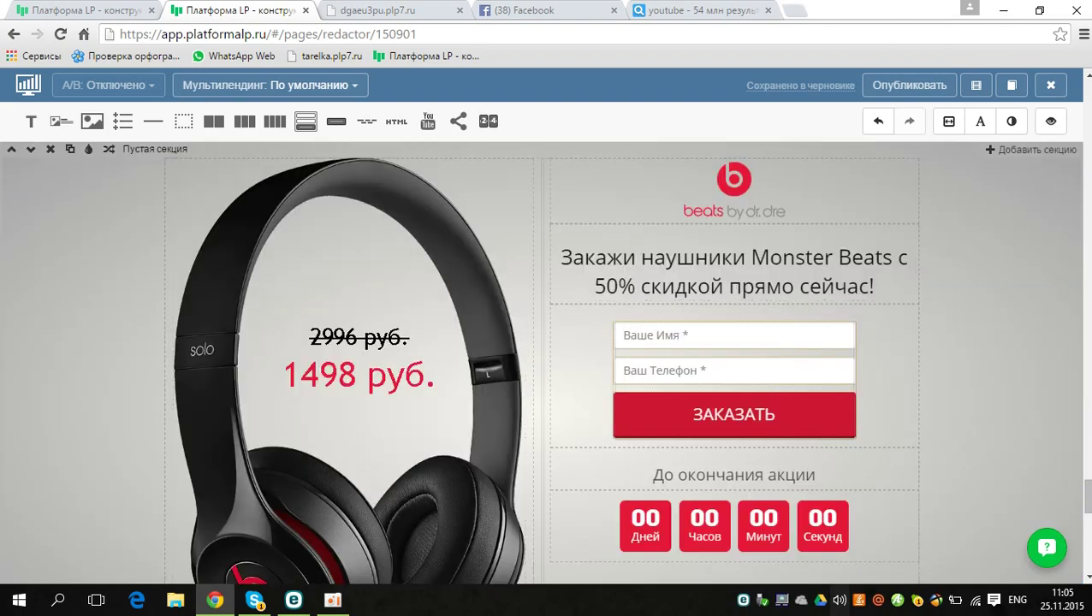
pyautogui.scroll(7, 544, 362)
pyautogui.scroll(-8, 544, 363)
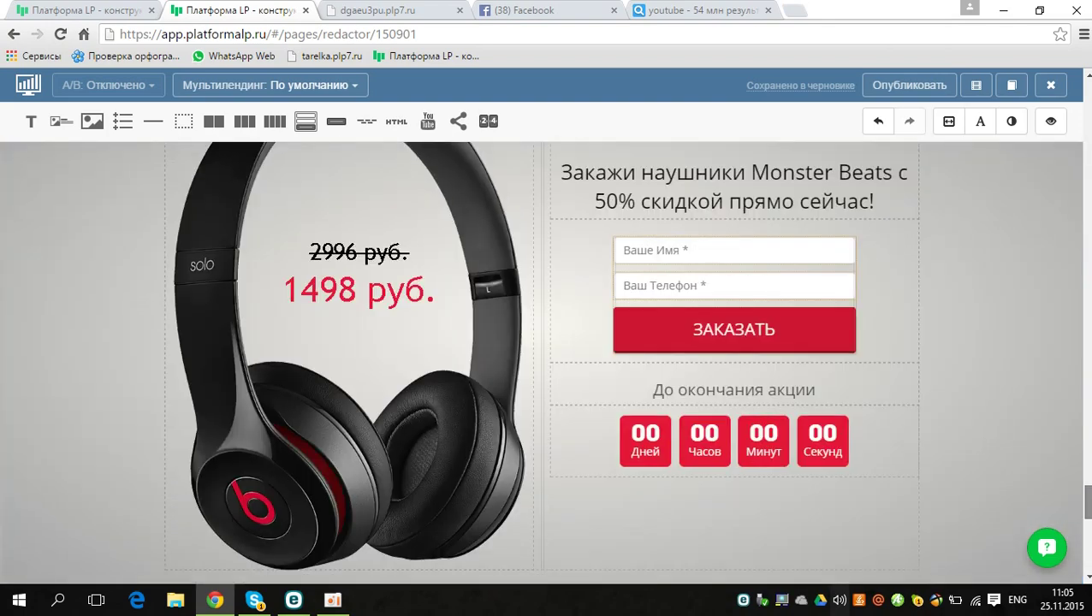
pyautogui.scroll(-10, 883, 550)
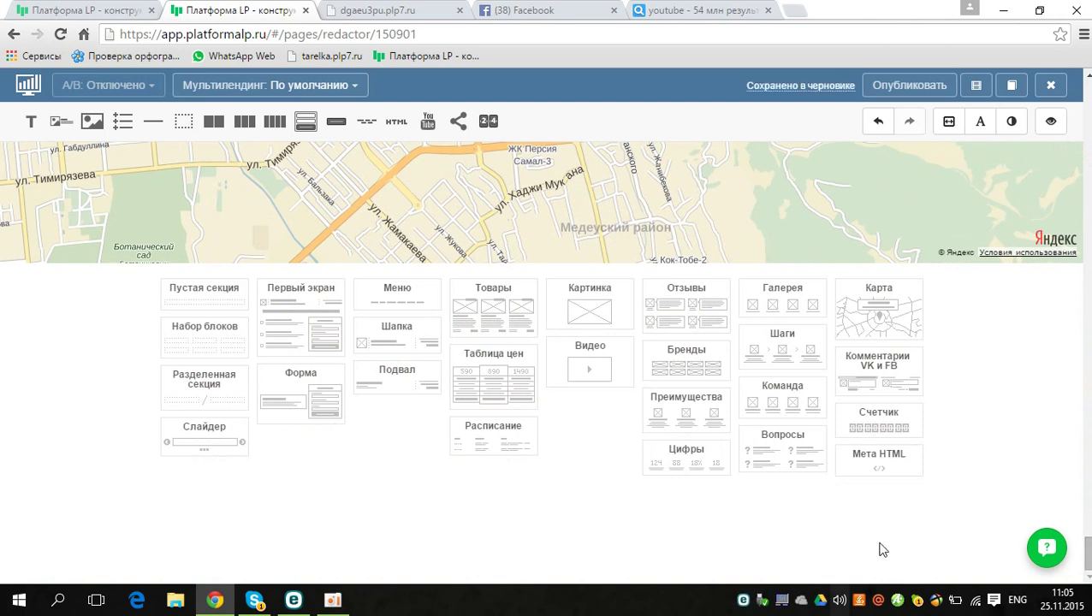